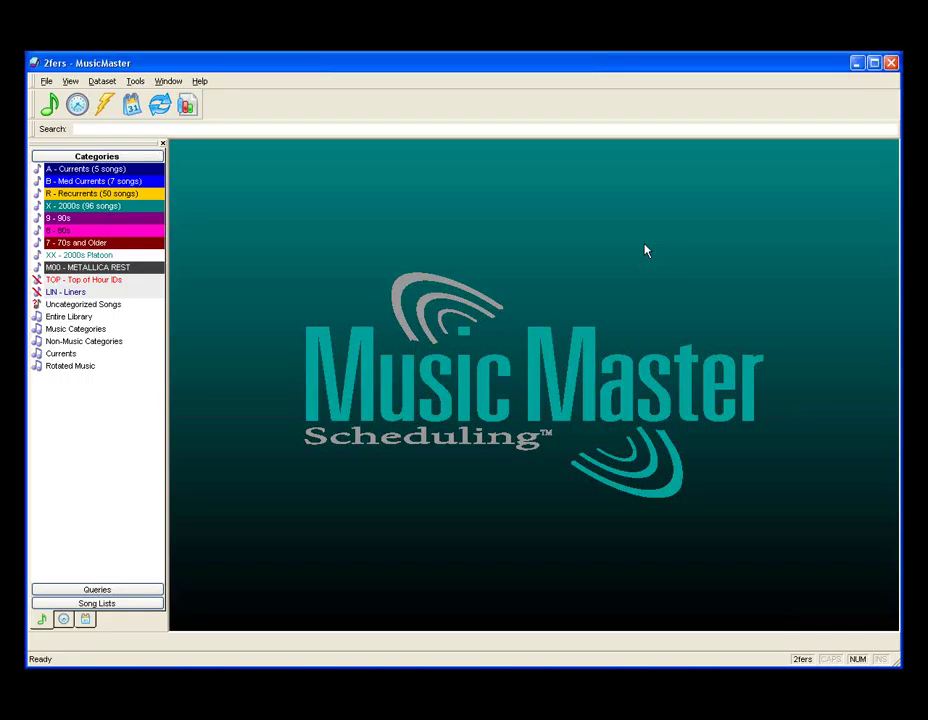
Step: Create a new format clock with the ID A4 and the description "Twofers clock"
click(77, 104)
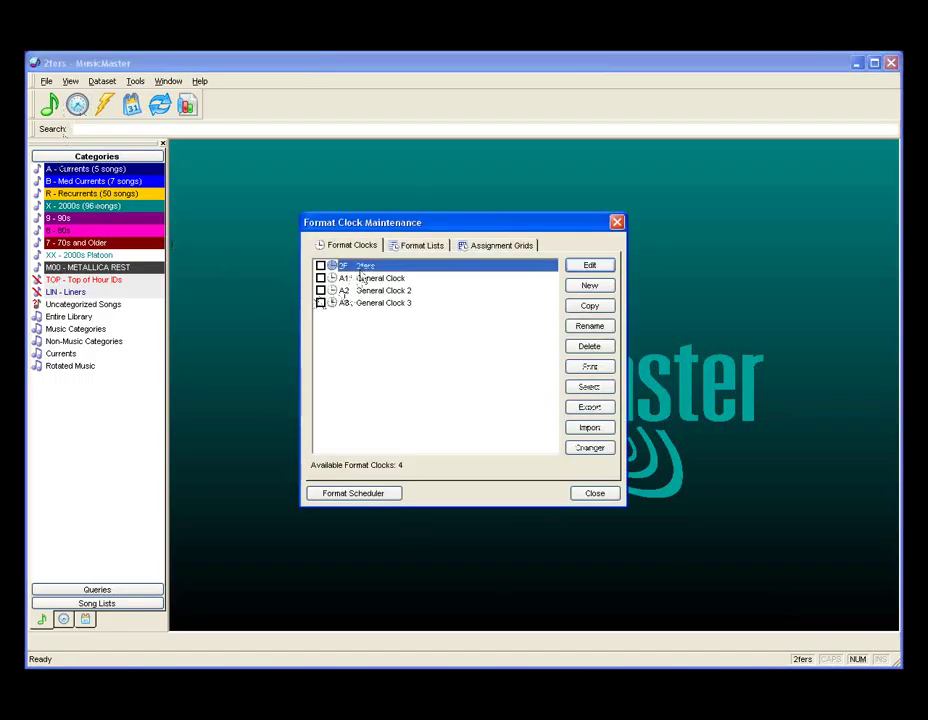
click(589, 286)
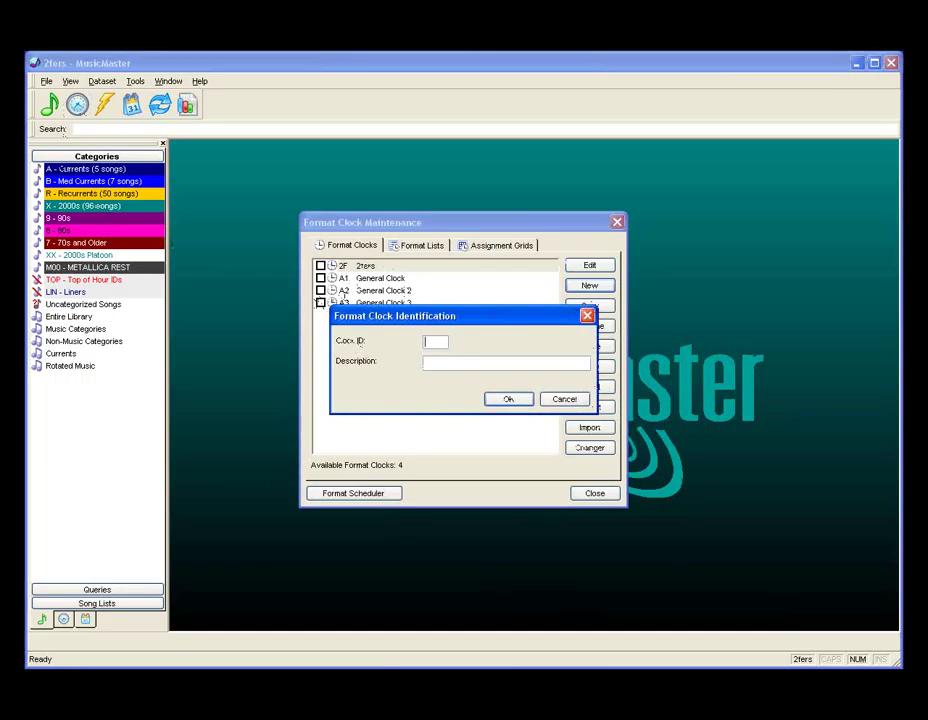
text(A4)
key(Tab)
text(Twofers blo)
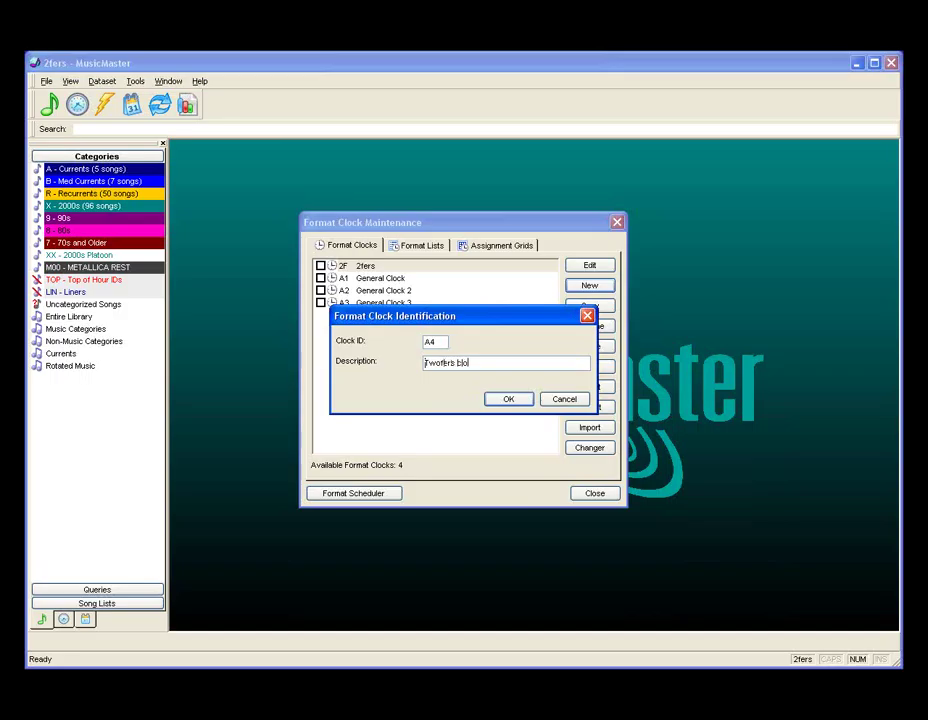
key(Return)
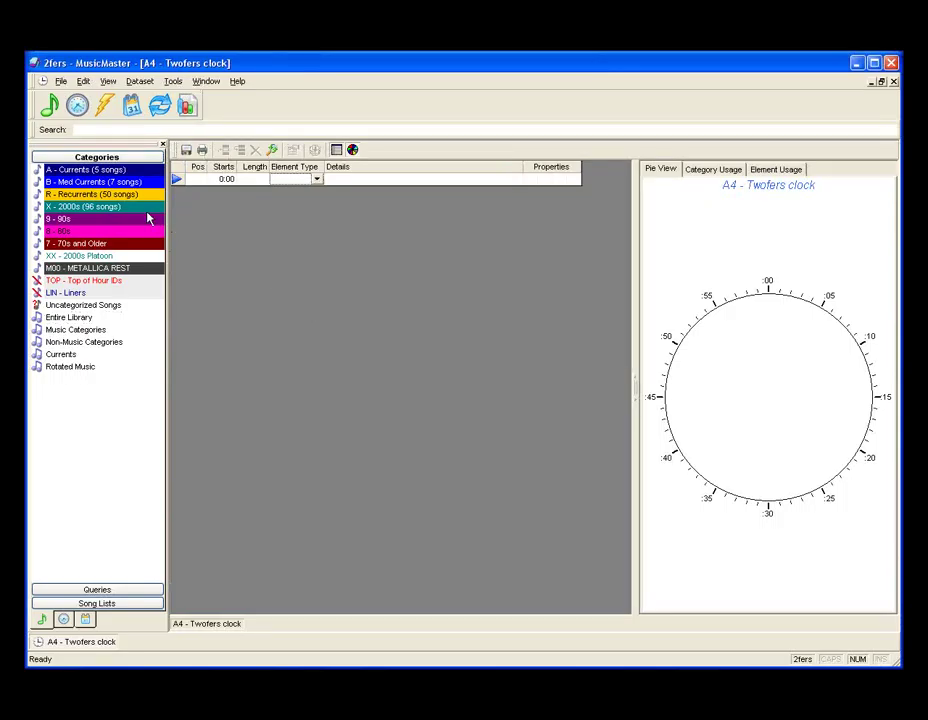
Step: Add a fixed R - Recurrents element to the clock, followed by a Special Set element
drag(133, 194, 280, 180)
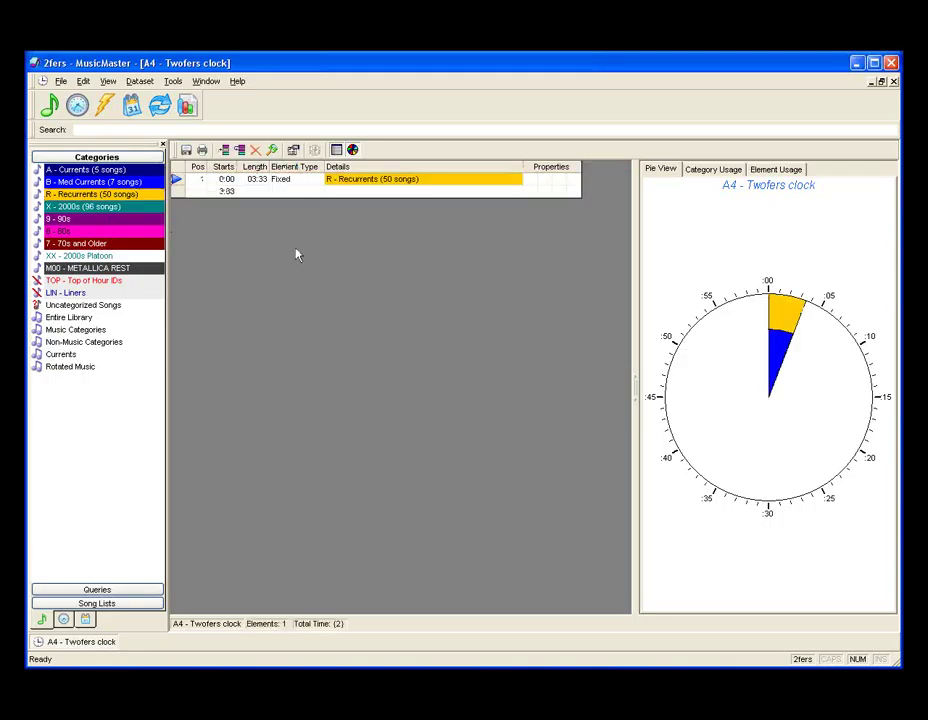
click(320, 194)
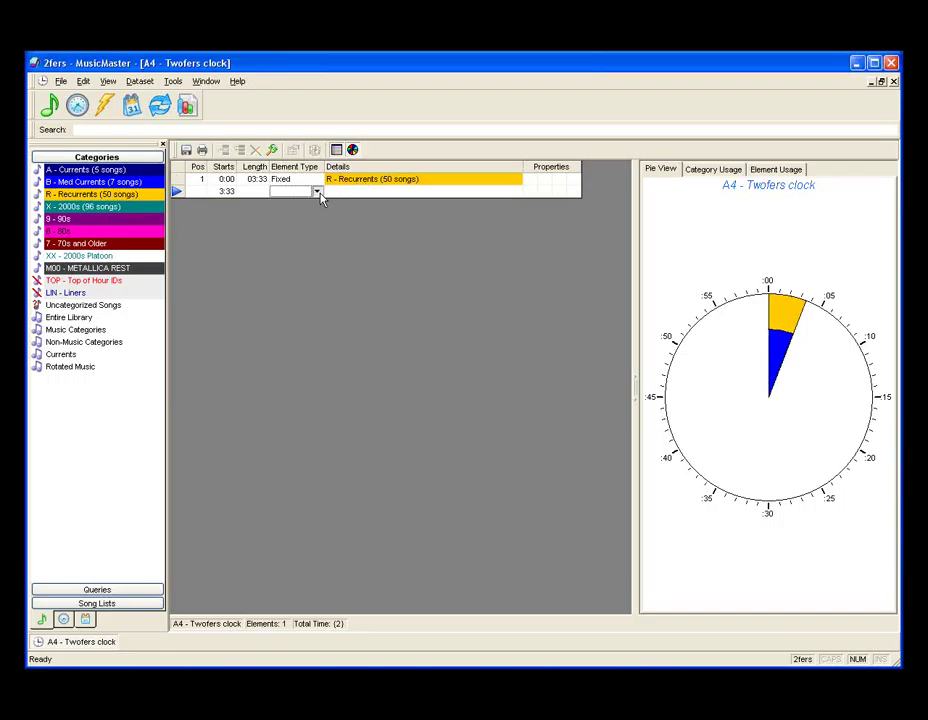
click(318, 192)
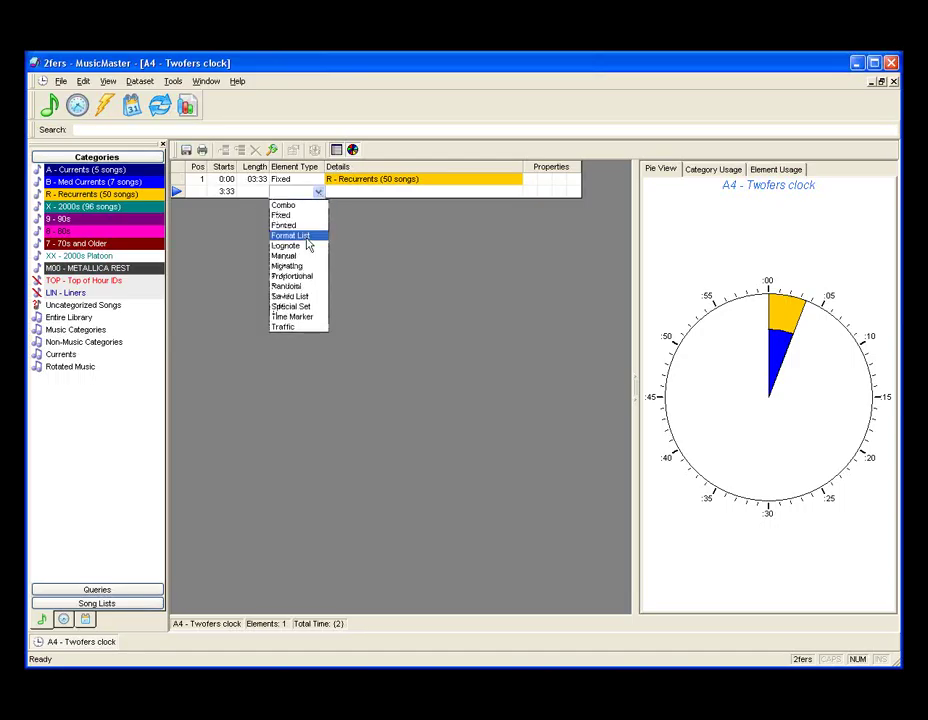
click(307, 308)
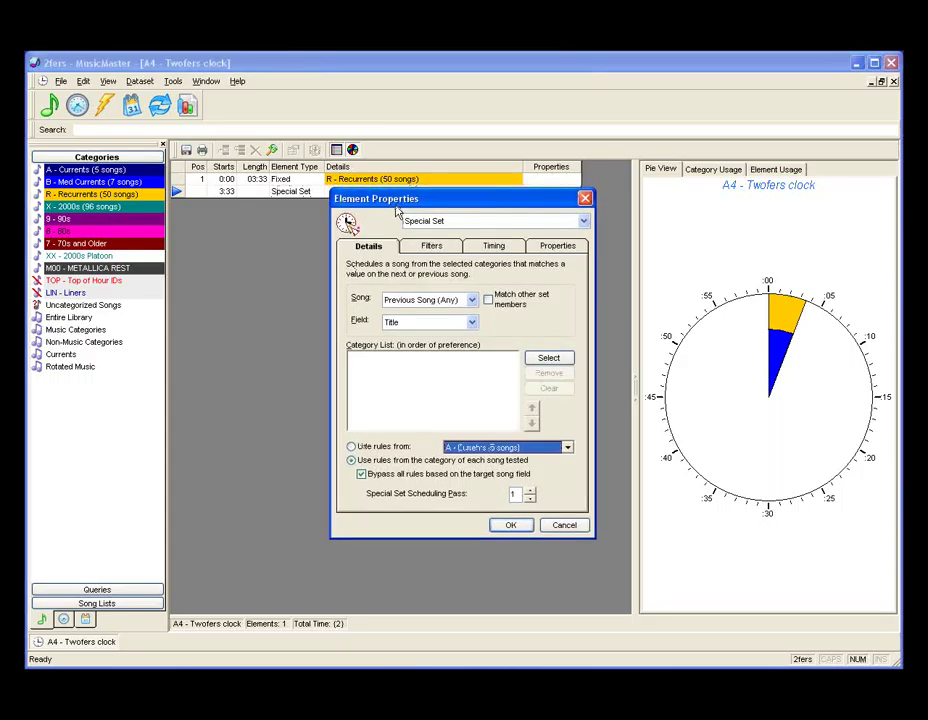
drag(397, 212, 364, 228)
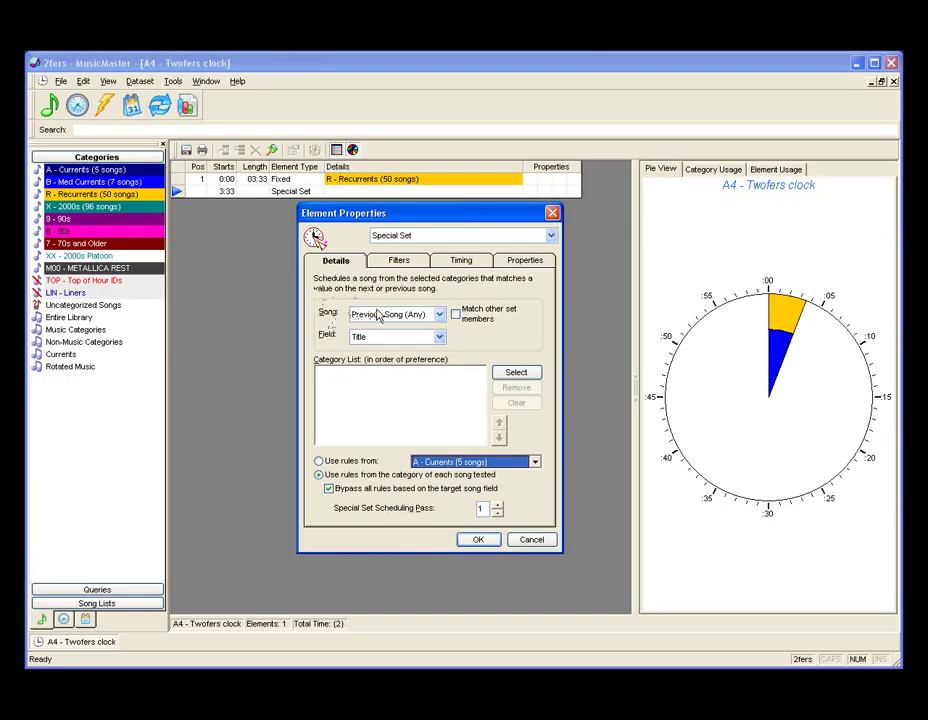
Step: Set the Special Set to match Prev (Music only) on the Artist Keywords field, 1st to 1st
click(439, 316)
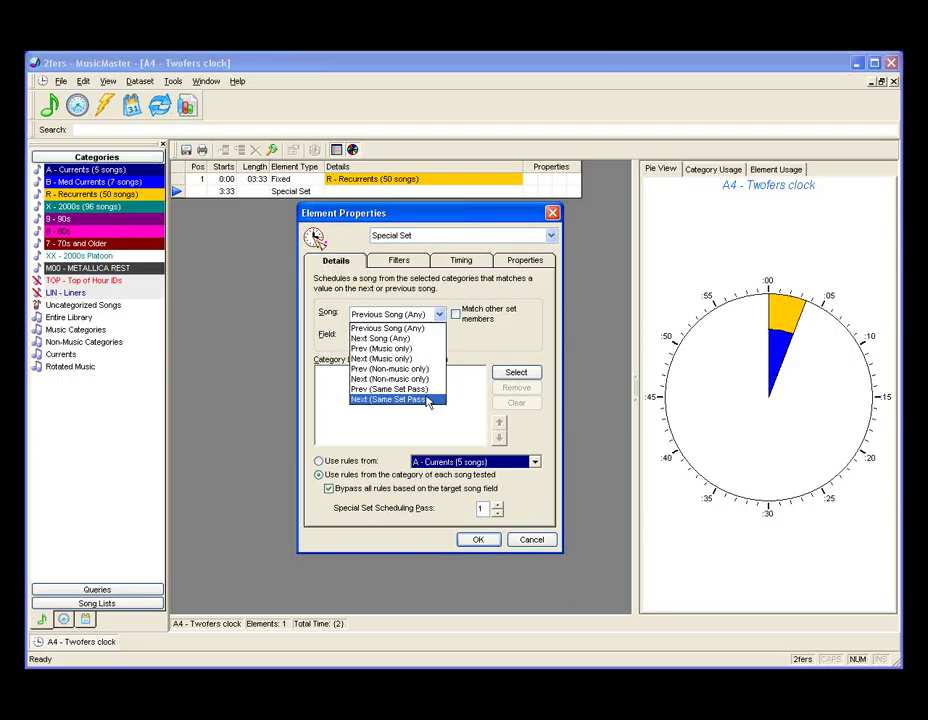
click(412, 348)
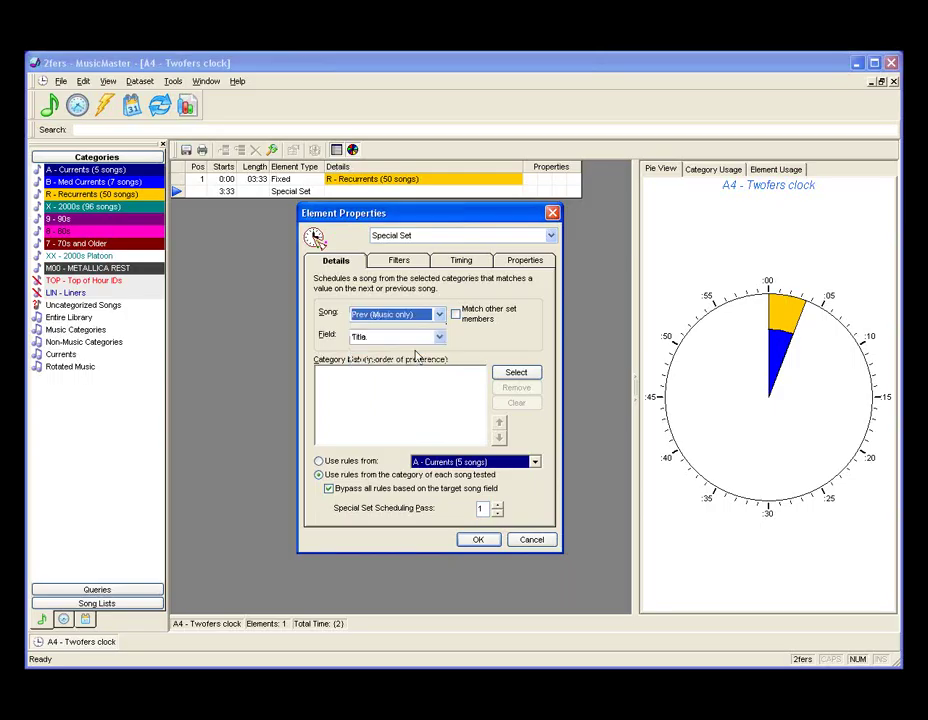
click(359, 341)
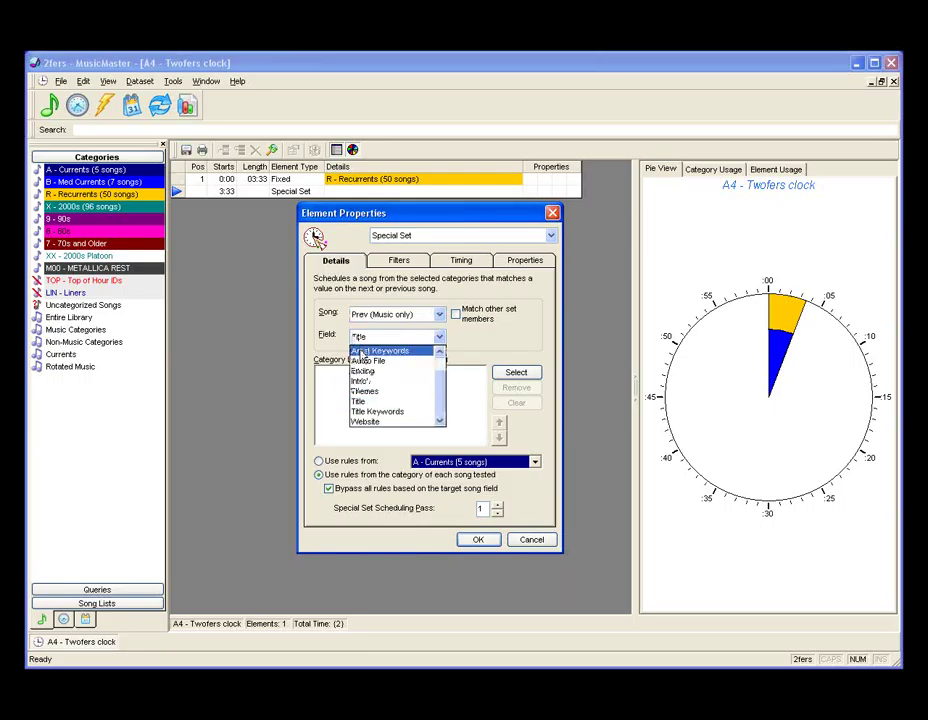
click(360, 352)
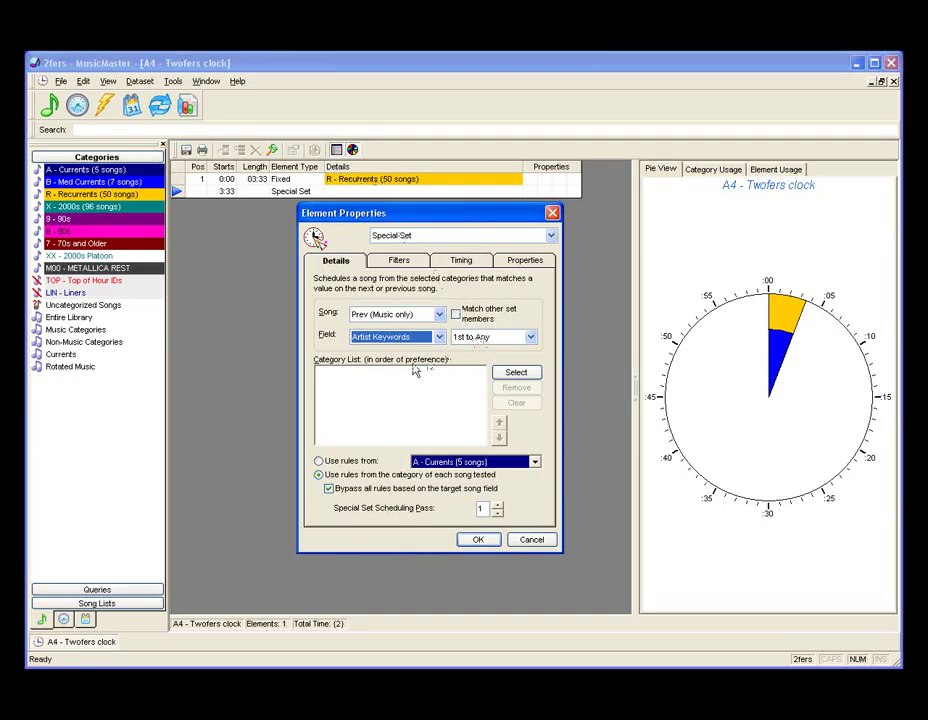
click(532, 337)
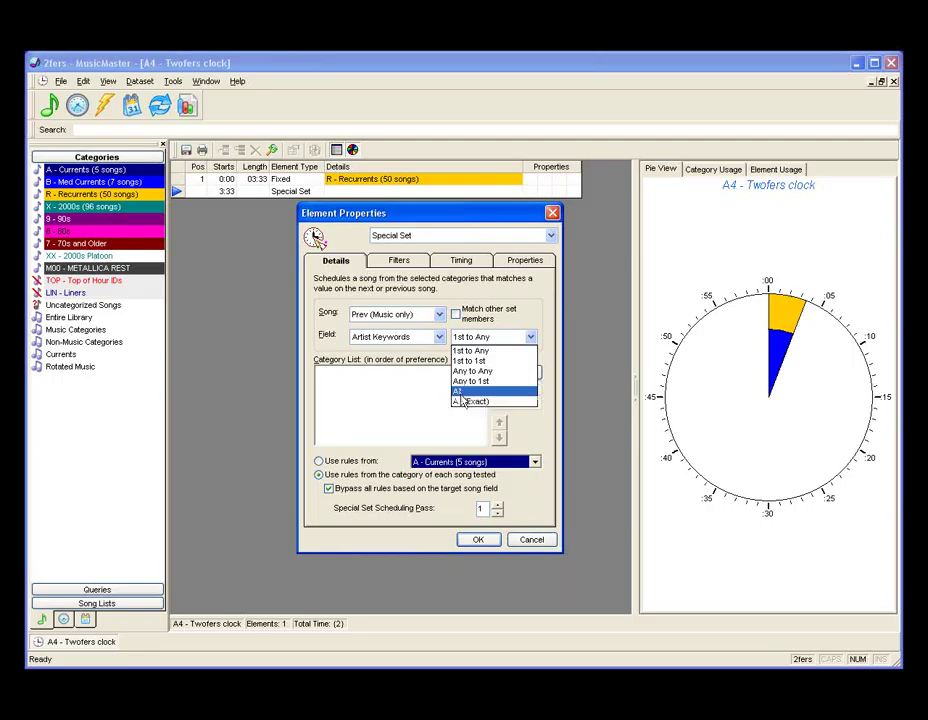
click(470, 360)
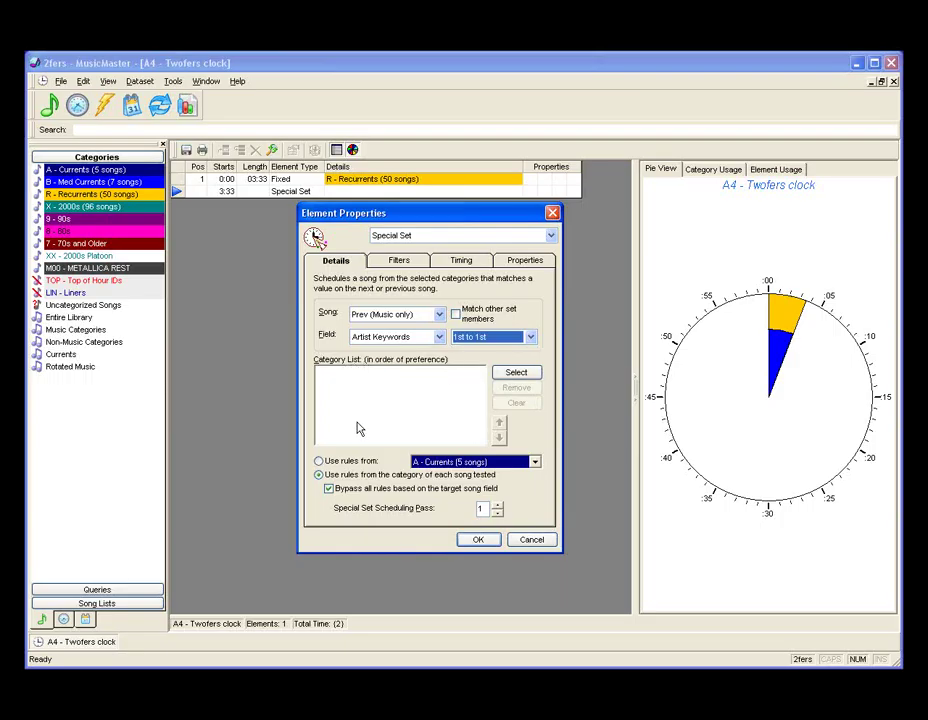
Step: Add all categories of the Music Categories group to the Special Set's category list
click(521, 378)
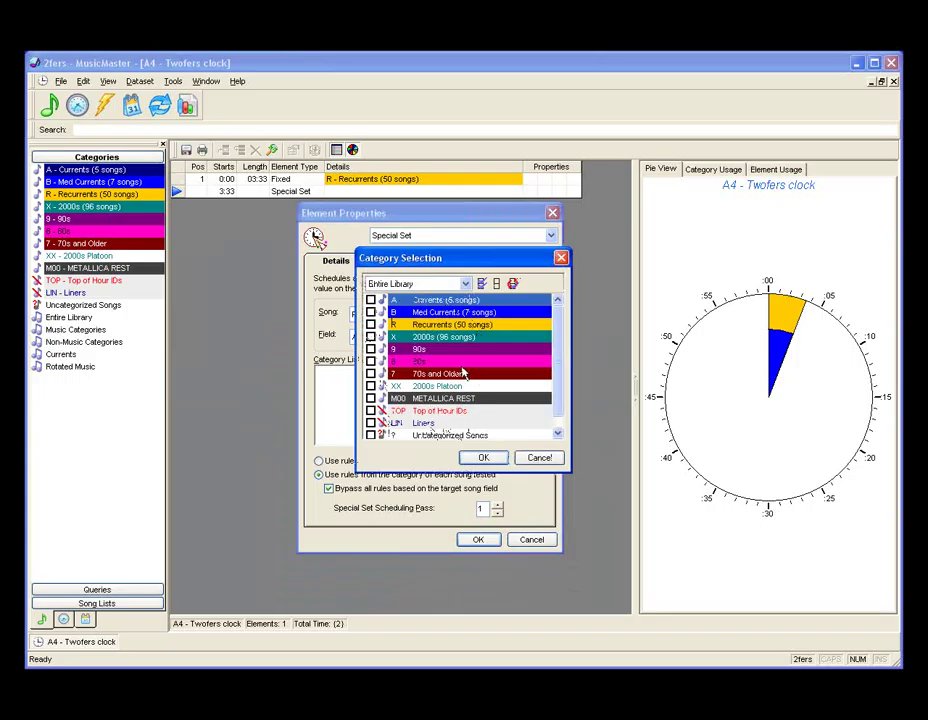
click(465, 284)
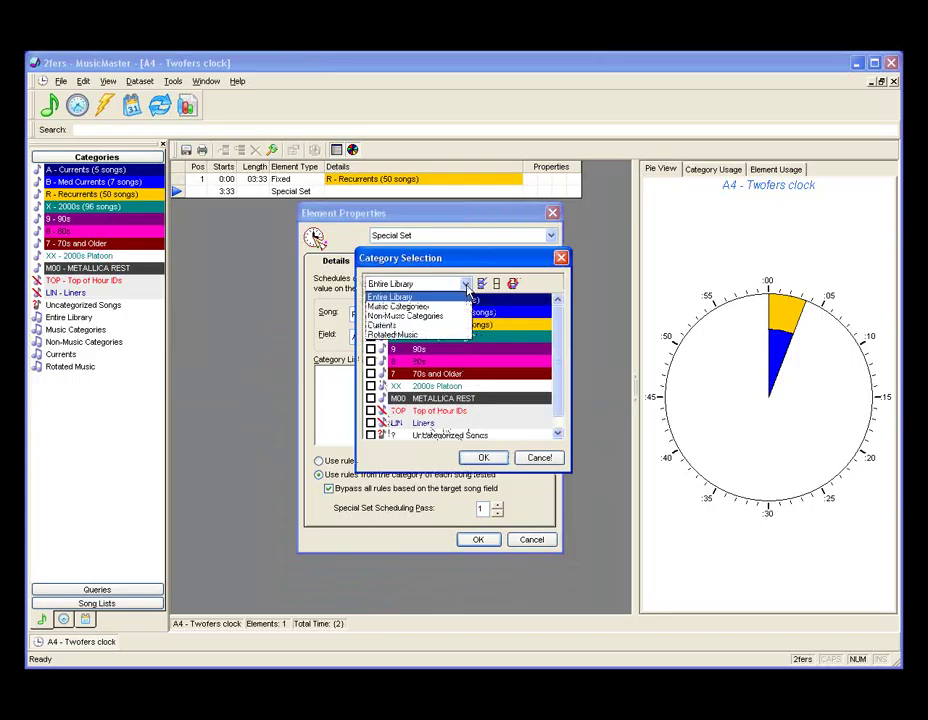
click(455, 316)
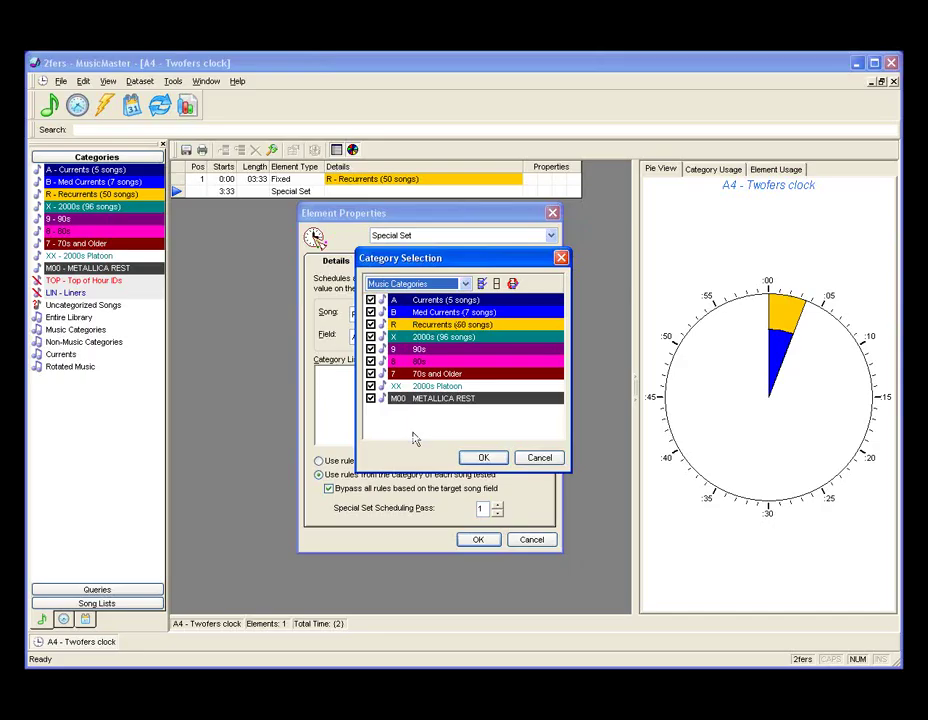
click(480, 458)
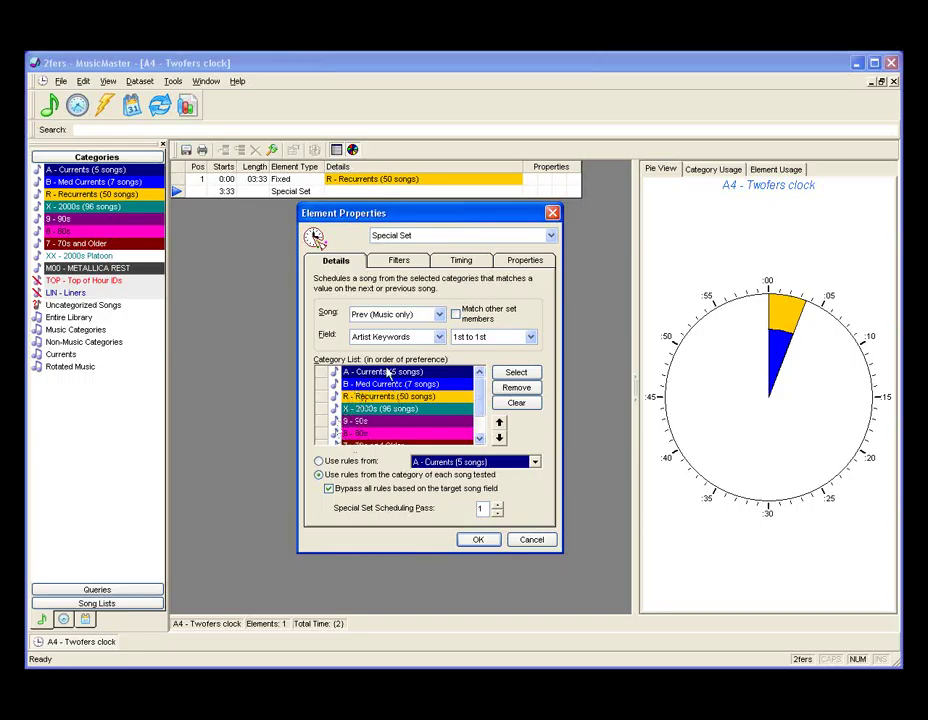
Step: Reorder the category list so X - 2000s comes first and 9 - 90s second
click(322, 410)
drag(322, 390, 322, 373)
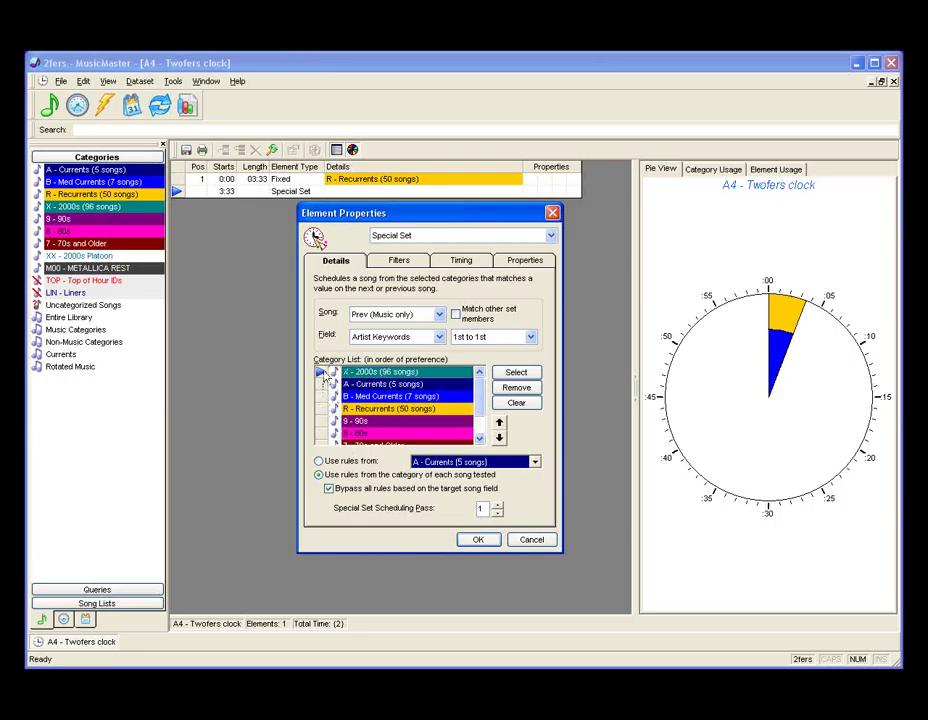
click(322, 421)
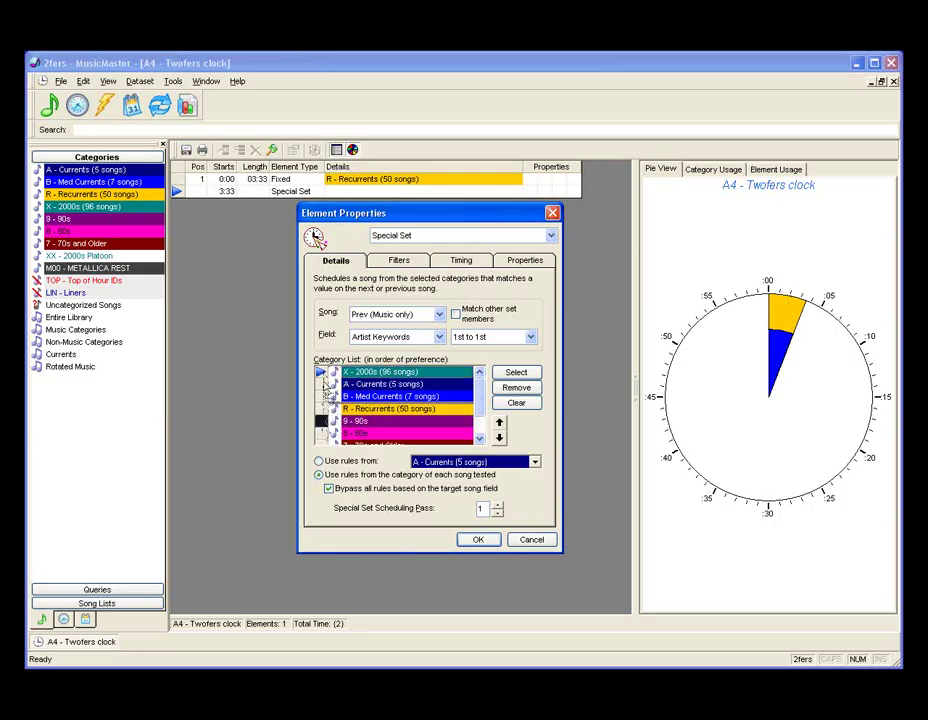
drag(322, 421, 322, 384)
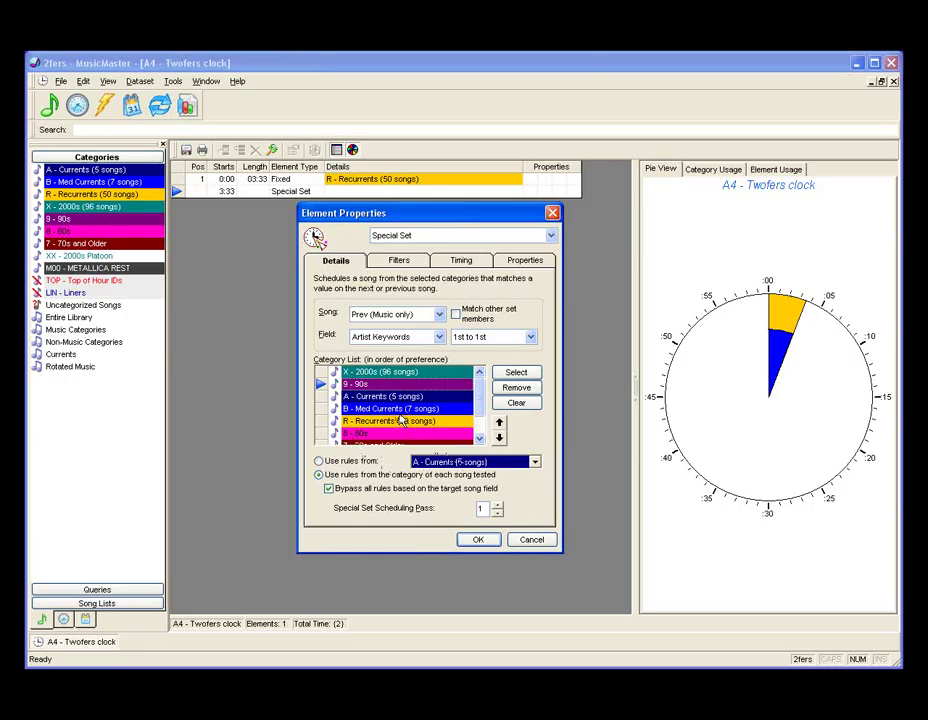
Step: Remove 7 - 70s and Older from the Special Set's category list
scroll(402, 420, down, 1)
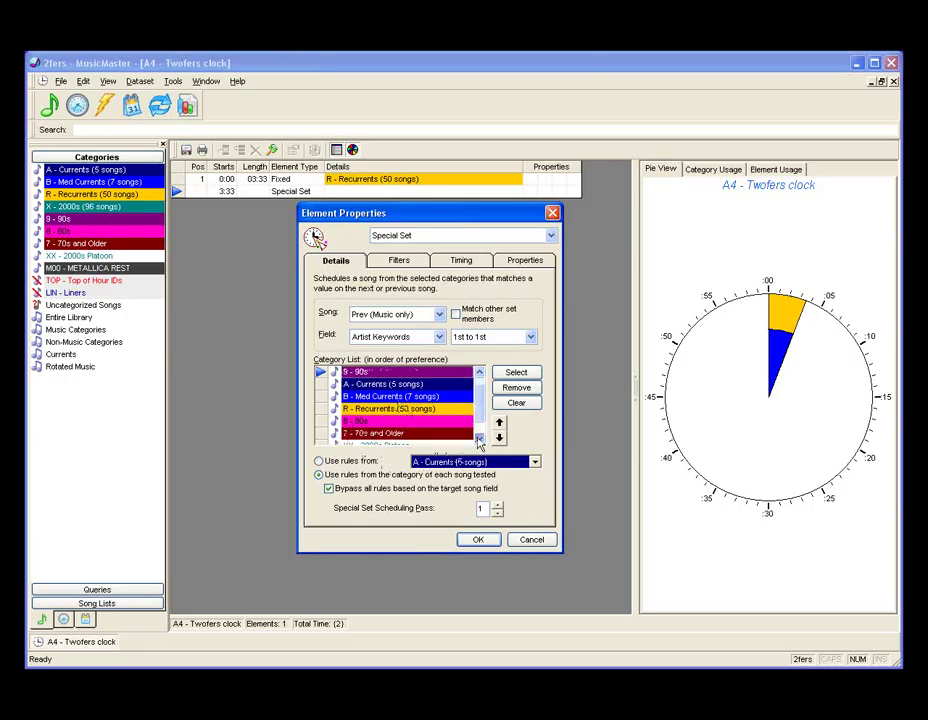
click(429, 438)
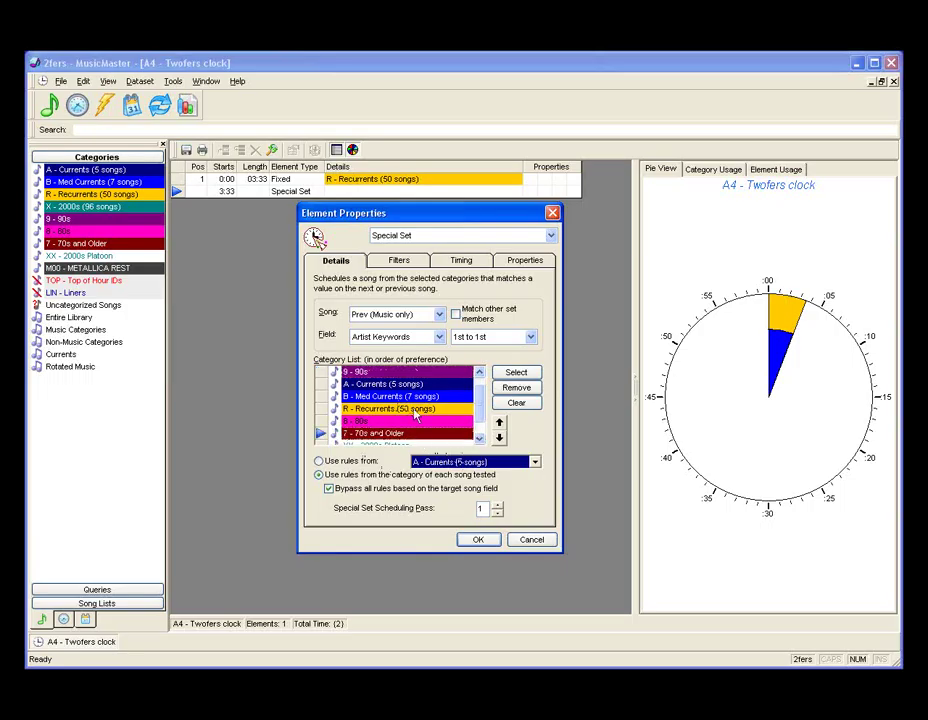
click(514, 387)
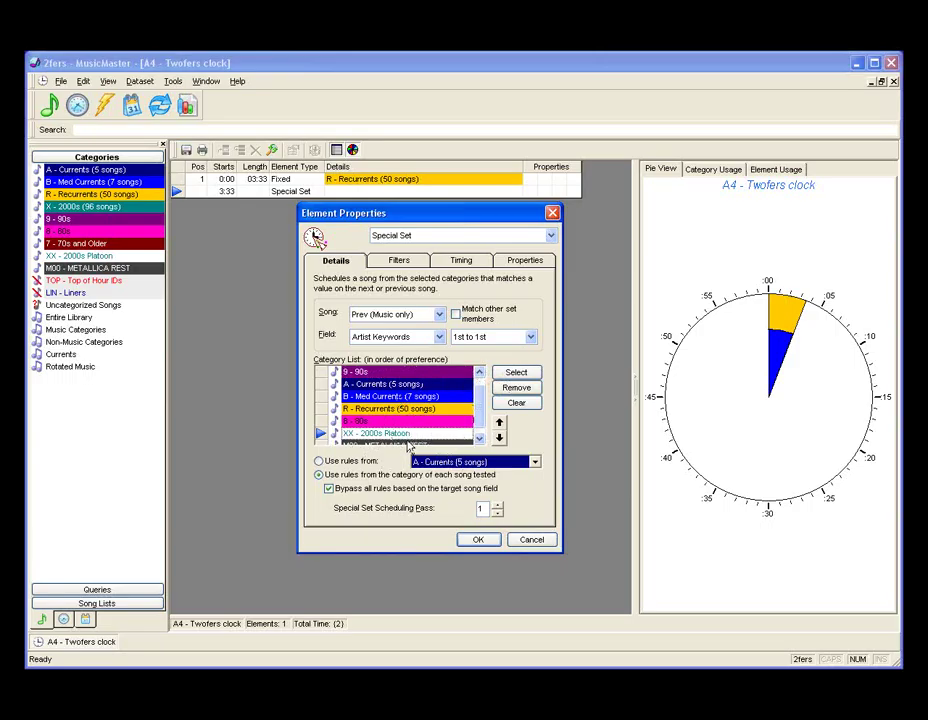
click(505, 403)
Step: Move 8 - 80s up to just below 9 - 90s in the category list and back down beneath R - Recurrents
click(427, 424)
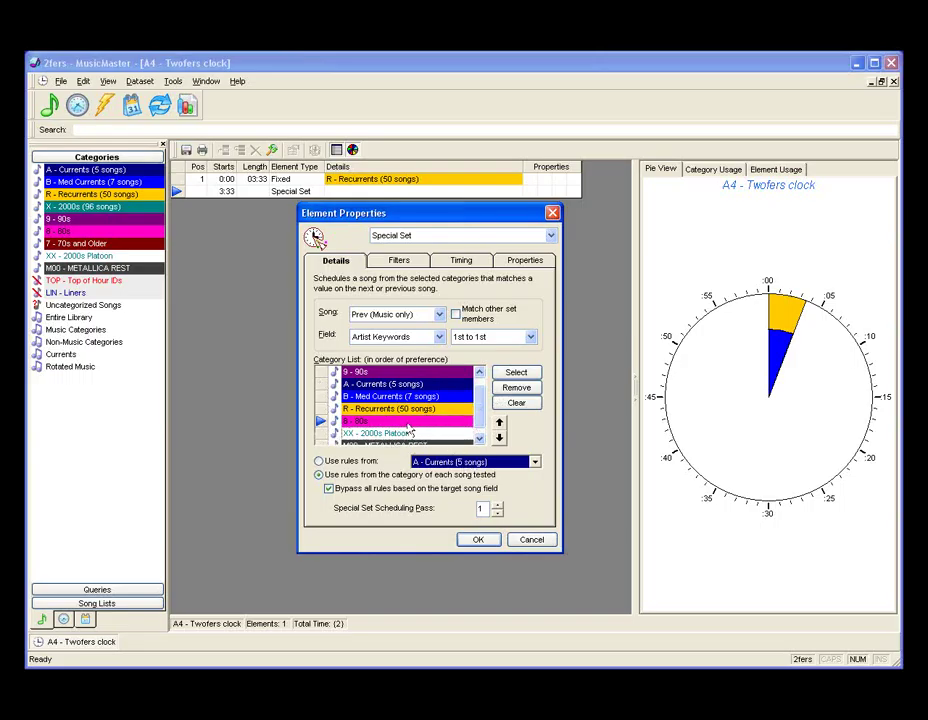
click(499, 422)
click(500, 423)
click(500, 423)
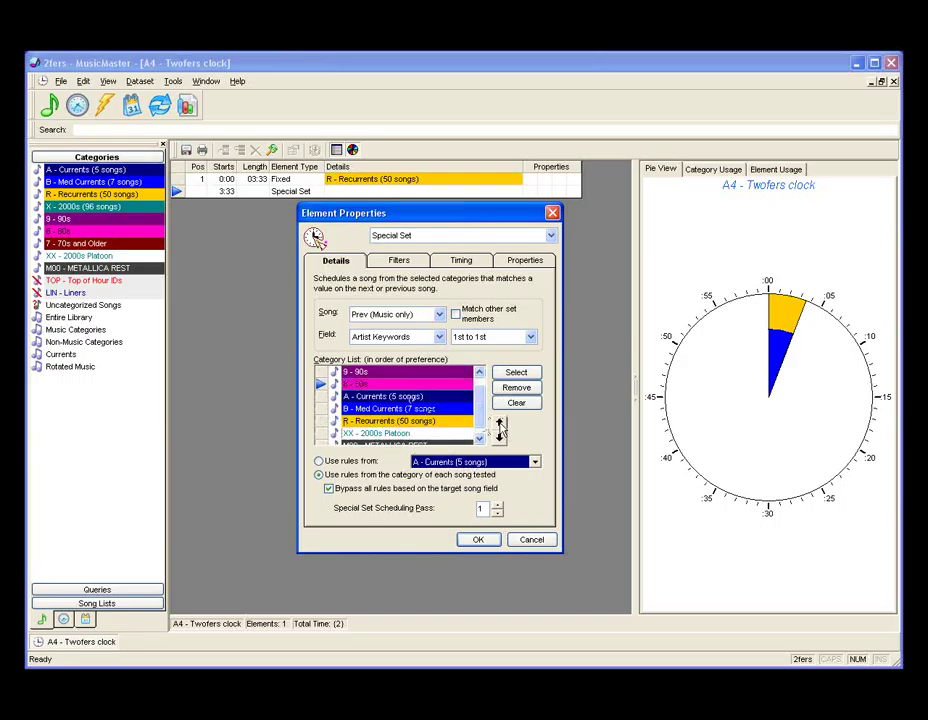
click(499, 438)
click(499, 438)
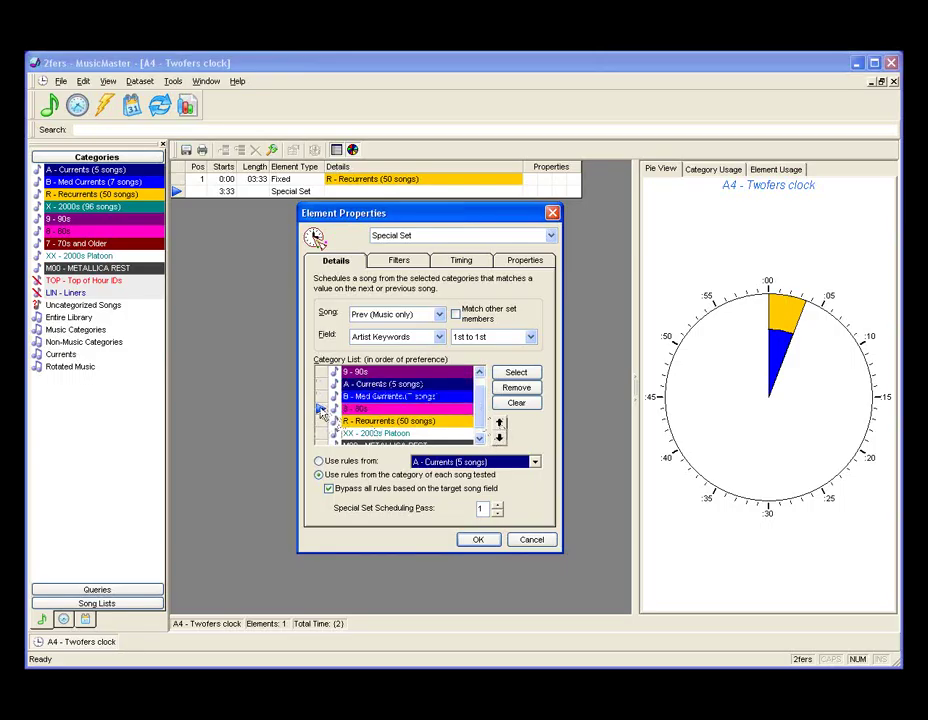
drag(322, 412, 322, 424)
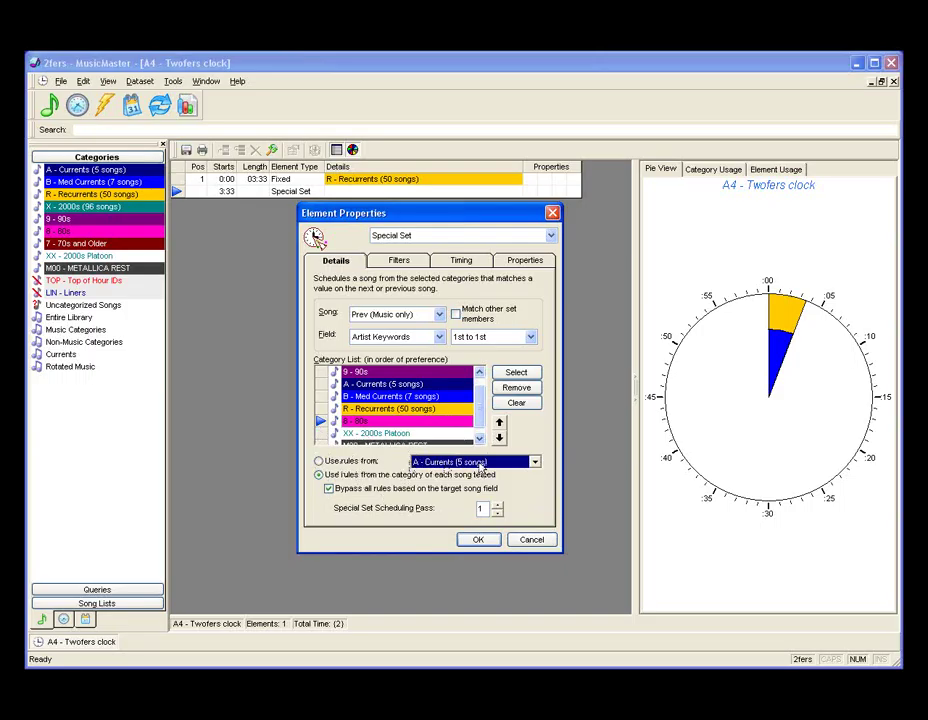
Step: Try using the rules from A - Currents, and return to the rules from the category of each song tested
click(319, 462)
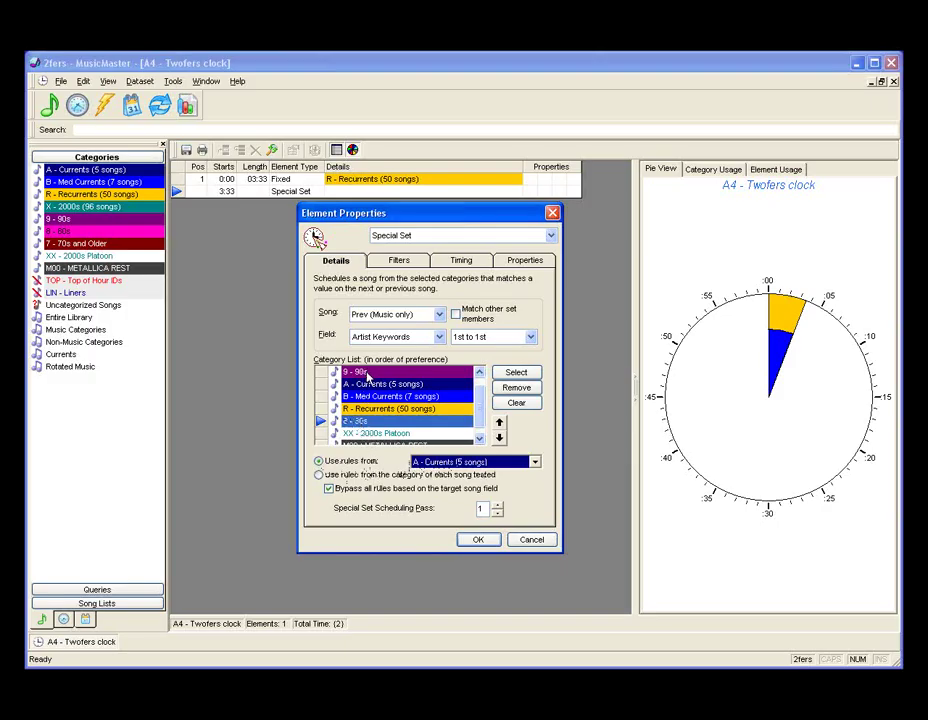
click(536, 464)
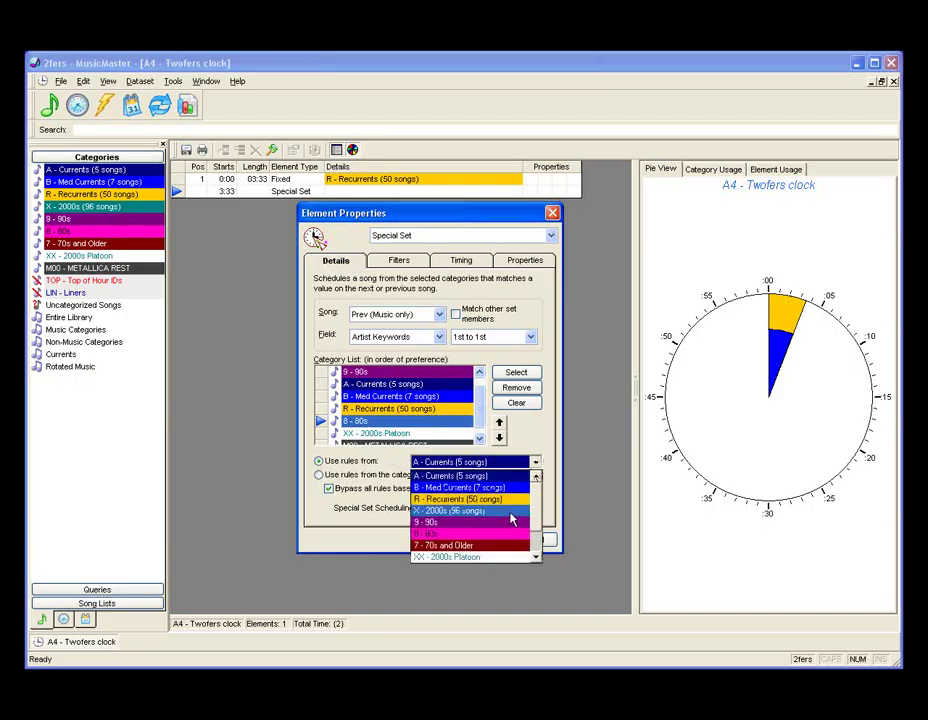
click(472, 476)
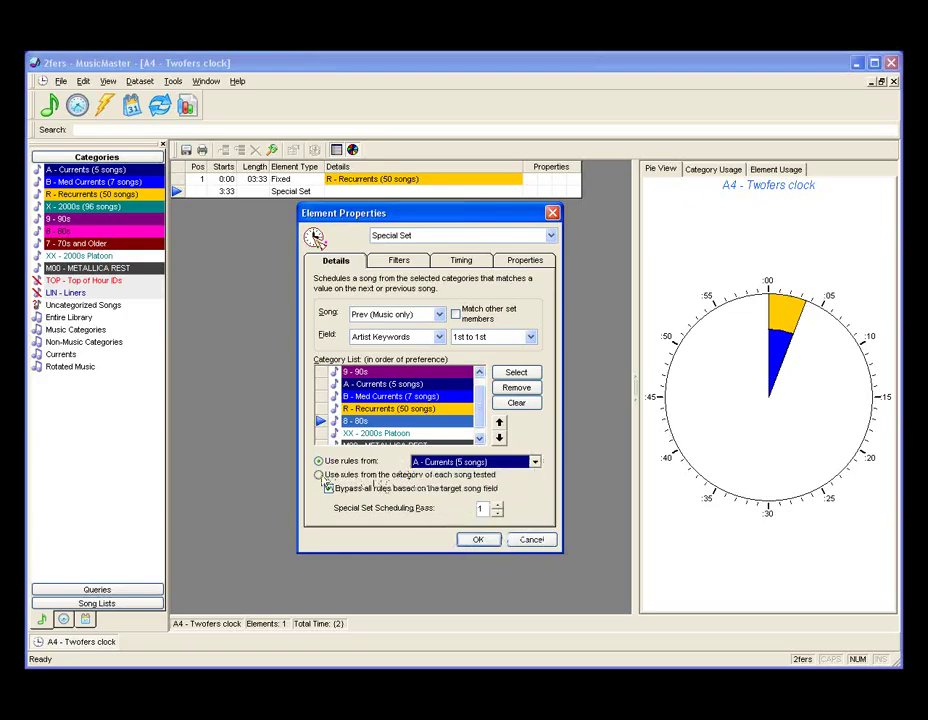
click(320, 476)
Step: Turn off bypassing all rules based on the target song field for the Special Set
click(369, 388)
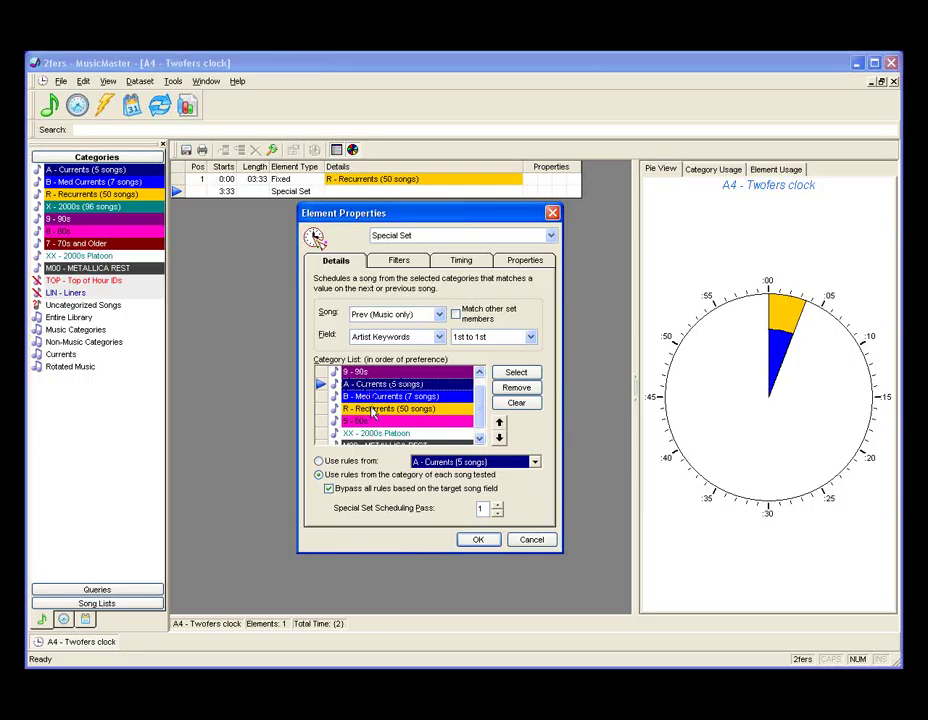
click(373, 410)
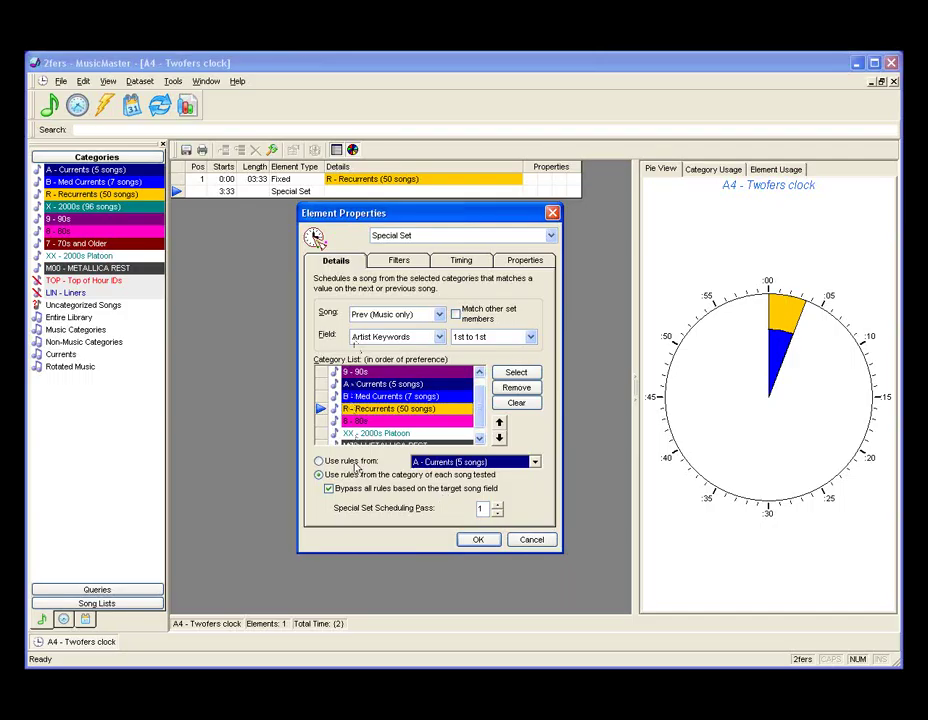
click(328, 488)
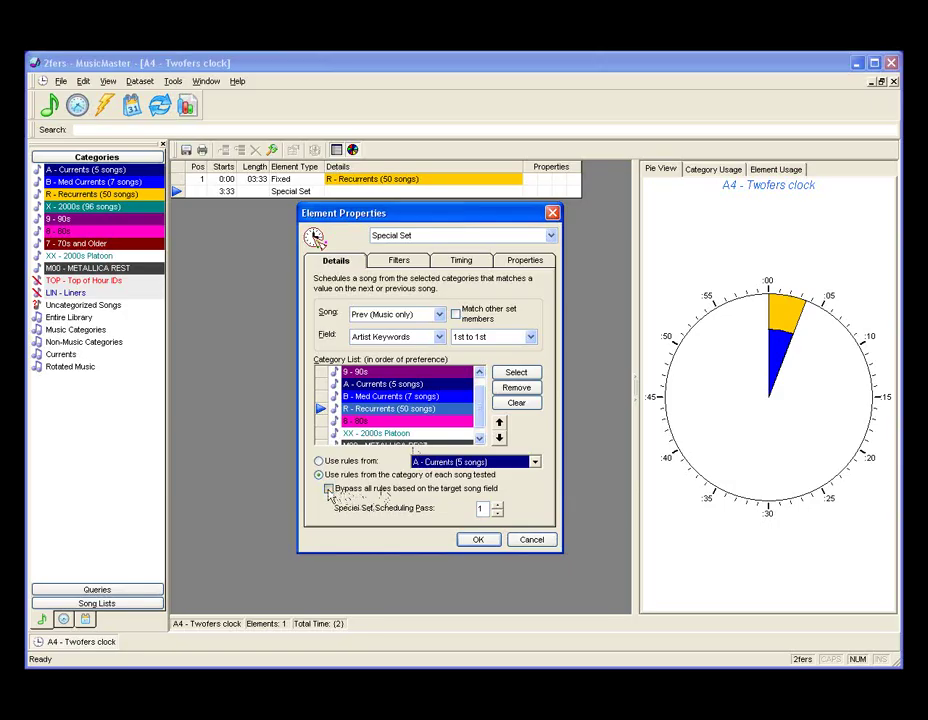
Step: Turn bypassing all rules based on the target song field back on and accept the Special Set's properties
click(328, 489)
double_click(482, 509)
click(478, 542)
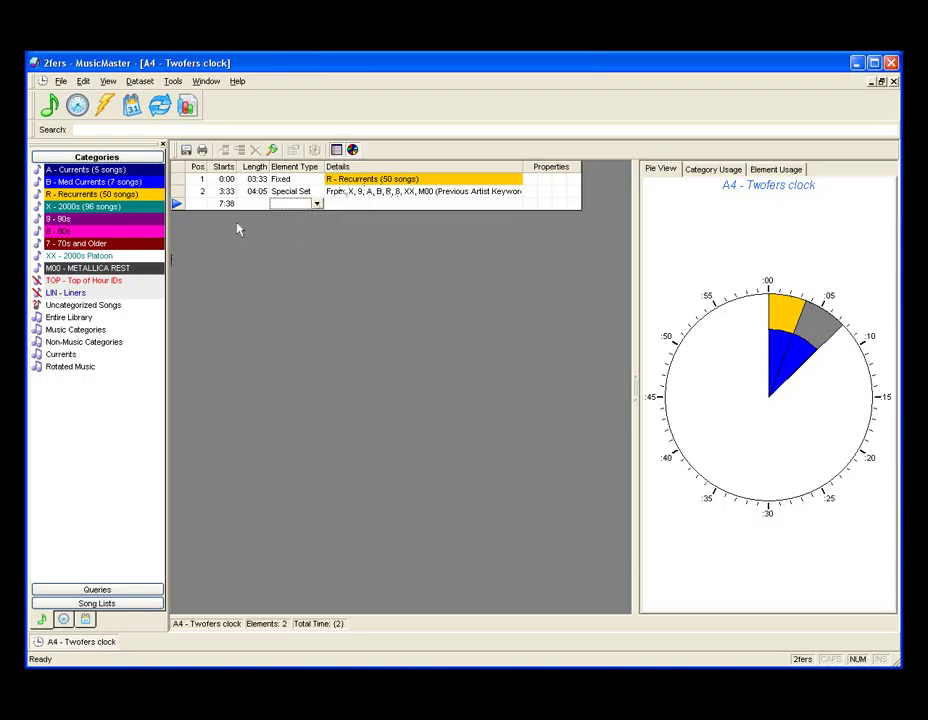
Step: Add a Fixed element for X - 2000s at position 3 and a new Special Set element at position 4
drag(114, 208, 126, 208)
drag(290, 210, 290, 205)
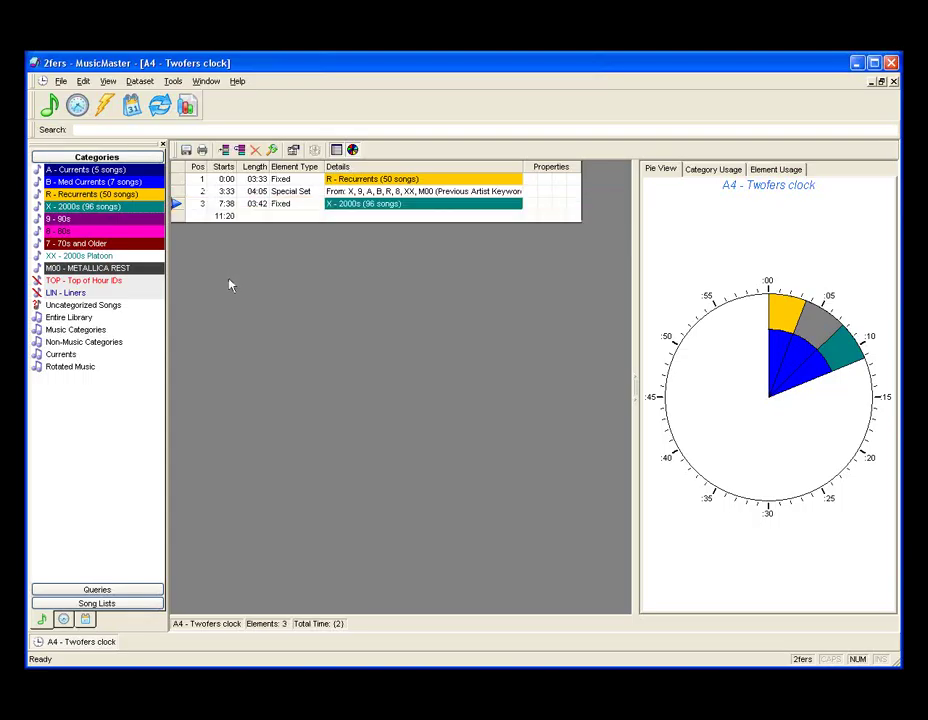
click(316, 218)
click(317, 217)
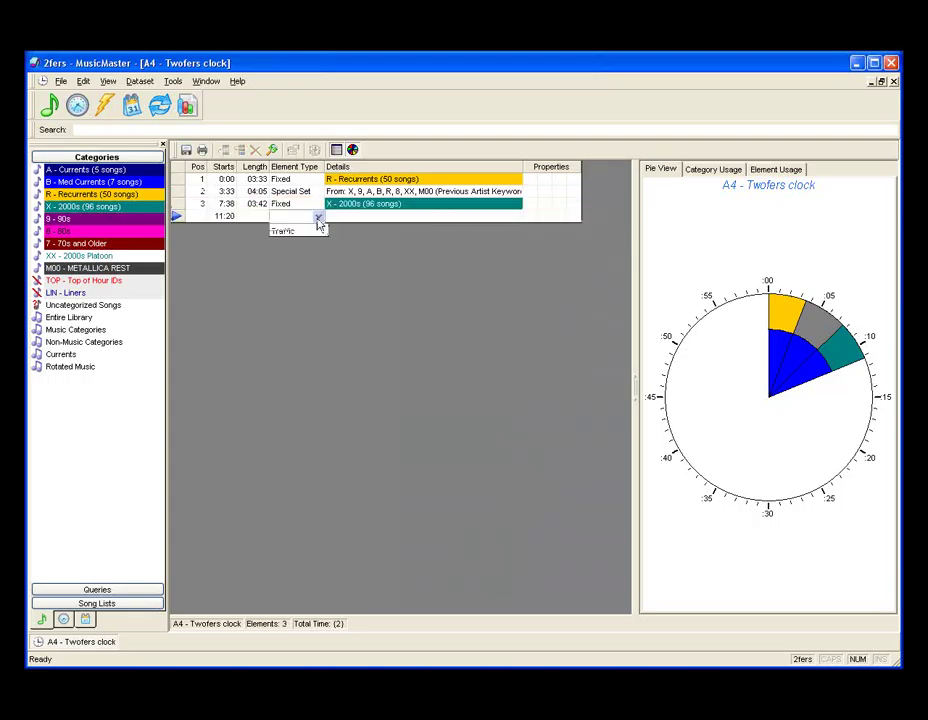
click(316, 333)
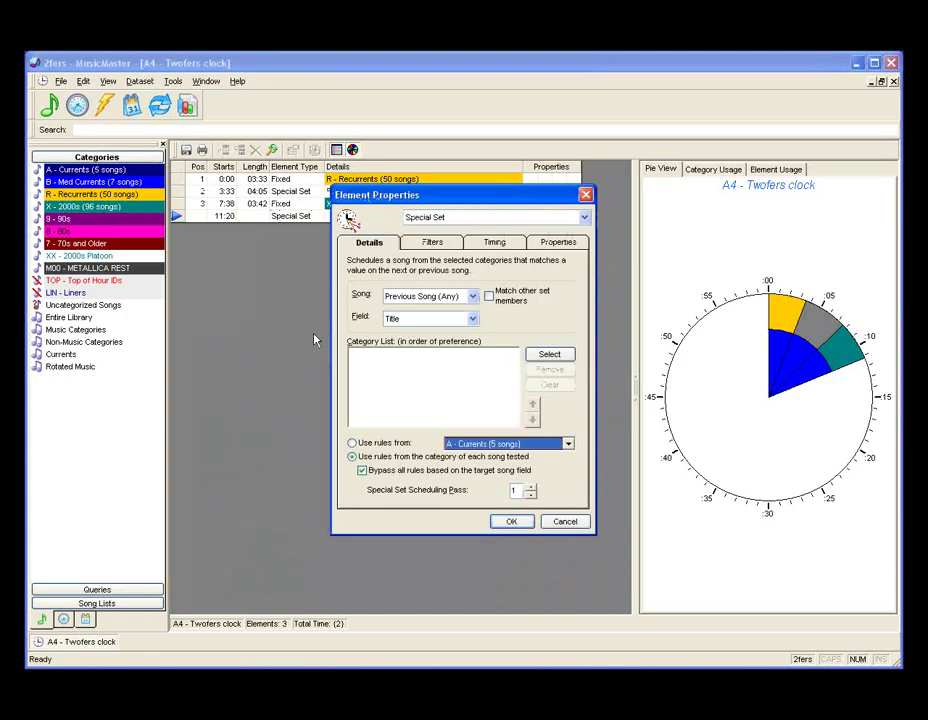
Step: Set the new Special Set to match Prev (Music only) on Artist Keywords, comparing 1st to 1st
click(472, 296)
click(455, 330)
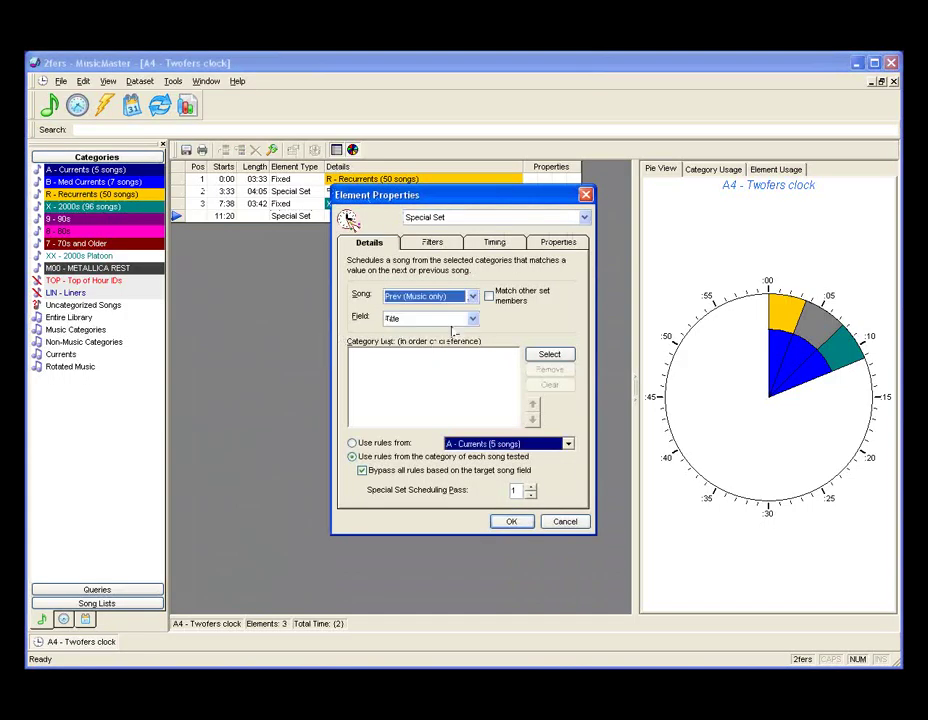
click(472, 318)
click(459, 334)
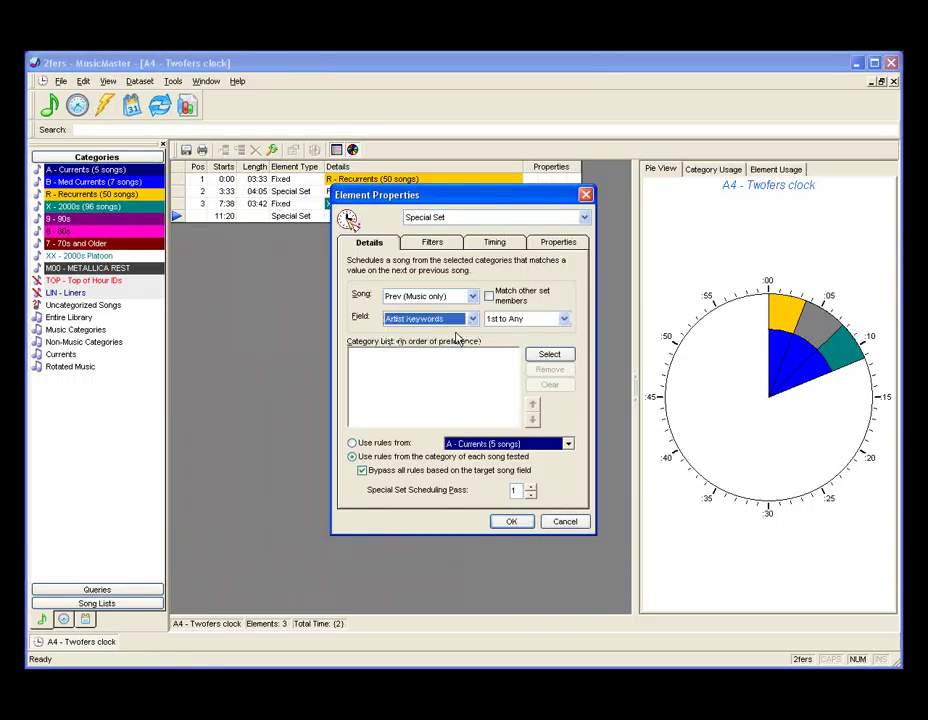
click(564, 320)
click(503, 343)
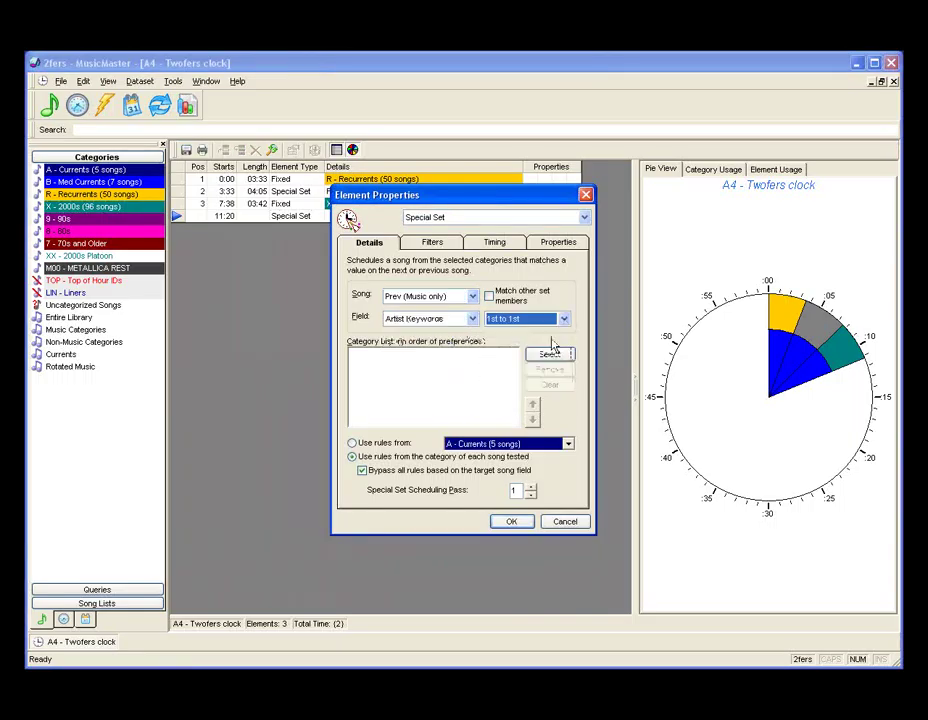
Step: Fill the Special Set's category list with all the Music Categories
click(553, 356)
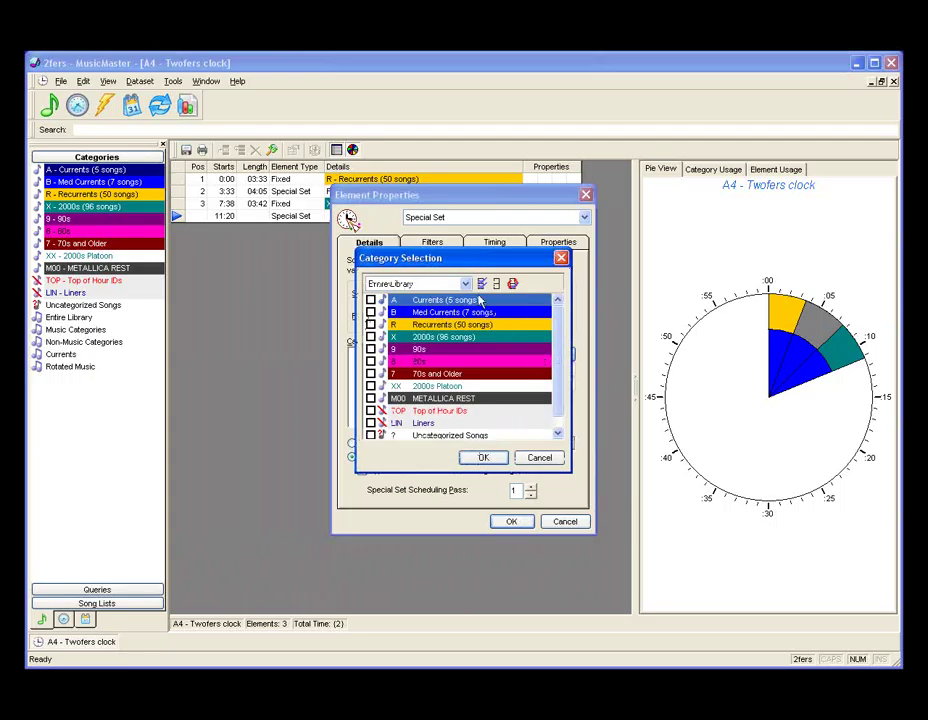
click(465, 284)
click(458, 307)
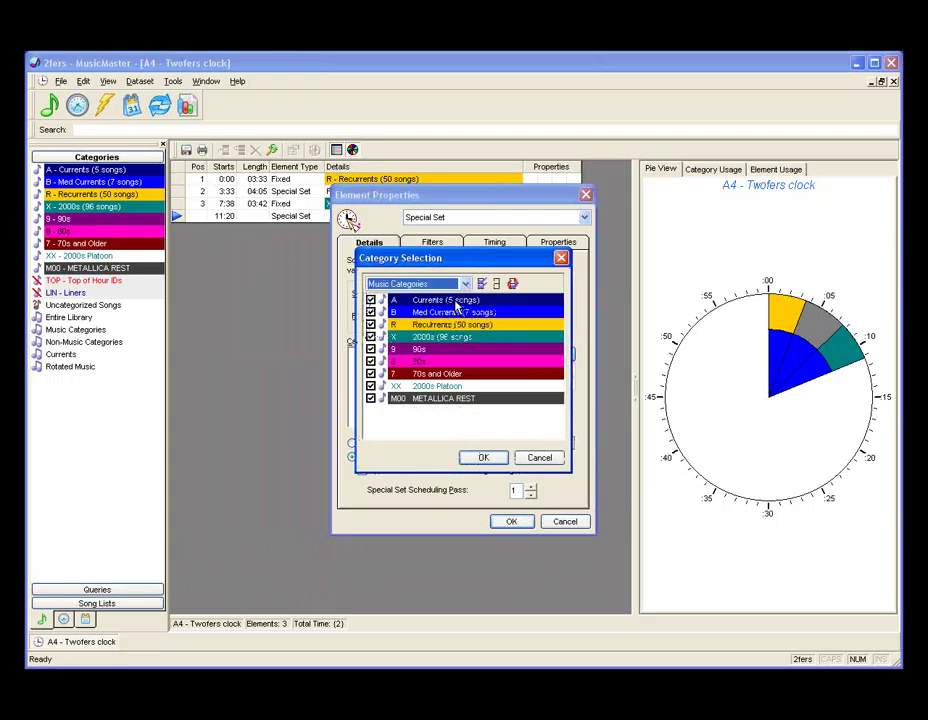
click(484, 458)
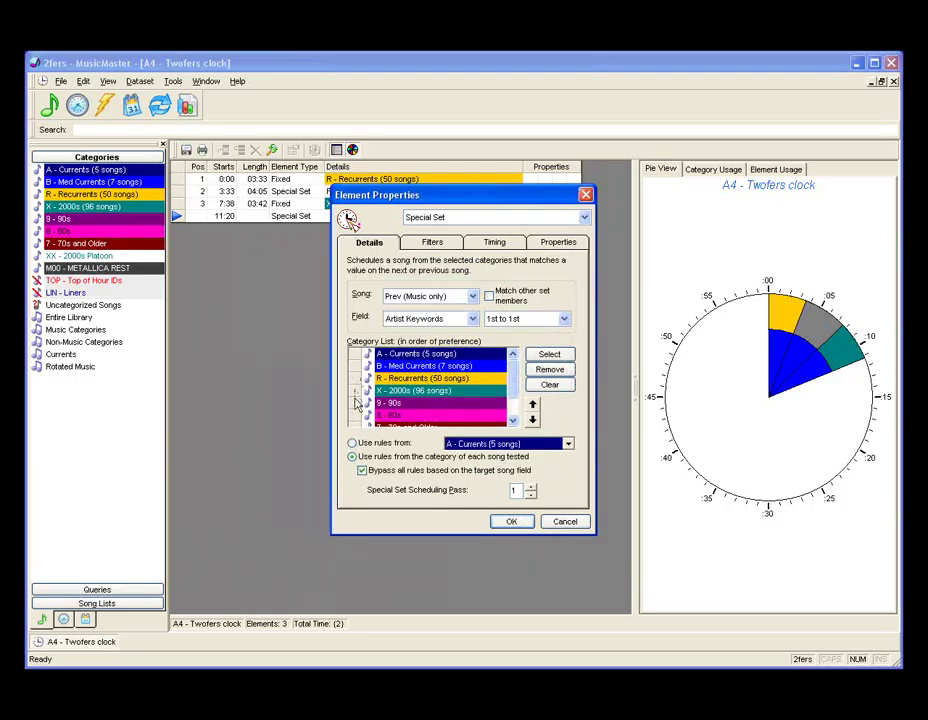
Step: Move 9 - 90s to the top of the category list with XX - 2000s Platoon second, and accept the element
drag(358, 405, 355, 354)
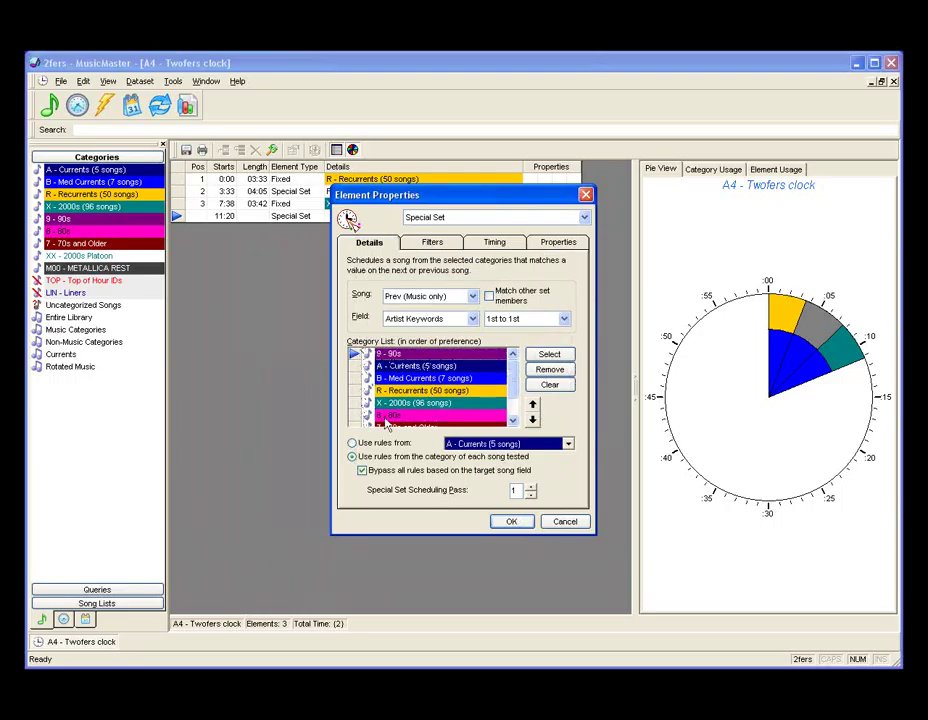
scroll(370, 414, down, 1)
drag(368, 404, 354, 366)
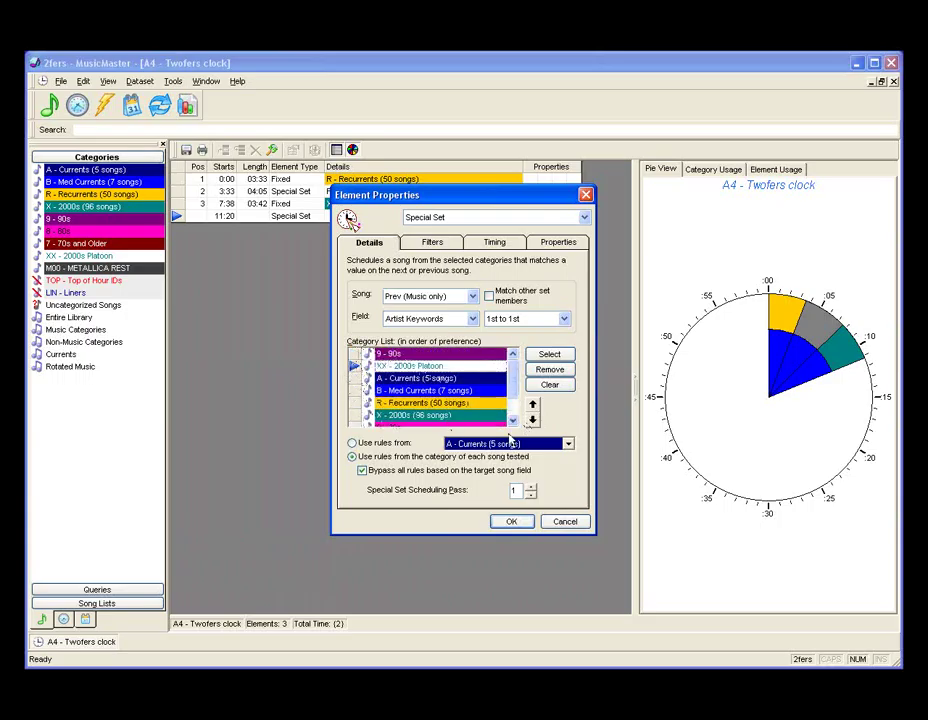
click(511, 524)
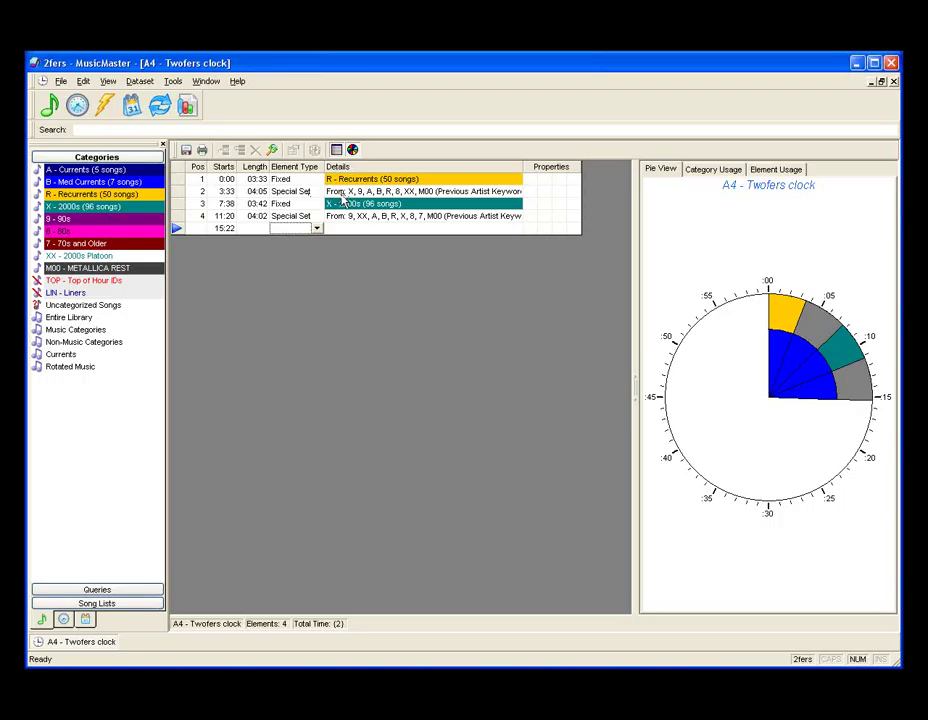
Step: Examine the scheduling properties to see where the Special Sets passes fall in the category scheduling order
click(140, 81)
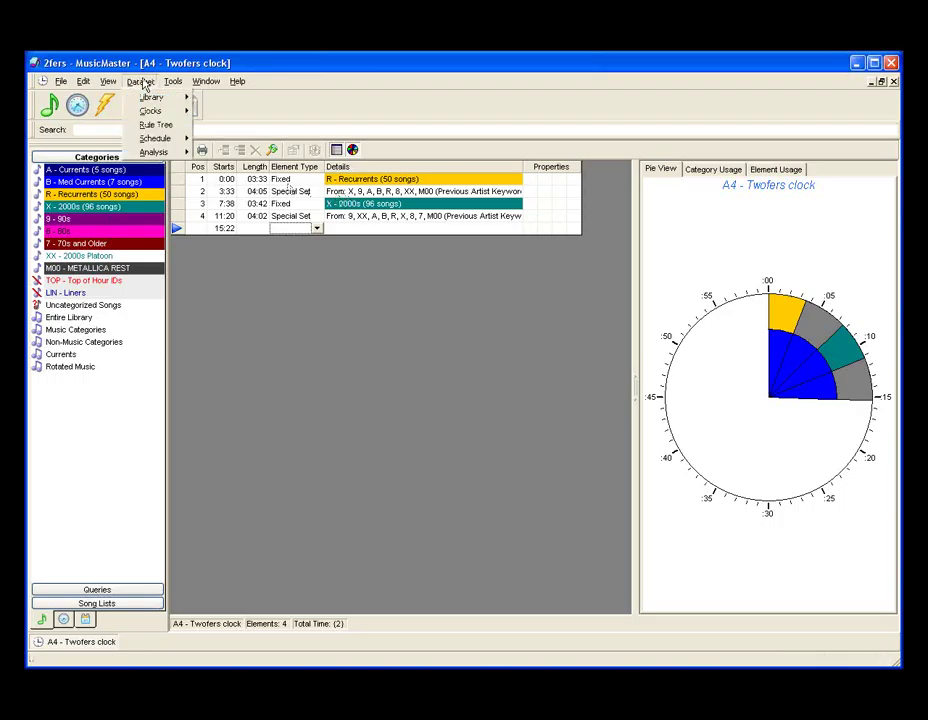
mouse_move(143, 140)
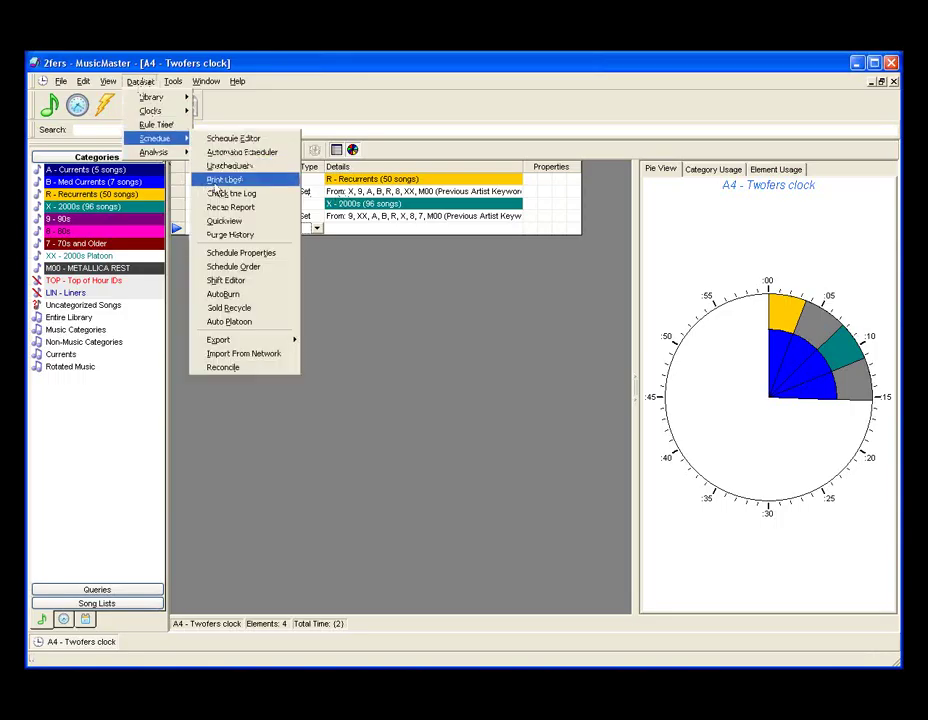
click(249, 259)
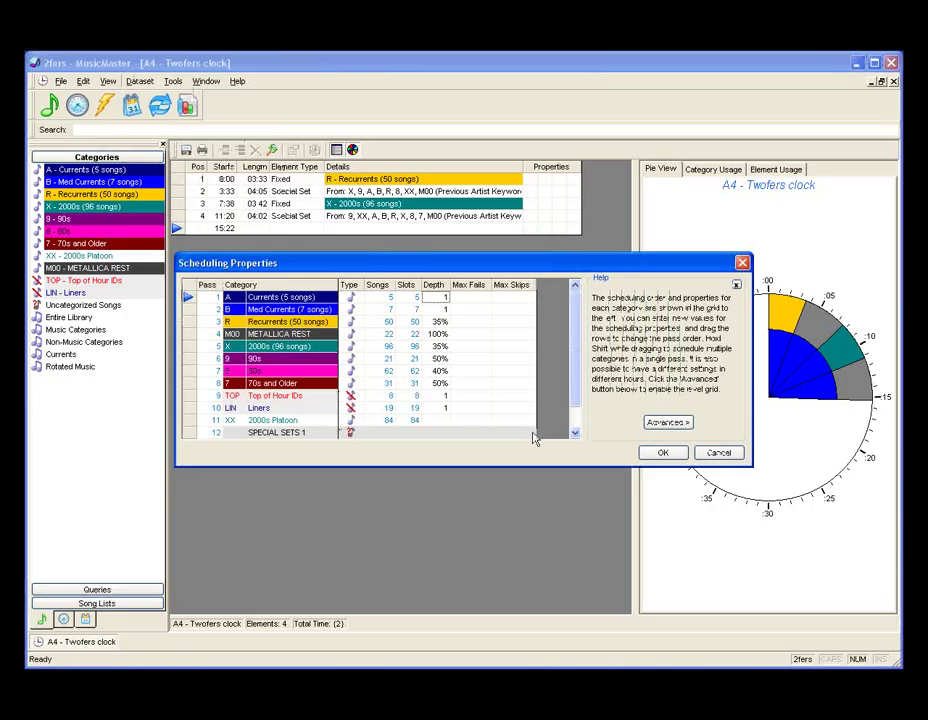
scroll(577, 412, down, 1)
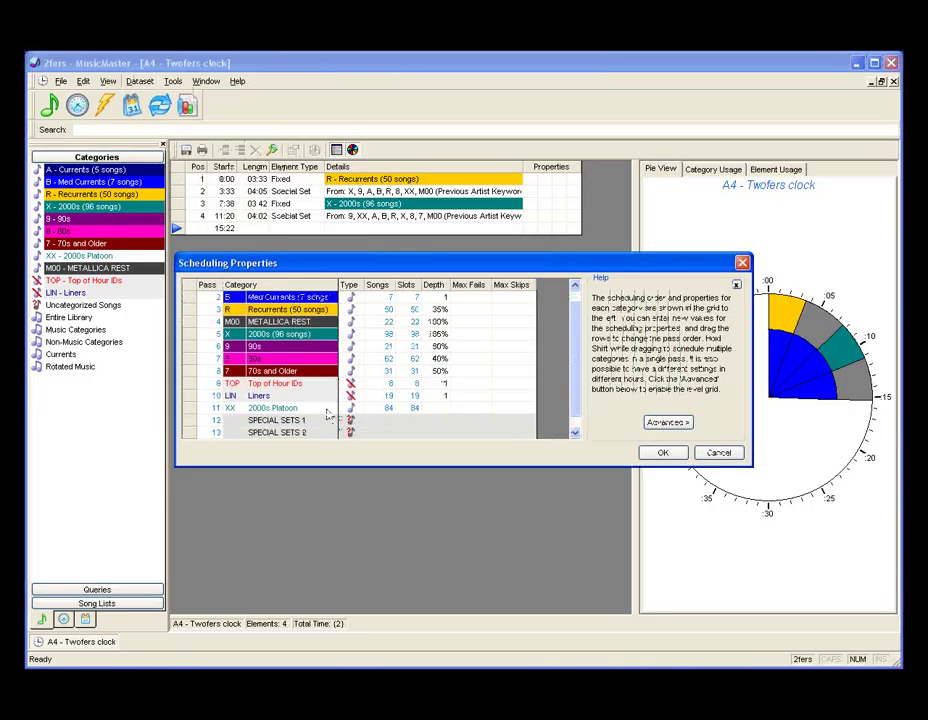
click(575, 432)
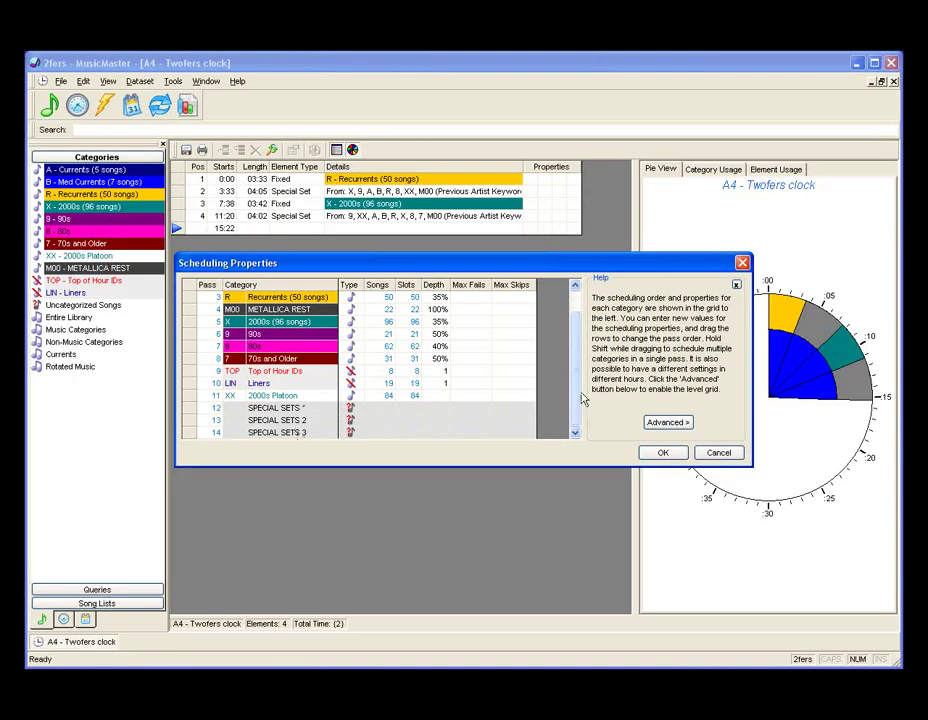
scroll(578, 398, up, 2)
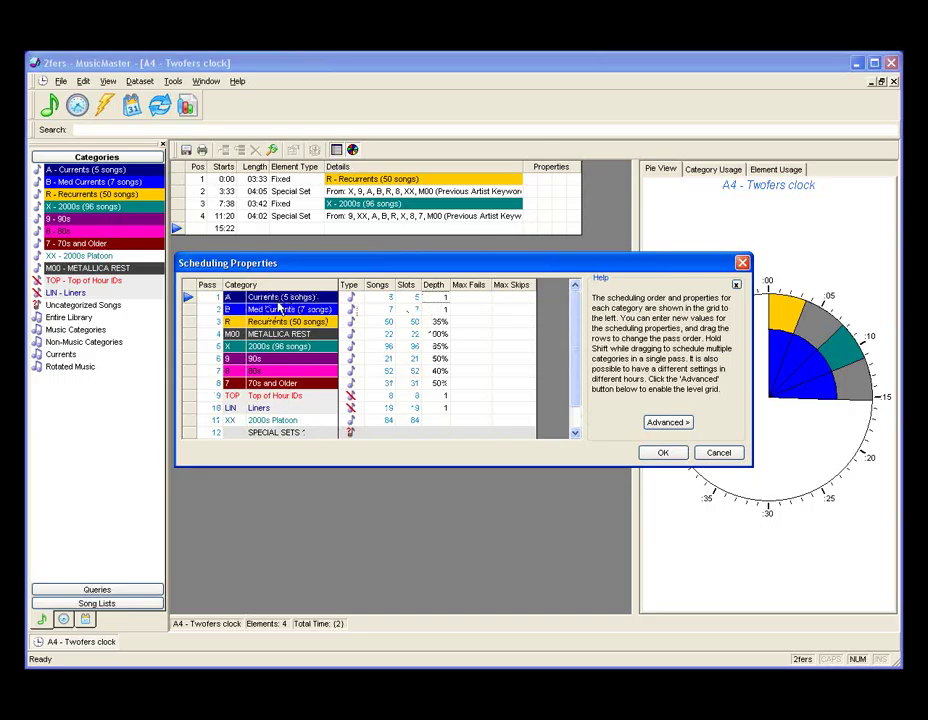
click(275, 436)
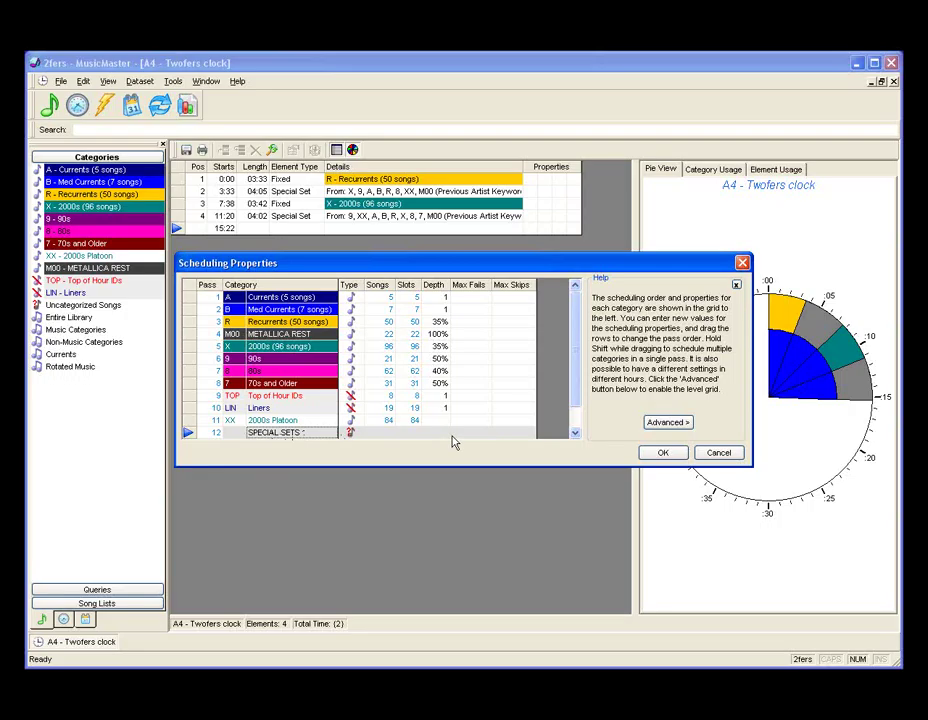
click(573, 433)
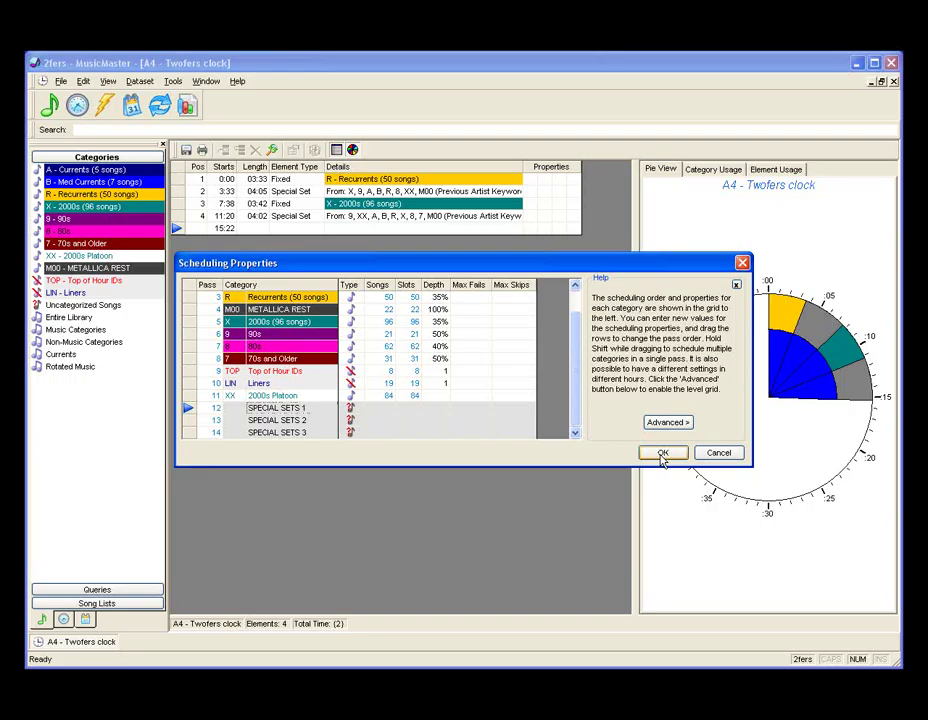
click(662, 455)
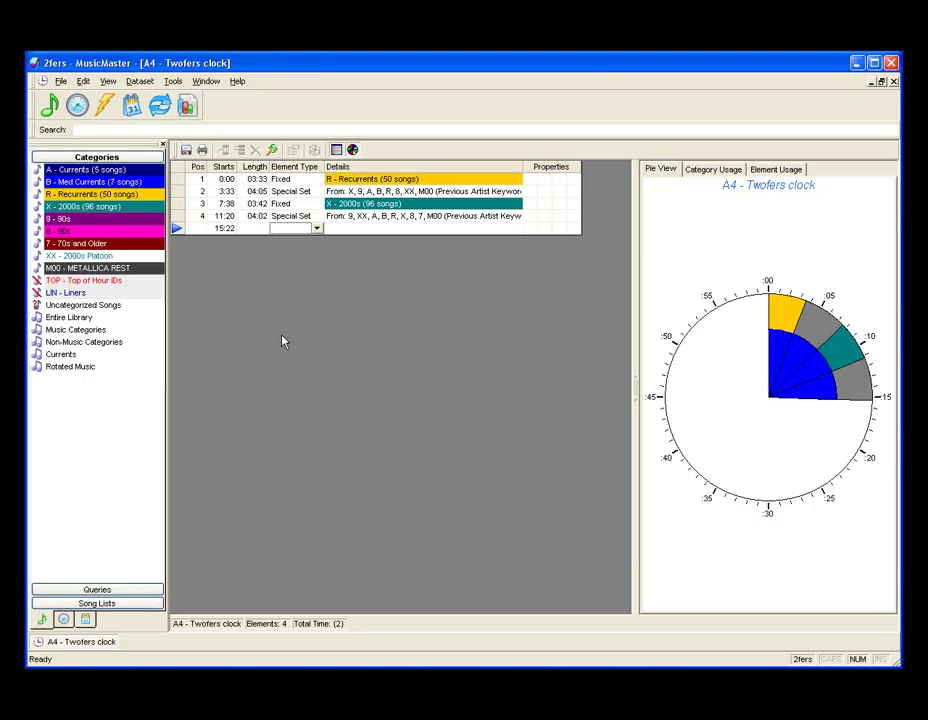
Step: Close the A4 - Twofers clock and open keyword maintenance for the Artist Keywords field
click(378, 180)
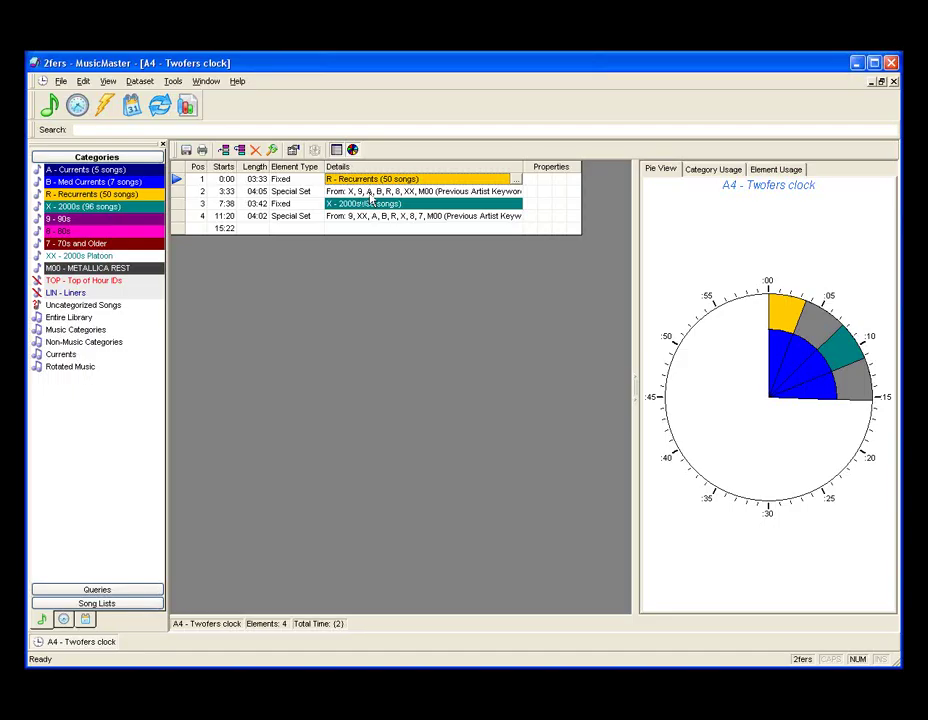
click(893, 81)
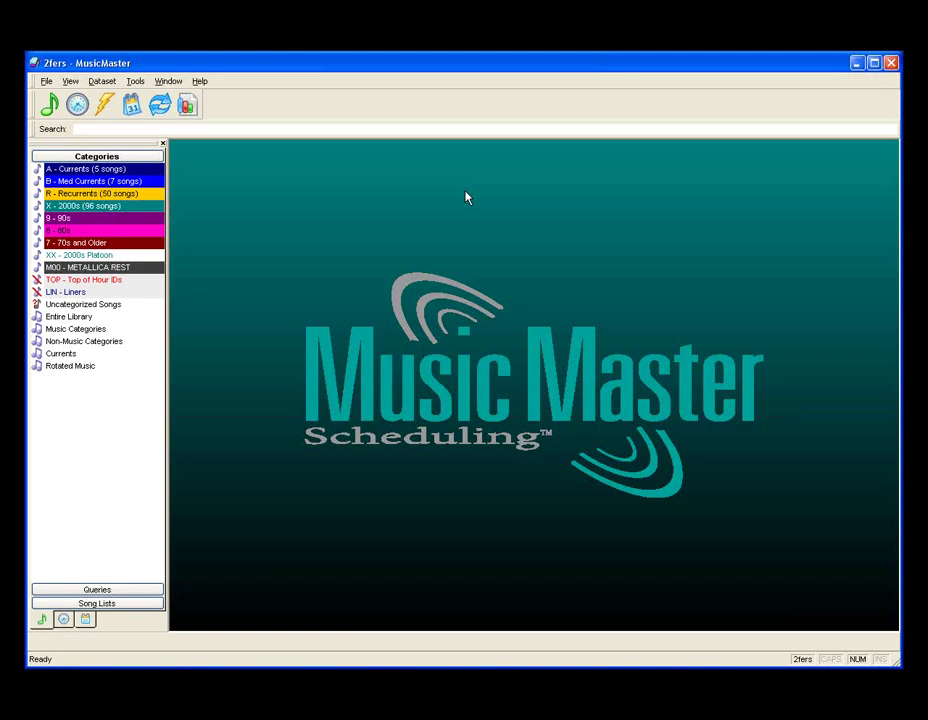
click(102, 81)
mouse_move(107, 100)
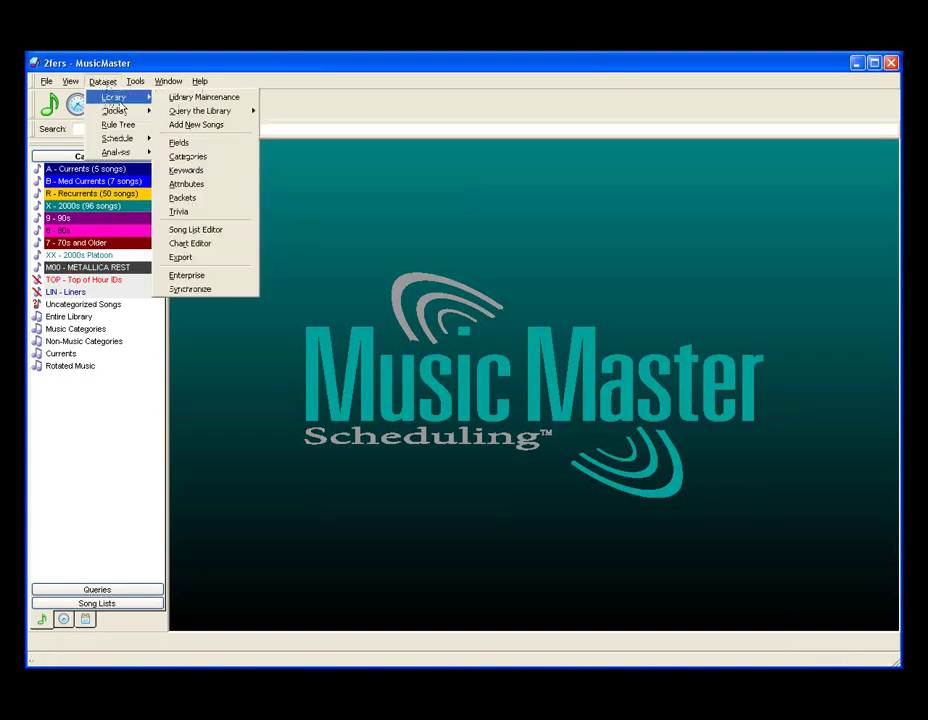
click(211, 186)
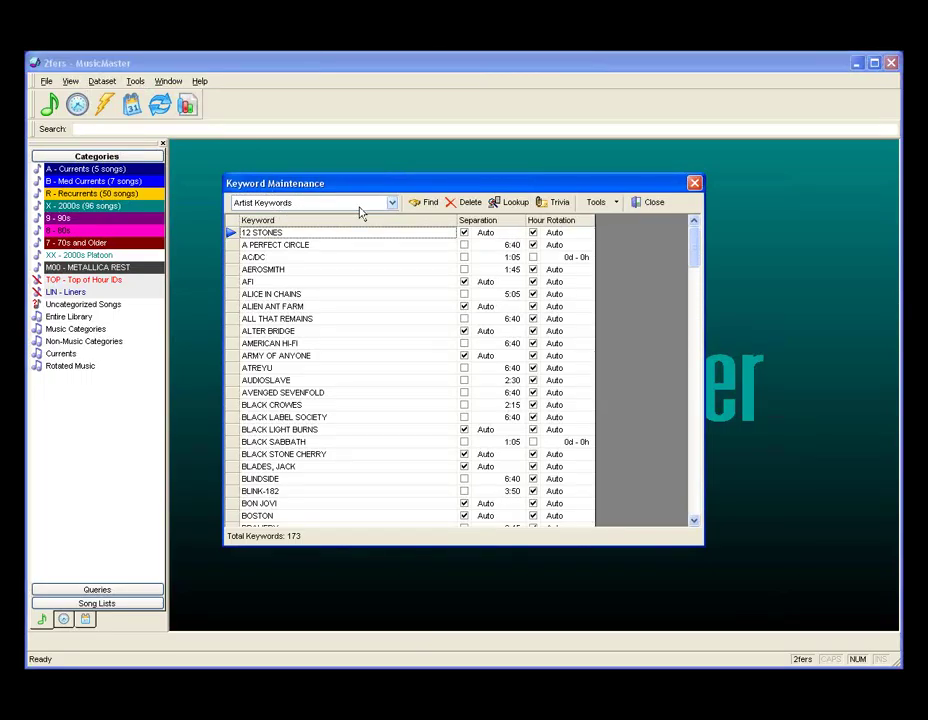
Step: Start the Kickoff Category Wizard for Artist Keywords and limit the categories to search to Music Categories
click(600, 206)
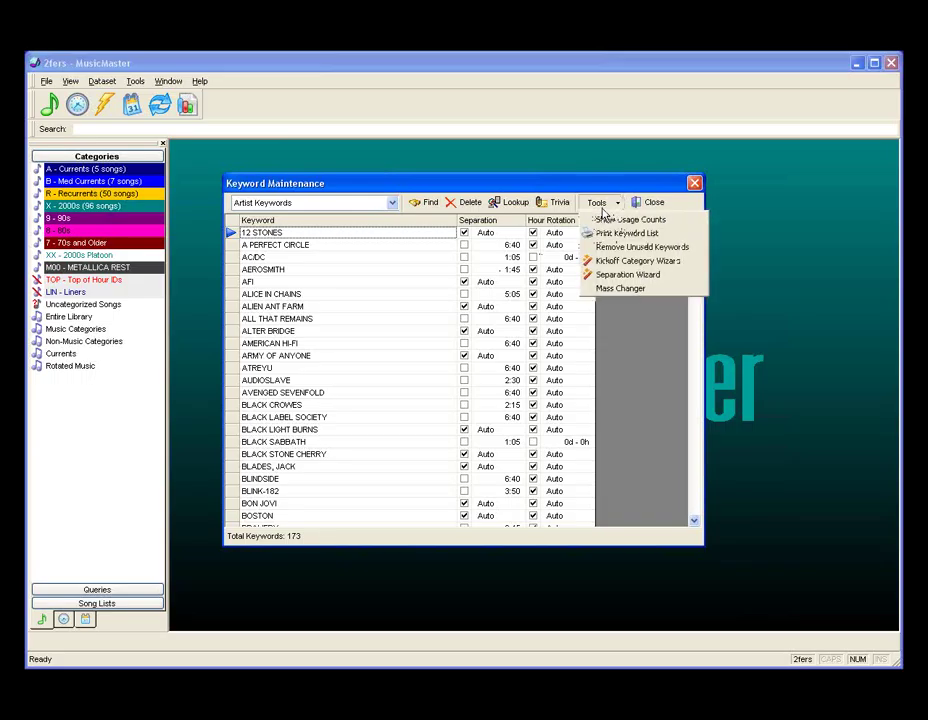
click(604, 264)
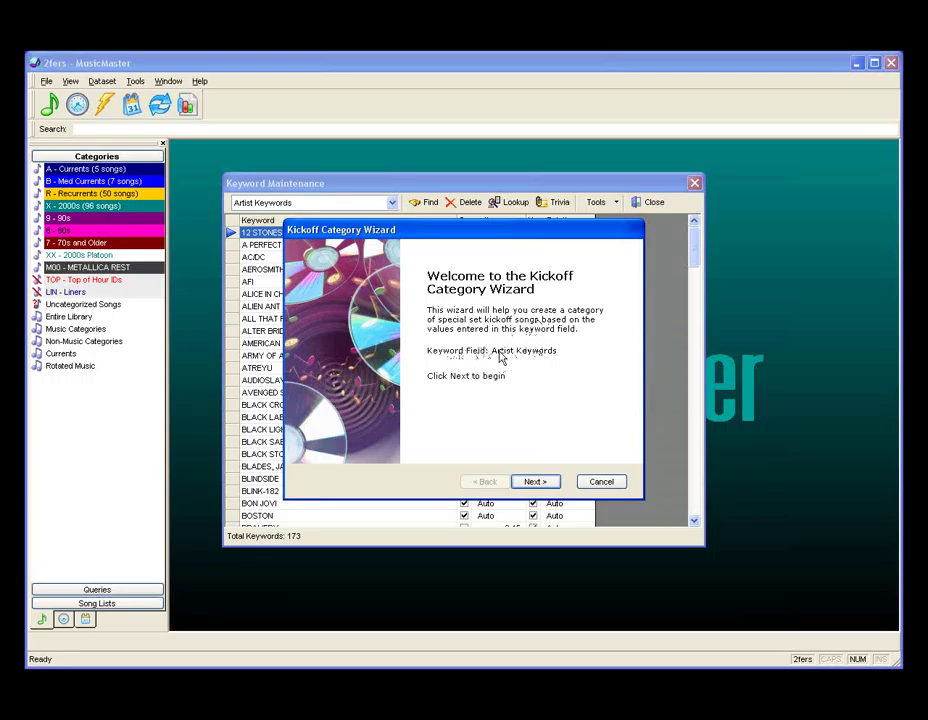
click(536, 484)
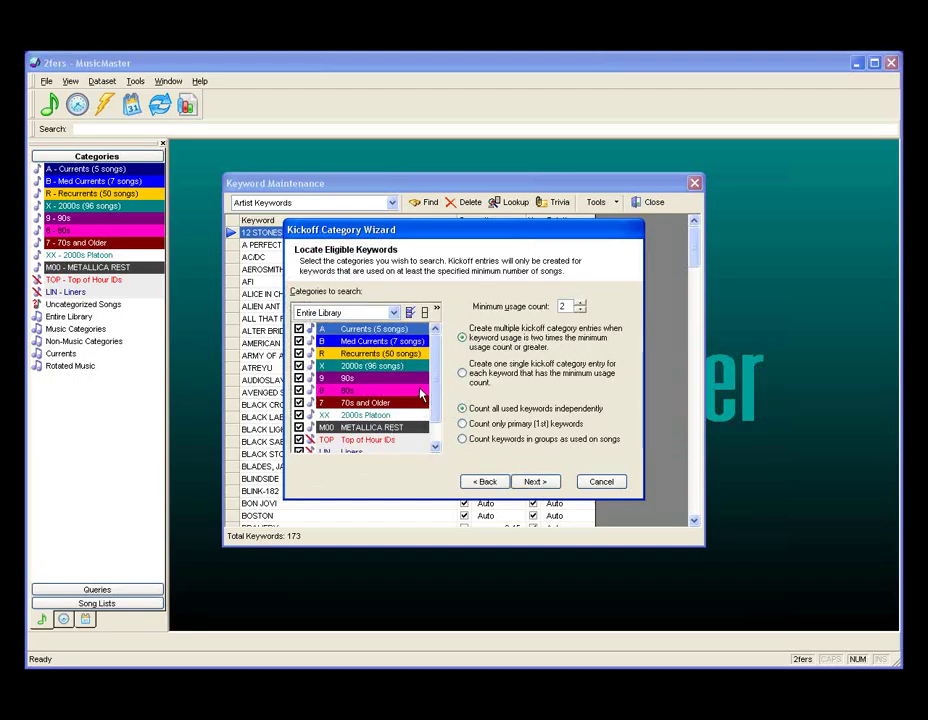
click(395, 316)
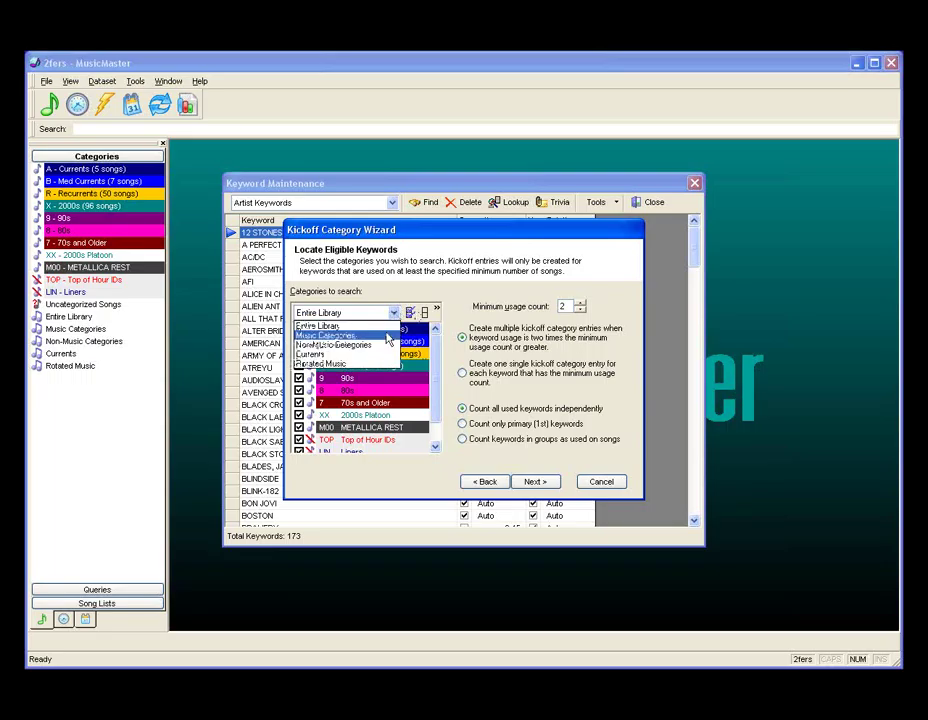
click(380, 333)
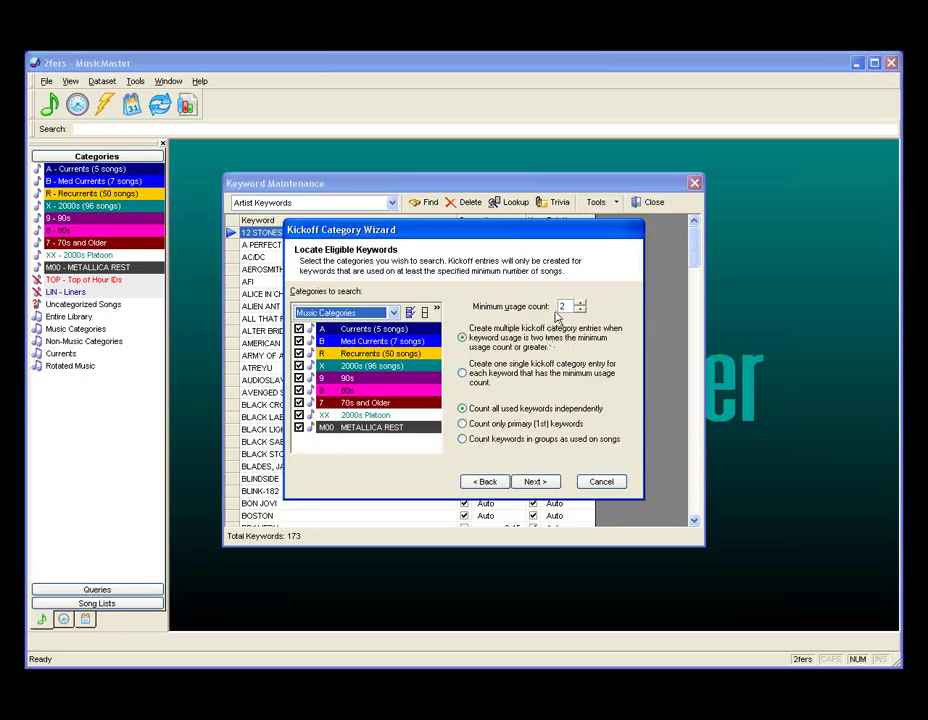
Step: Choose multiple kickoff entries for keywords at twice the minimum usage, count only primary (1st) keywords, and continue to category selection
click(497, 380)
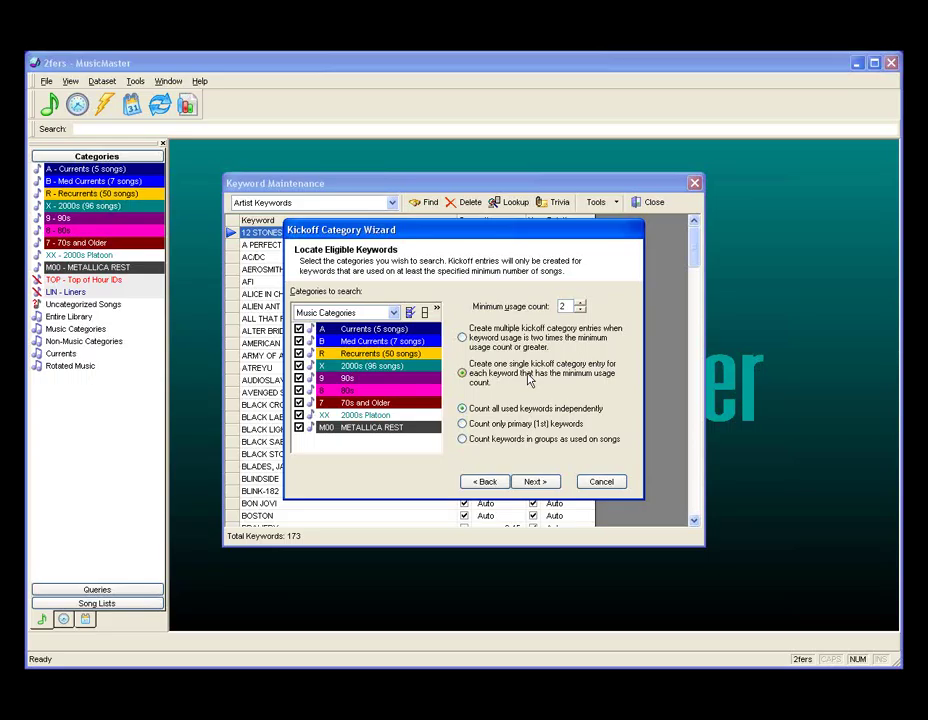
click(493, 343)
click(511, 423)
click(493, 441)
click(495, 424)
click(535, 482)
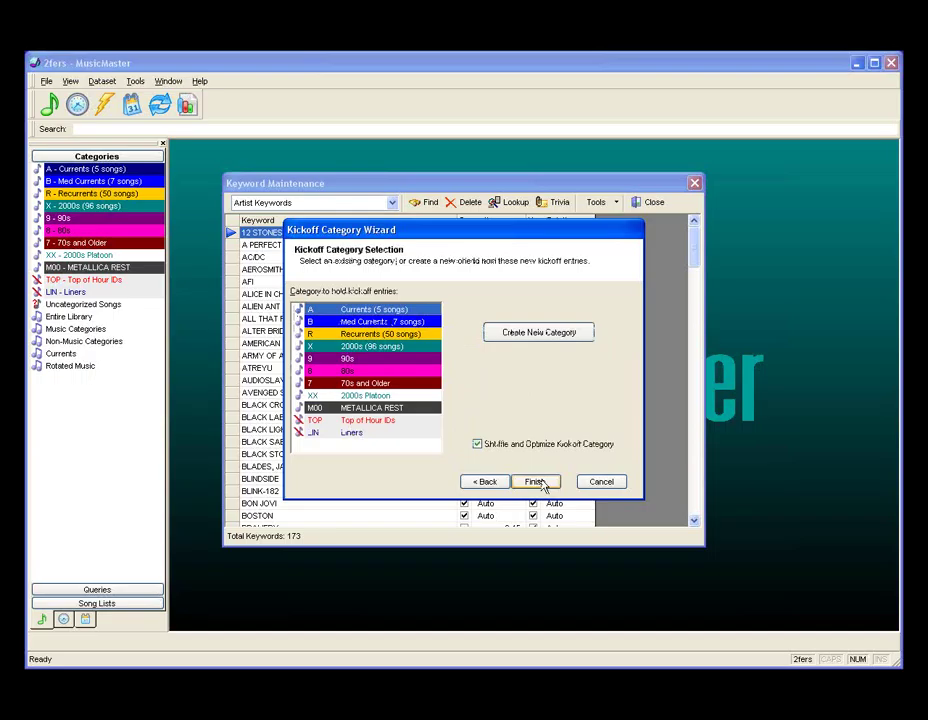
Step: Create a new category to hold the kickoff entries, with the code KIK and the name kickoffs
click(540, 335)
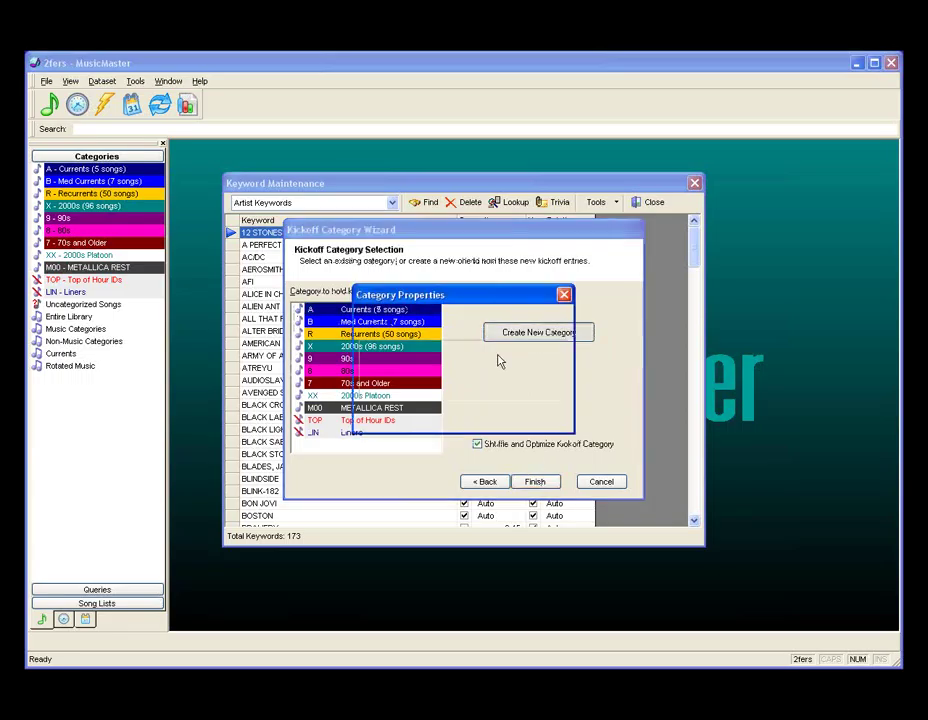
text(kick)
key(Tab)
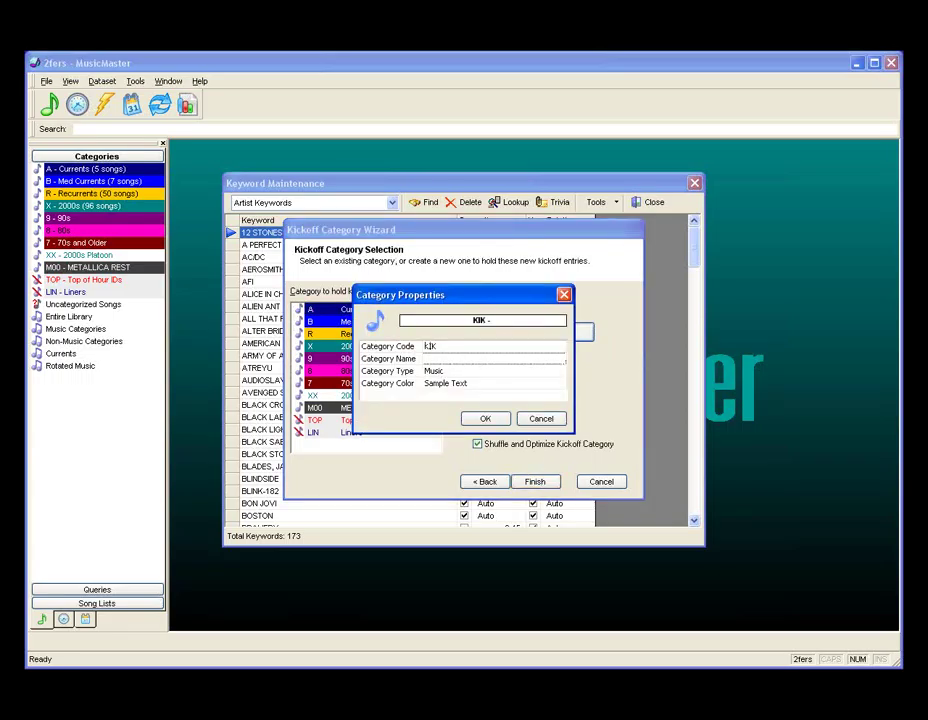
text(kickoffs)
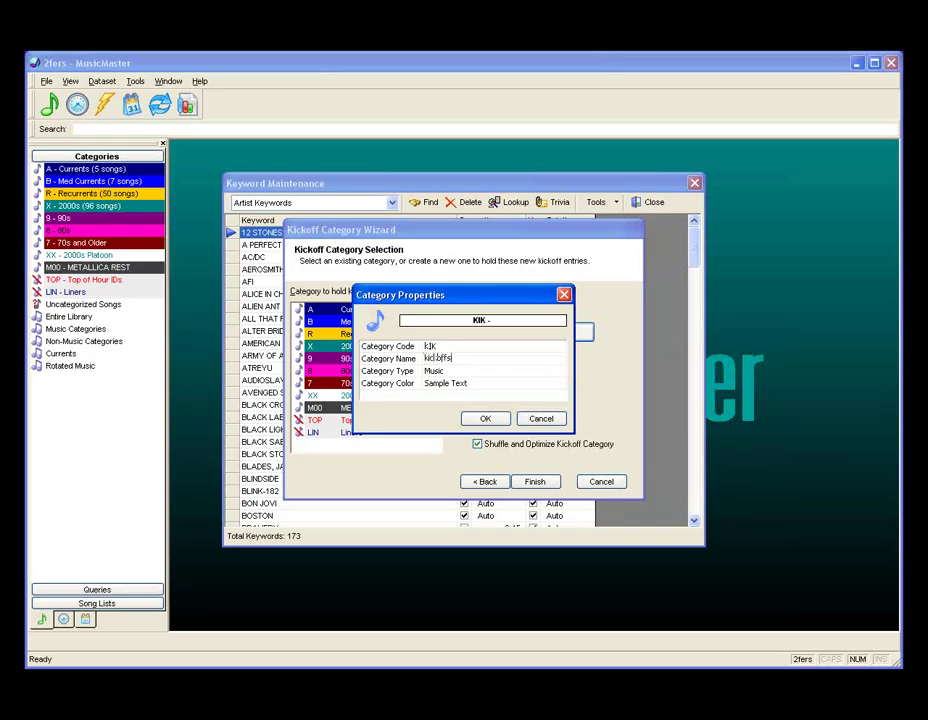
Step: Set the new category's text foreground color to magenta (FF00FF) and save the category
double_click(465, 386)
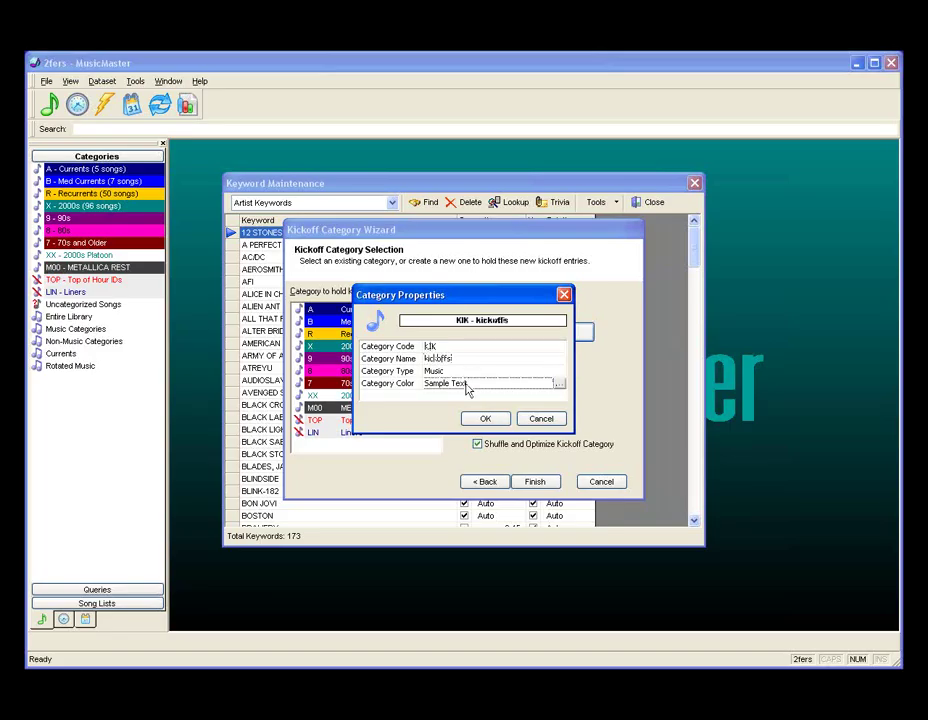
click(328, 260)
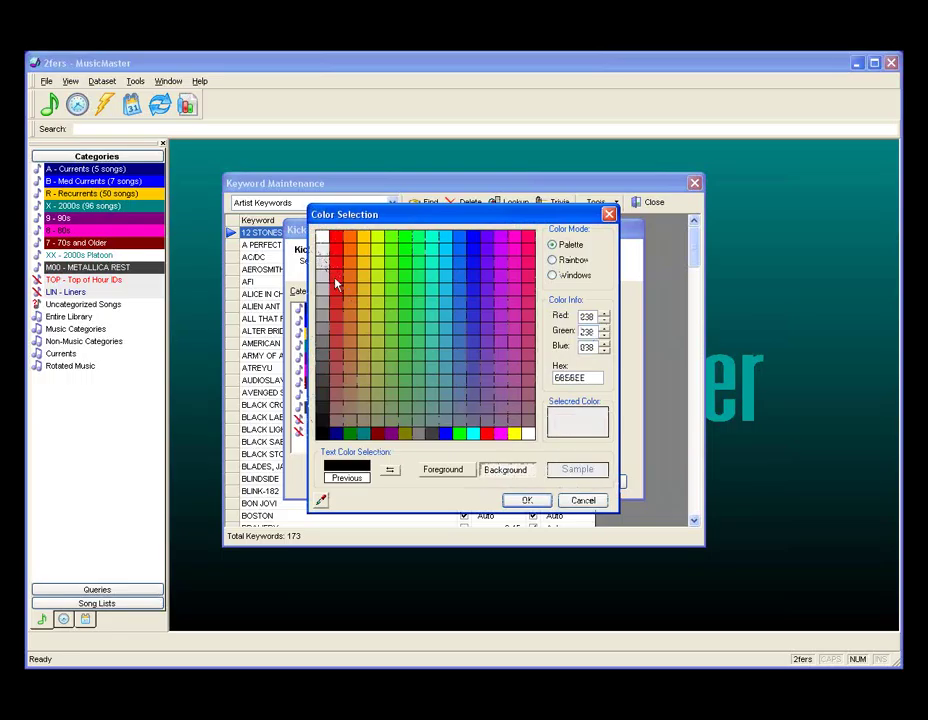
click(445, 469)
click(487, 435)
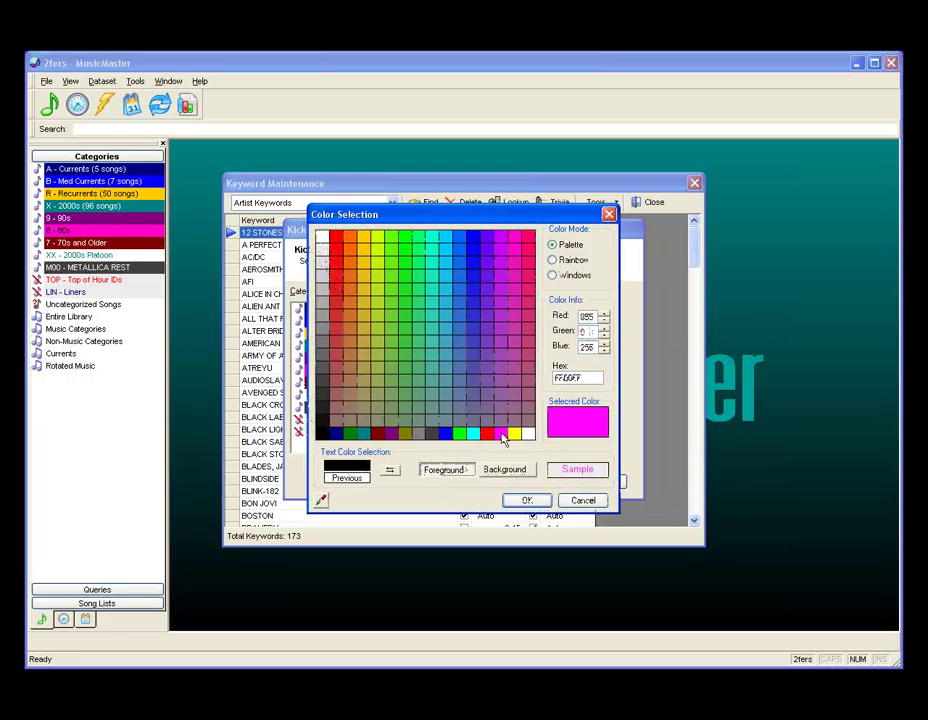
click(525, 499)
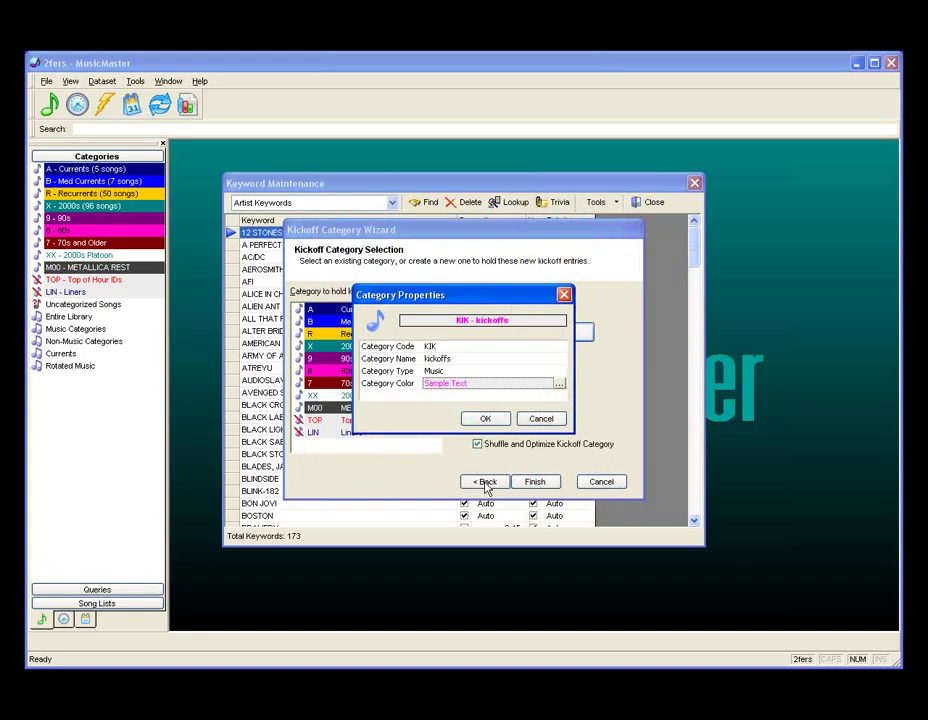
click(485, 418)
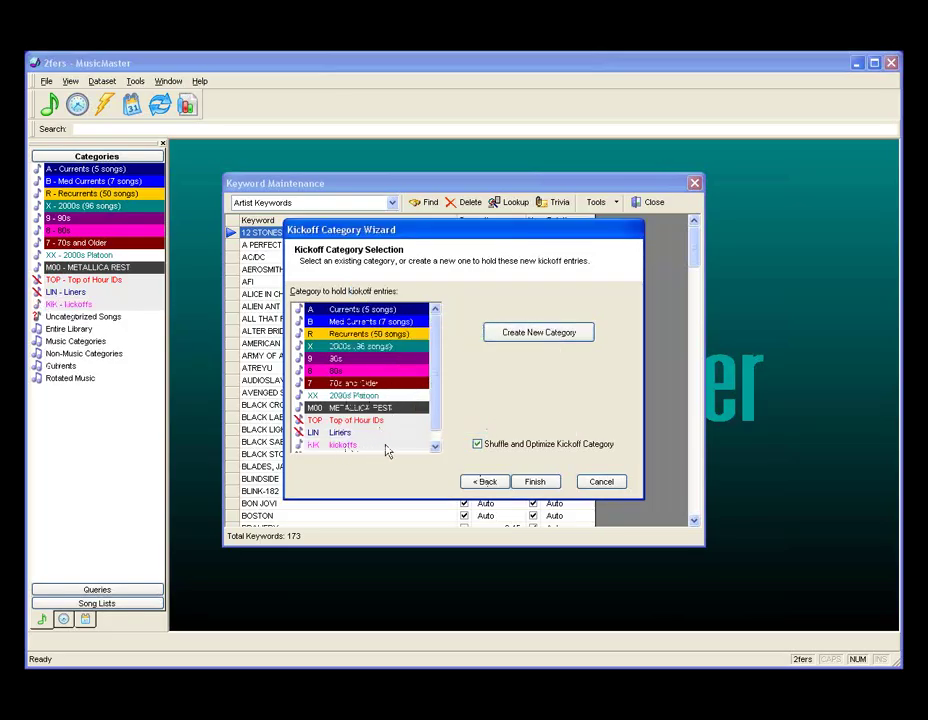
Step: Choose KIK - kickoffs to hold the kickoff entries, finish the wizard to add them, and close keyword maintenance
click(348, 449)
click(391, 446)
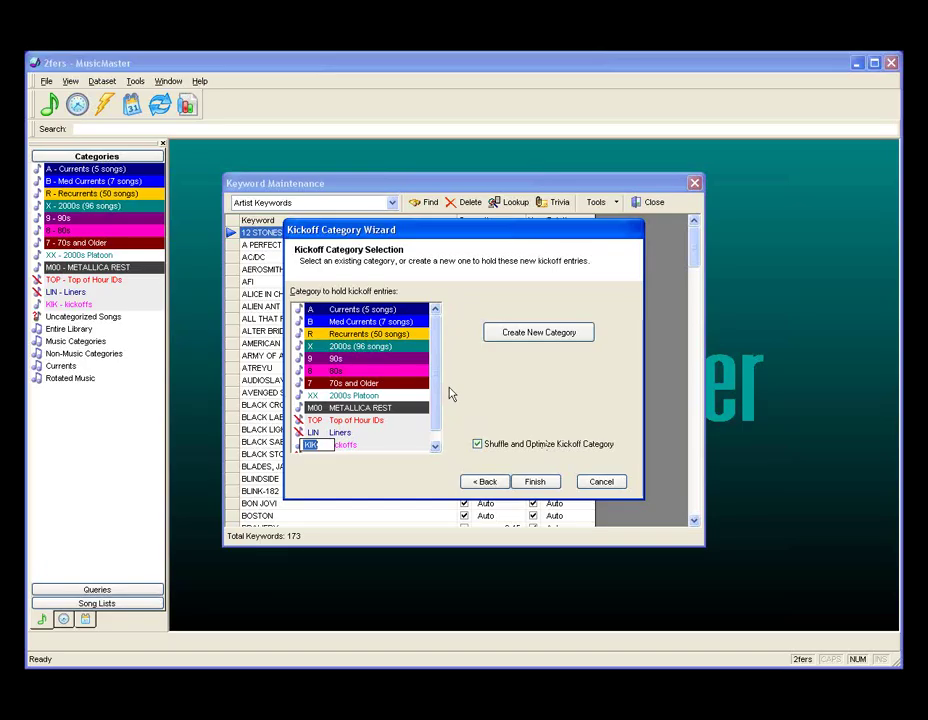
click(537, 483)
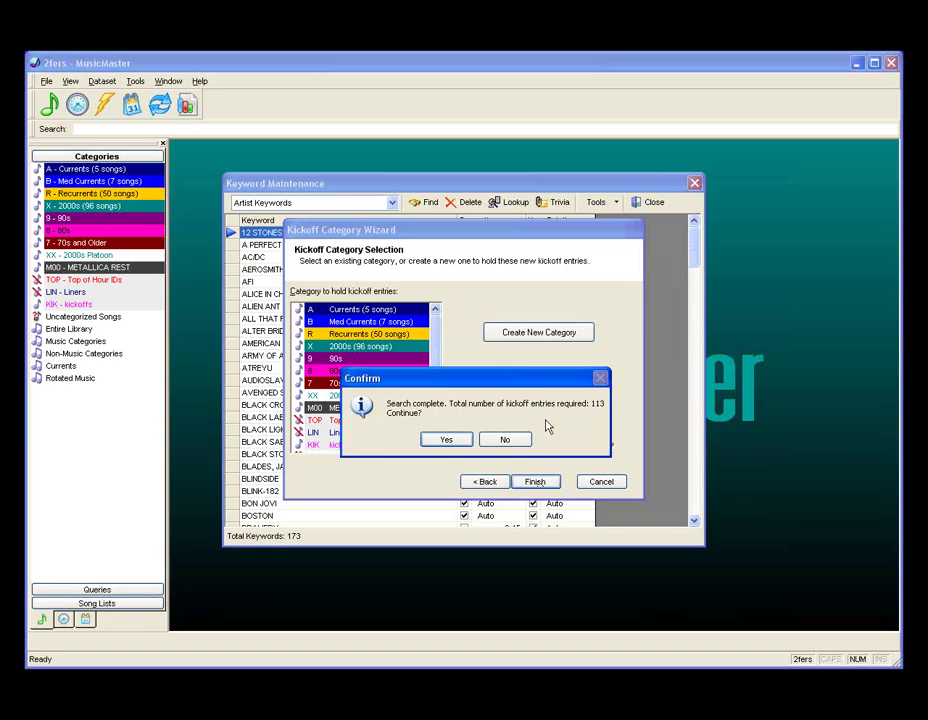
click(459, 440)
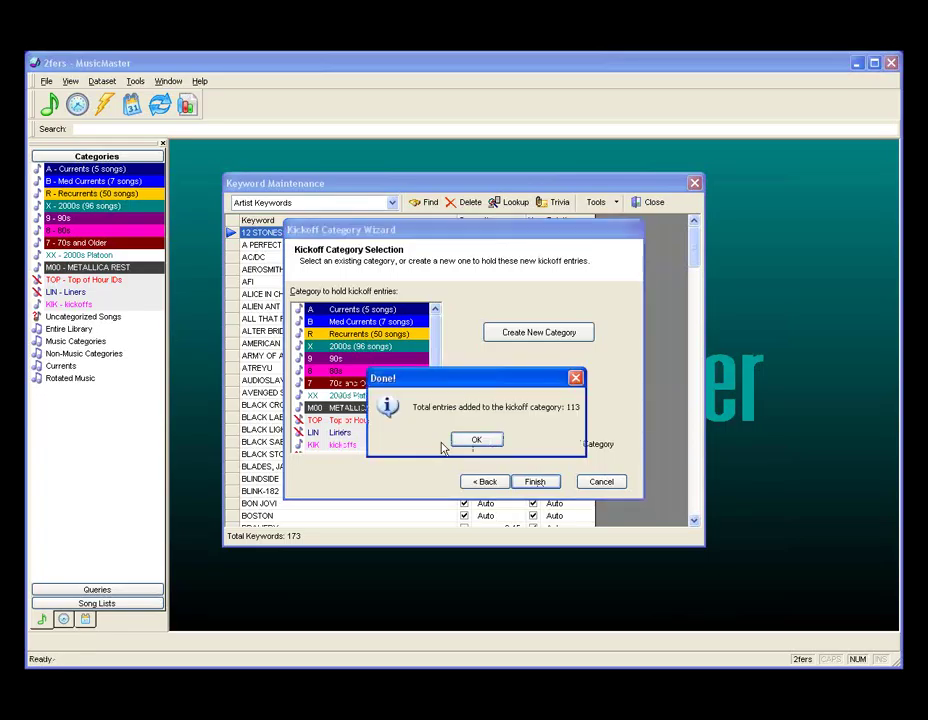
click(497, 438)
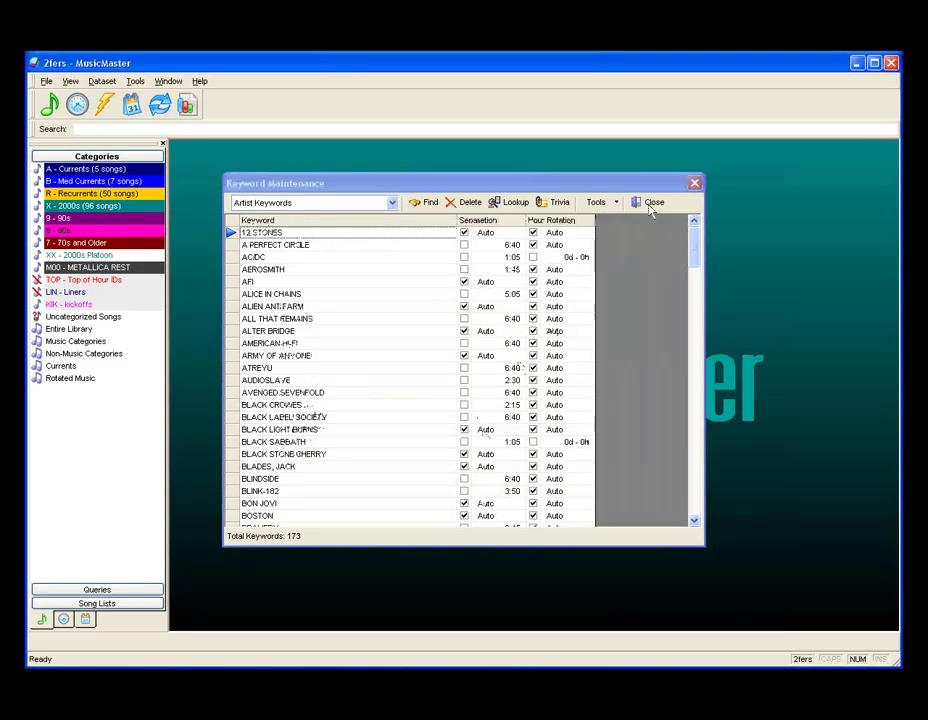
click(652, 204)
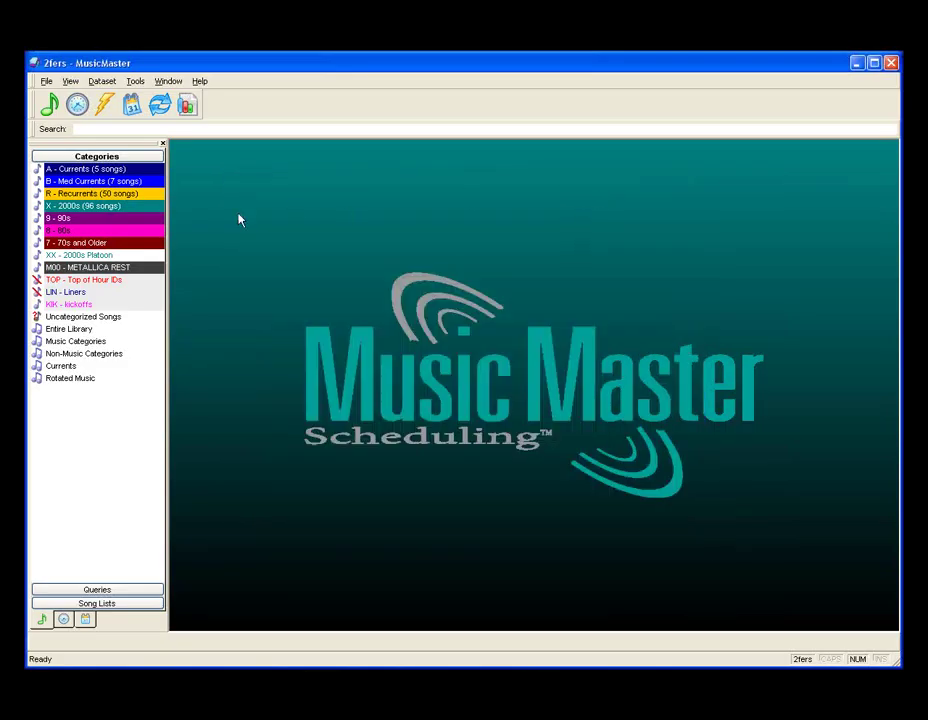
Step: List the KIK - kickoffs category in library maintenance and run a Library Analysis on its Artist Keywords to examine entries per artist
double_click(80, 305)
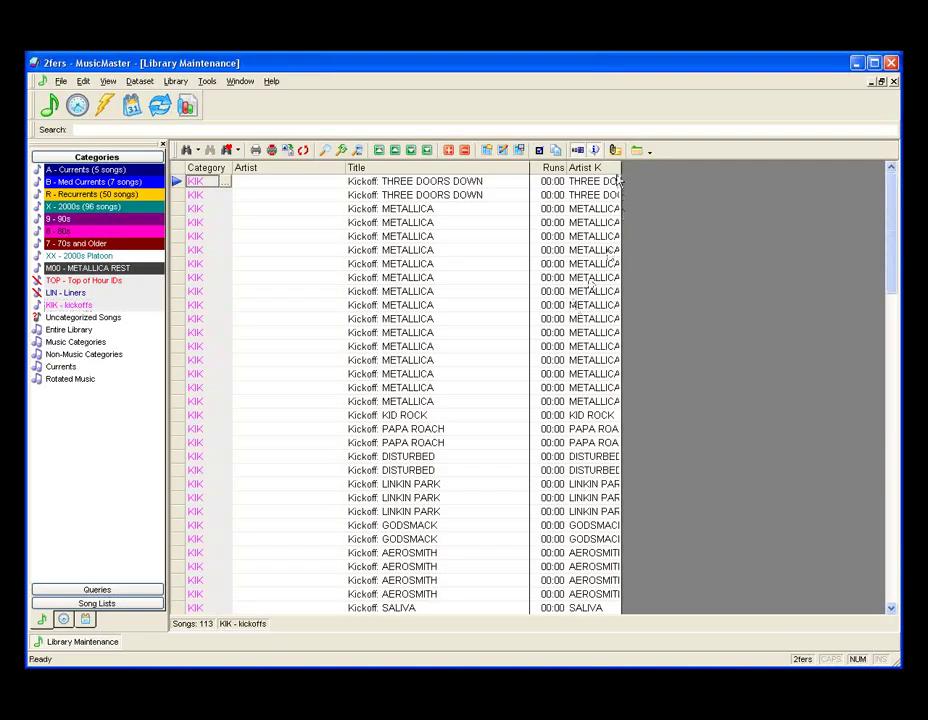
drag(620, 167, 698, 168)
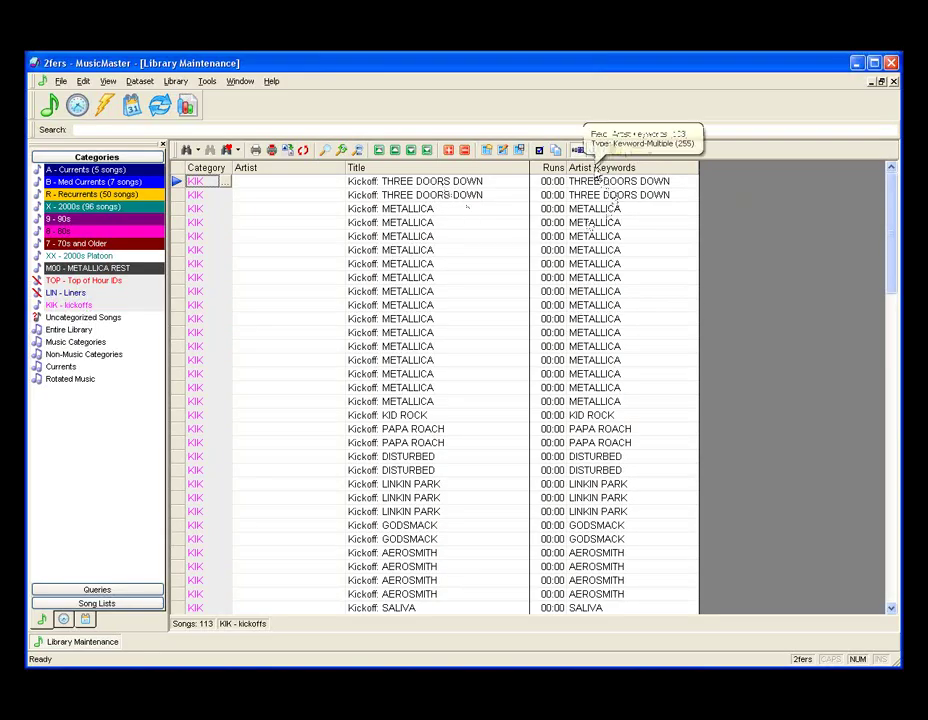
right_click(598, 170)
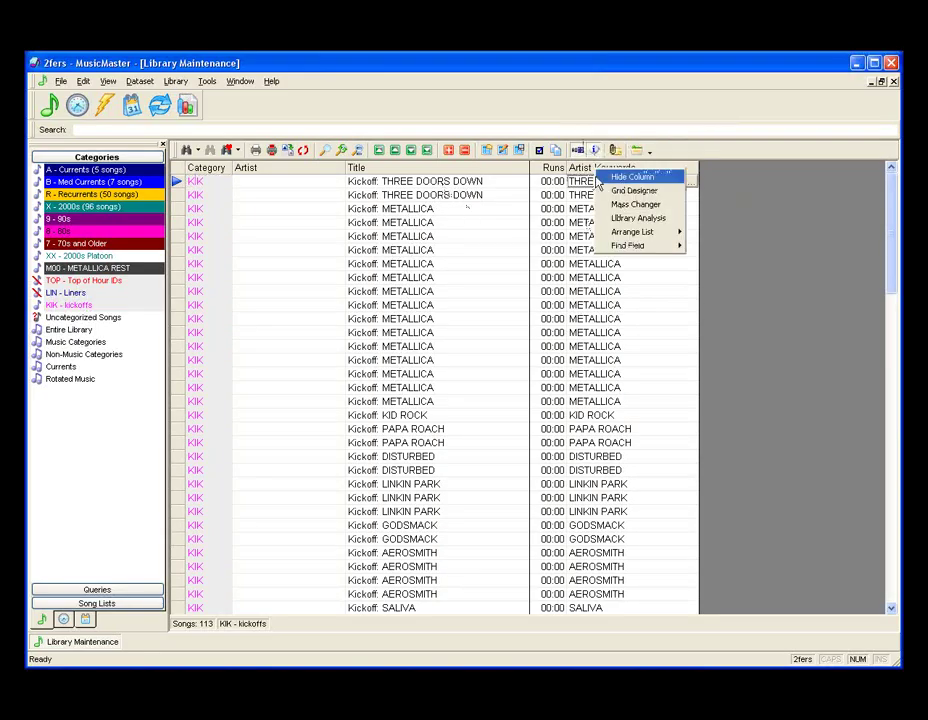
click(635, 218)
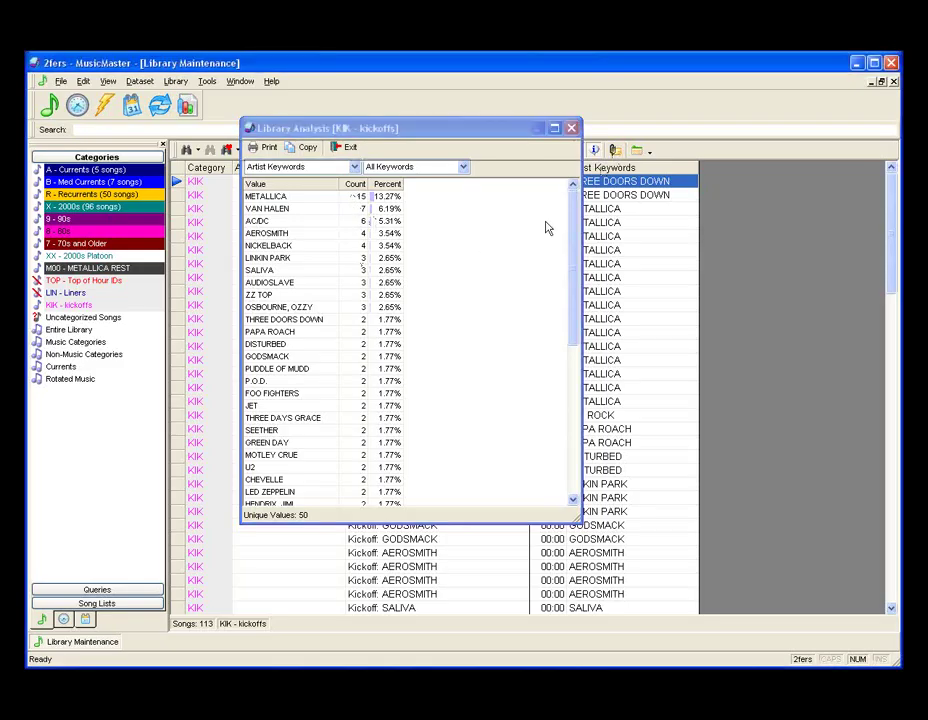
Step: Delete the first eight METALLICA kickoff entries from the KIK - kickoffs category
click(177, 208)
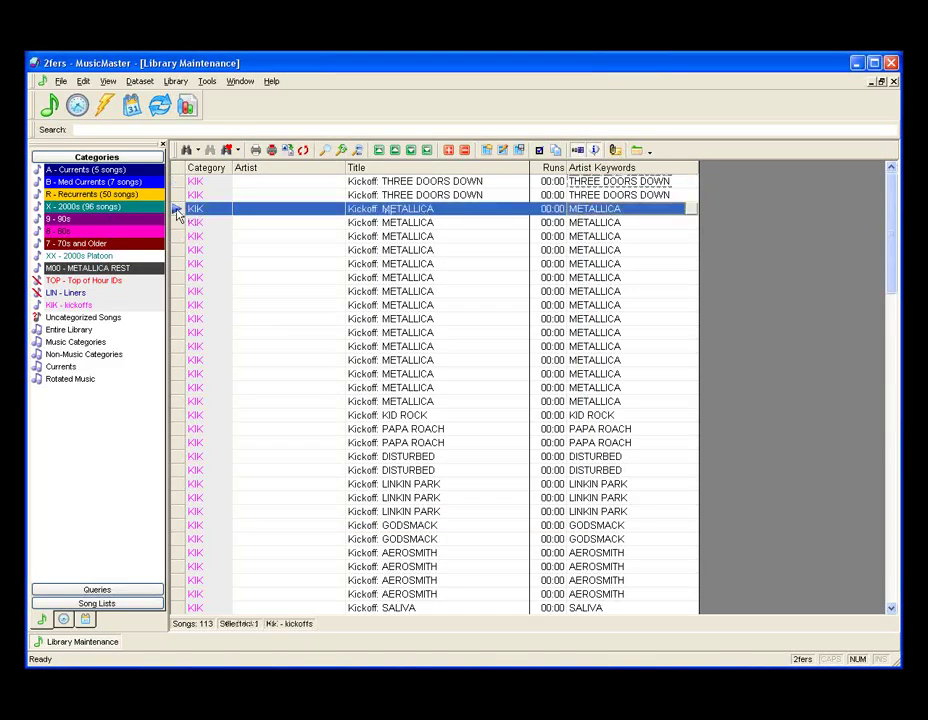
shift+click(179, 319)
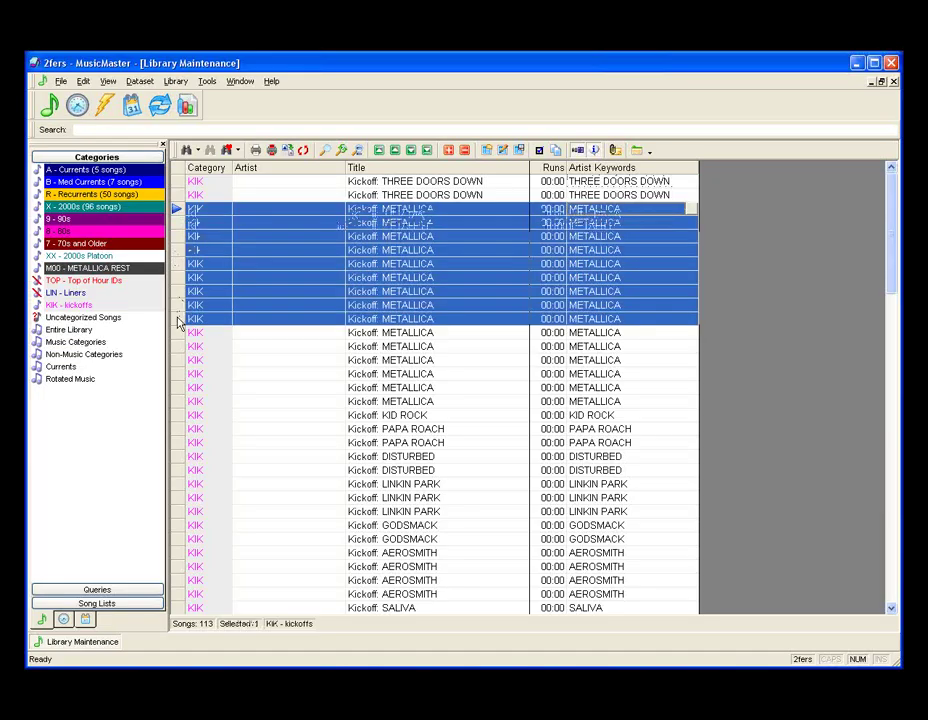
ctrl+click(177, 319)
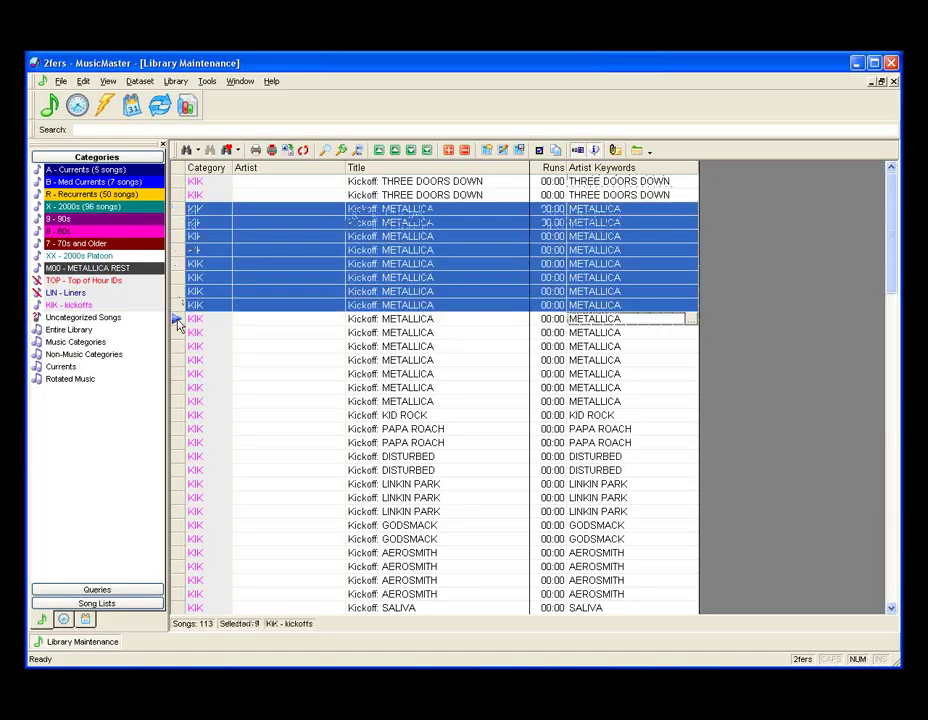
right_click(185, 270)
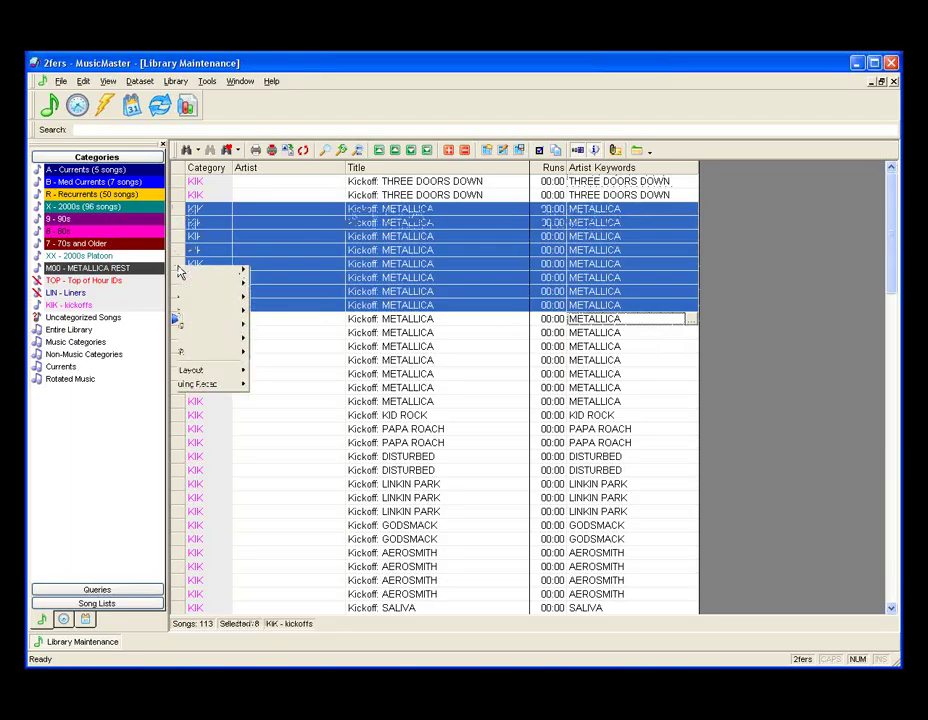
mouse_move(197, 361)
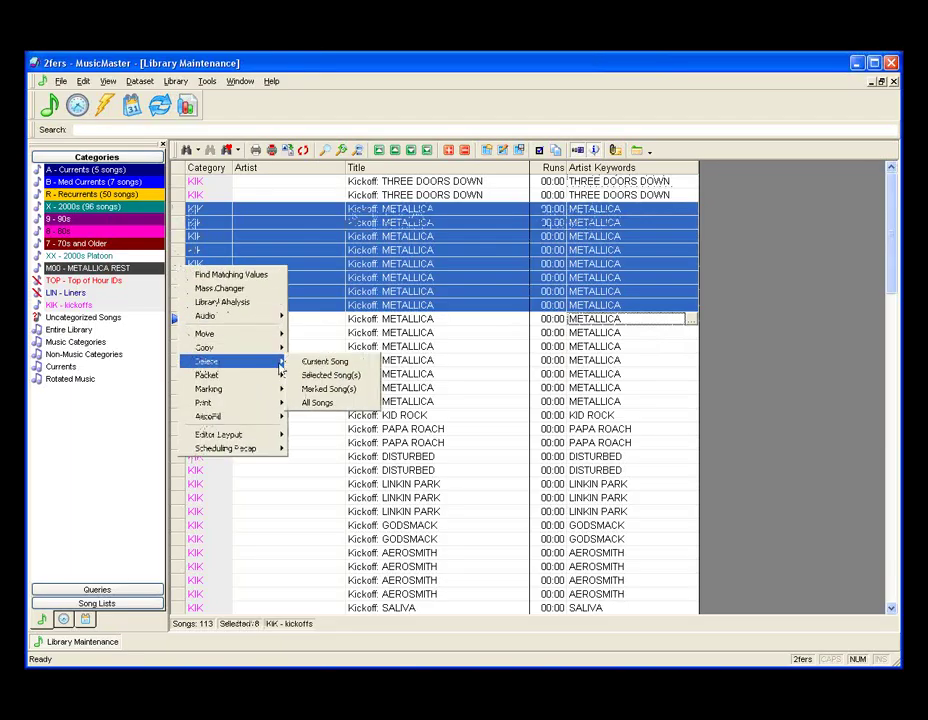
click(320, 376)
click(425, 441)
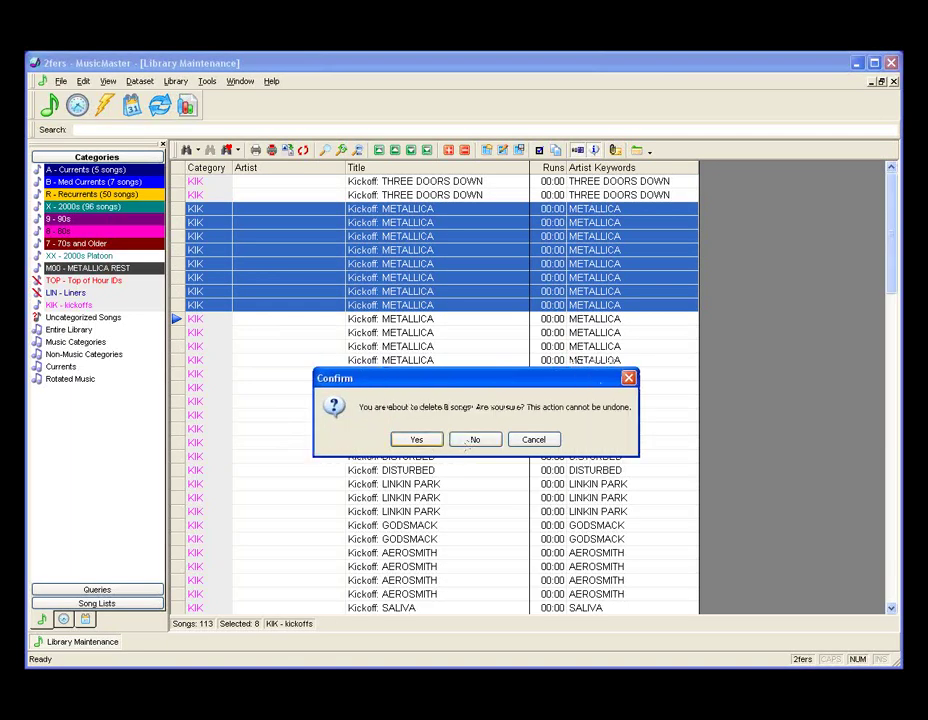
click(436, 443)
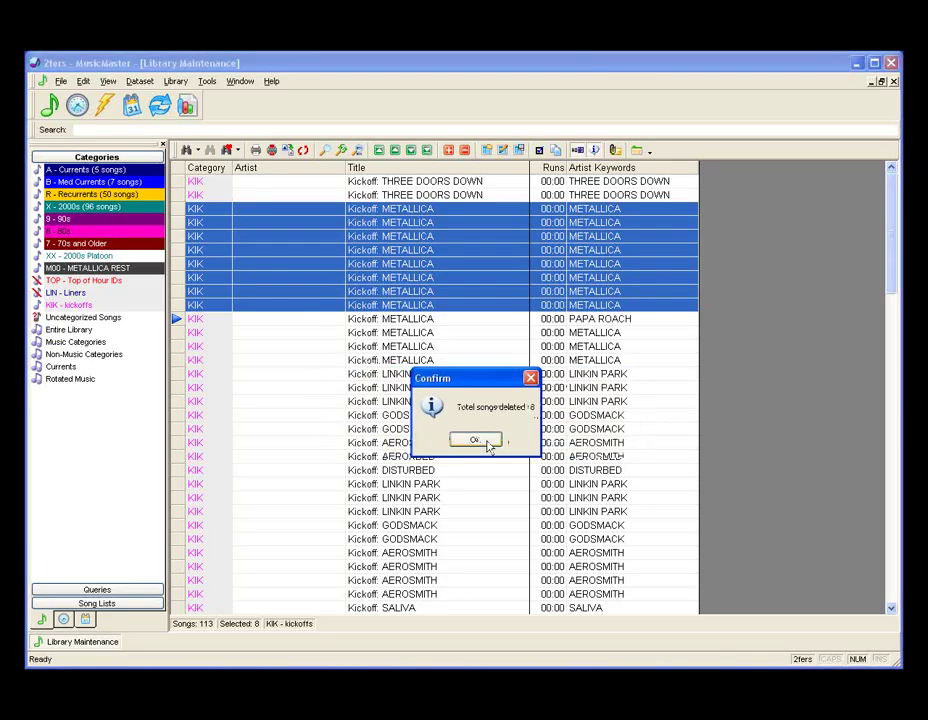
click(476, 441)
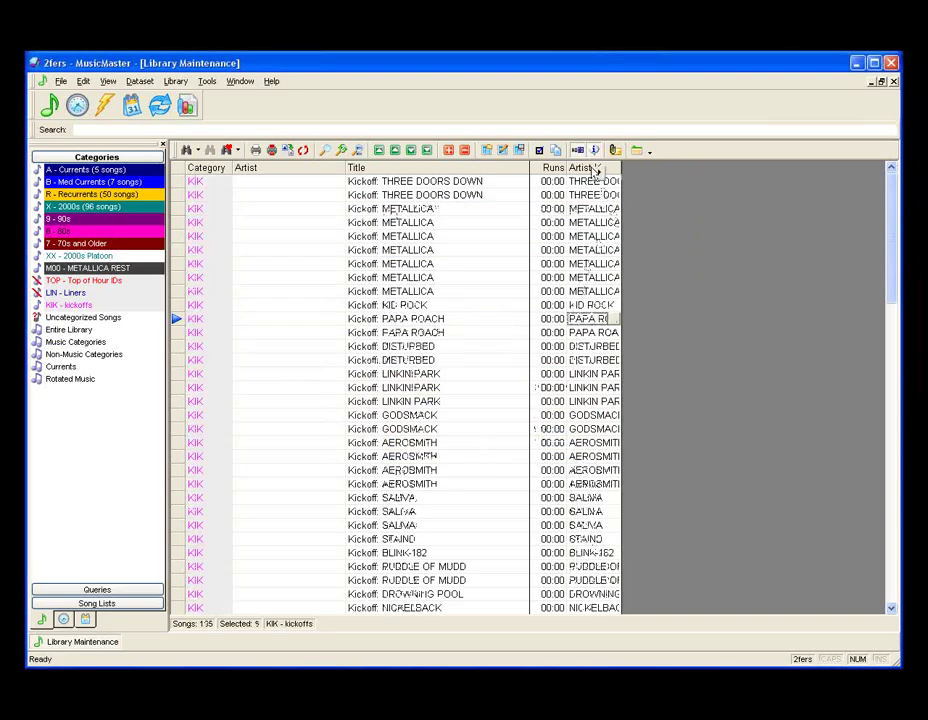
Step: Rerun the Library Analysis on Artist Keywords to check how the remaining kickoff entries are distributed among artists
right_click(601, 168)
click(630, 217)
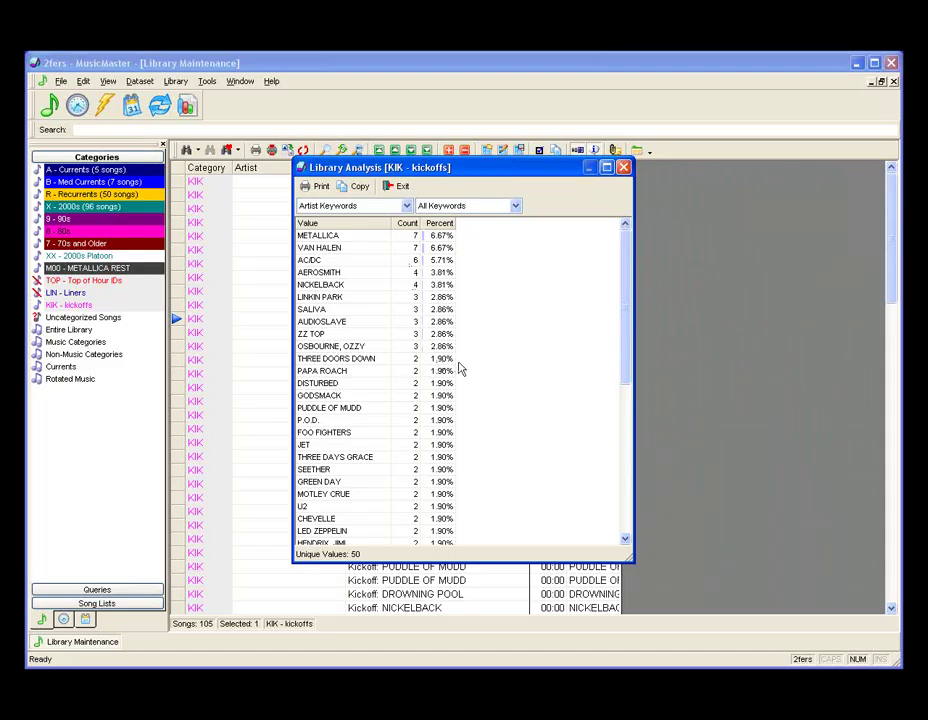
click(624, 168)
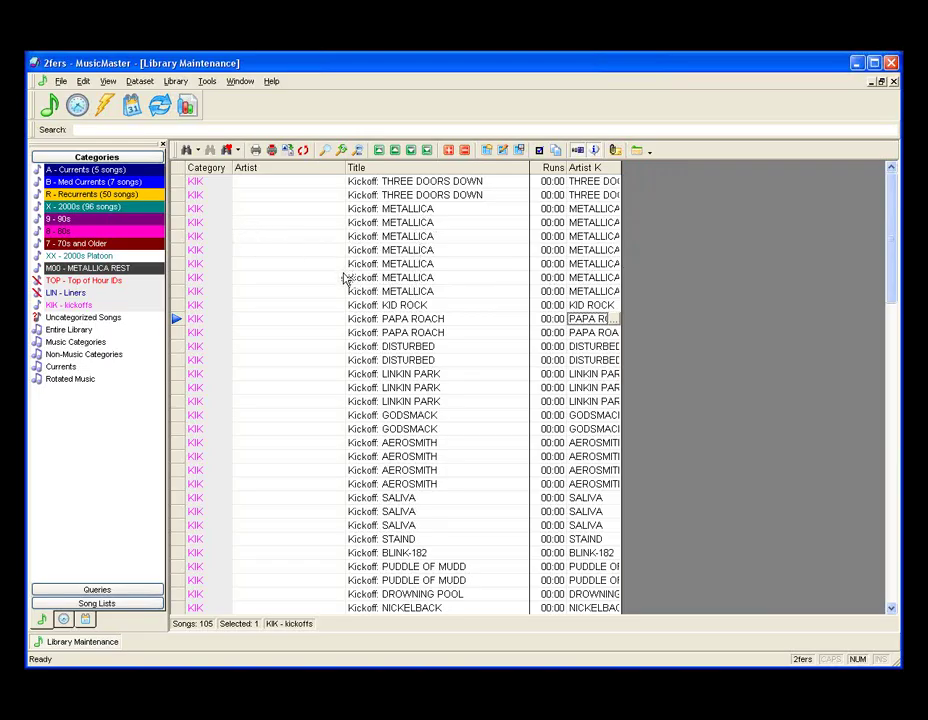
Step: Optimize the category scheduling order of KIK - kickoffs by the Artist Keywords field and review how the artists are spread out
click(140, 81)
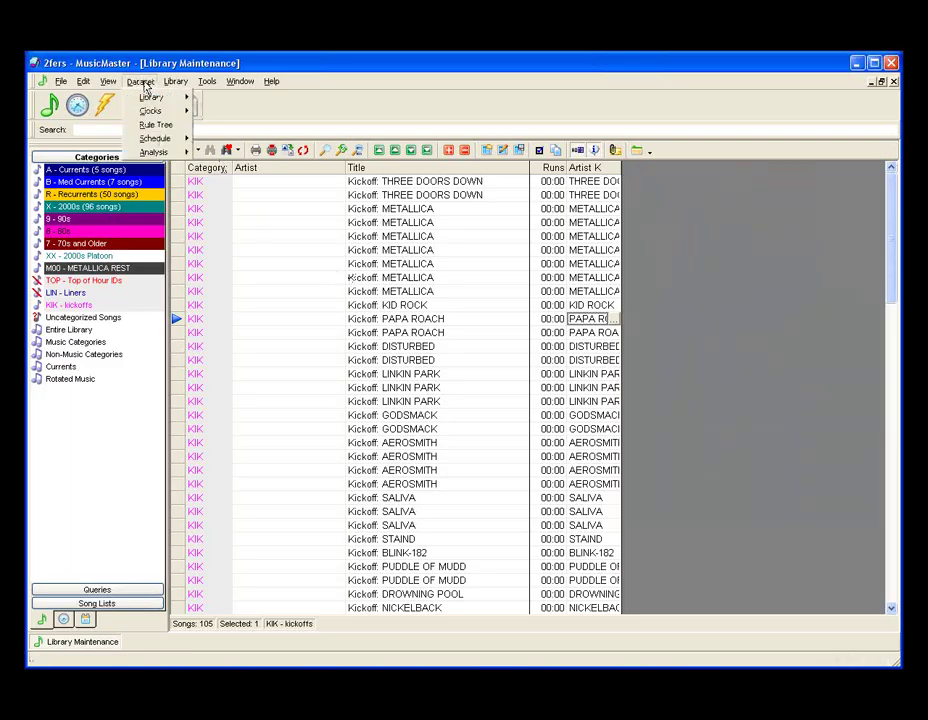
mouse_move(155, 138)
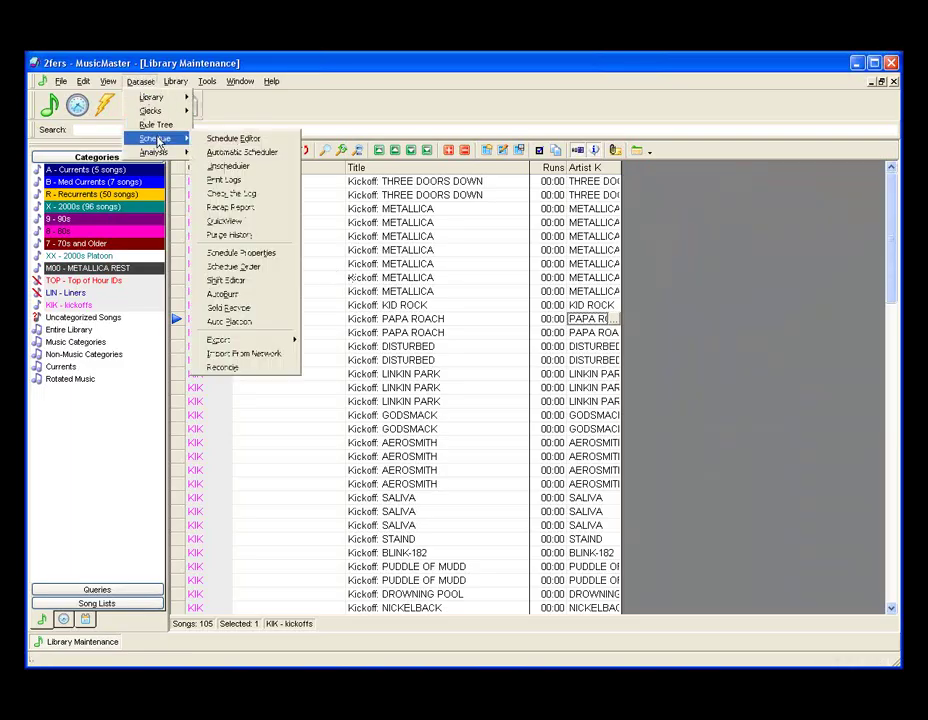
click(269, 267)
click(402, 260)
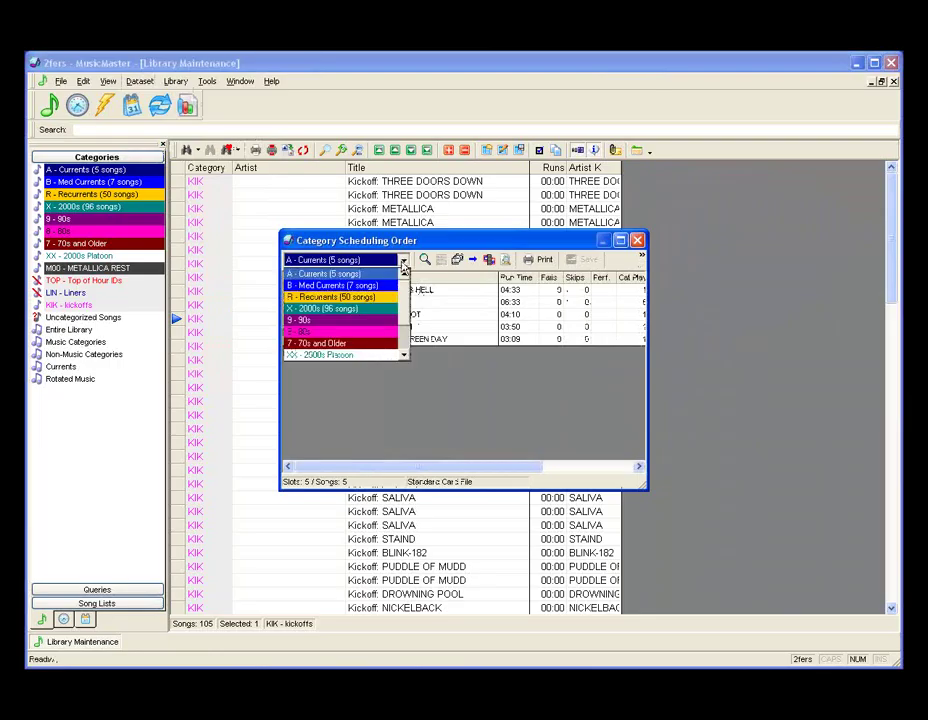
scroll(403, 296, down, 3)
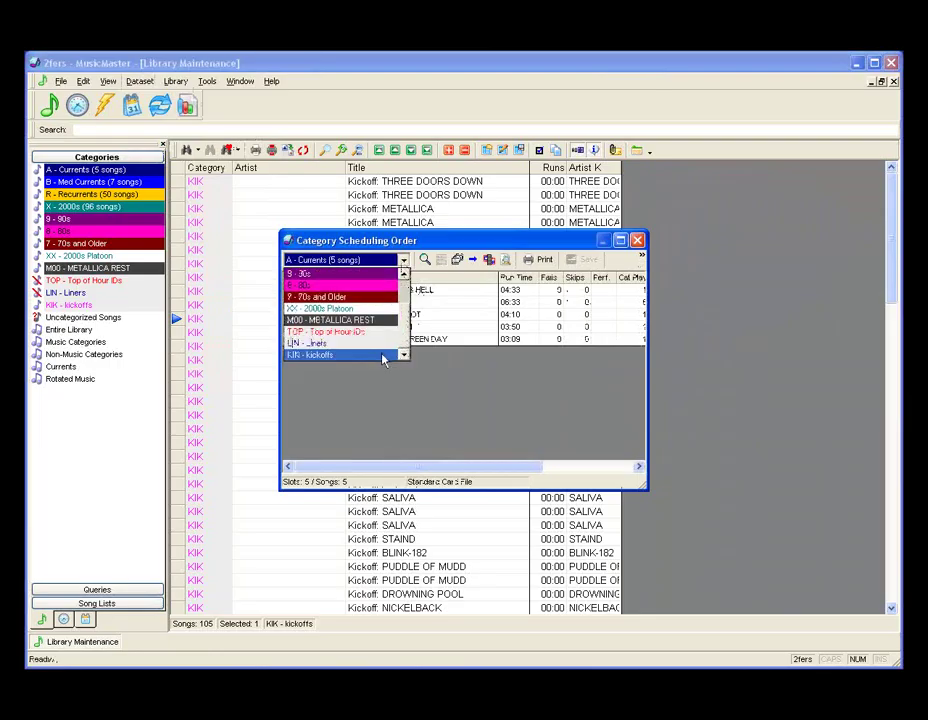
click(385, 354)
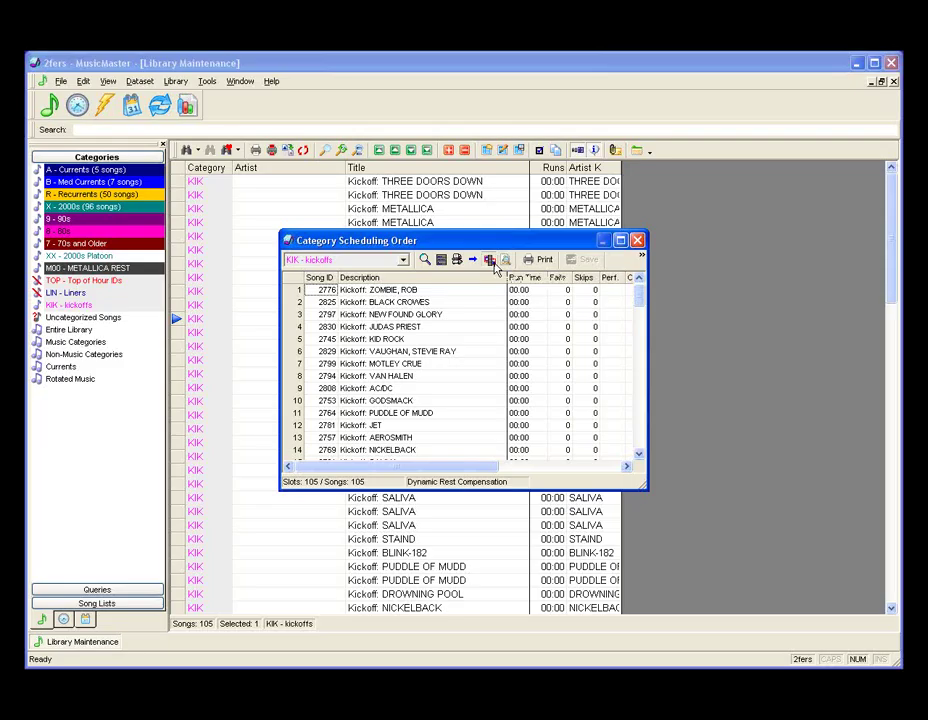
click(491, 261)
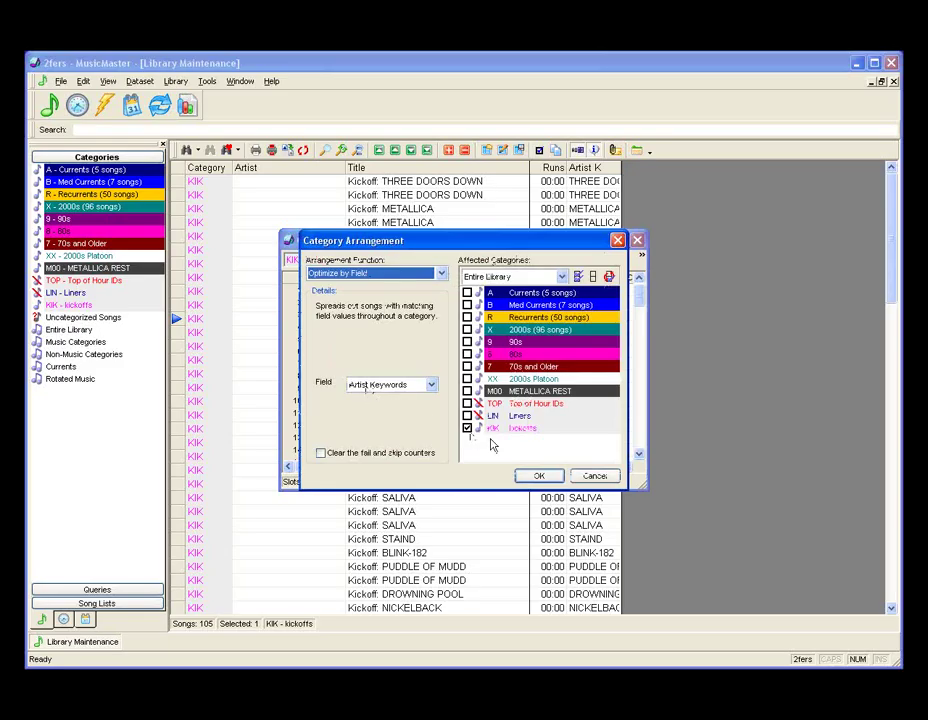
click(535, 475)
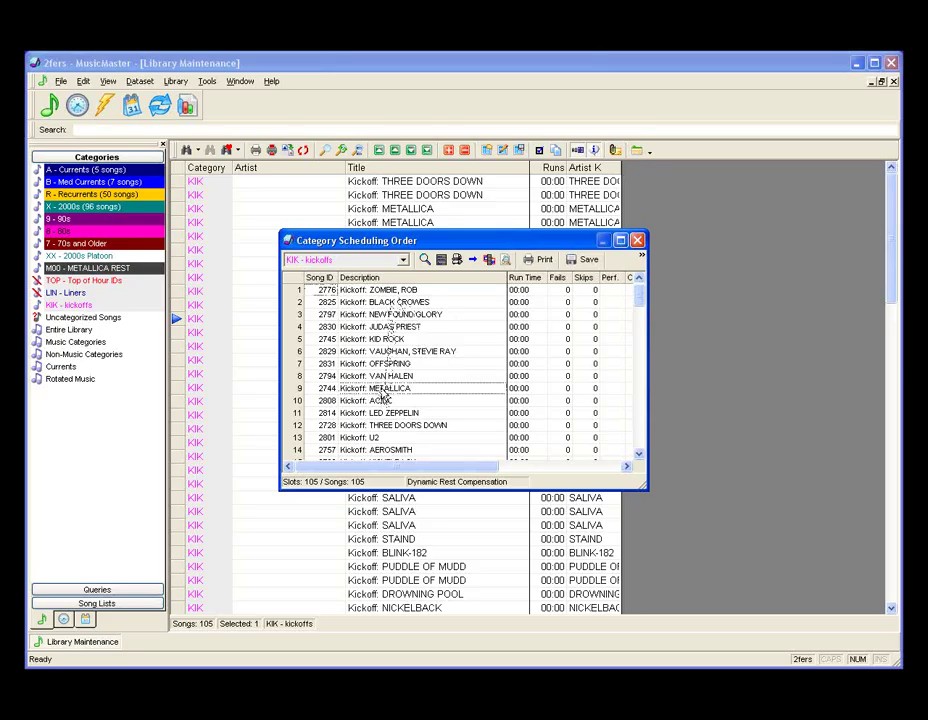
scroll(386, 396, down, 4)
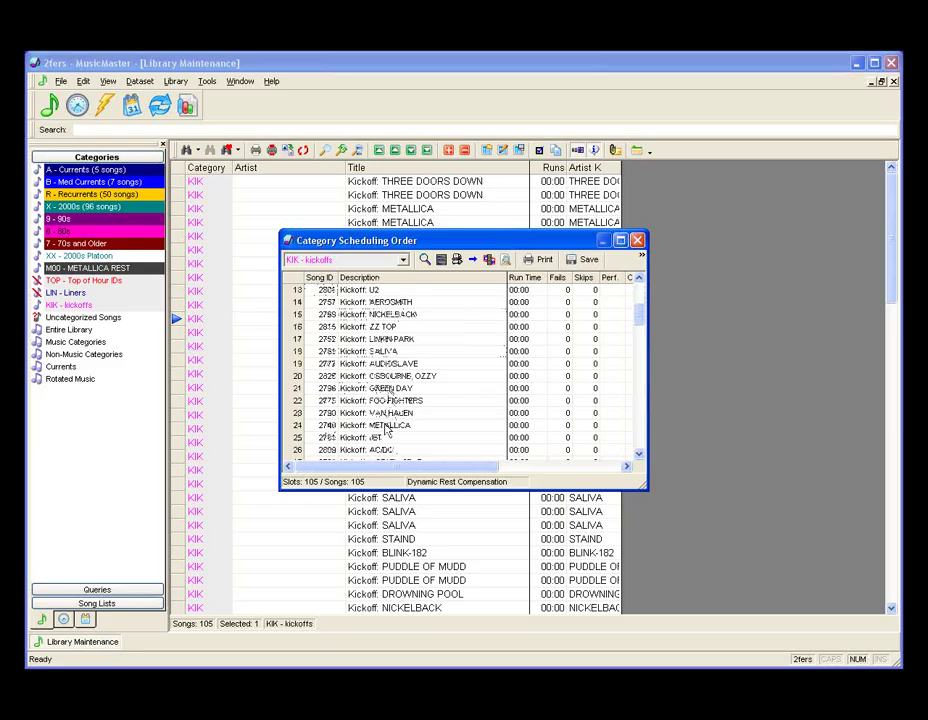
Step: Review the artist spread, save the optimized KIK - kickoffs scheduling order and close library maintenance
scroll(386, 430, down, 5)
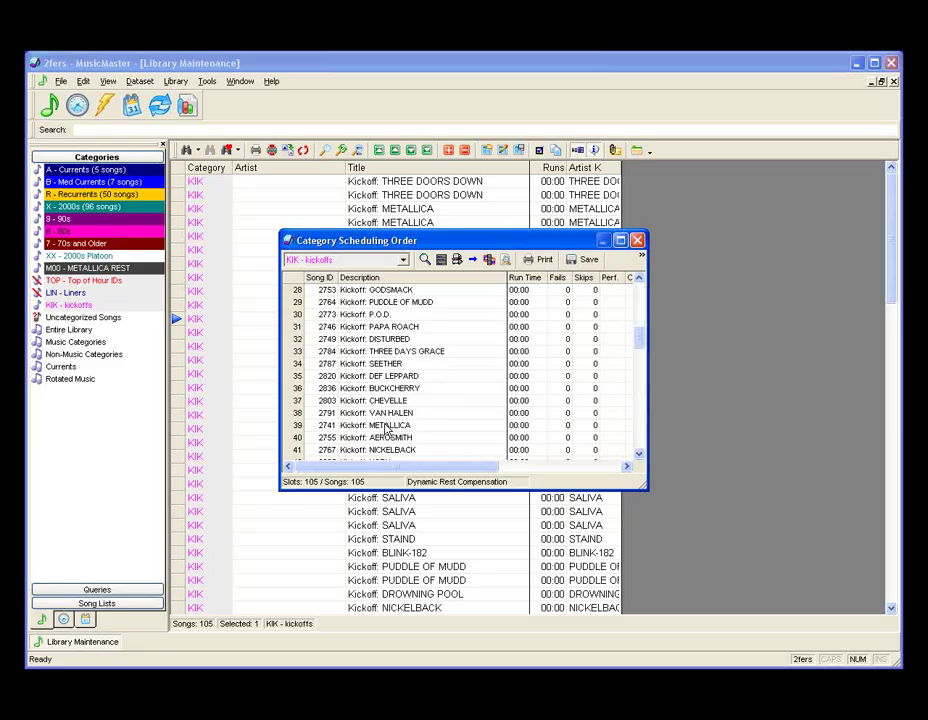
scroll(388, 430, down, 1)
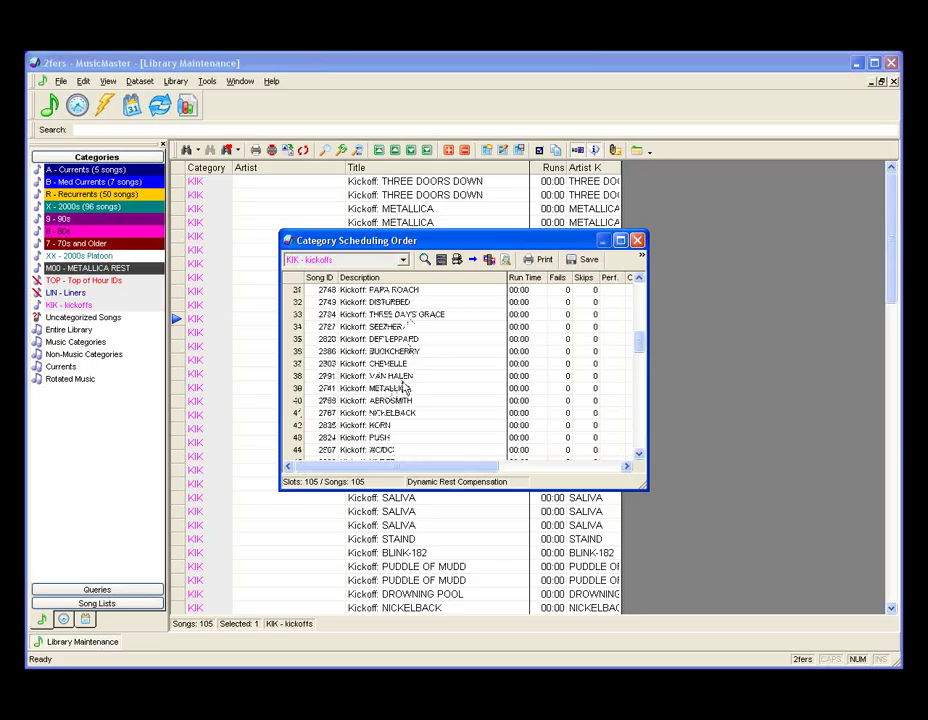
click(574, 262)
click(637, 240)
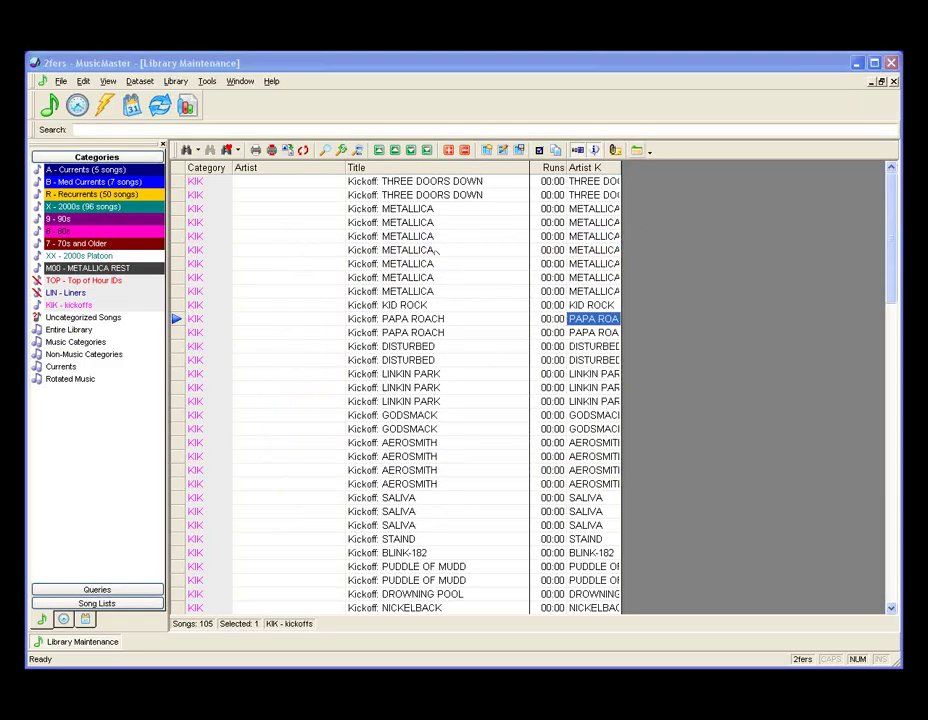
click(893, 82)
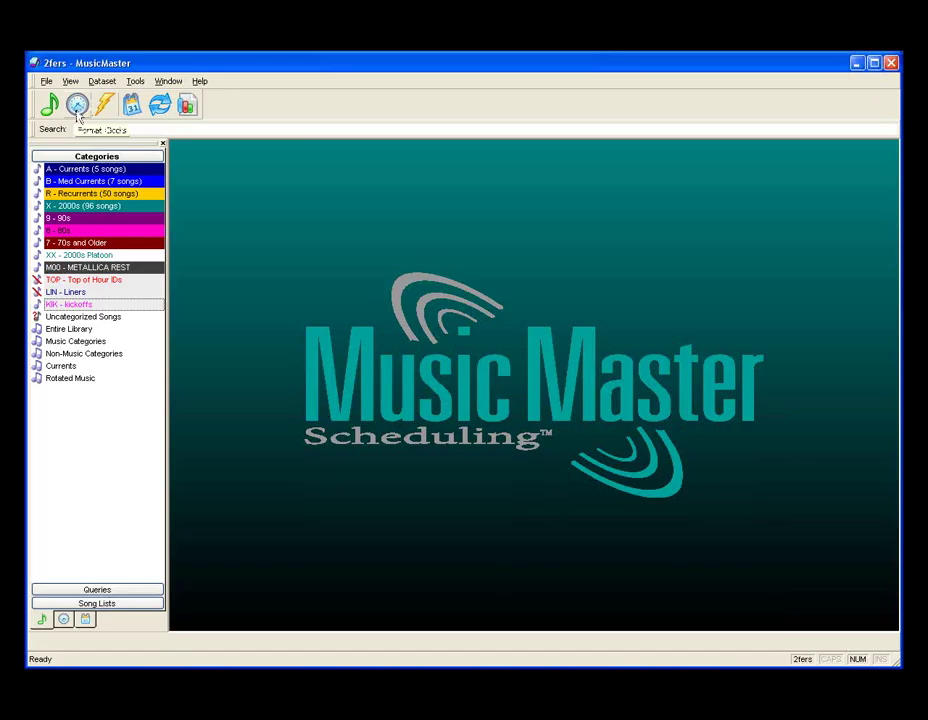
Step: In the A4 - Twofers clock, replace the position 1 category with KIK - kickoffs and delete the fixed X - 2000s element
click(76, 112)
double_click(364, 315)
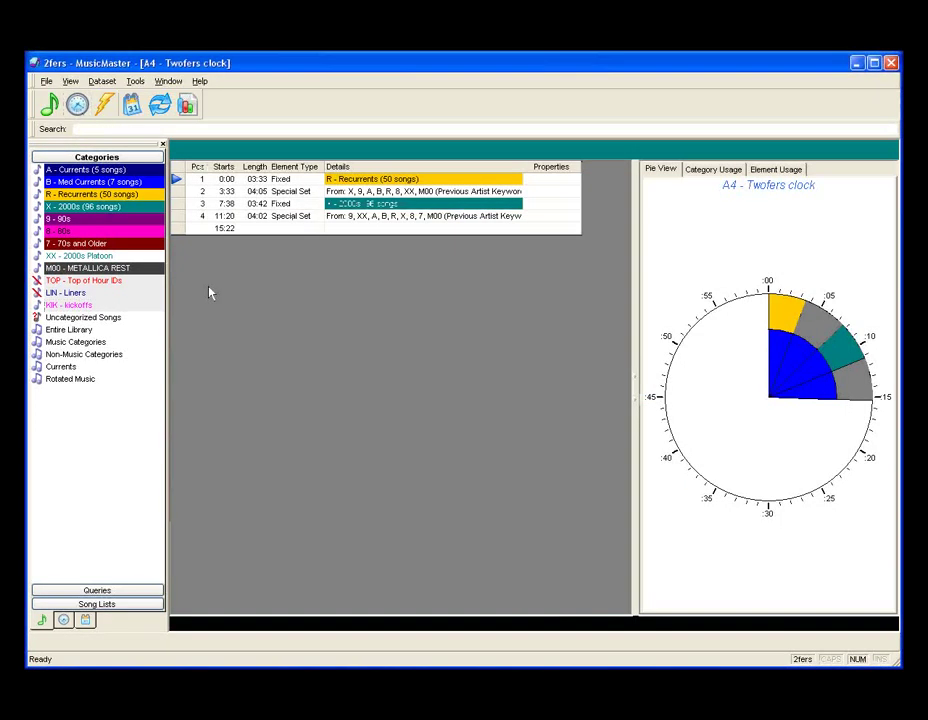
click(343, 181)
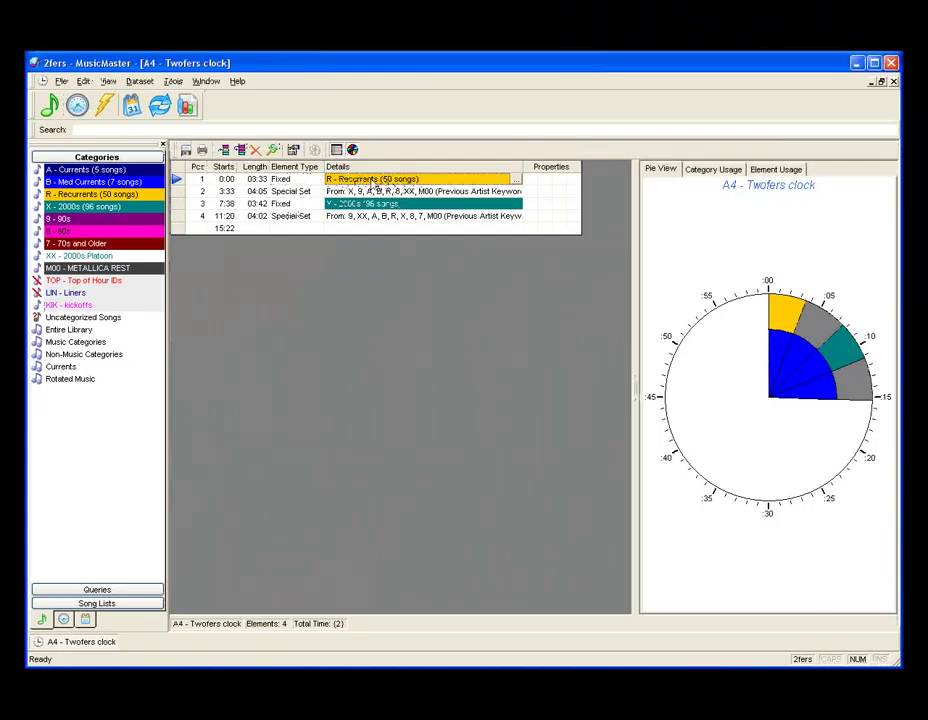
drag(68, 305, 292, 176)
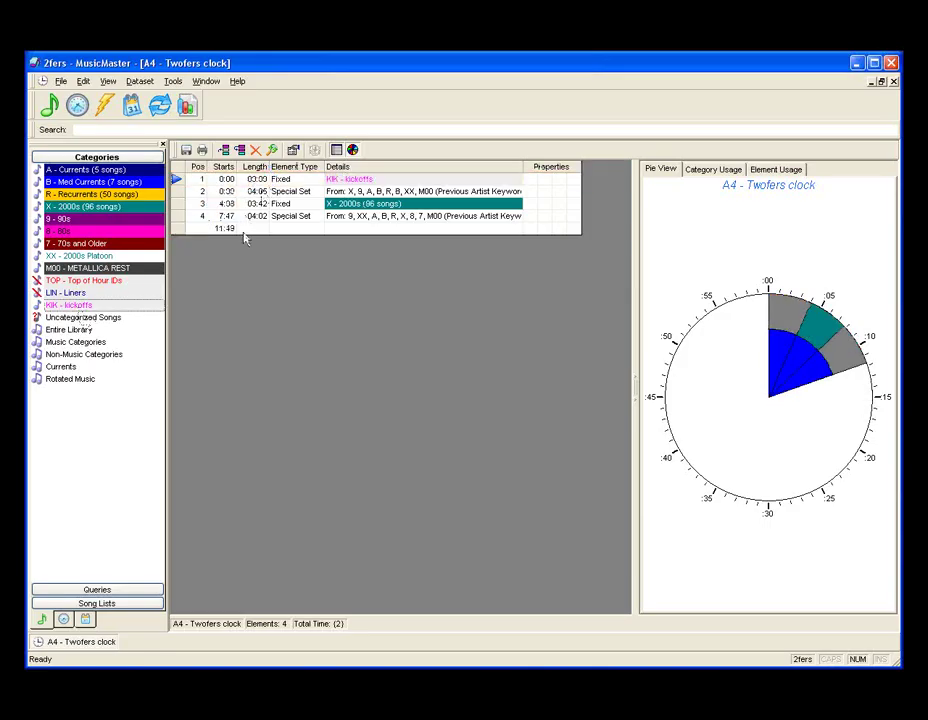
click(351, 205)
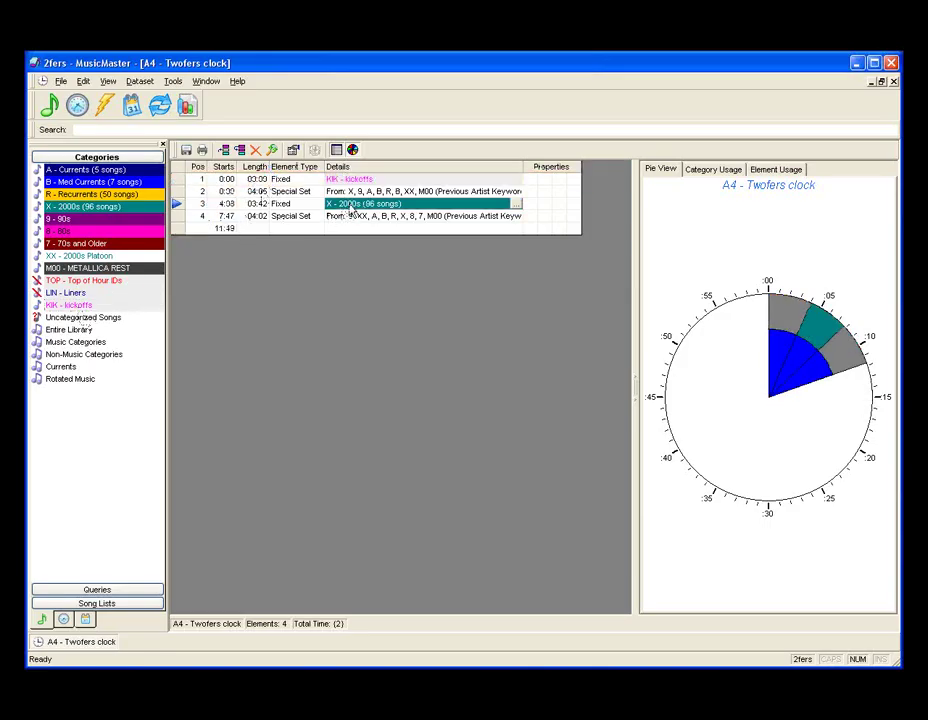
click(255, 150)
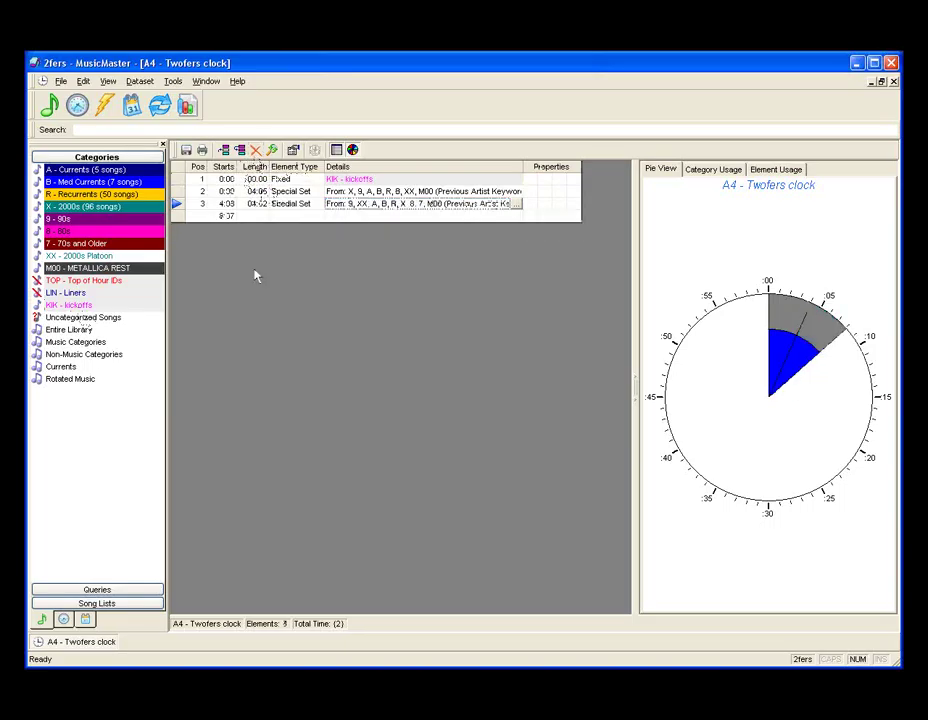
Step: Set the clock's KIK - kickoffs element to be hidden from log export and from log printing
click(333, 181)
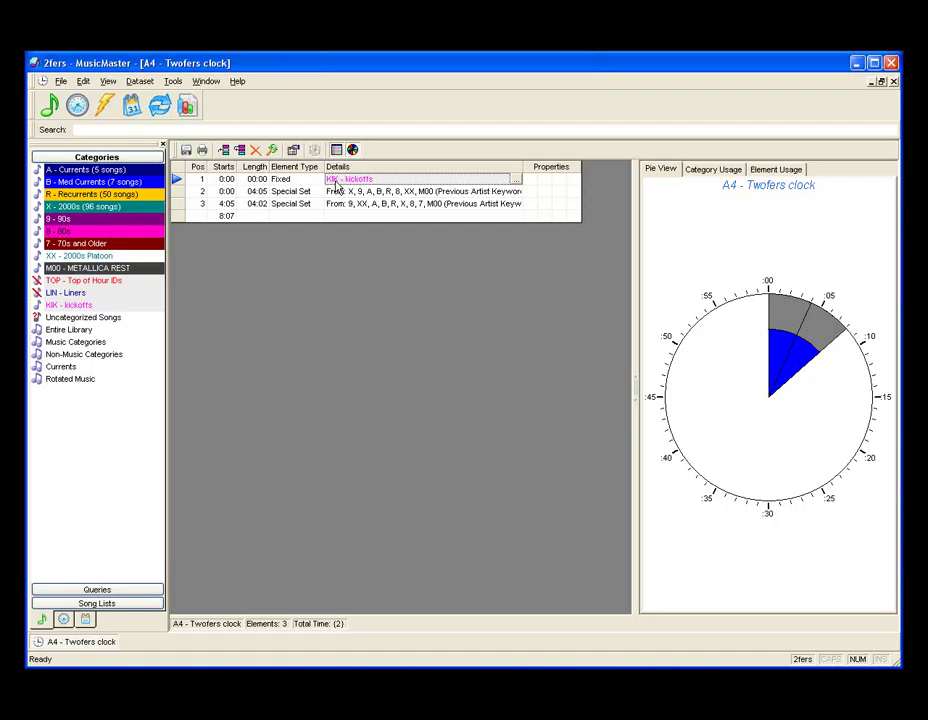
double_click(335, 182)
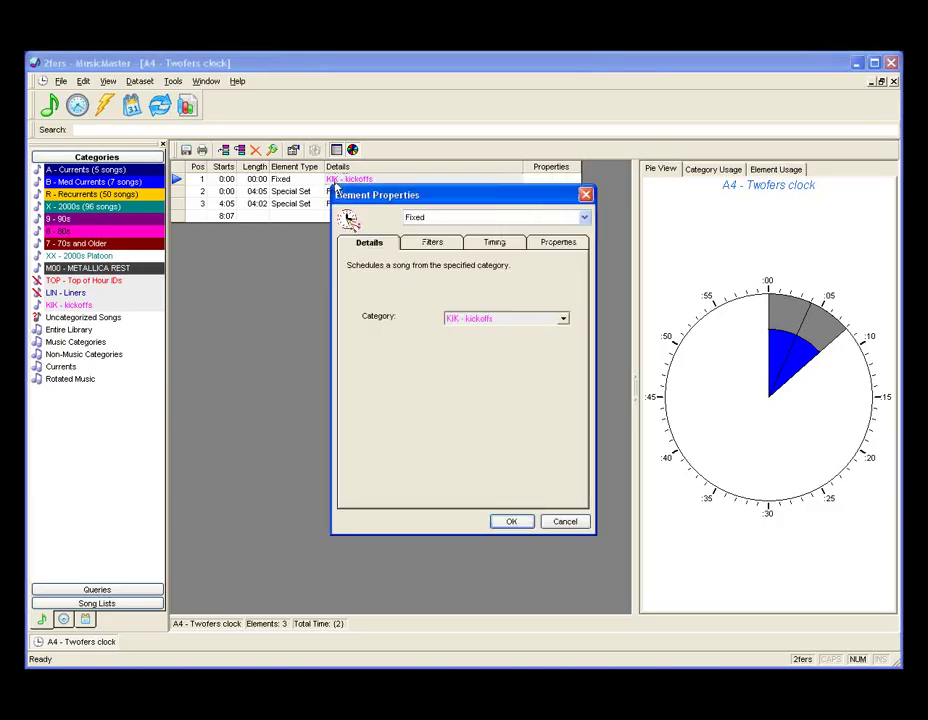
click(560, 245)
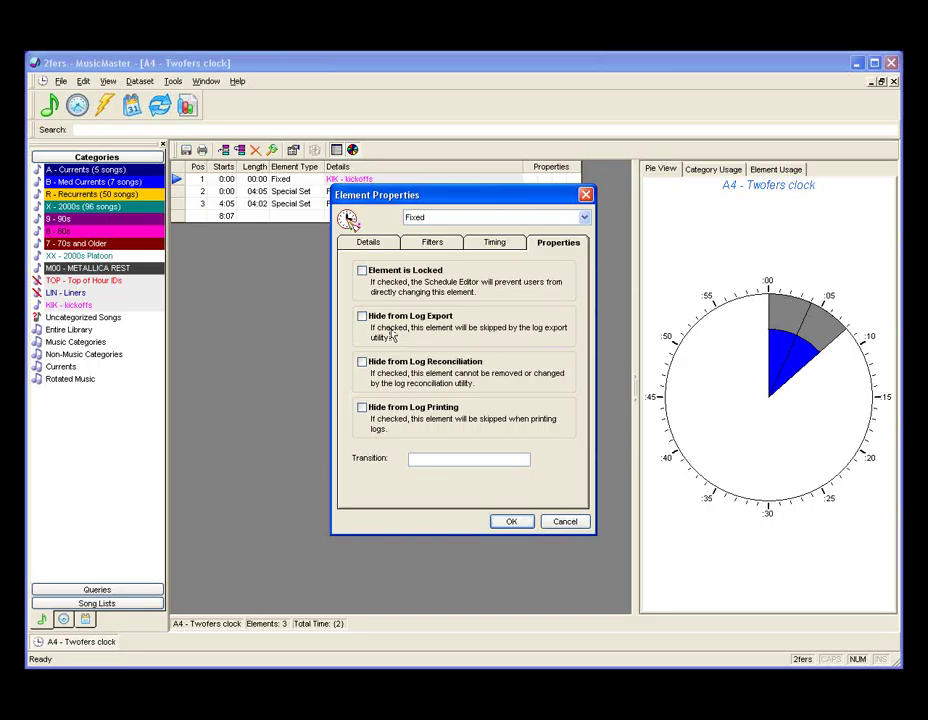
click(362, 316)
click(363, 409)
click(512, 522)
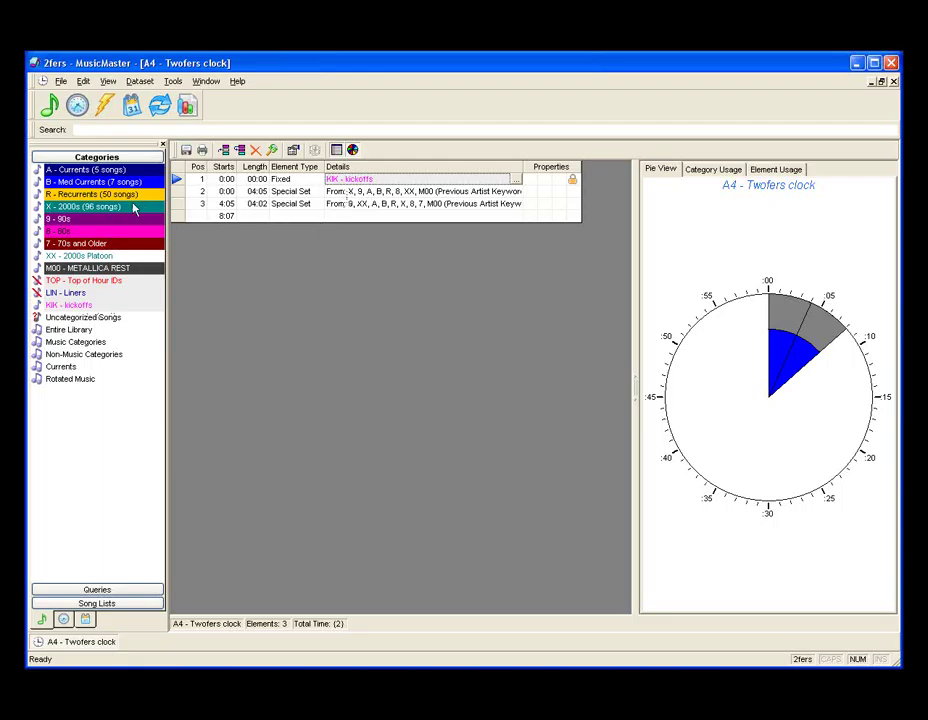
Step: Append fixed elements for B - Med Currents, X - 2000s and 7 - 70s and Older to the end of the clock
drag(108, 186, 212, 218)
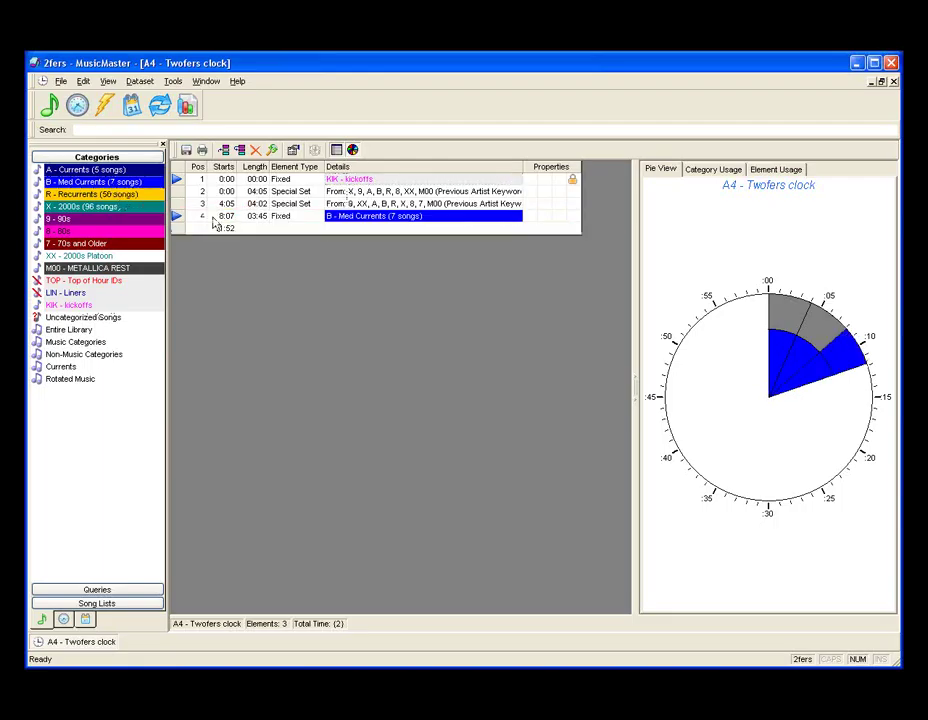
drag(112, 206, 218, 229)
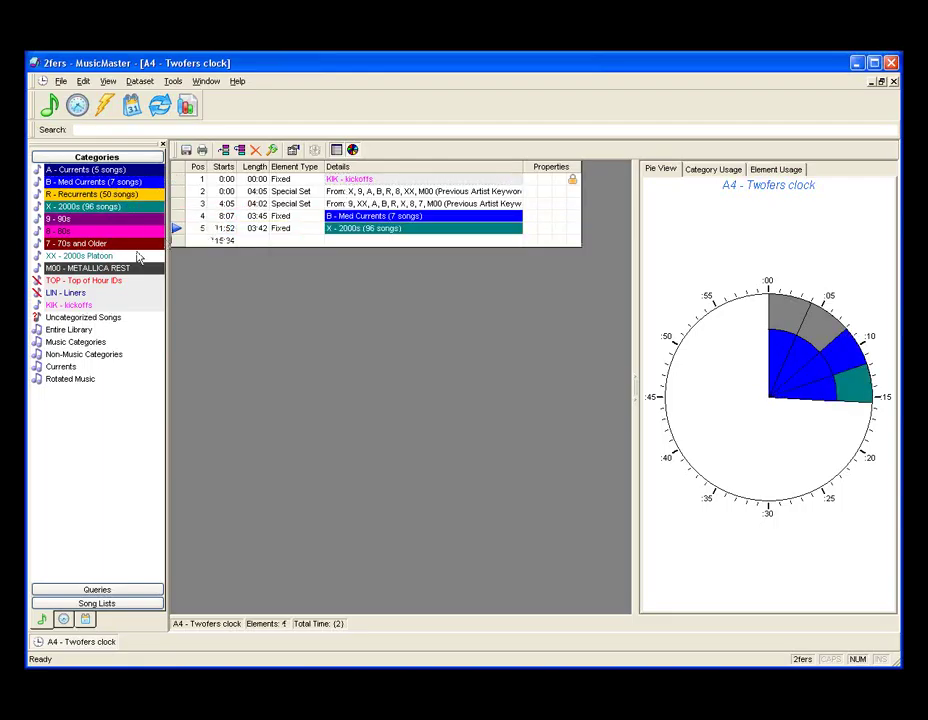
drag(118, 245, 210, 241)
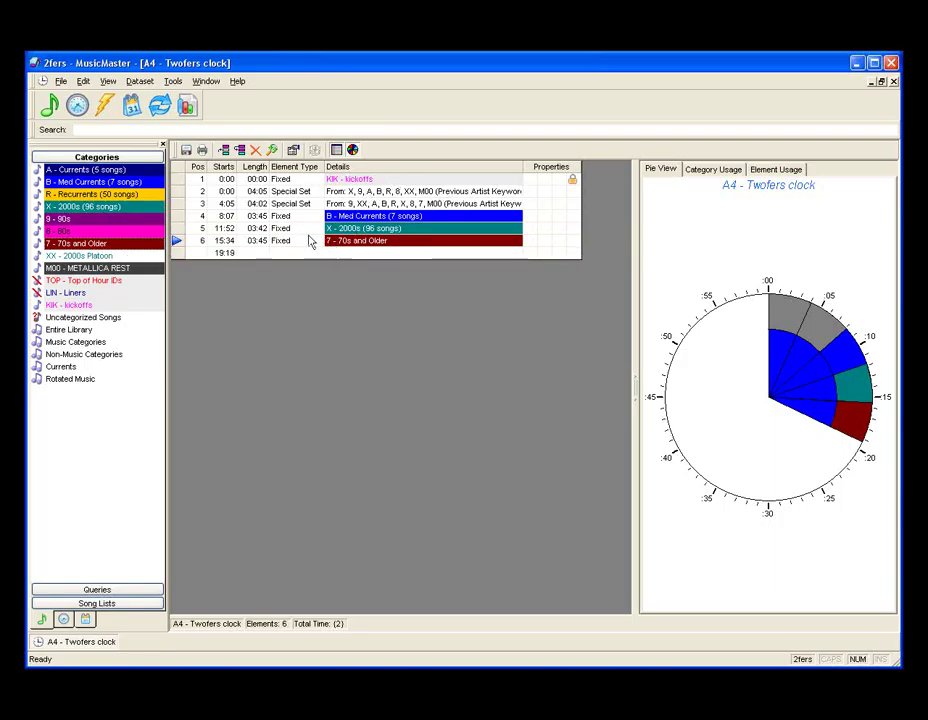
Step: In the scheduling properties, move KIK kickoffs to pass 1 and set its depth to 1
right_click(100, 211)
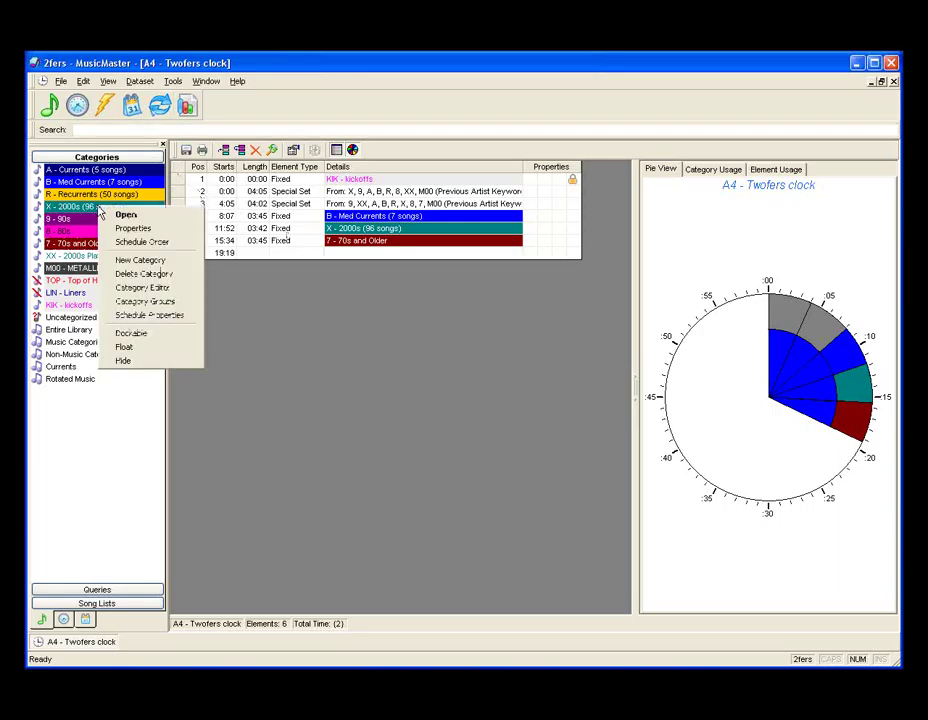
click(143, 273)
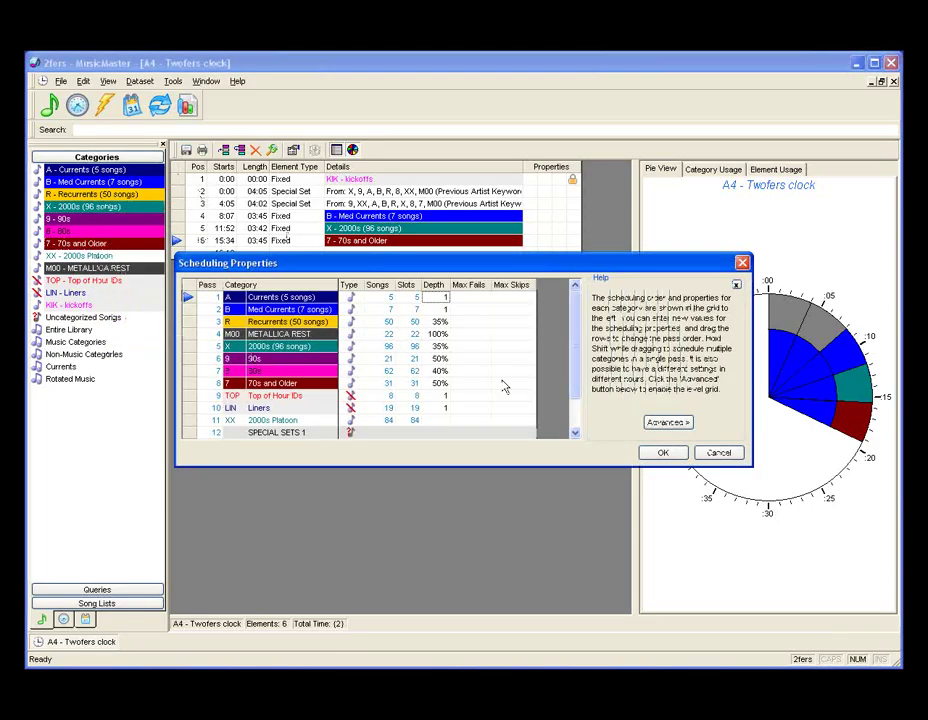
drag(576, 364, 576, 412)
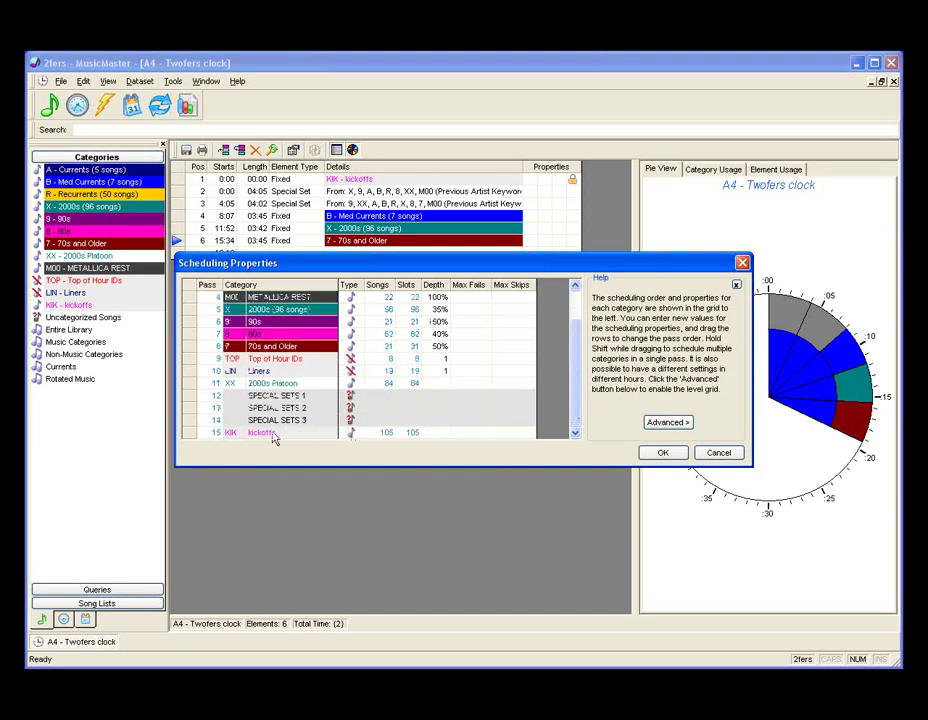
drag(188, 433, 188, 297)
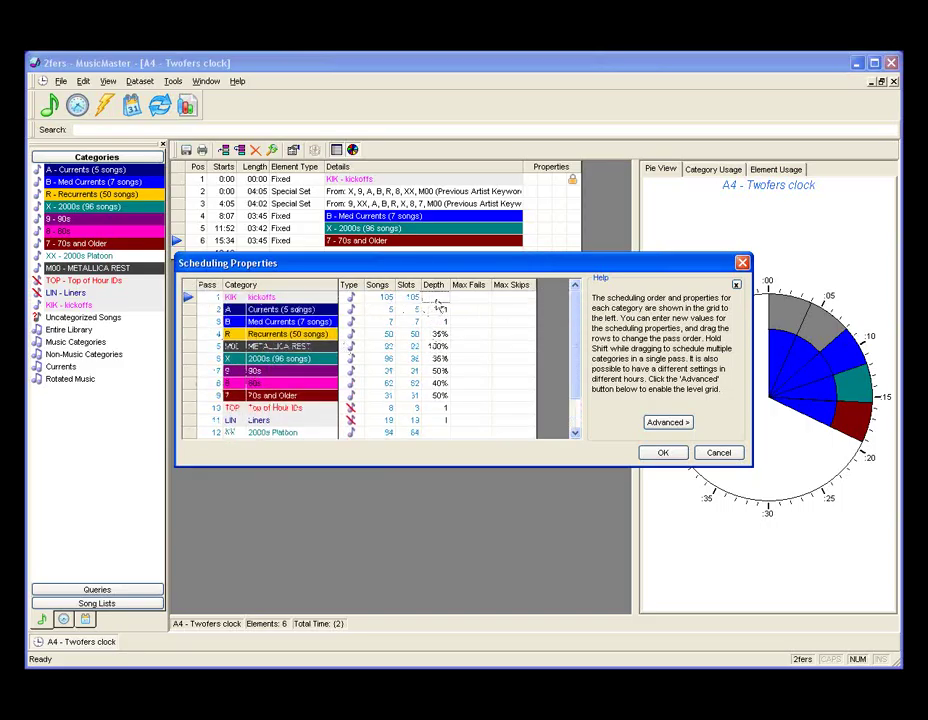
text(1)
key(Down)
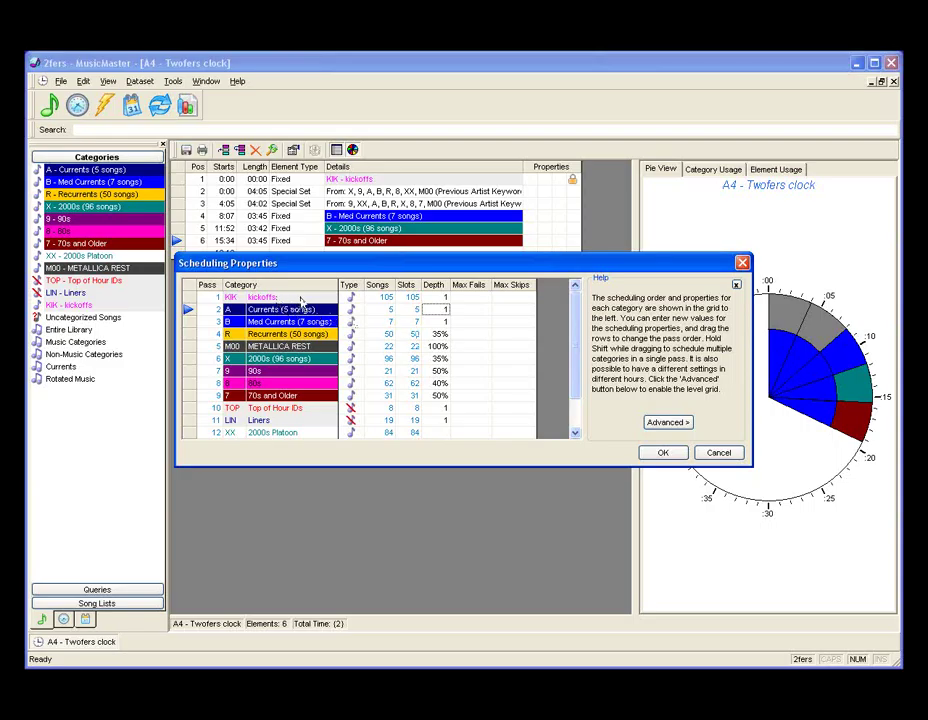
scroll(575, 410, down, 3)
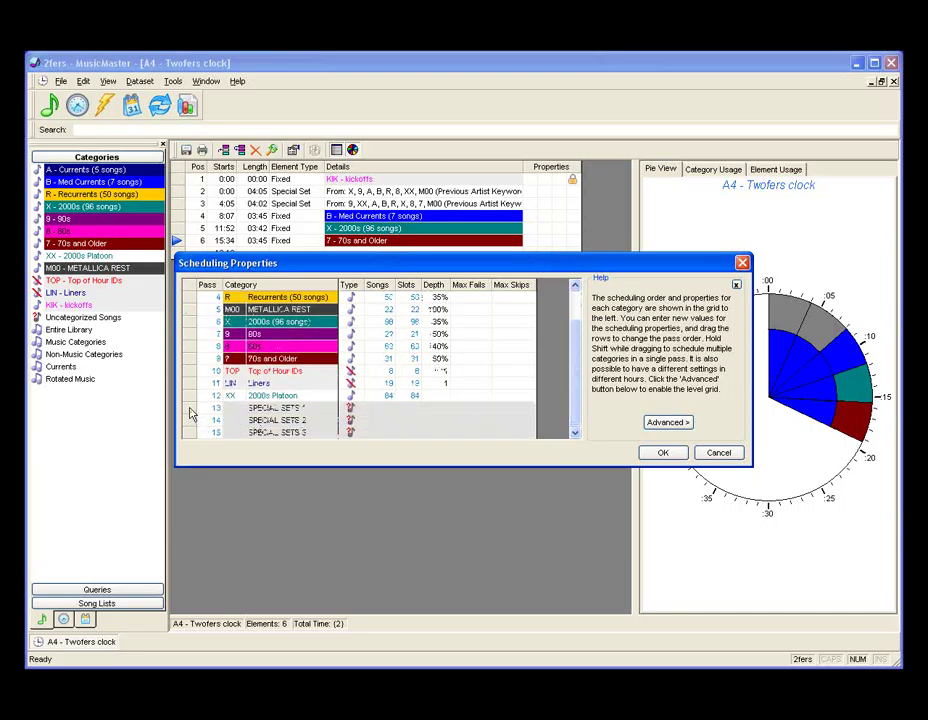
drag(190, 413, 193, 309)
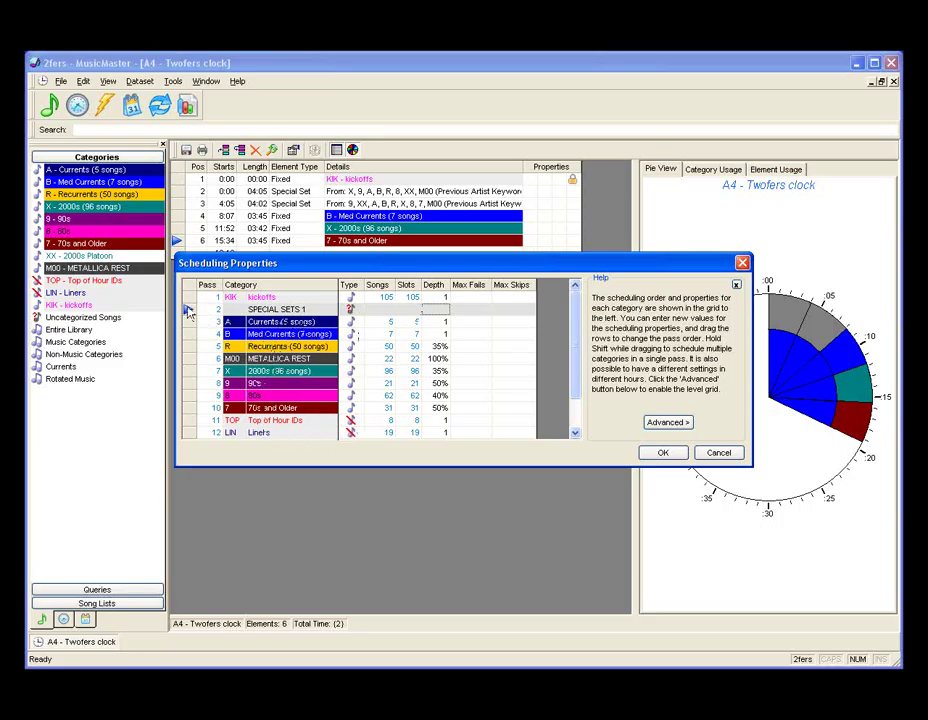
drag(189, 333, 186, 432)
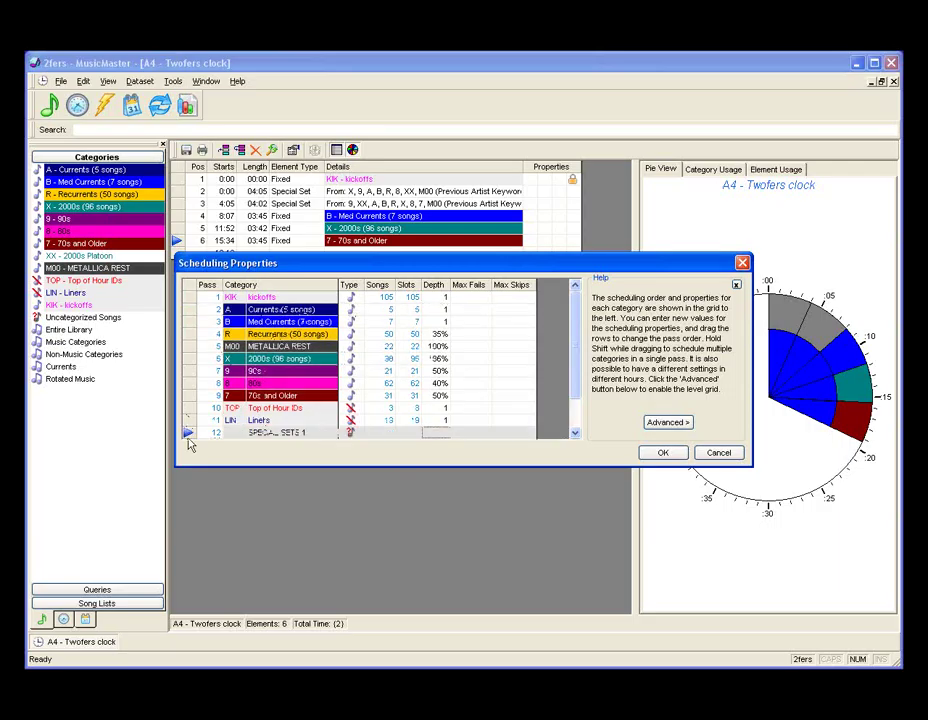
click(302, 322)
Step: Move SPECIAL SETS 1 to pass 2, directly after KIK kickoffs, and accept the scheduling properties
drag(437, 435, 188, 310)
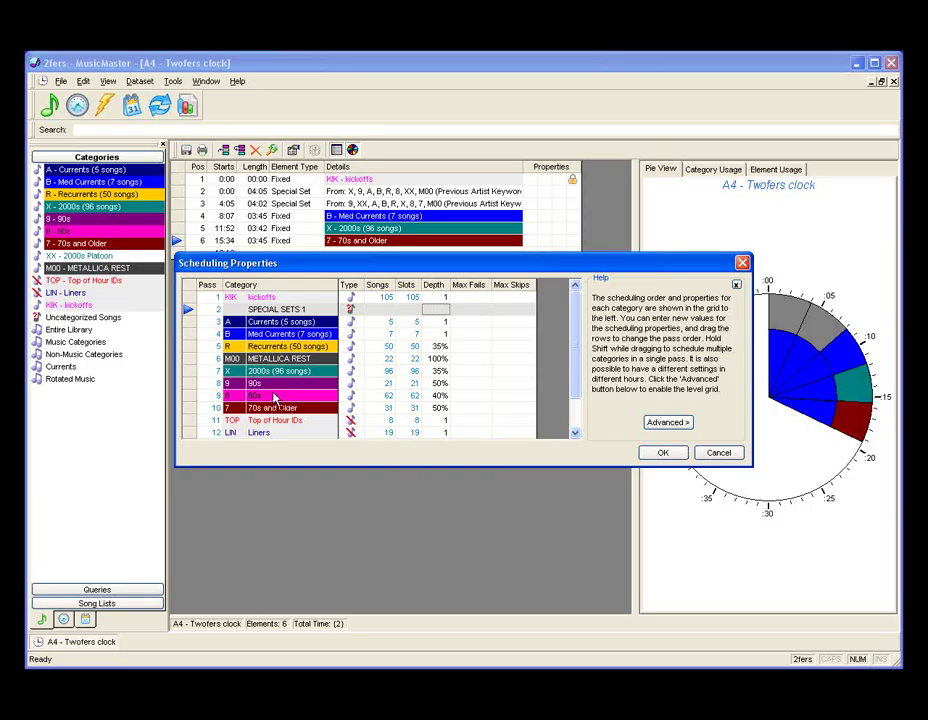
click(652, 455)
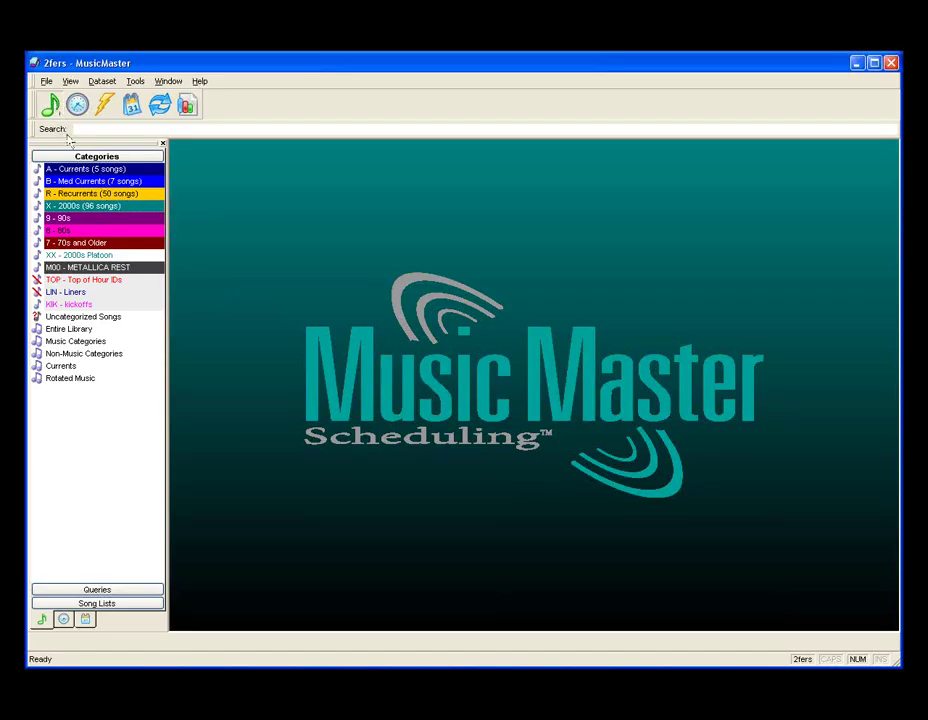
Step: Query the library for only the A - Currents and B - Med Currents categories
click(49, 104)
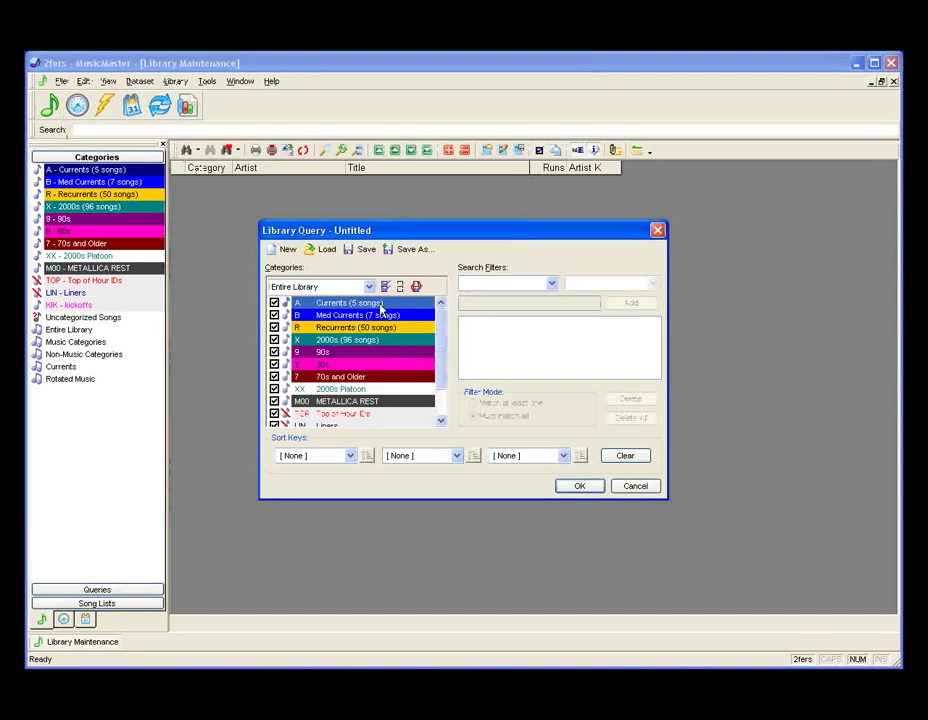
click(400, 287)
click(274, 302)
click(274, 315)
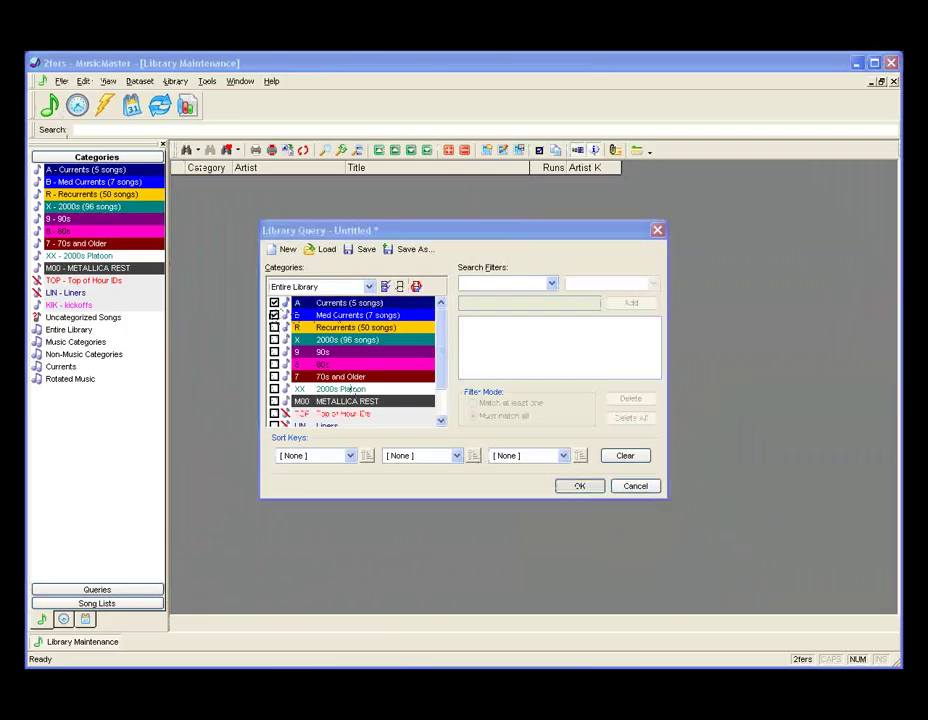
click(578, 486)
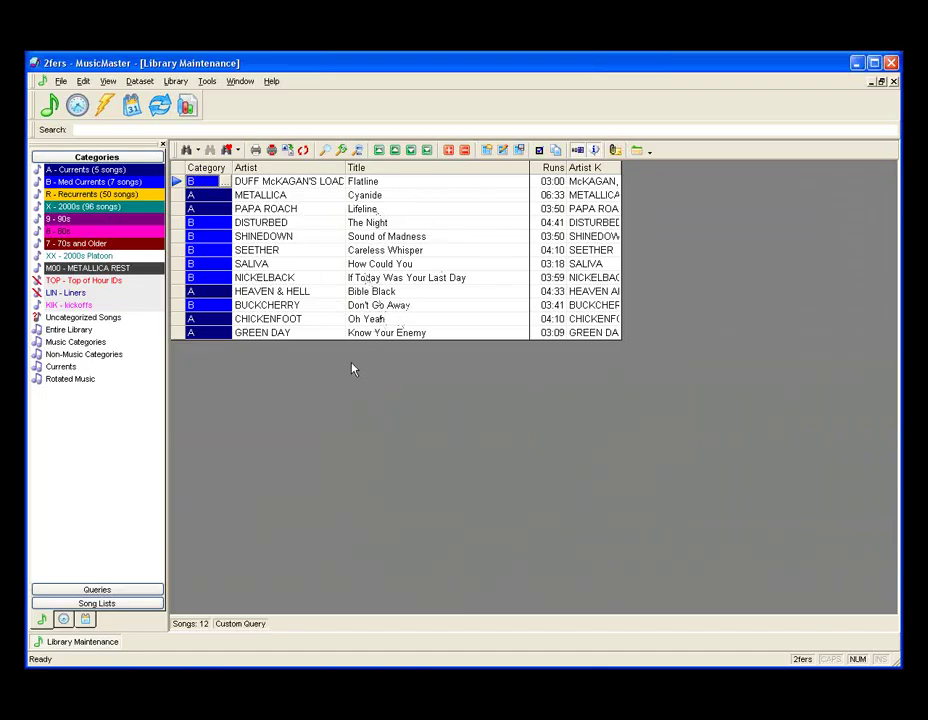
Step: Start a new category with the code AID and the name Artist IDs
right_click(137, 330)
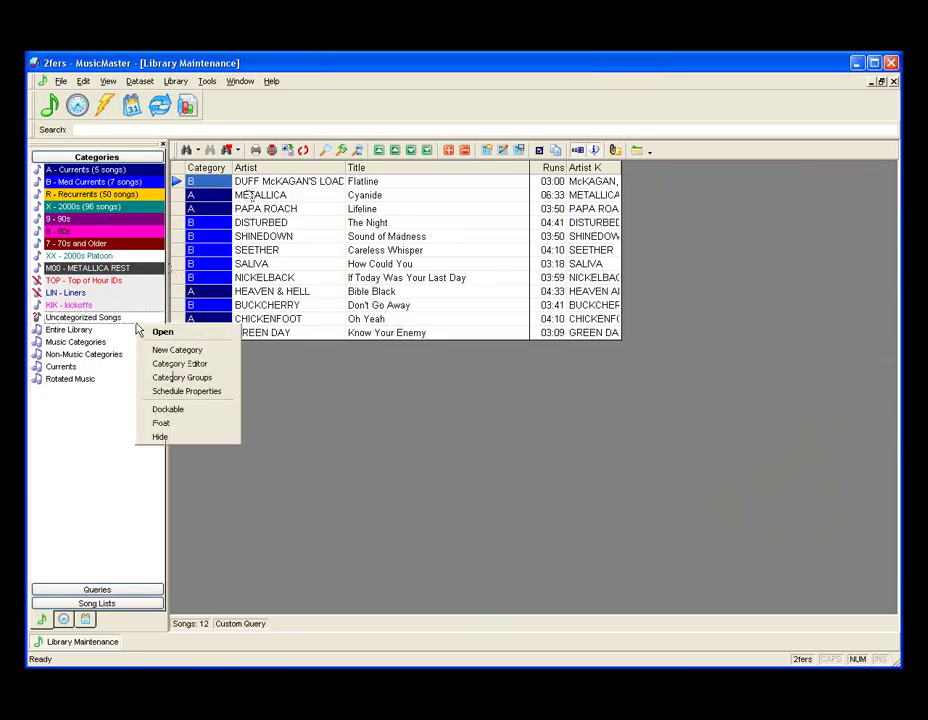
click(157, 349)
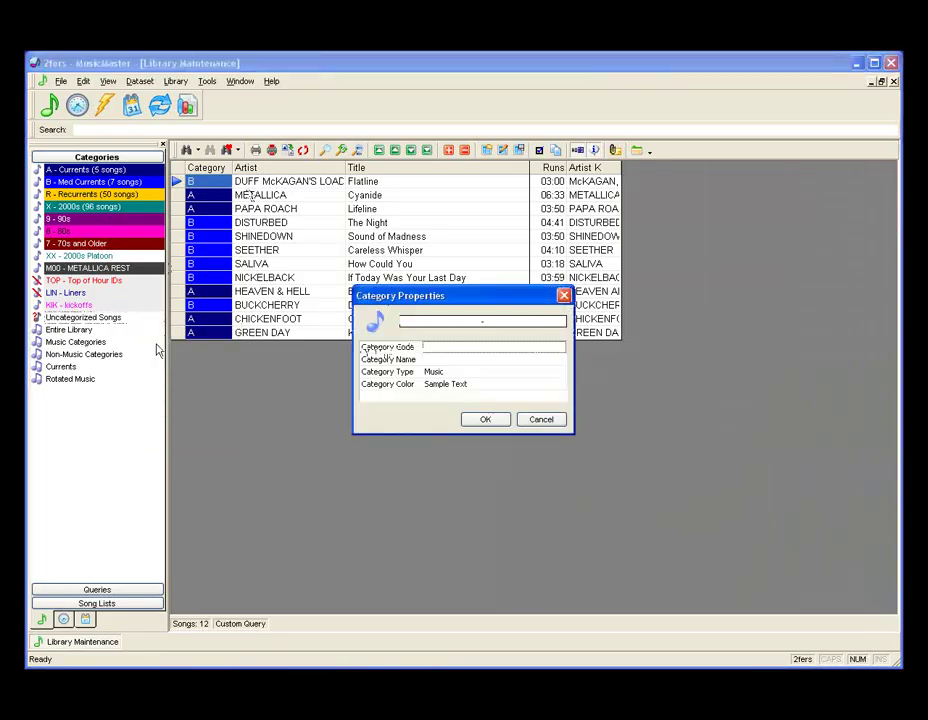
text(AID)
key(Tab)
text(Ai)
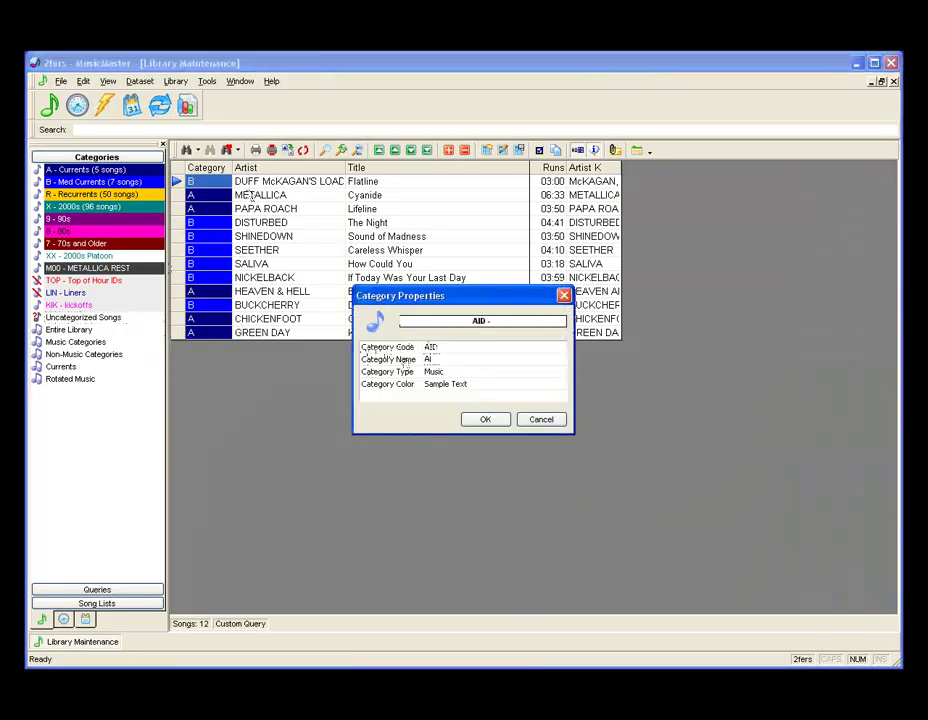
text(tist IDs)
double_click(426, 373)
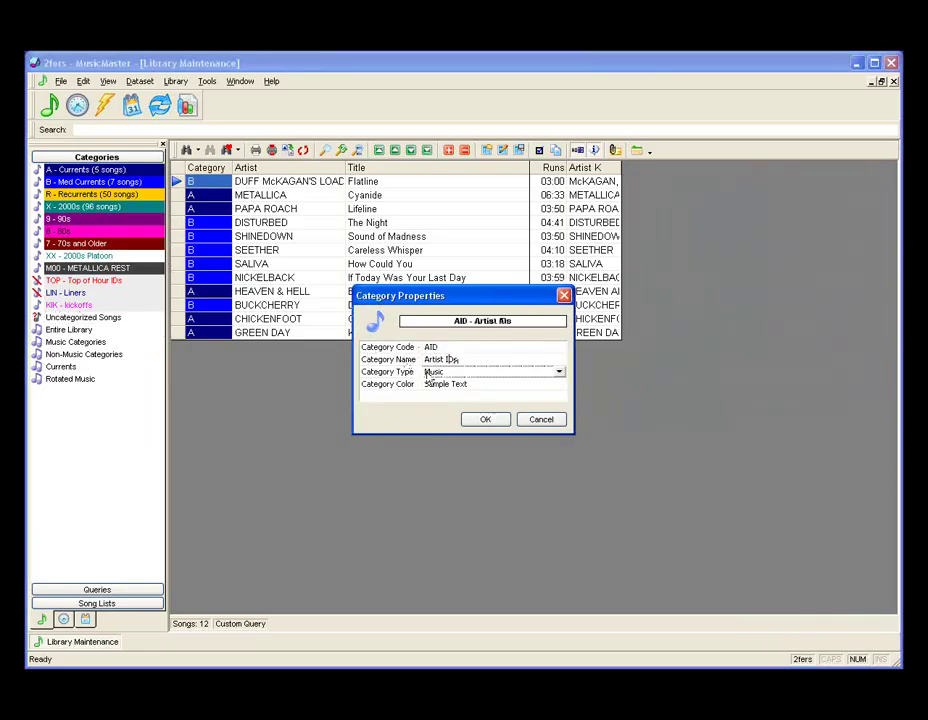
Step: Give the AID category white text on a teal background, make it non-music, and save the category
click(460, 386)
double_click(462, 387)
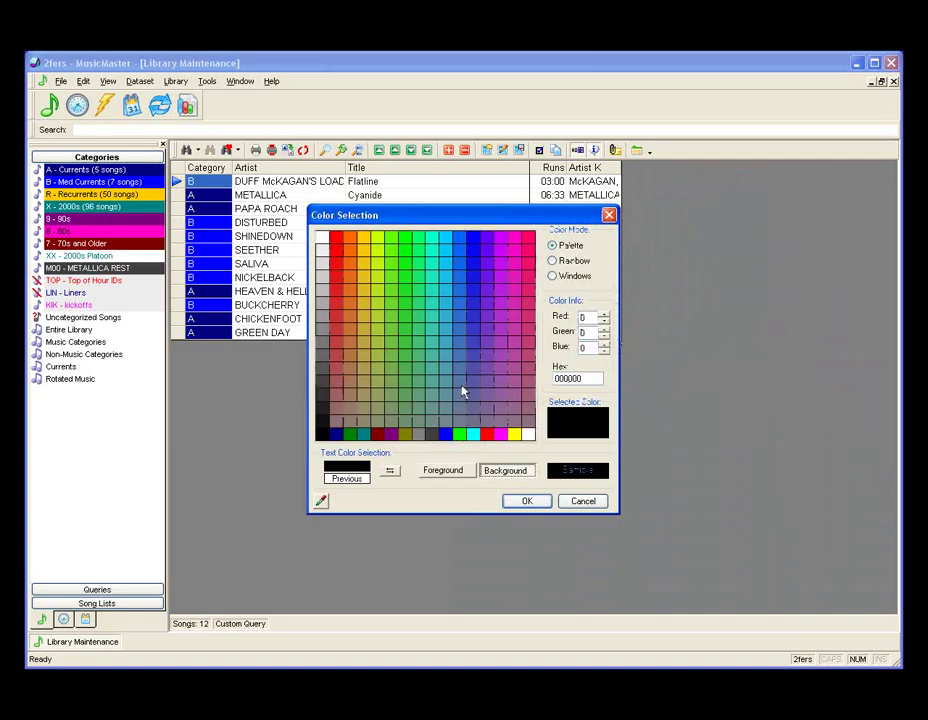
click(377, 433)
click(452, 474)
click(528, 434)
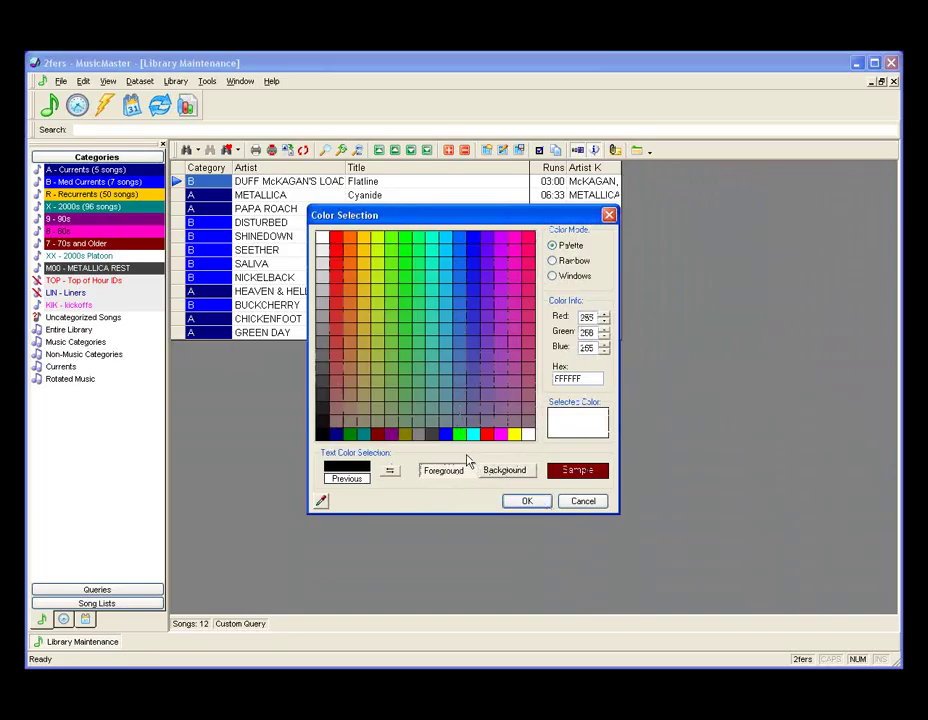
click(504, 470)
click(363, 433)
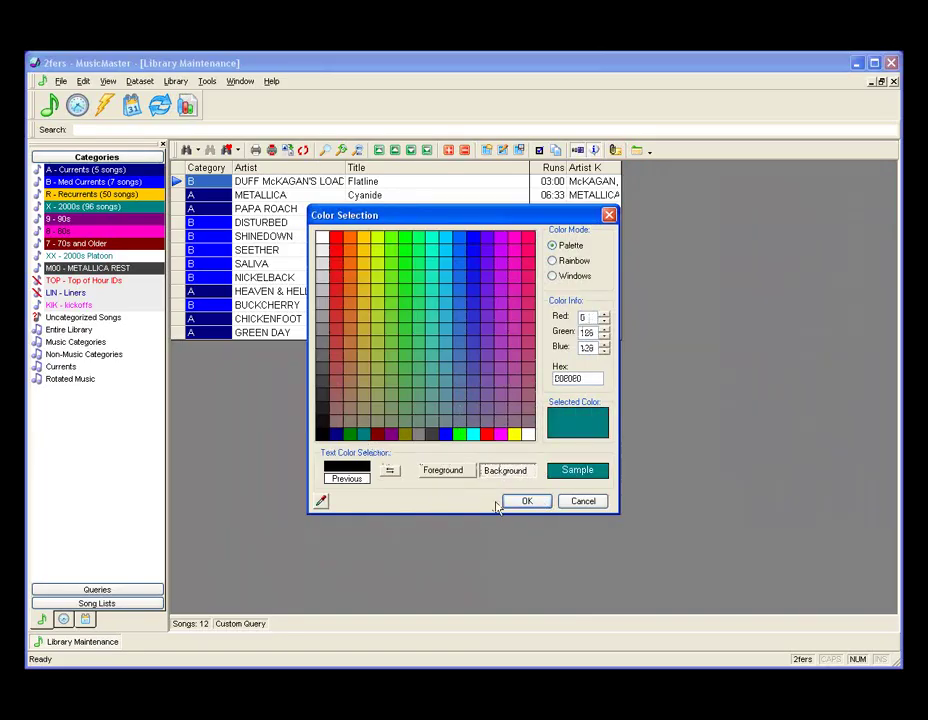
click(526, 500)
click(485, 419)
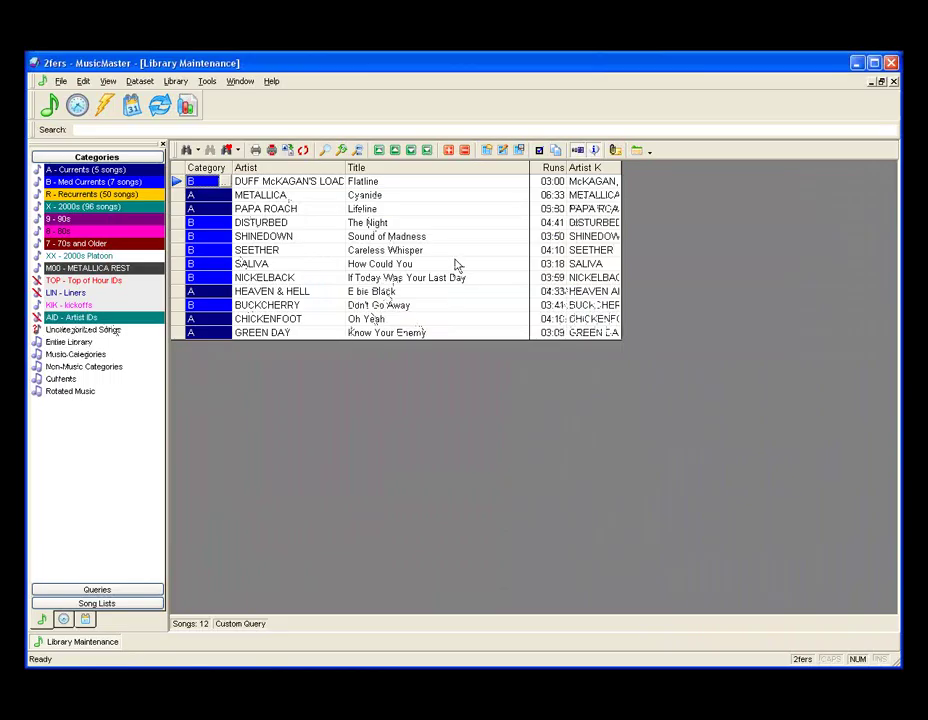
Step: Copy the artist names of all twelve queried A and B category songs
drag(300, 183, 295, 341)
key(ctrl+c)
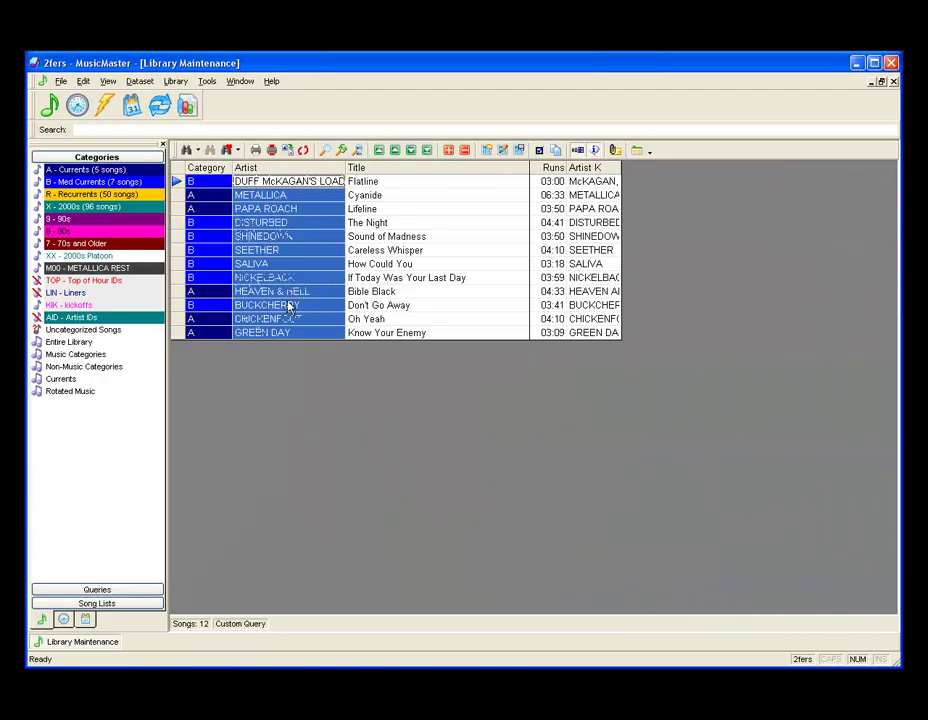
click(84, 83)
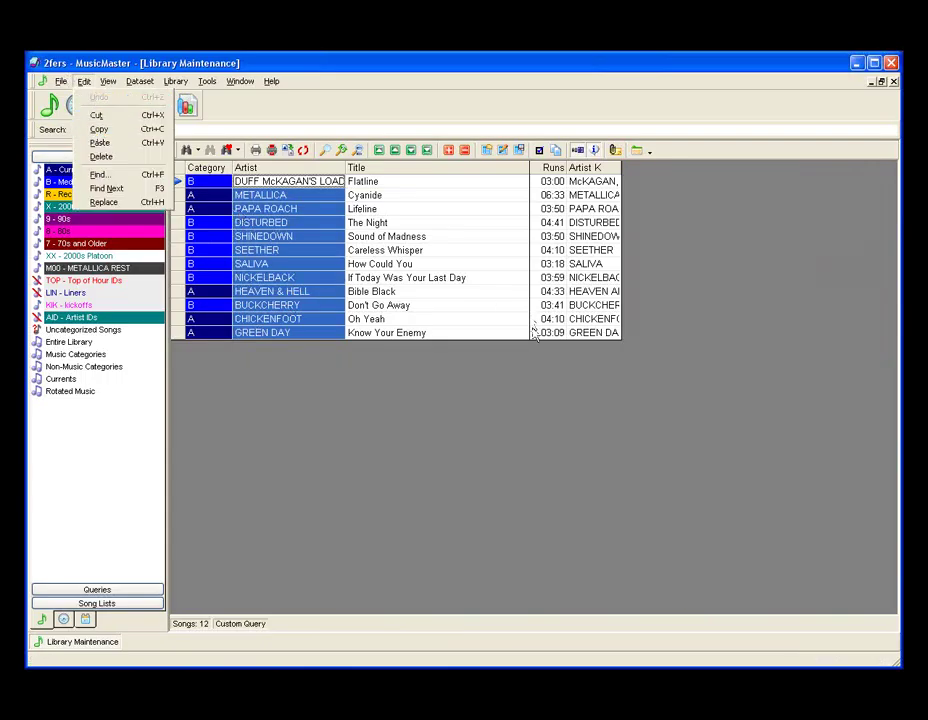
click(500, 381)
Step: Add 12 blank songs to the AID - Artist IDs category and paste the copied artist names into their Artist field
click(141, 320)
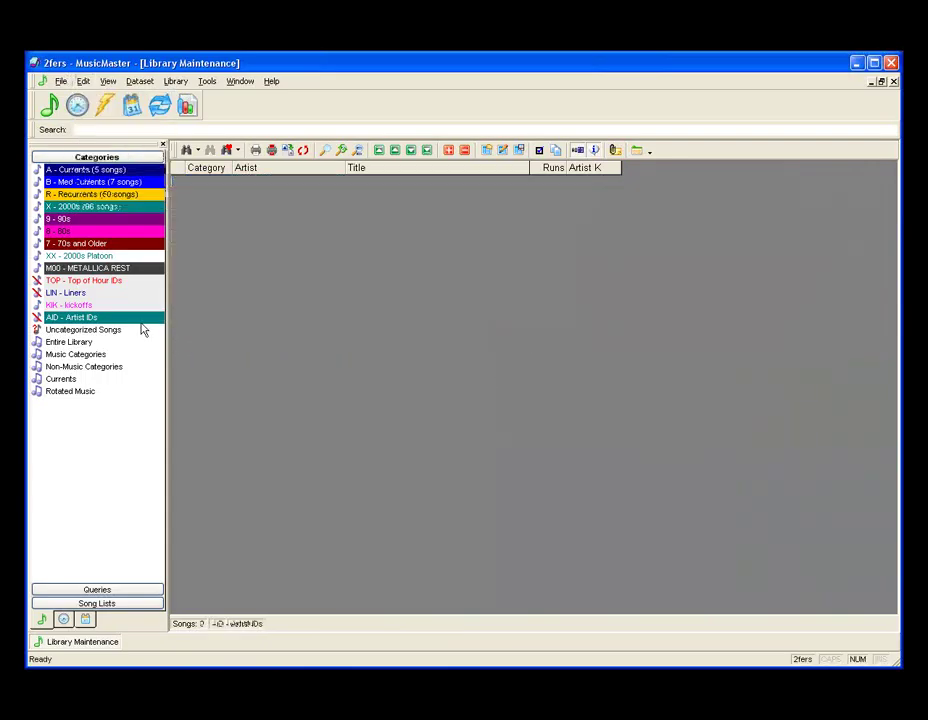
click(449, 151)
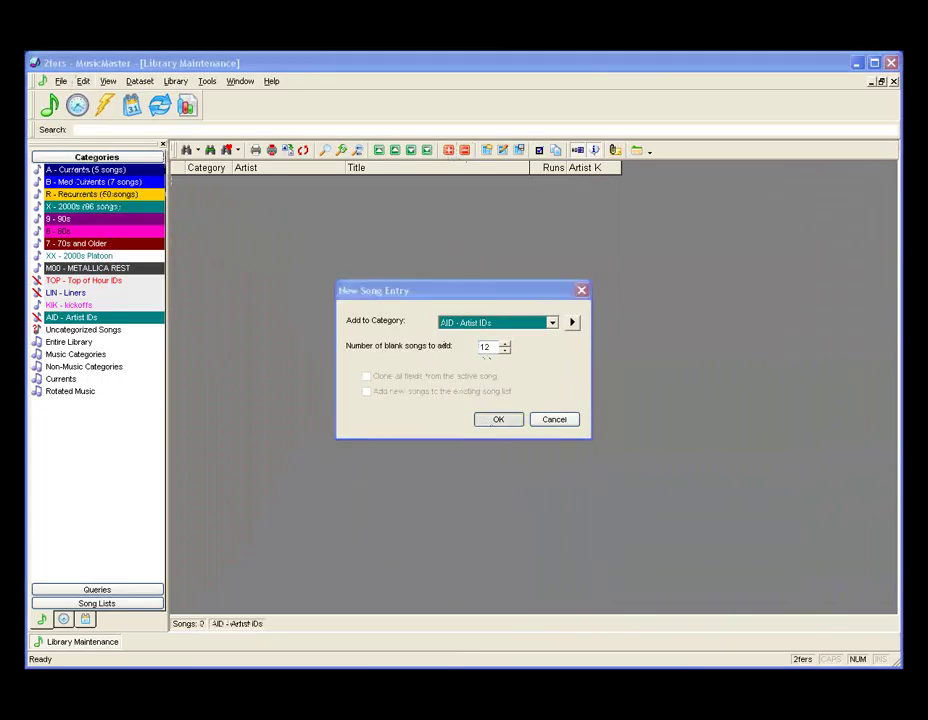
click(496, 419)
click(448, 440)
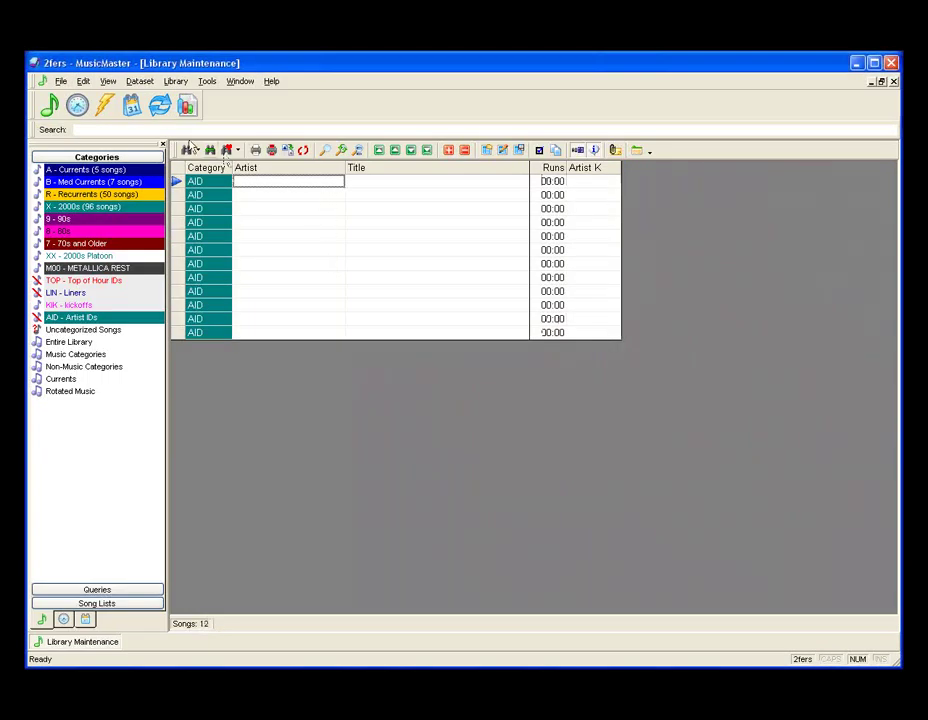
click(84, 81)
click(100, 142)
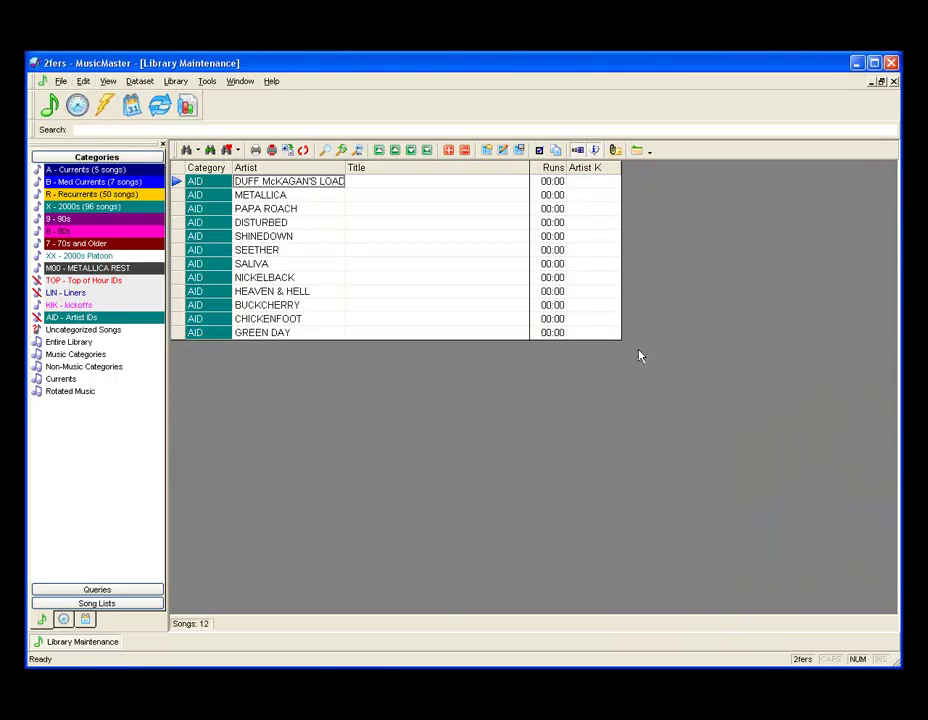
Step: Sort the library's database fields by type and unhide the Keyword-Multiple field User8
click(142, 82)
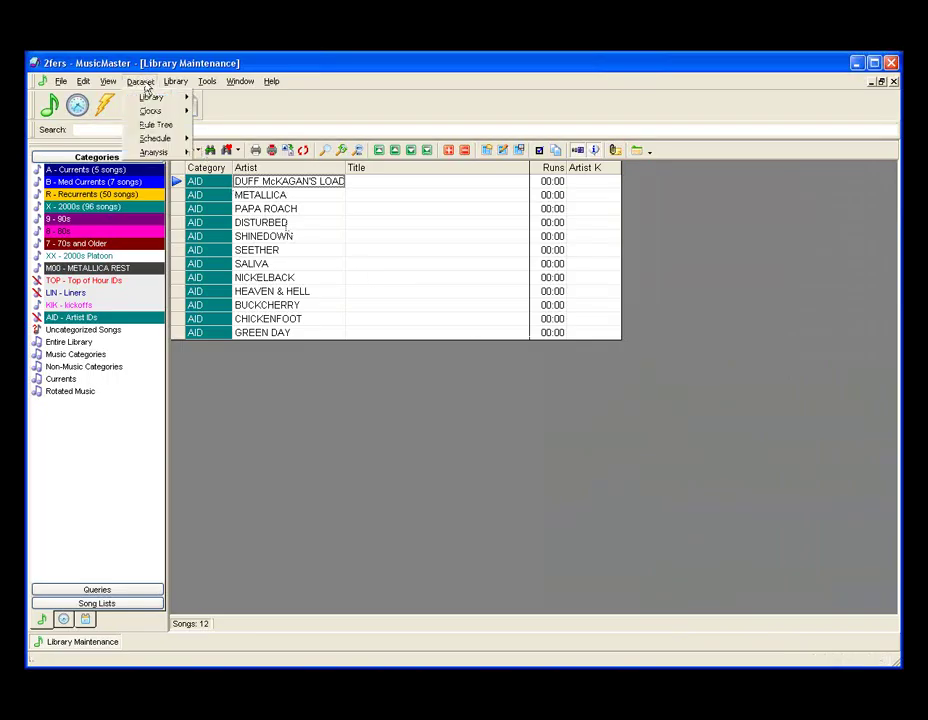
mouse_move(152, 96)
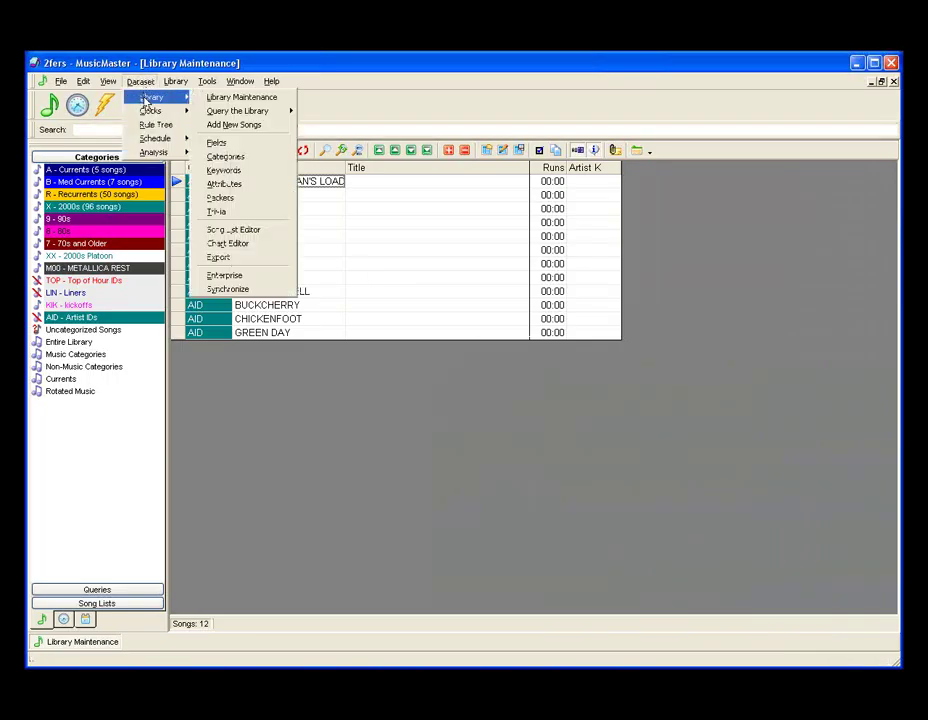
click(225, 143)
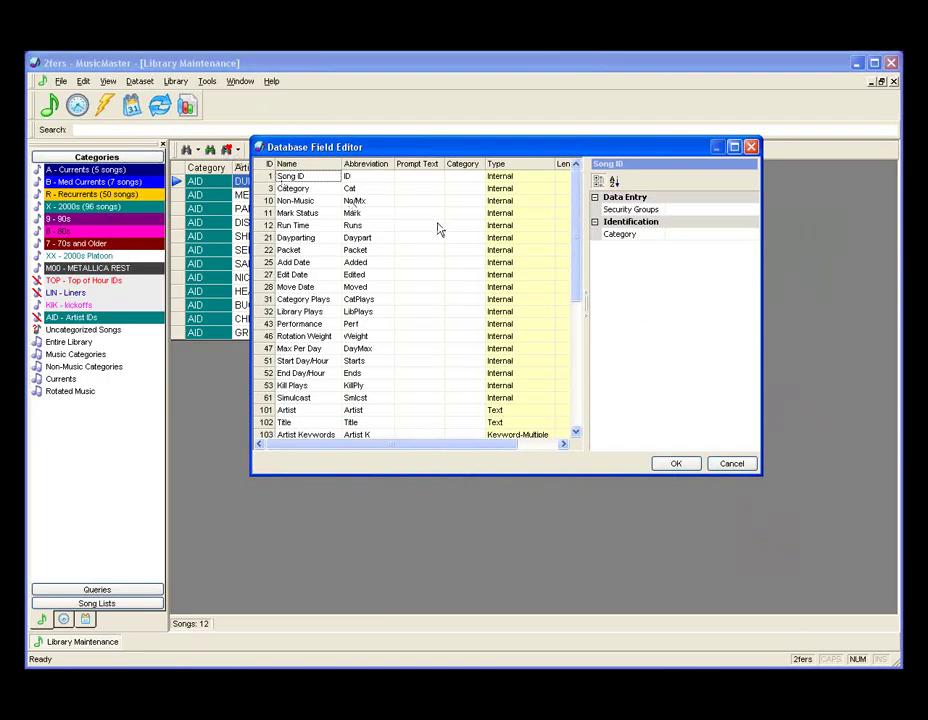
click(513, 167)
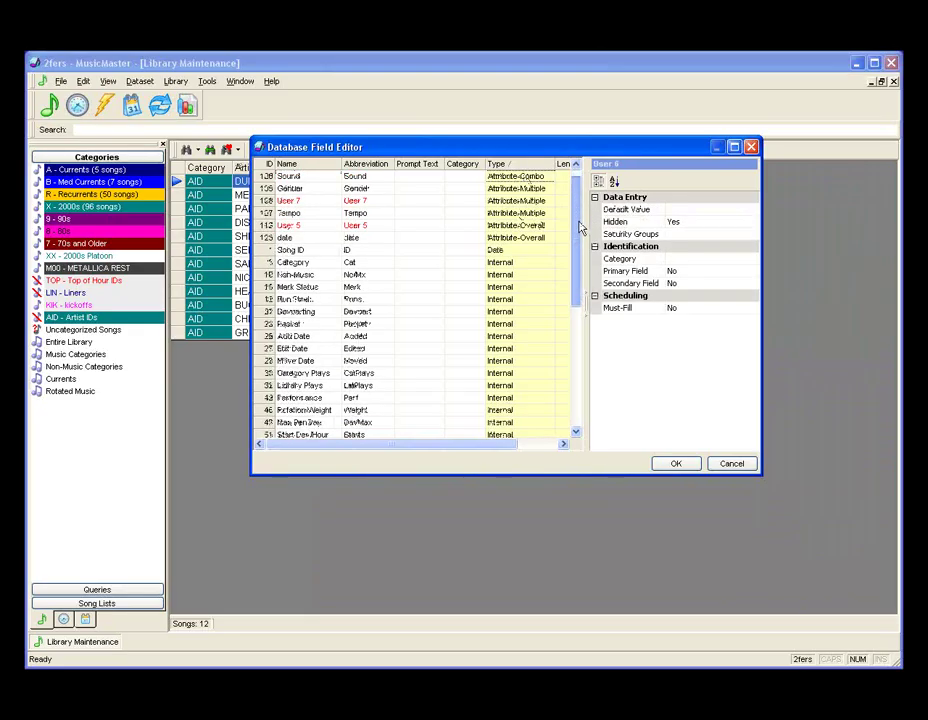
drag(578, 228, 540, 344)
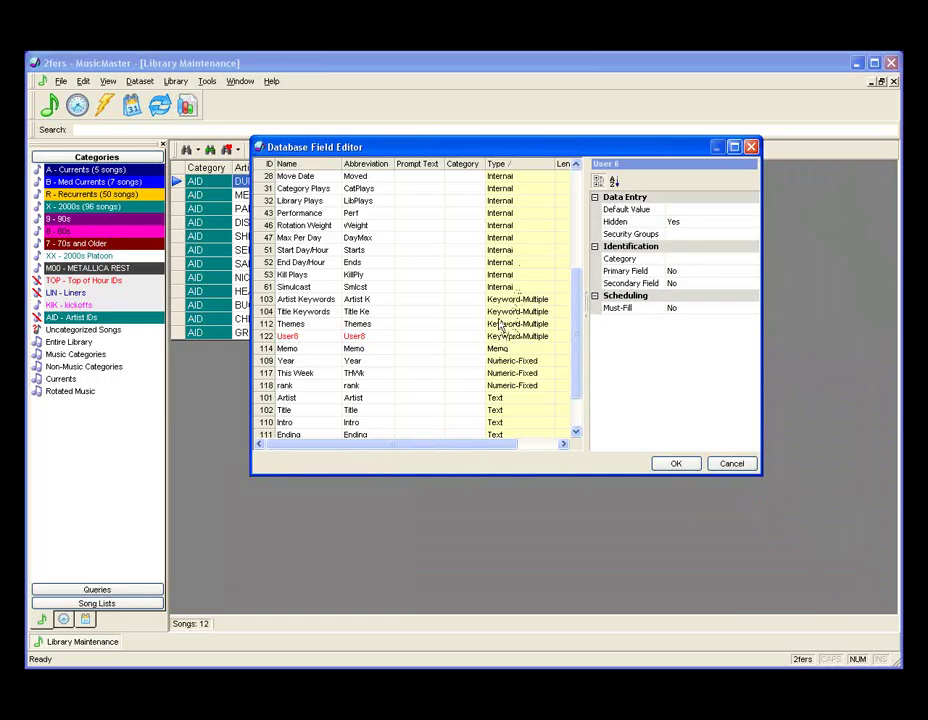
click(310, 340)
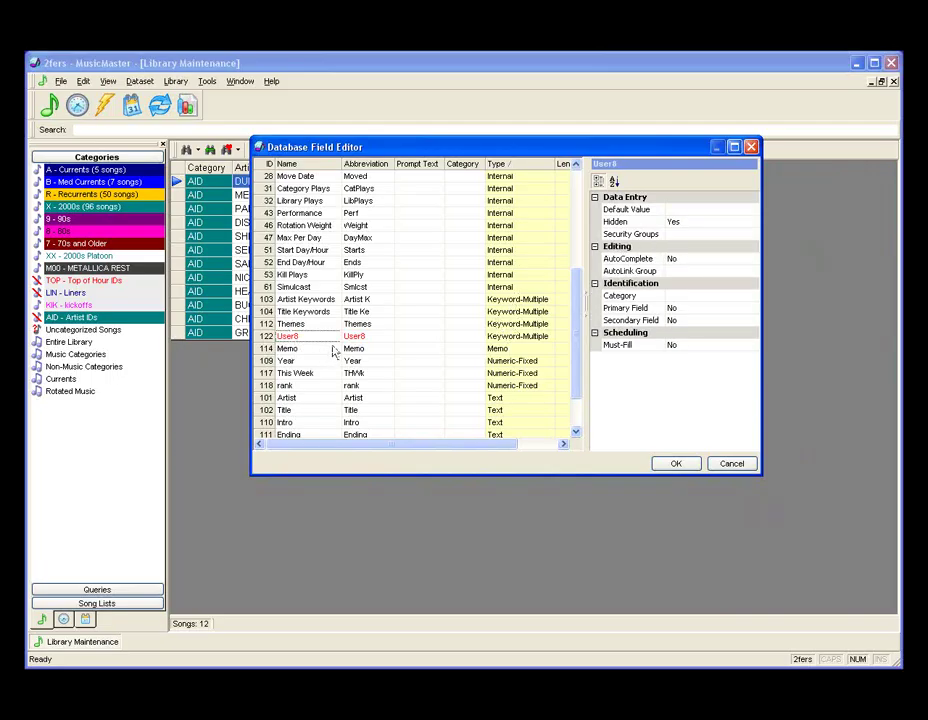
double_click(688, 223)
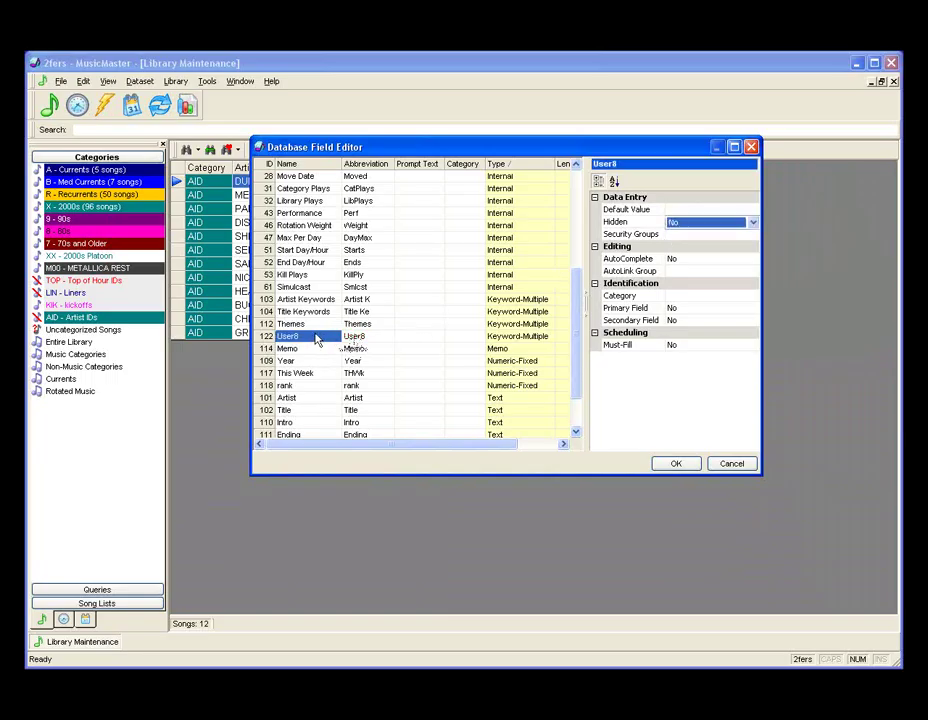
Step: Rename the User8 field and its abbreviation to Artist ID, and save the database fields
click(316, 340)
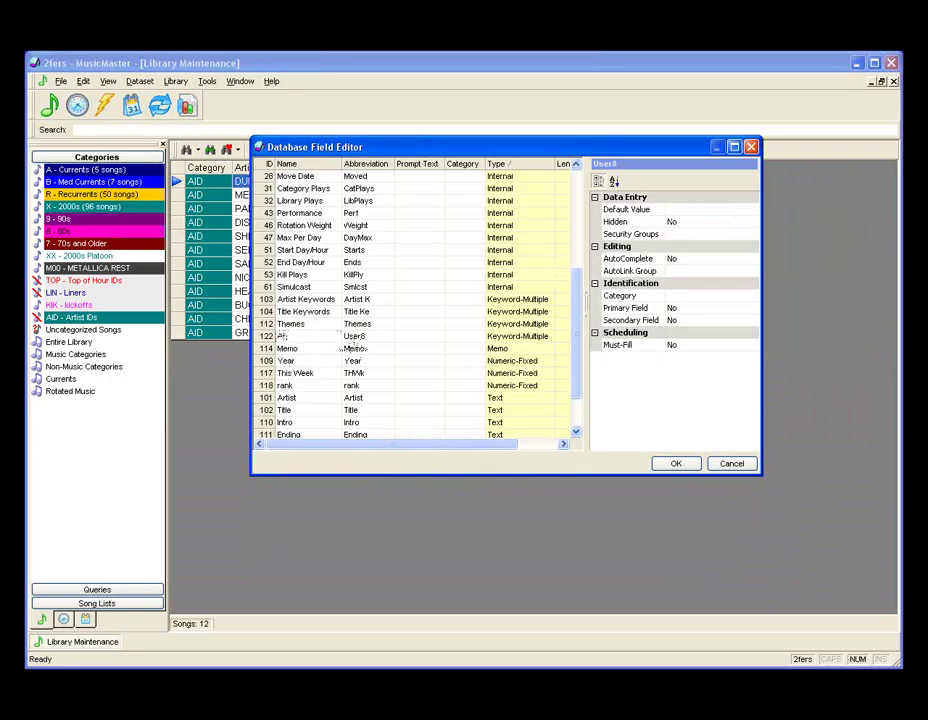
text(Artist ID)
key(Tab)
text(A)
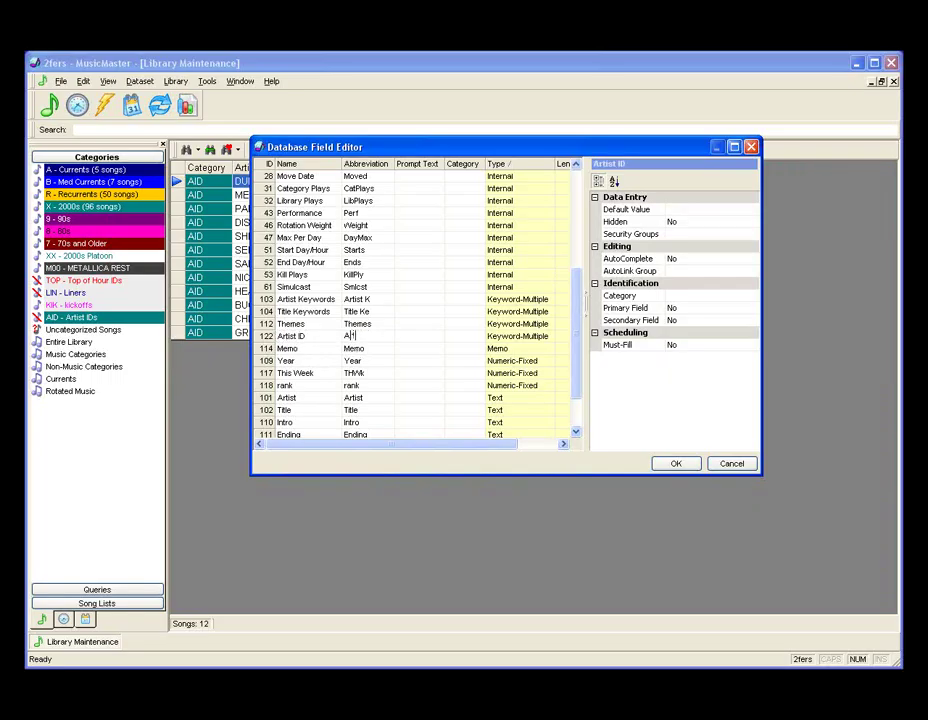
click(666, 464)
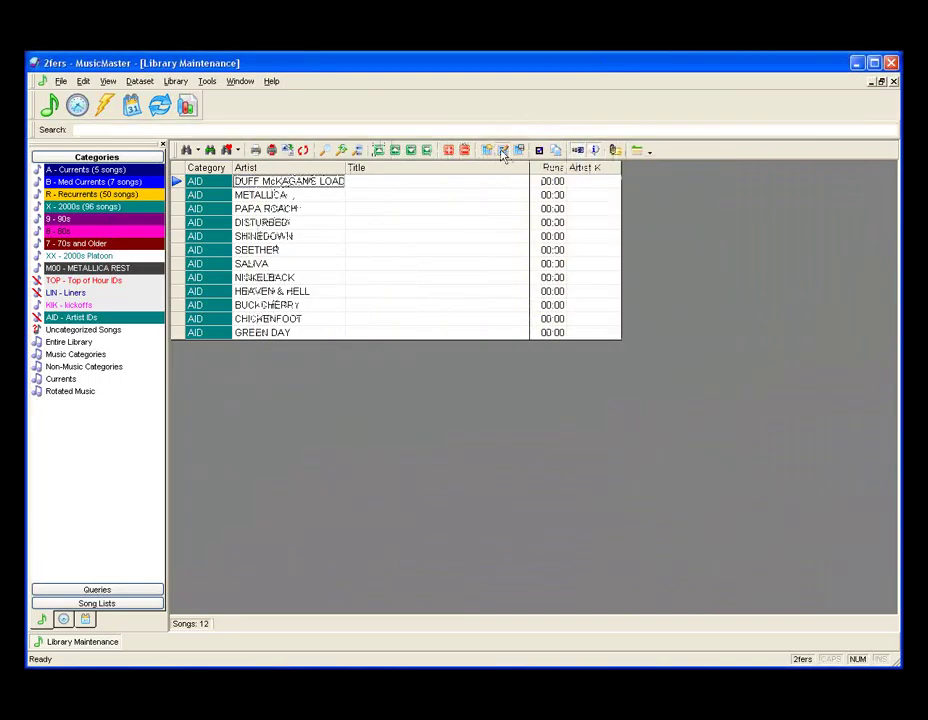
Step: Add the Artist ID field to the library grid layout after Artist Keywords
click(503, 155)
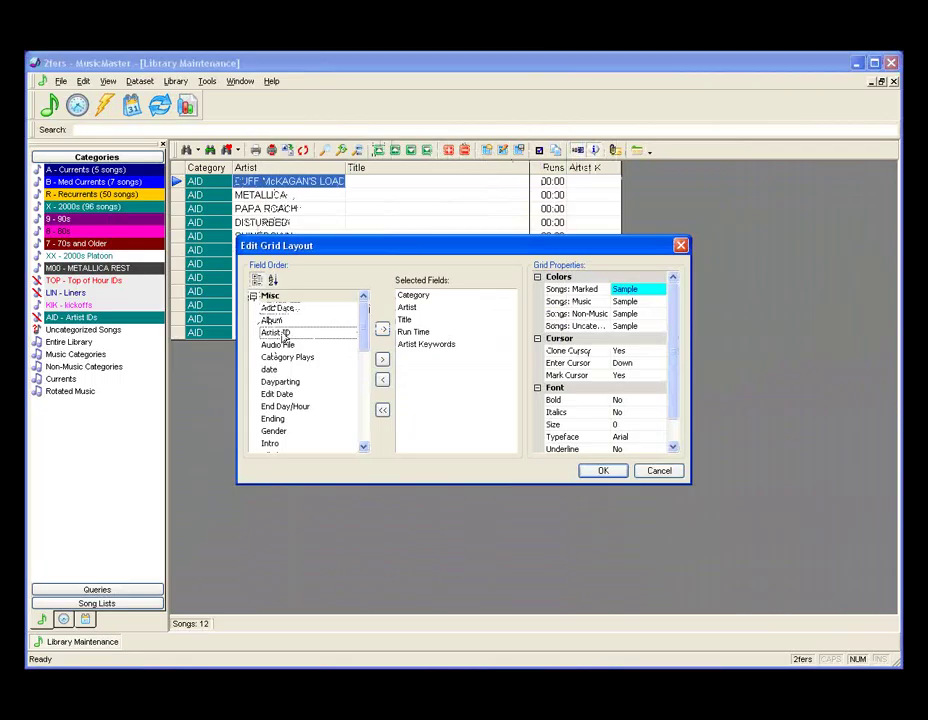
click(382, 358)
click(603, 471)
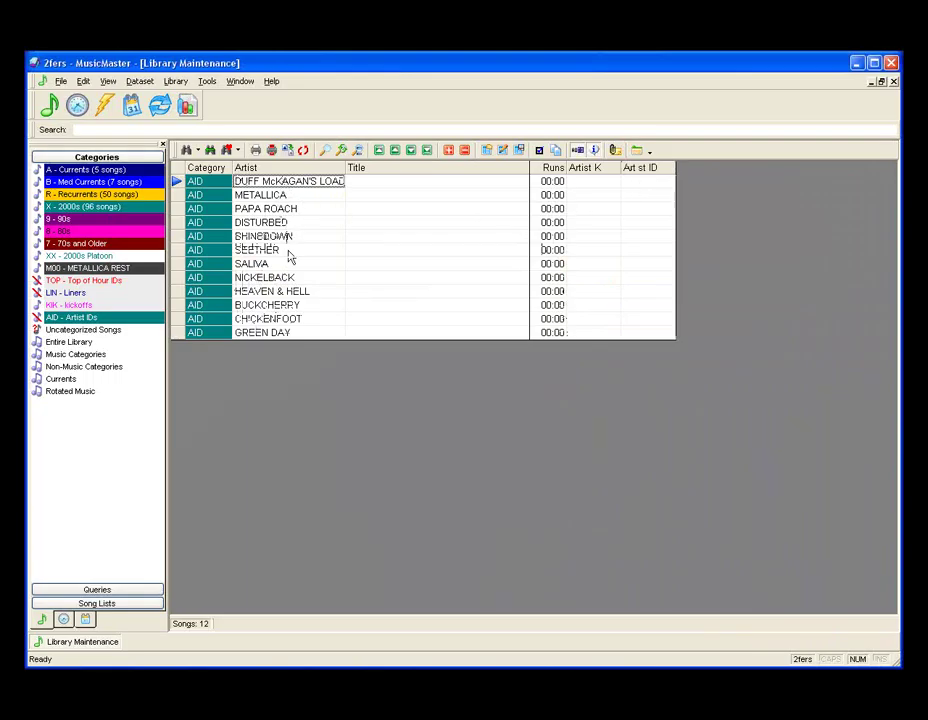
Step: Paste the copied artist names into the Artist ID field of the AID entries
click(657, 181)
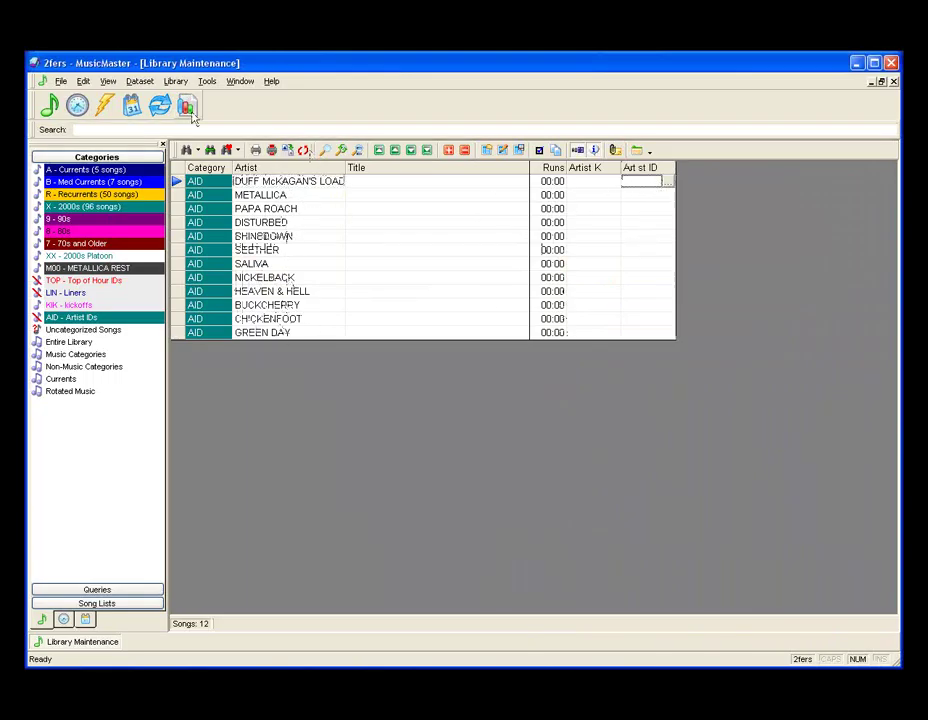
click(84, 82)
click(112, 143)
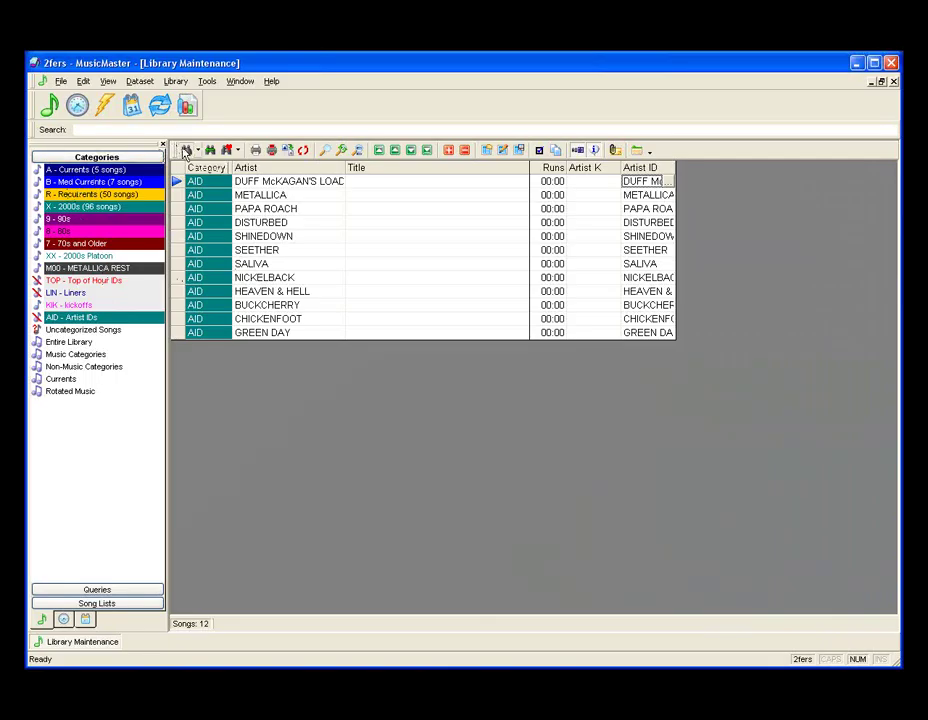
Step: Query only the A - Currents and B - Med Currents categories and paste the artist names into their Artist ID field
click(185, 152)
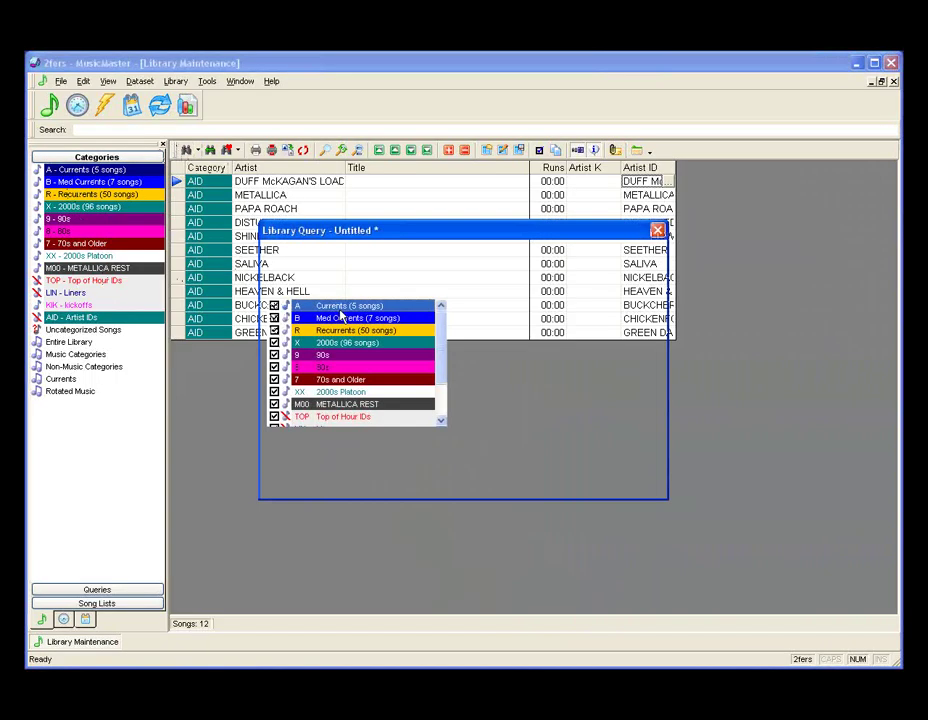
click(400, 287)
click(274, 302)
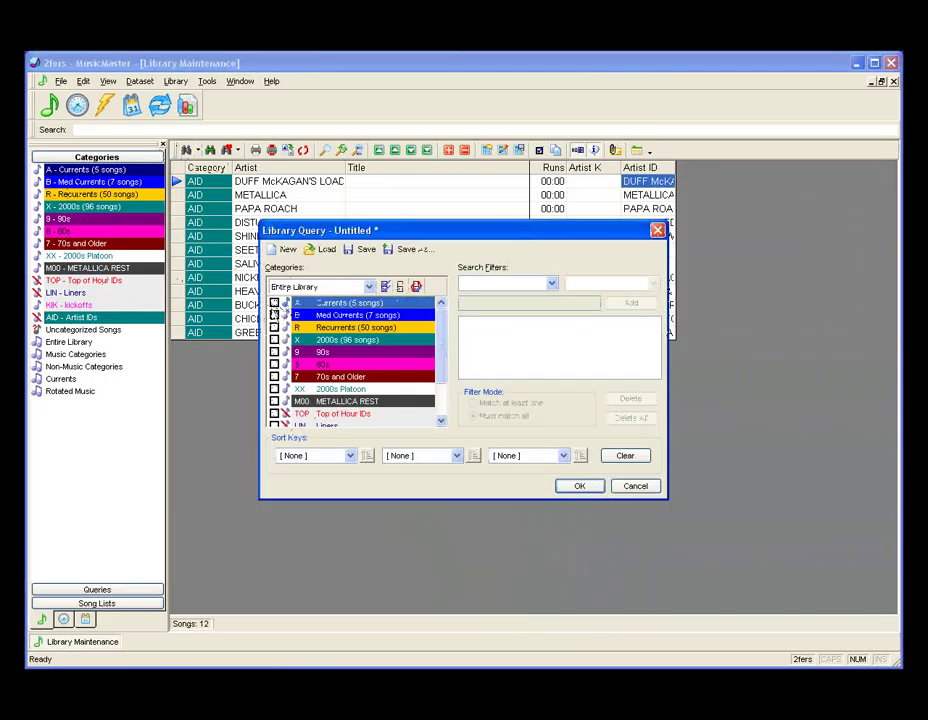
click(274, 315)
click(581, 486)
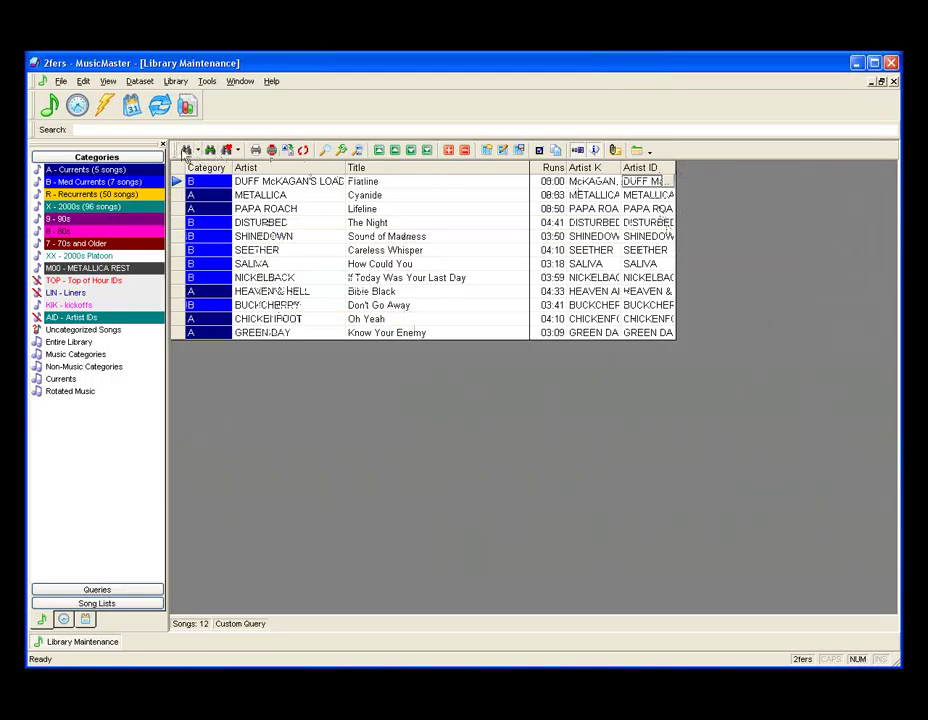
Step: Query the A, B and AID categories together, sorted by artist, and widen the Artist ID column to compare the matching entries
key(ctrl+q)
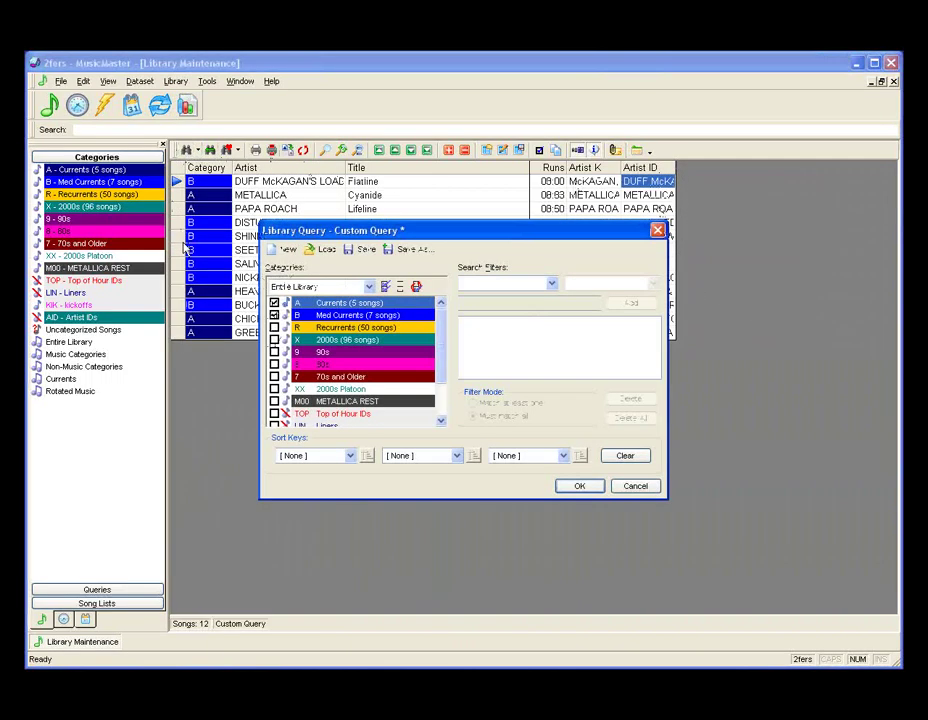
click(440, 380)
click(275, 413)
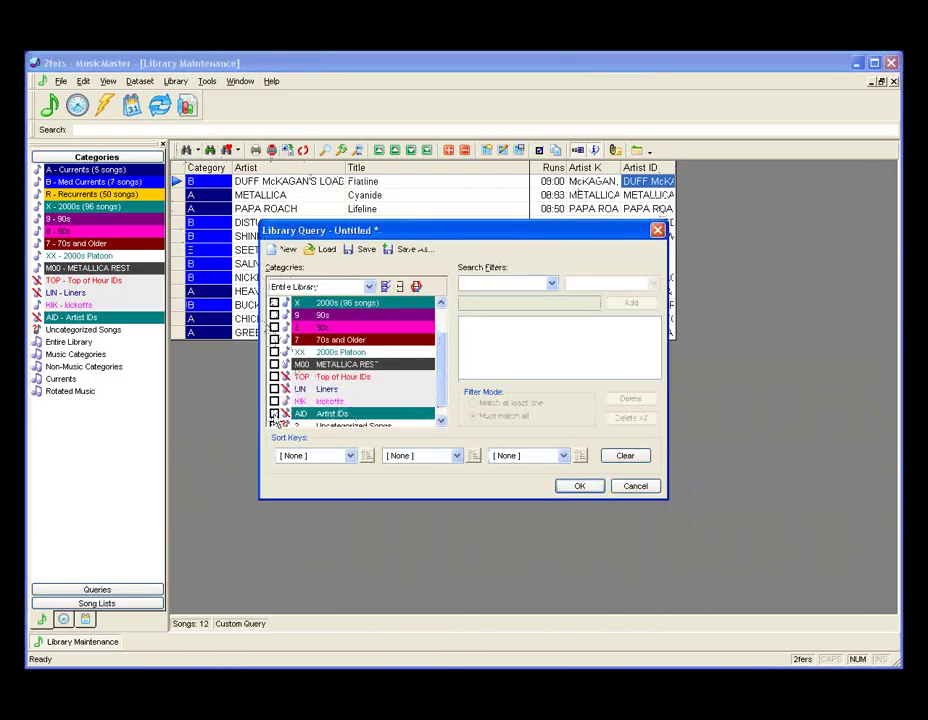
click(589, 490)
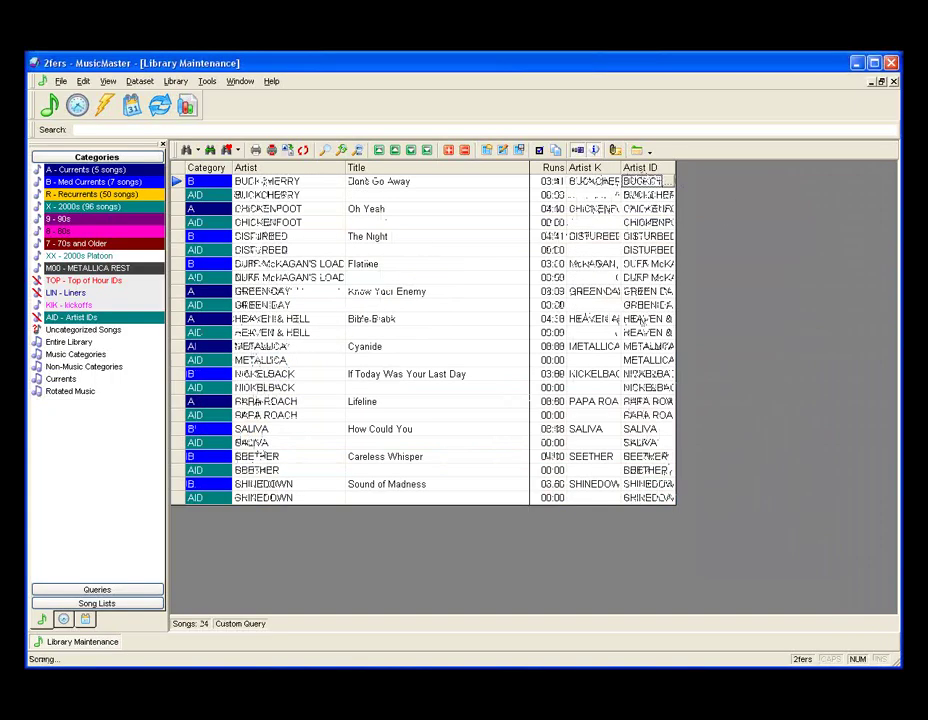
drag(673, 167, 726, 168)
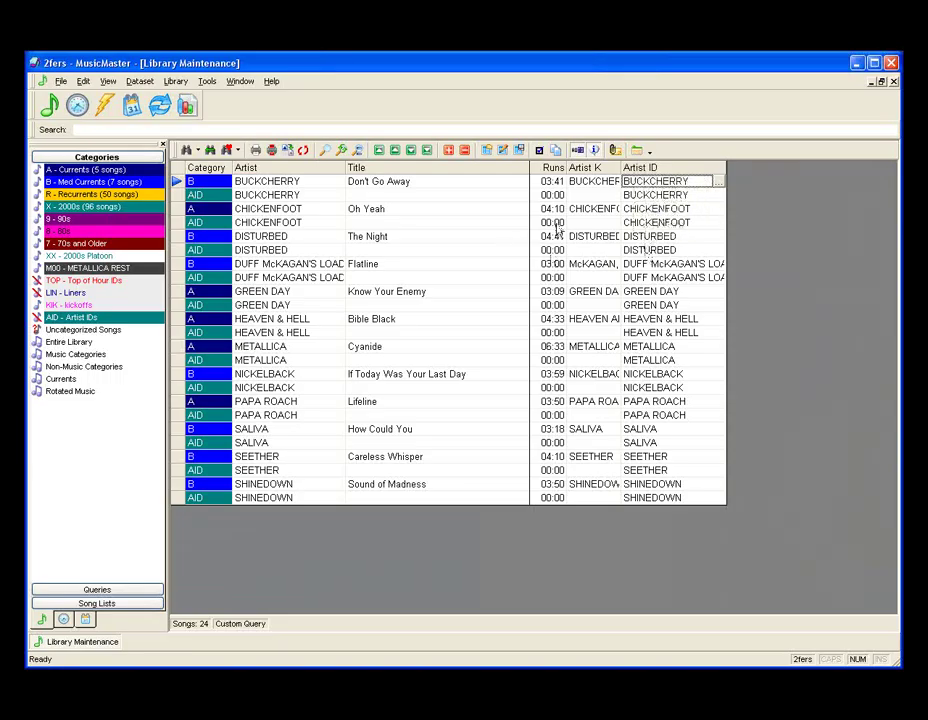
click(175, 183)
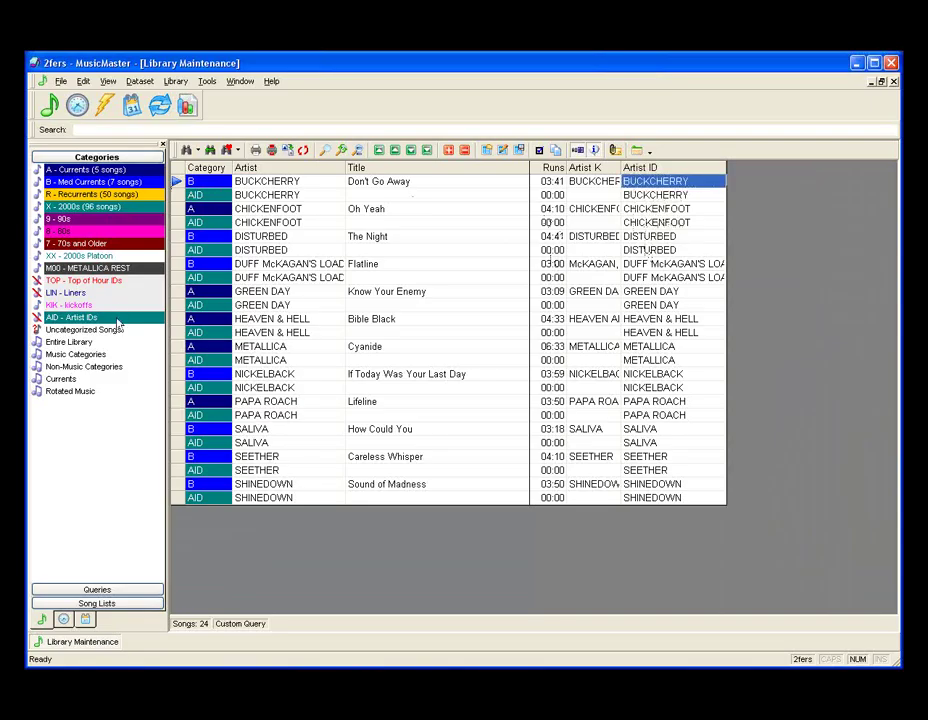
Step: List the AID - Artist IDs category and enter Artist ID as the title of its first entry
click(116, 319)
click(410, 186)
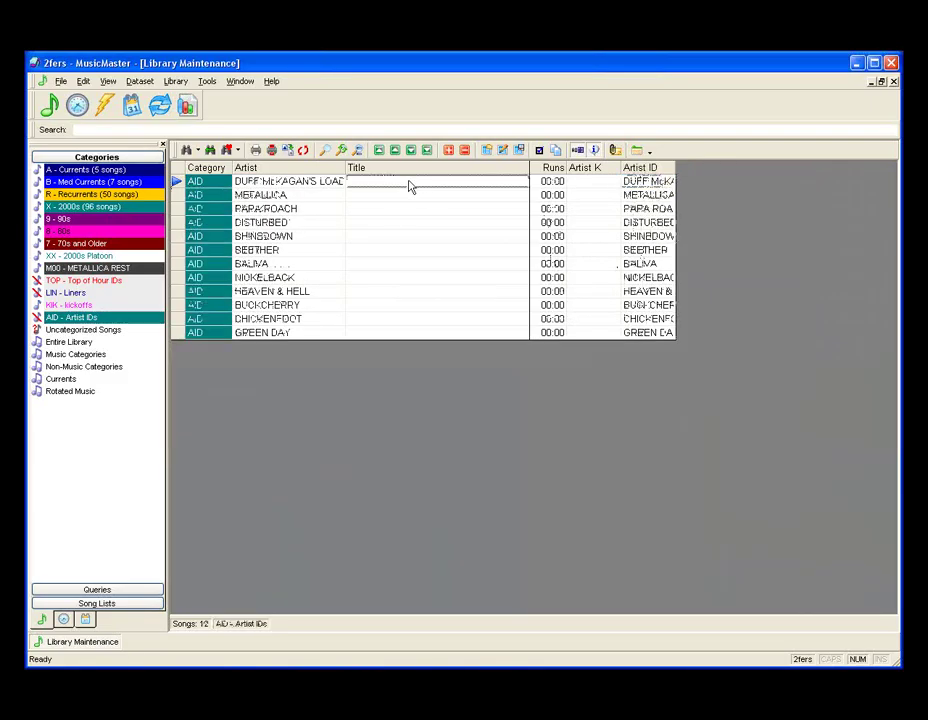
text(A)
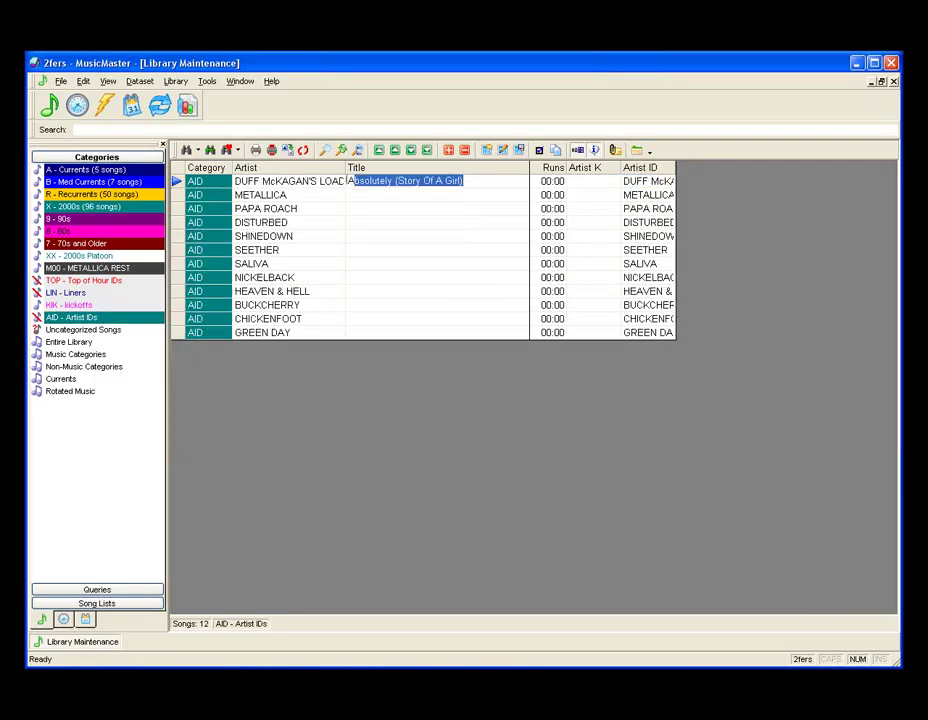
text(rtist ID)
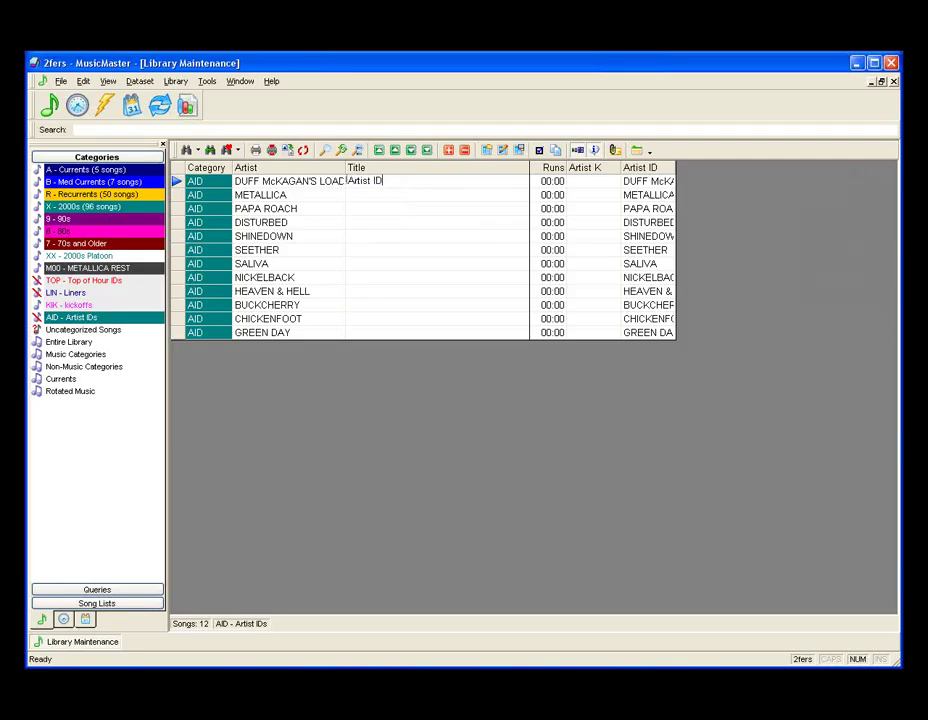
Step: Fill the Artist ID title down from the first entry to all the other AID entries
key(Return)
key(Up)
key(ctrl+shift+Down)
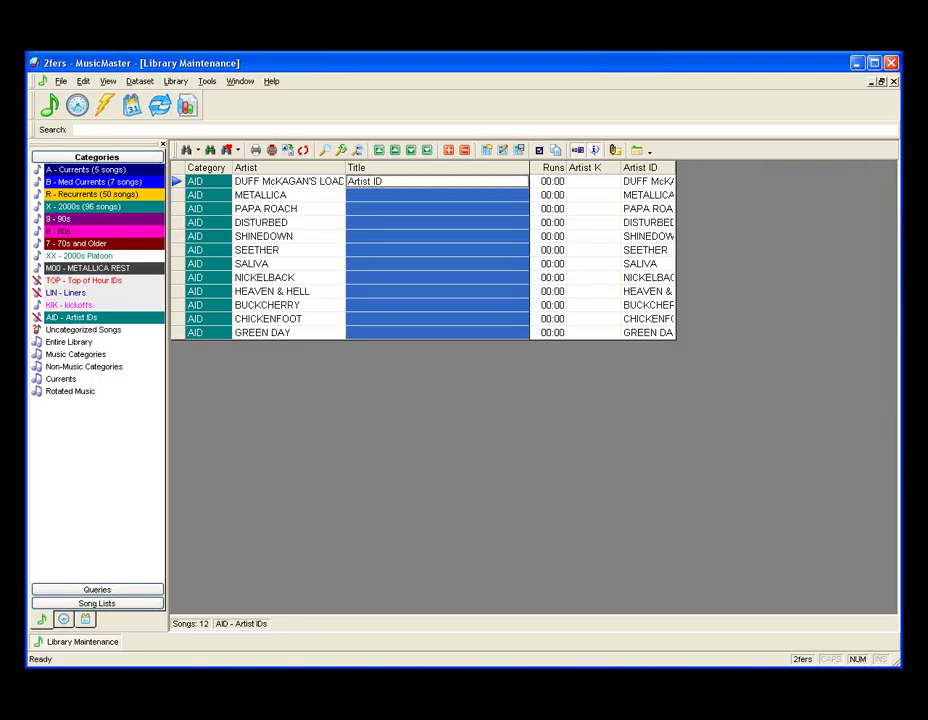
key(ctrl+d)
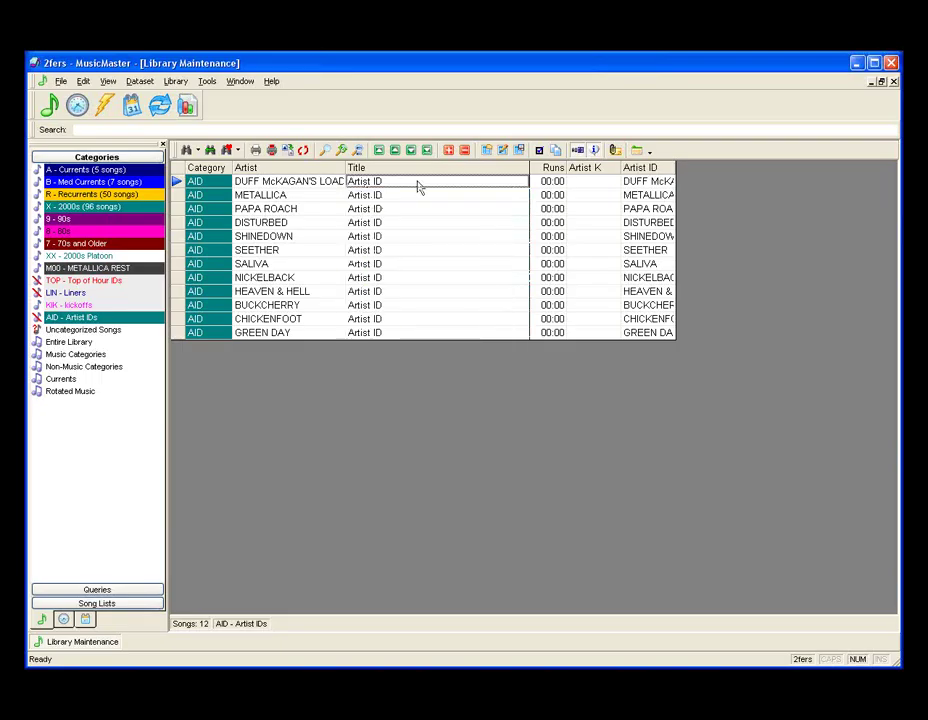
Step: Set the run time of the first AID entry to 00:07 and fill it down to all the other entries
click(549, 182)
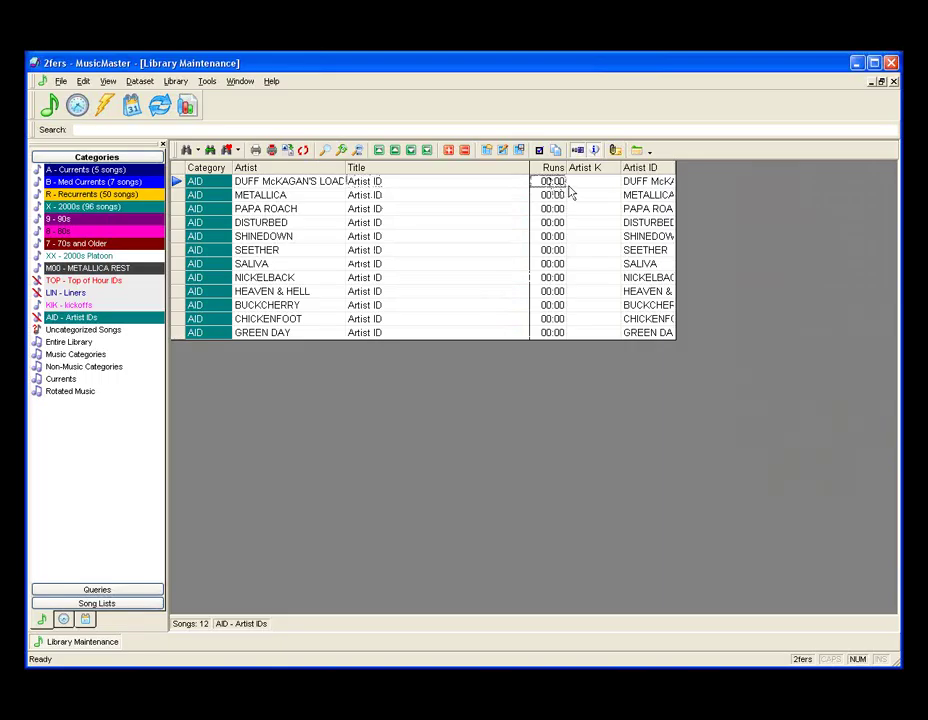
text(:07)
key(Return)
key(shift+Page_Down)
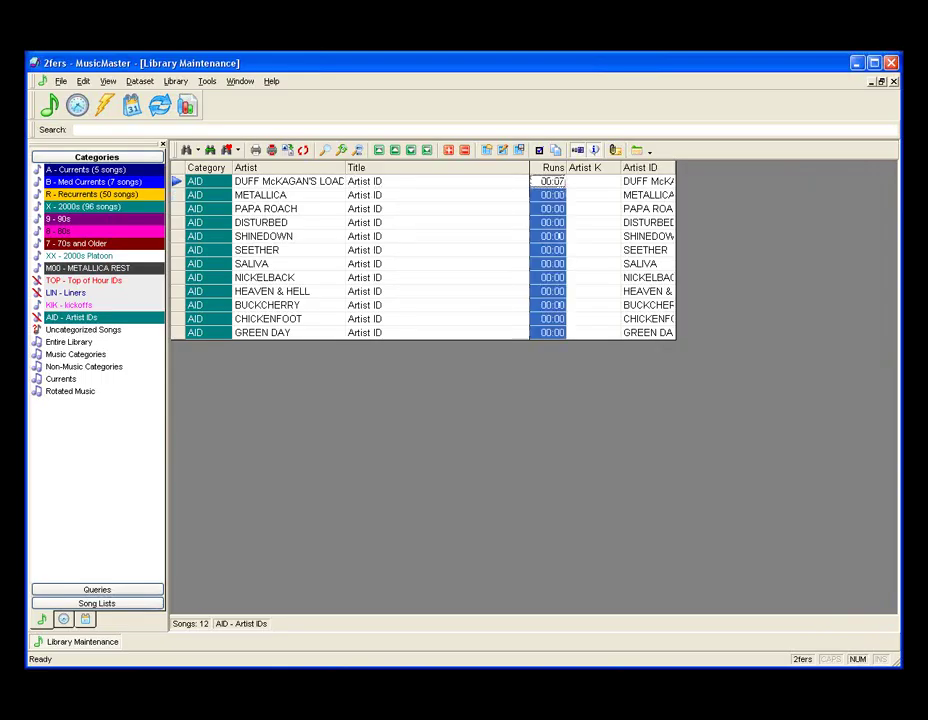
key(ctrl+d)
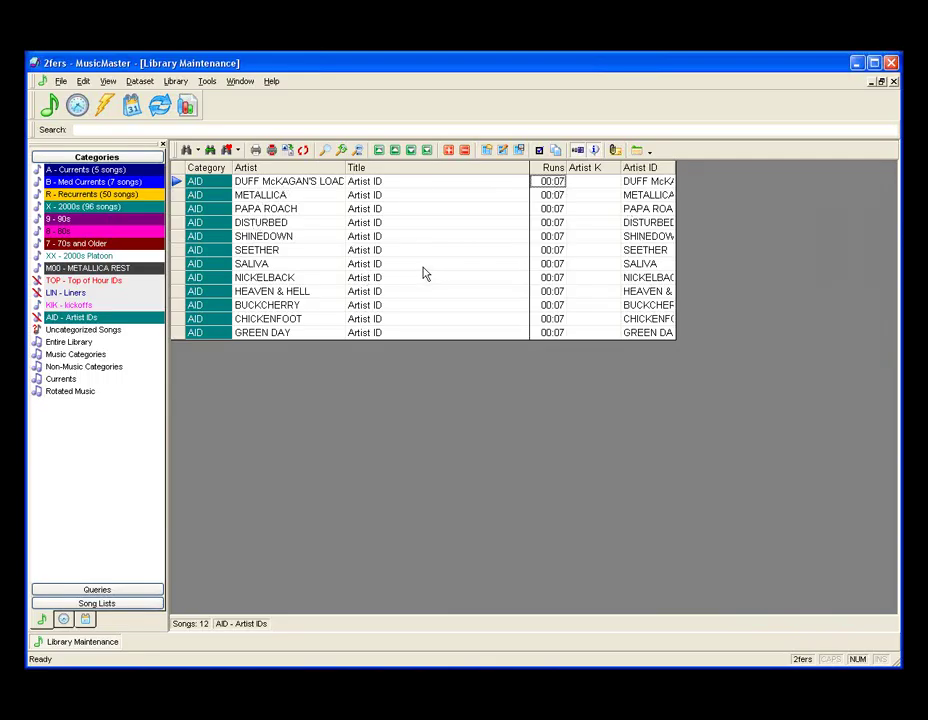
Step: Create a new format clock with the ID A5 and the description Artist ID
click(78, 106)
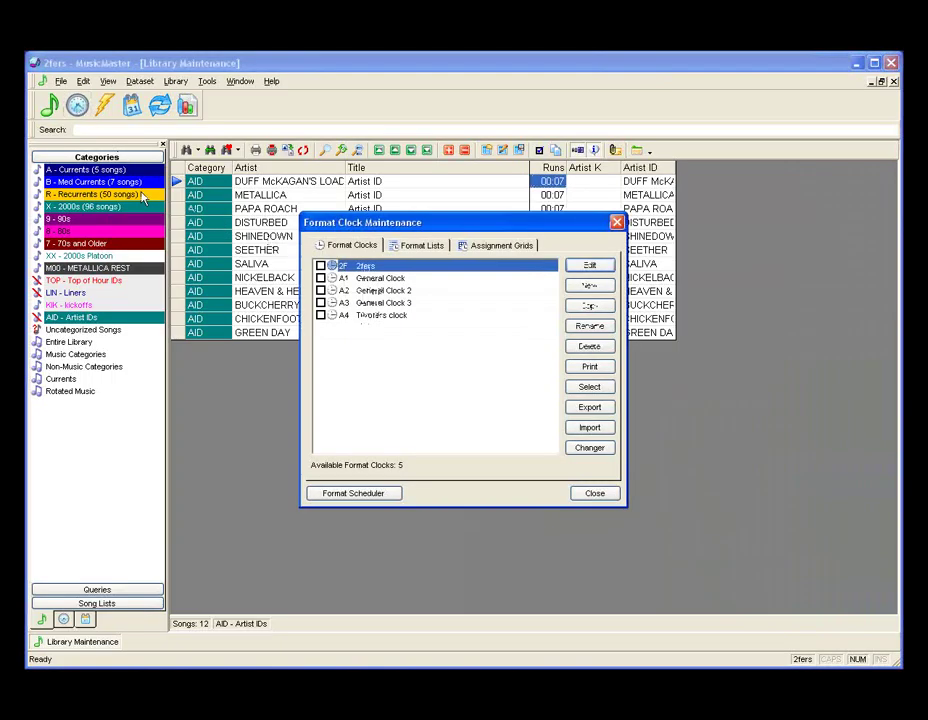
click(588, 286)
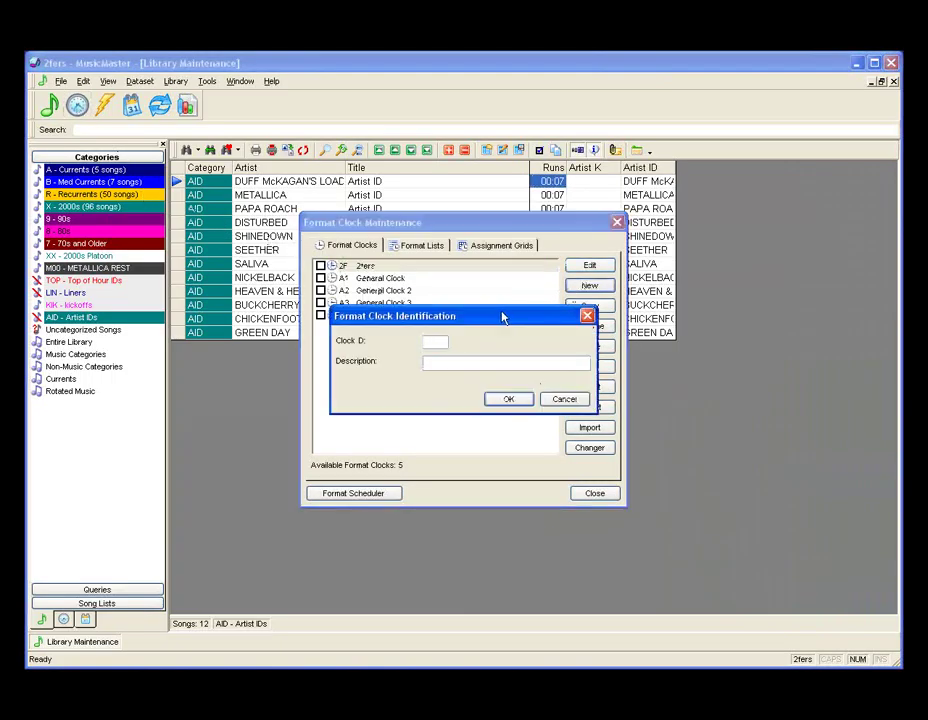
text(A5)
click(512, 399)
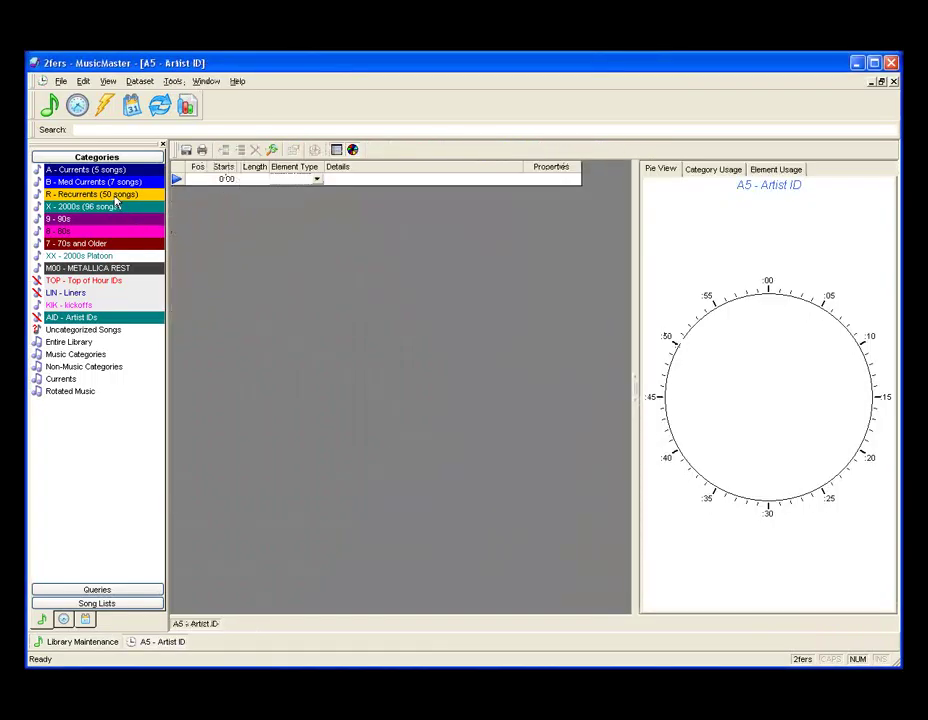
Step: Add the R - Recurrents, X - 2000s, A - Currents, 9 - 90s and 8 - 80s categories to the clock in that order
drag(113, 196, 233, 179)
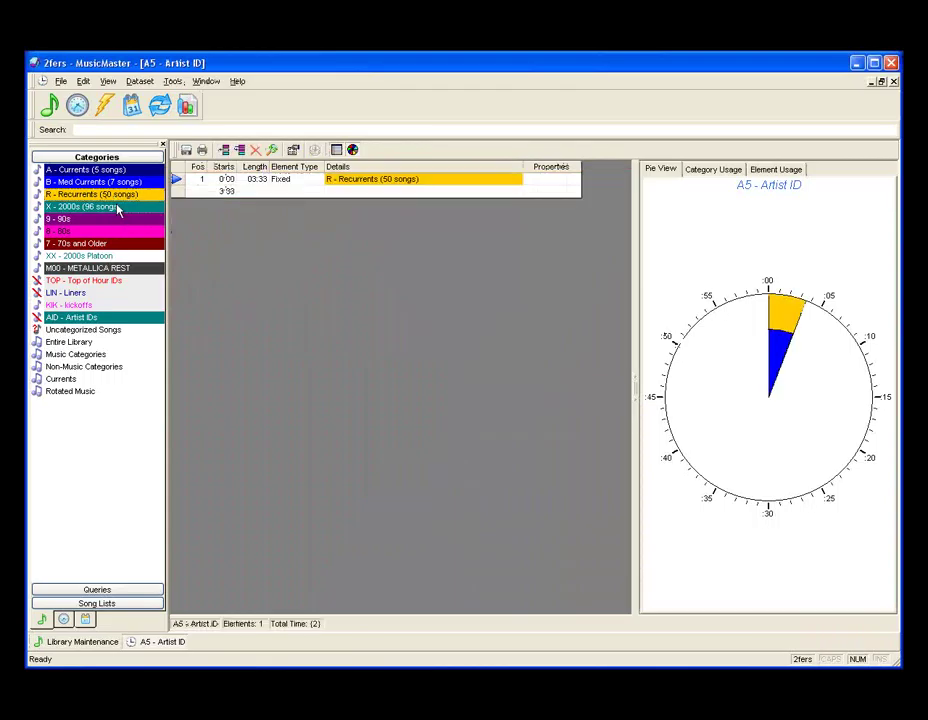
drag(118, 206, 240, 198)
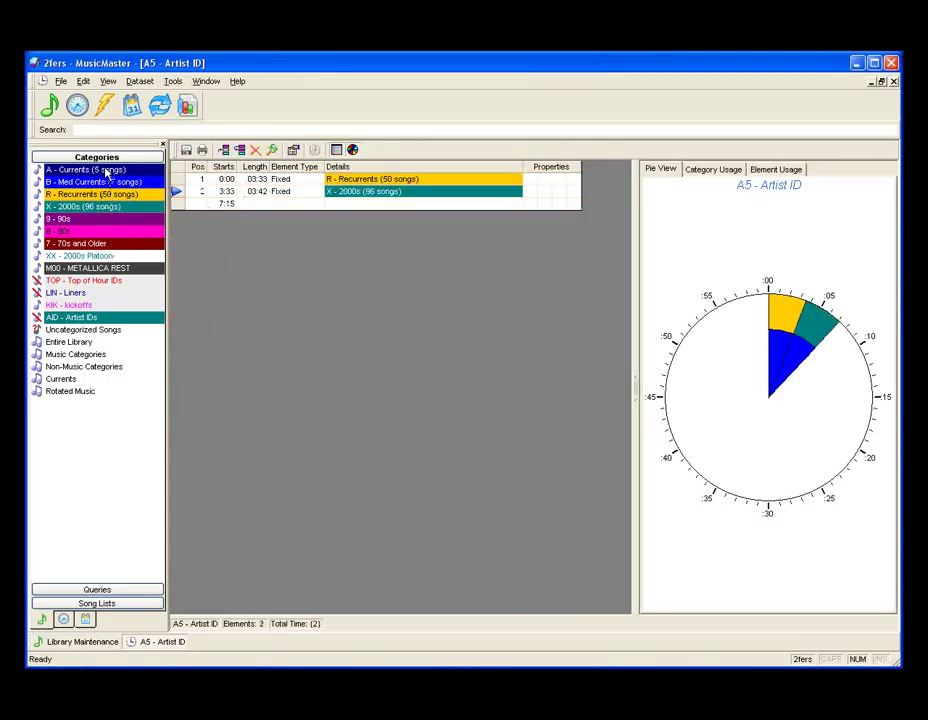
drag(106, 171, 228, 204)
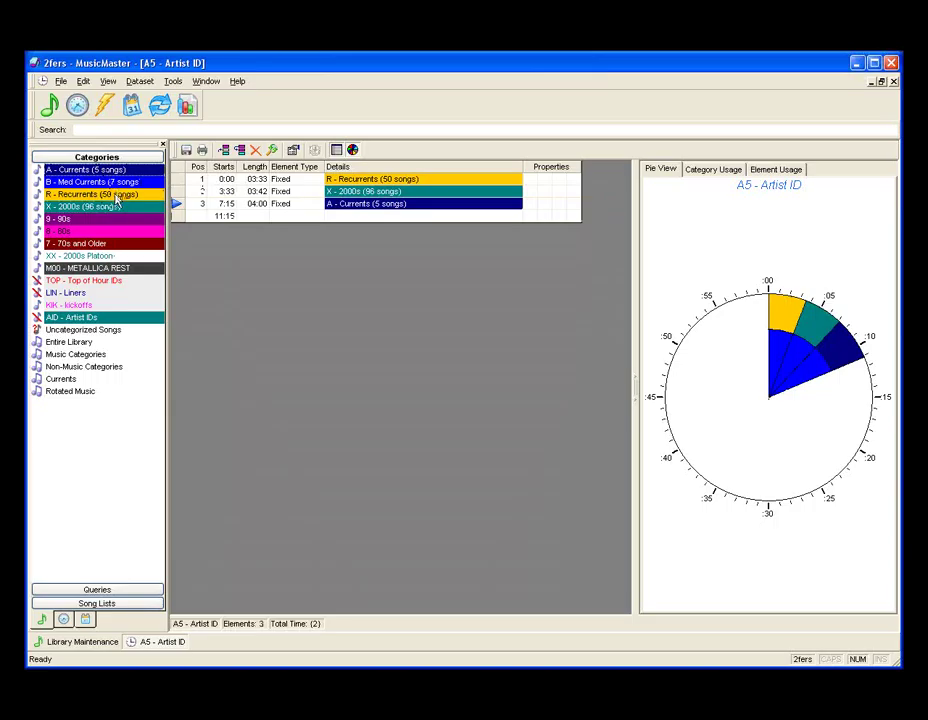
drag(106, 220, 204, 216)
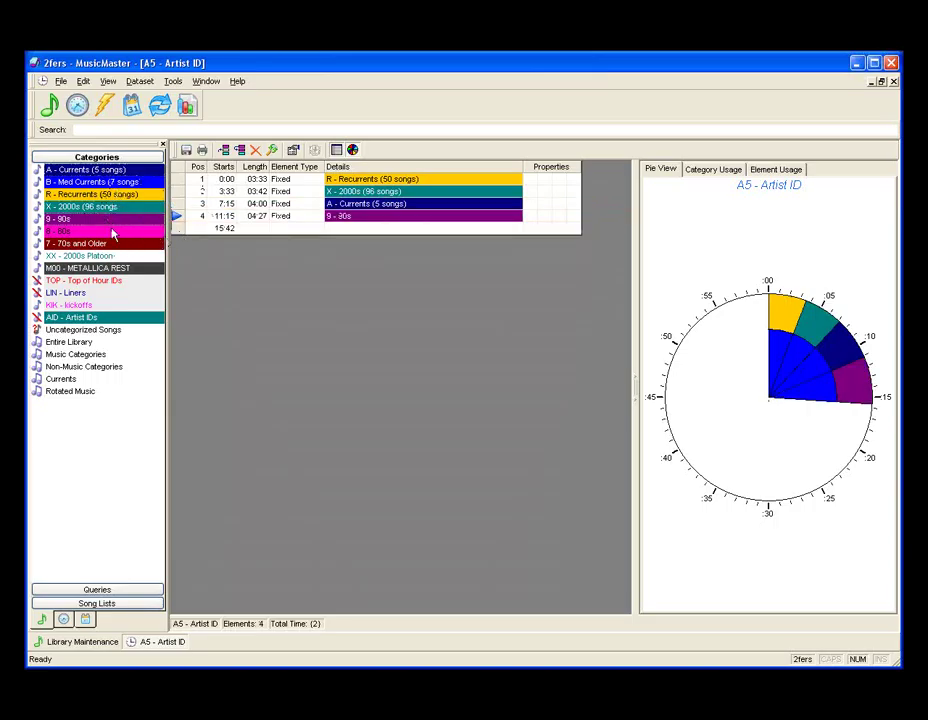
drag(95, 235, 222, 229)
Step: Insert an element before A - Currents in the clock and make it a Special Set
click(356, 206)
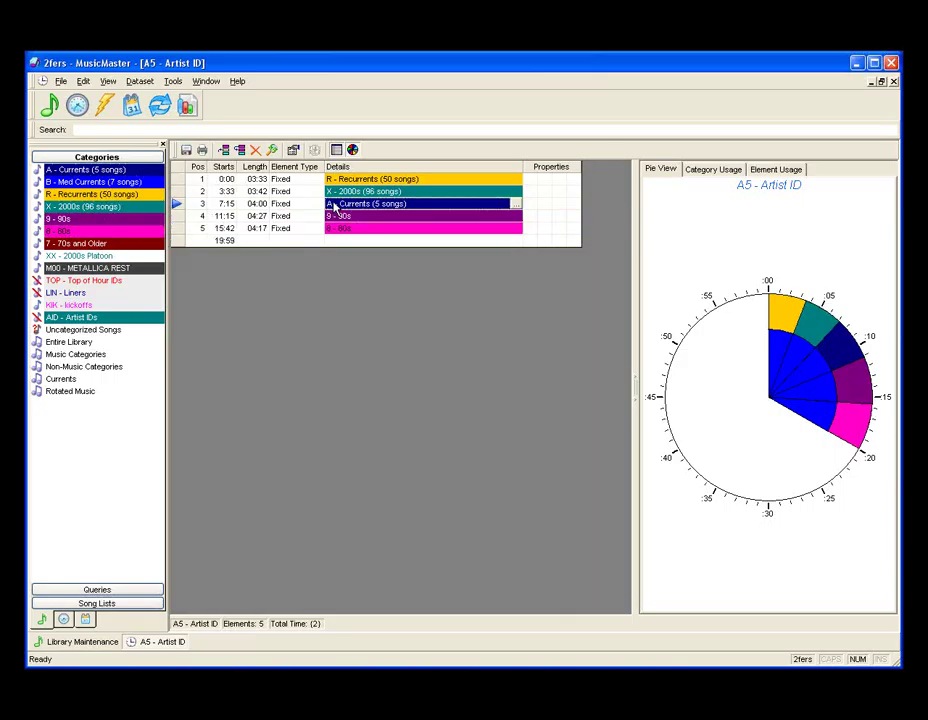
right_click(311, 209)
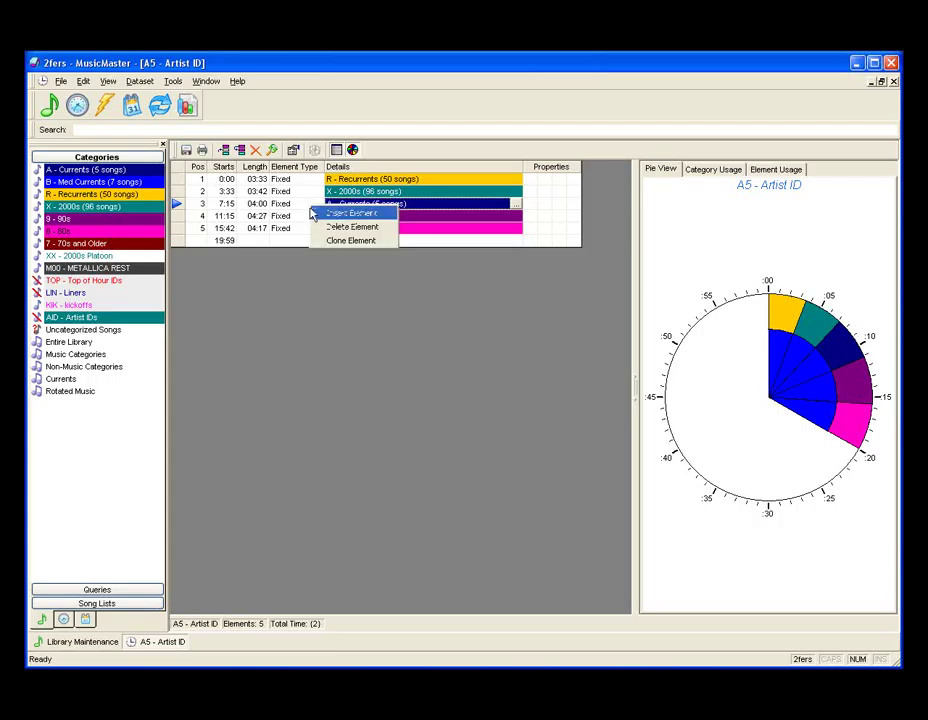
click(314, 213)
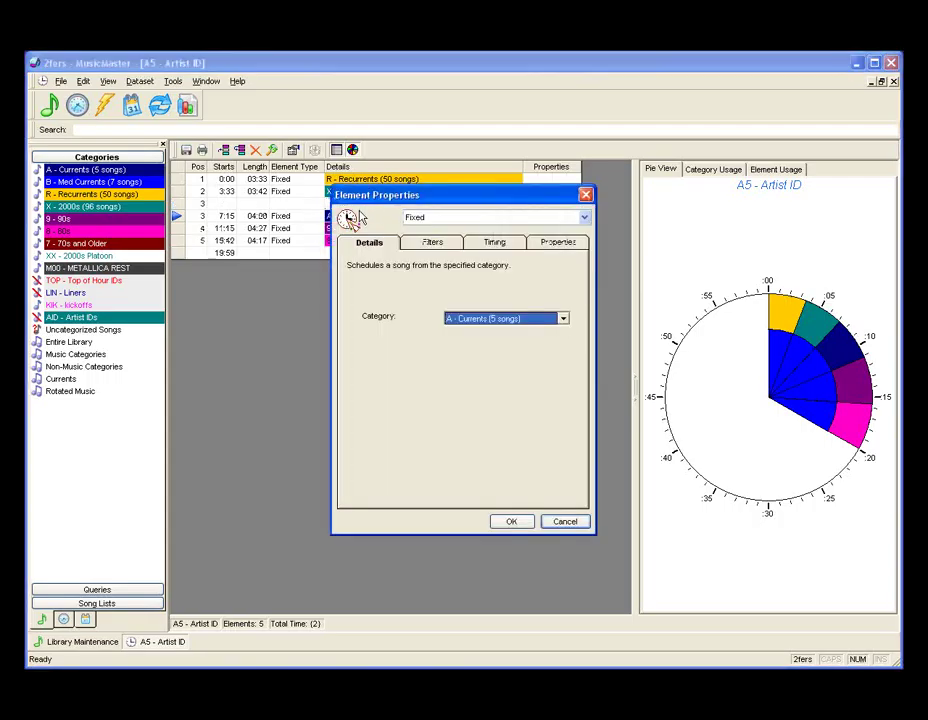
click(584, 218)
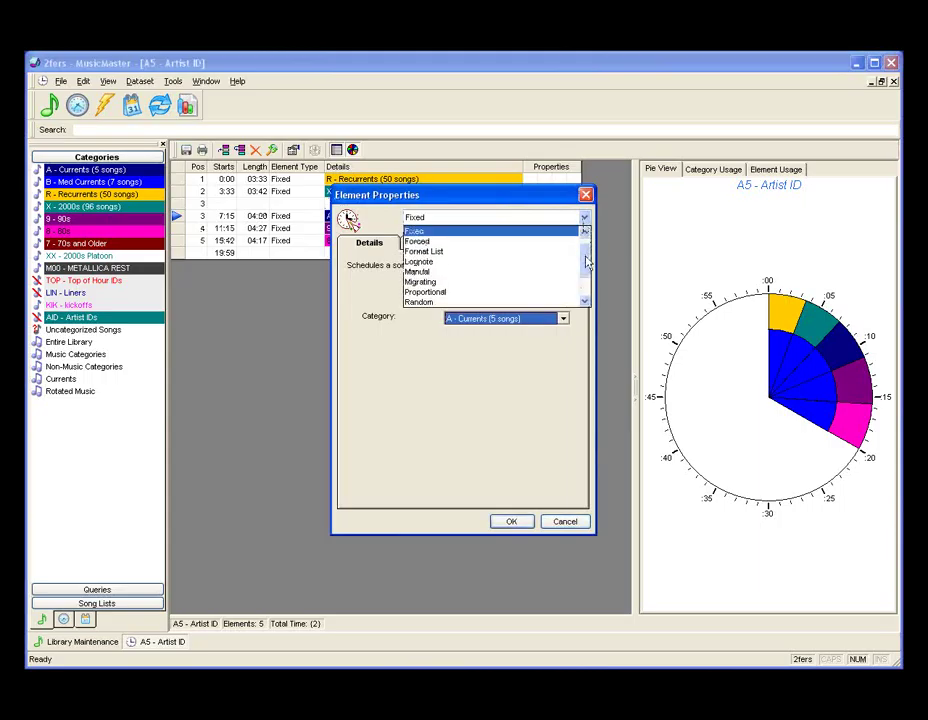
scroll(555, 280, down, 2)
click(556, 286)
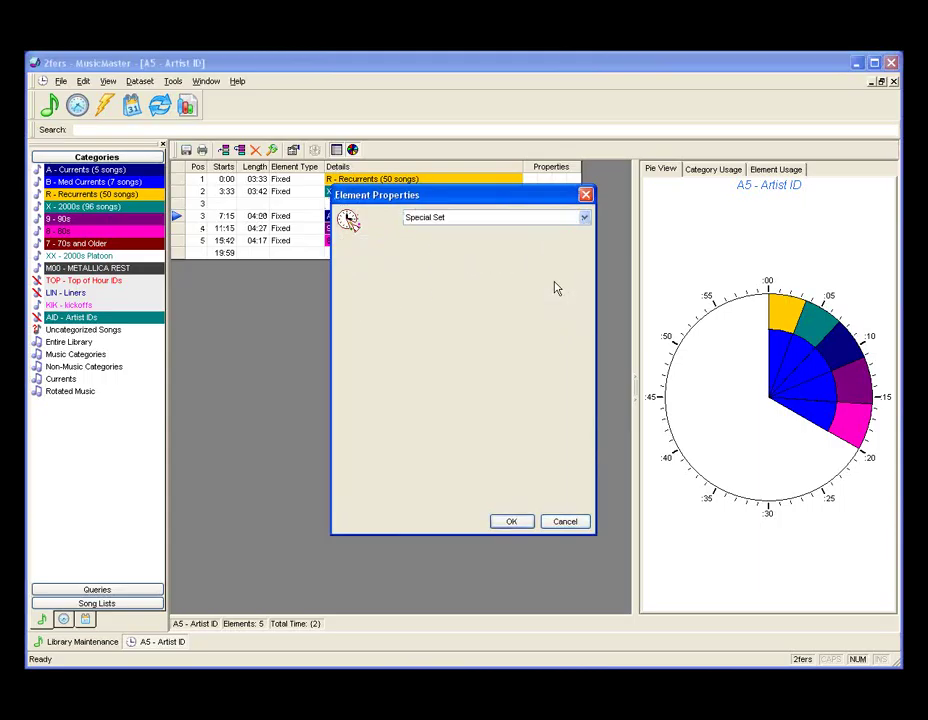
Step: Match the Special Set to the Next (Music only) song on the Artist ID field, comparing 1st to 1st
click(473, 297)
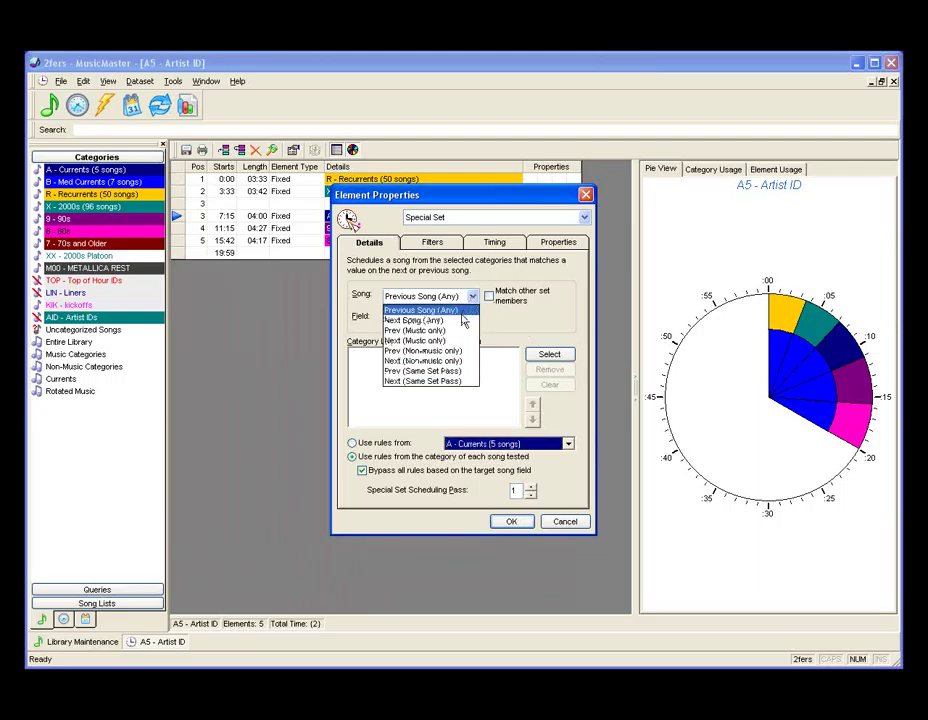
click(458, 341)
click(473, 318)
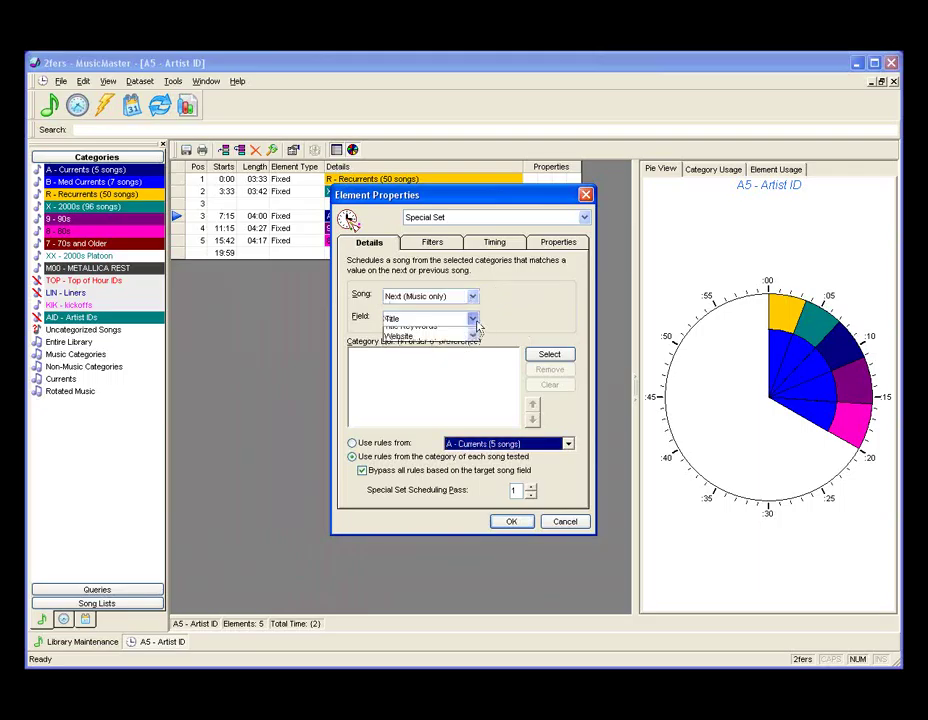
click(474, 335)
click(456, 341)
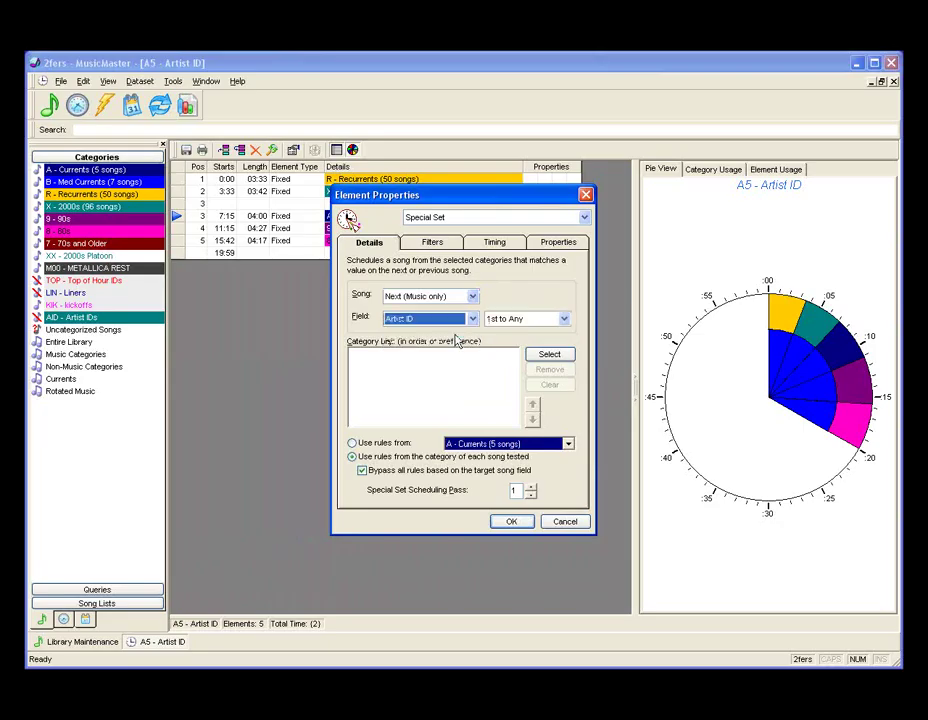
click(564, 318)
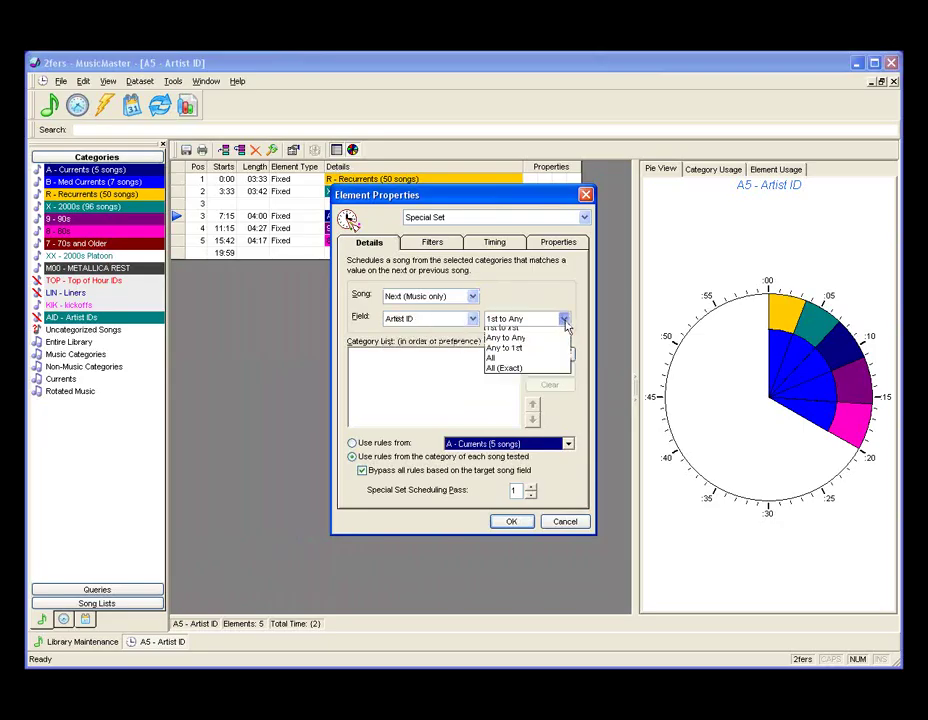
click(556, 344)
Step: Choose AID - Artist IDs as the Special Set's category, set its scheduling pass to 2 and accept the element
click(553, 356)
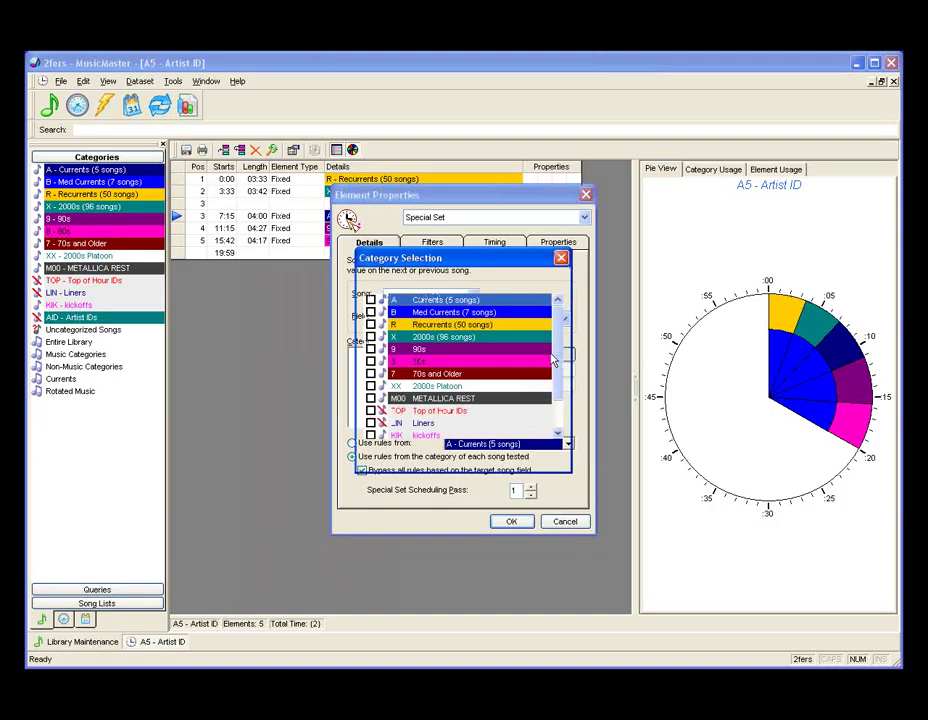
drag(559, 352, 558, 386)
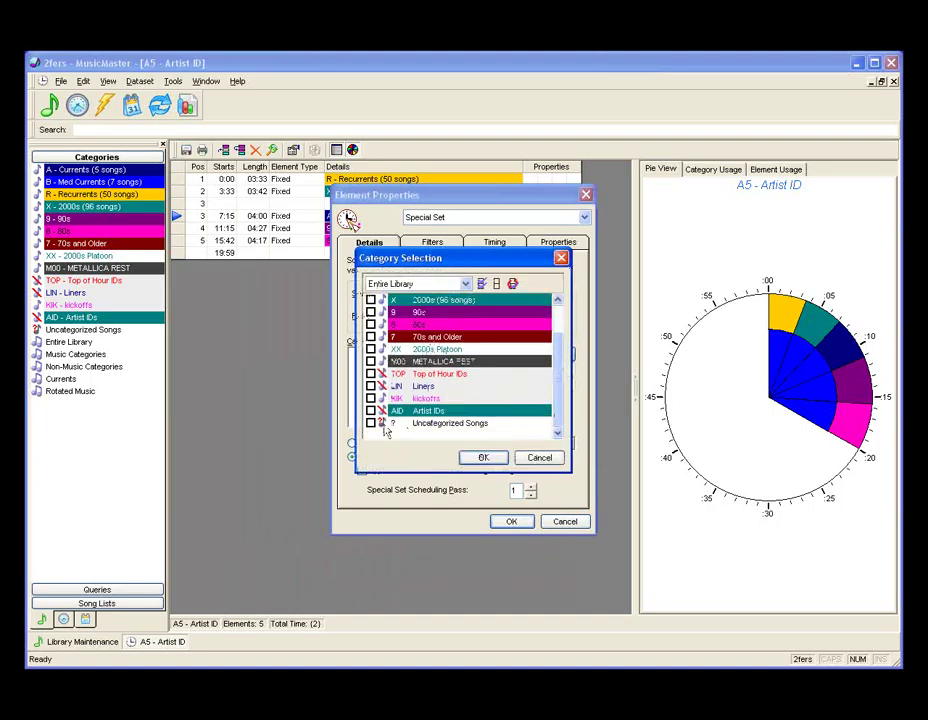
click(371, 411)
click(497, 459)
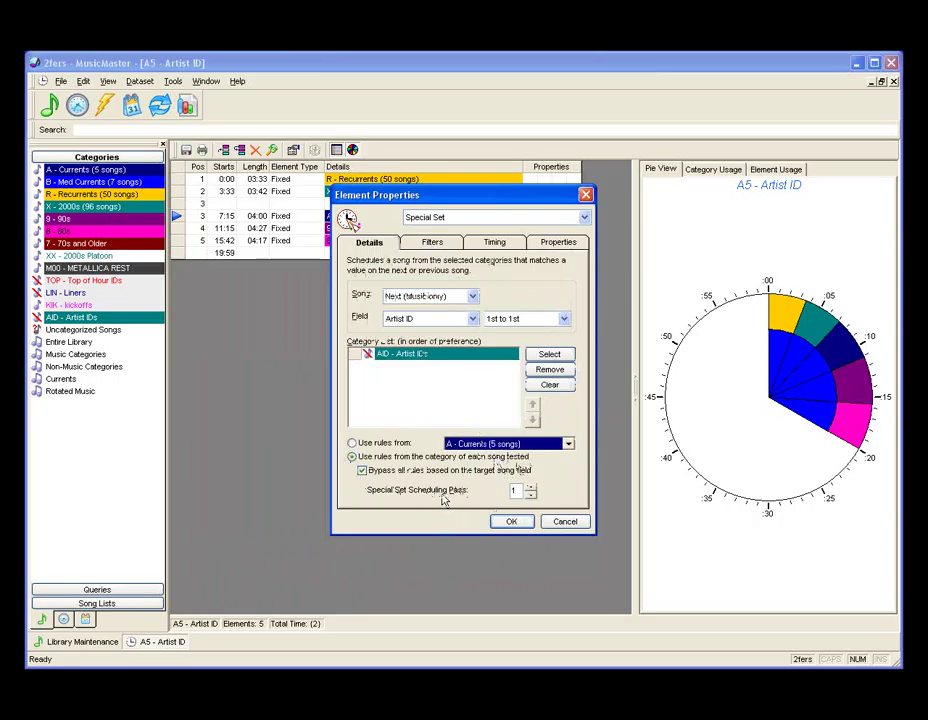
click(531, 487)
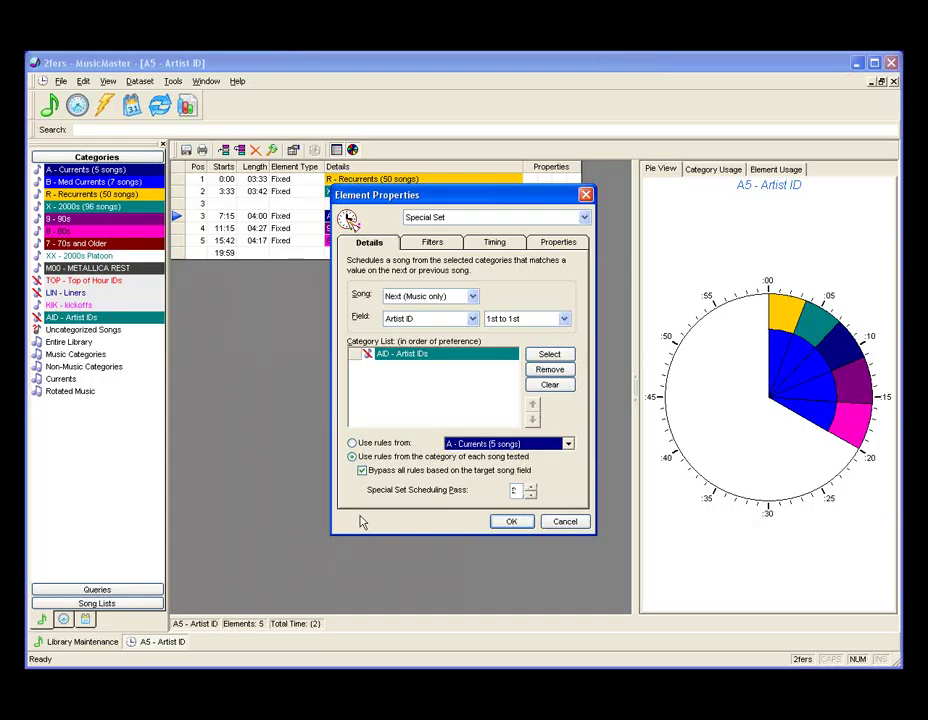
click(511, 521)
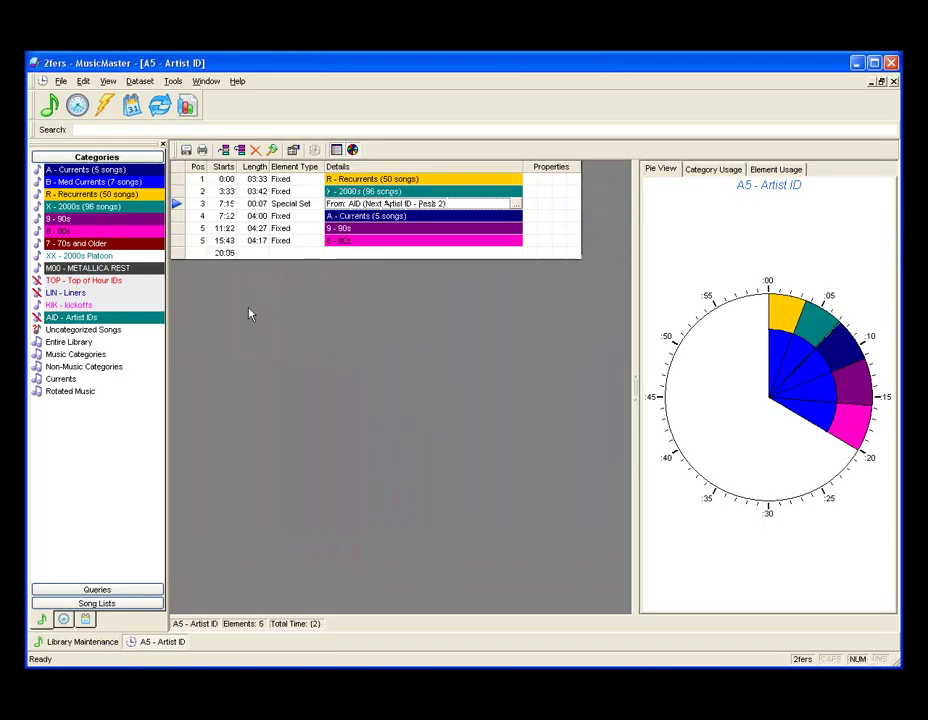
Step: In the scheduling properties, set the AID depth to 100% and move Special Sets 2 and AID ahead of Top of Hour IDs
right_click(60, 218)
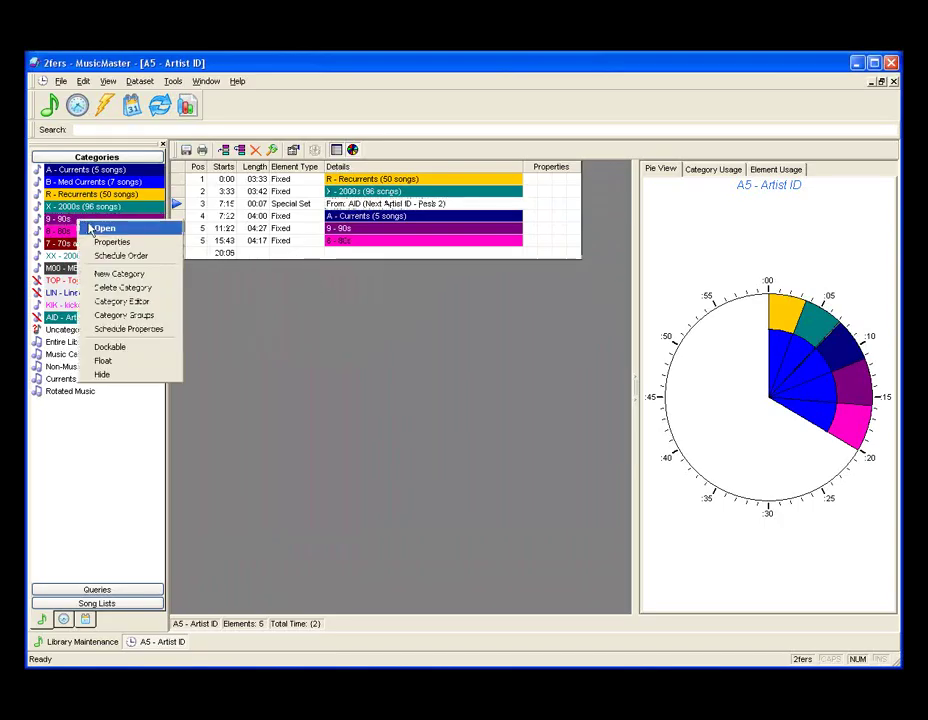
click(160, 338)
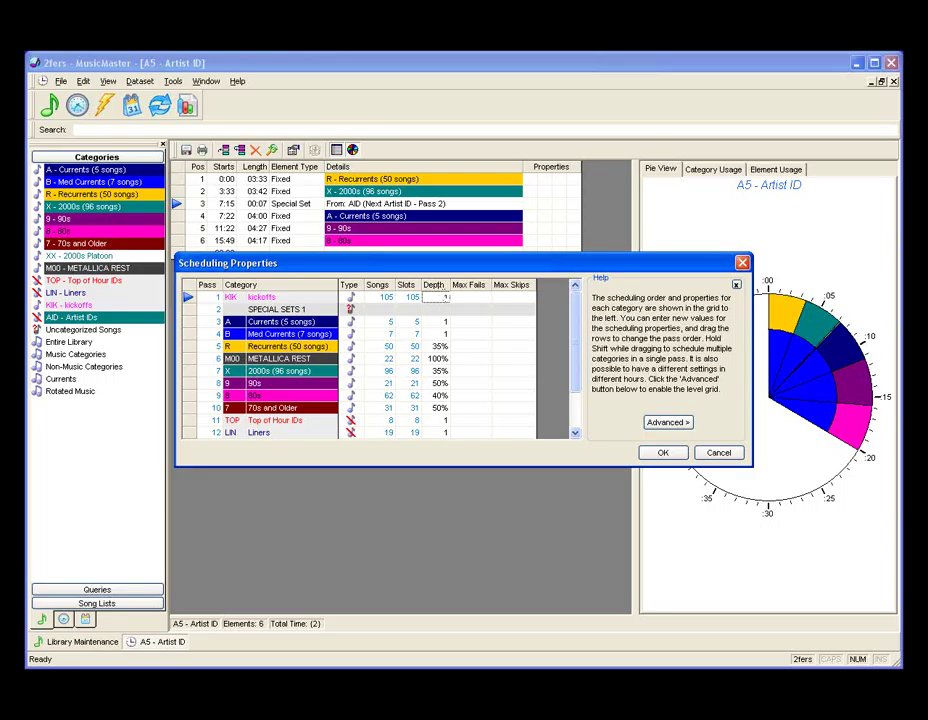
mouse_move(377, 313)
mouse_down()
mouse_move(424, 316)
mouse_move(400, 340)
mouse_move(290, 385)
mouse_move(530, 408)
mouse_move(574, 385)
mouse_move(574, 420)
mouse_move(429, 408)
mouse_move(440, 414)
mouse_move(600, 405)
mouse_move(436, 440)
mouse_up()
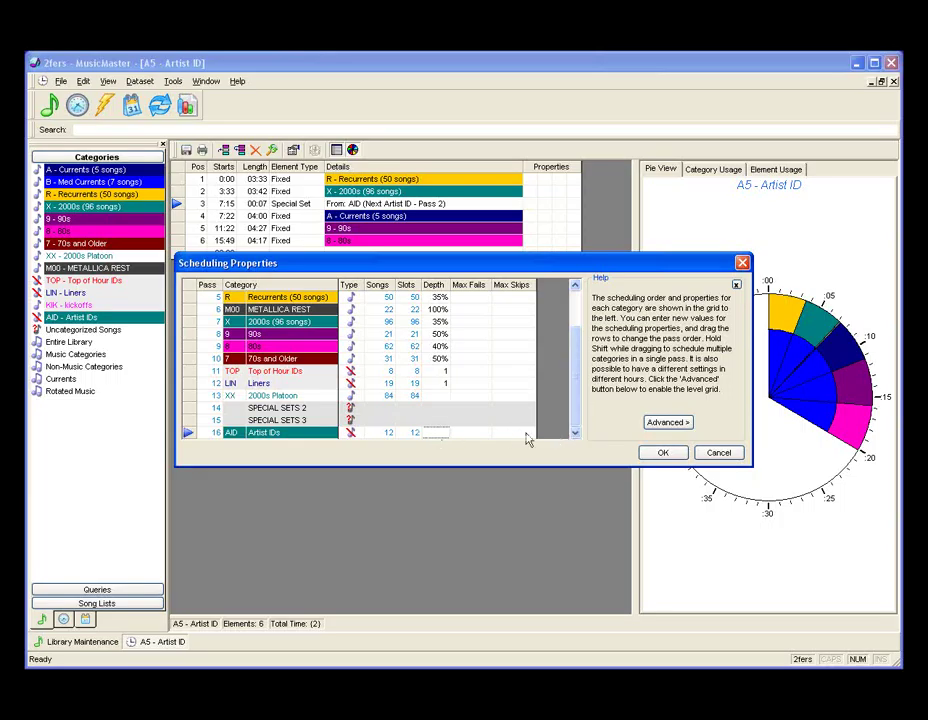
text(100%)
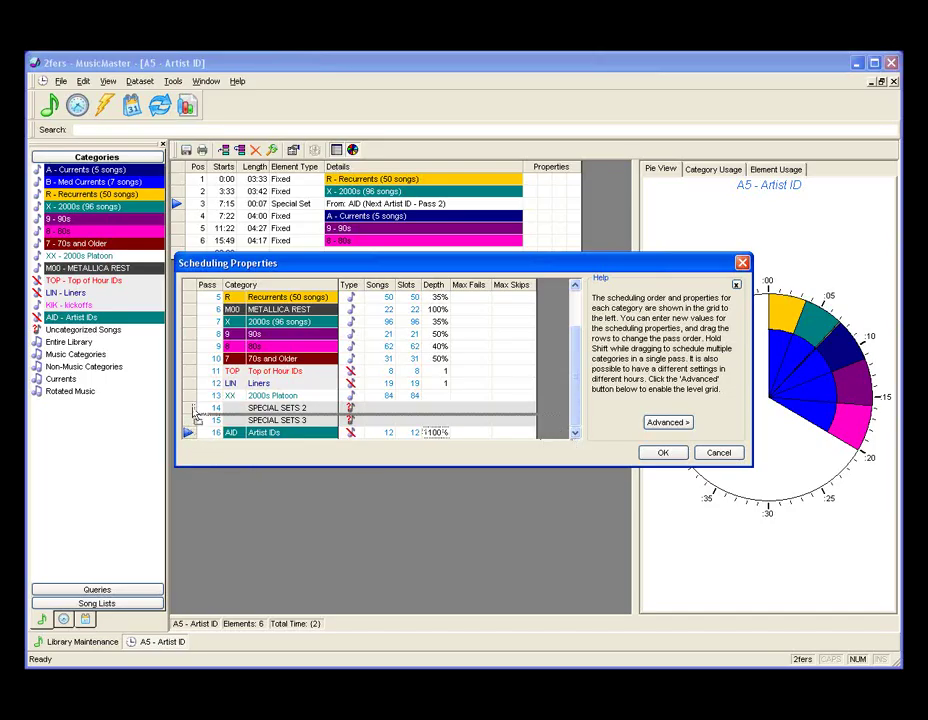
drag(196, 432, 194, 385)
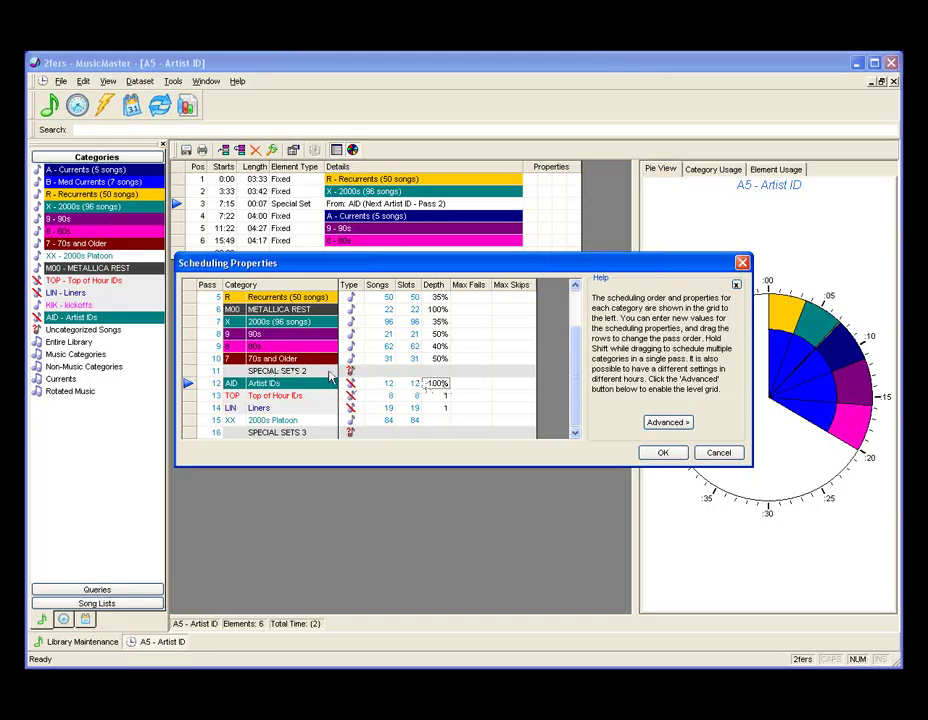
click(438, 386)
click(663, 454)
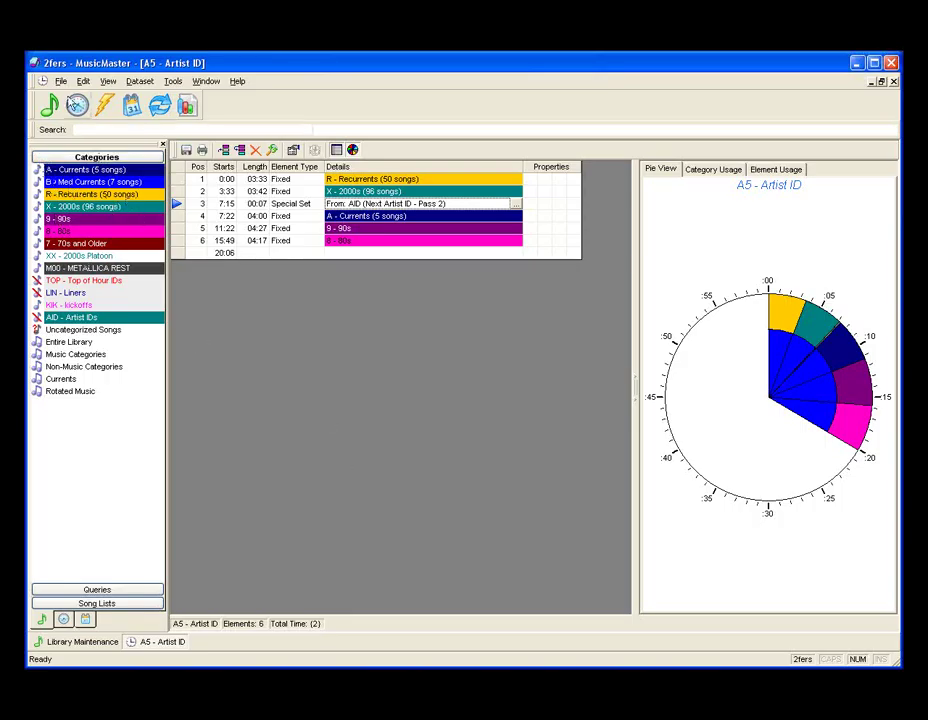
Step: Copy the A1 General Clock to a new format clock with the ID A6 and the description Special Sets
click(77, 114)
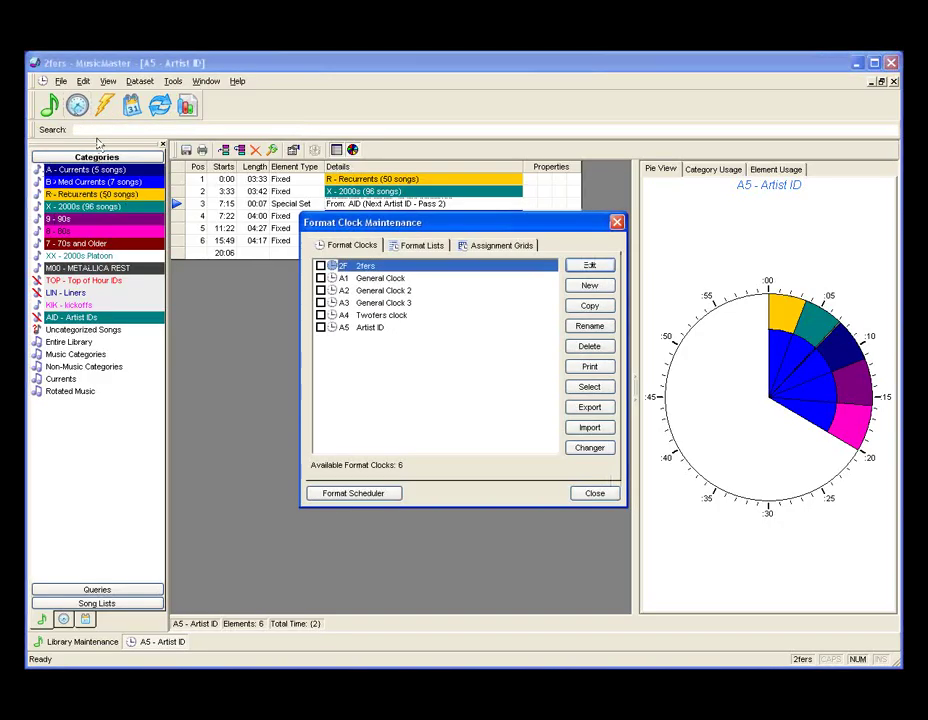
click(389, 279)
click(589, 305)
text(Special Set)
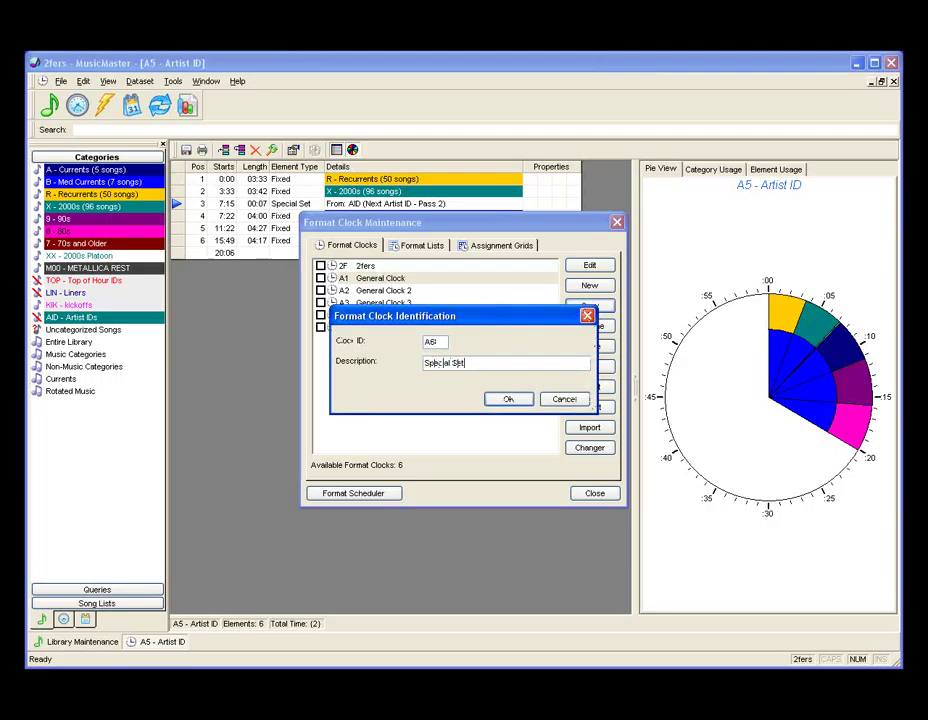
text(s)
click(506, 399)
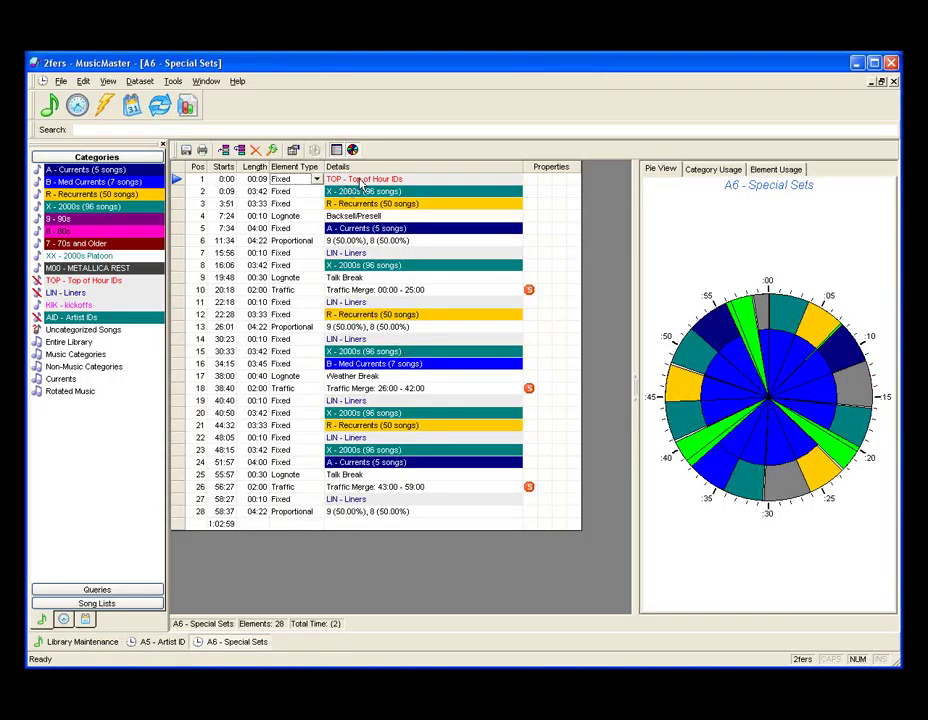
Step: Replace the Top of Hour IDs element in position 1 with KIK - kickoffs and change position 2 to a Special Set
click(318, 205)
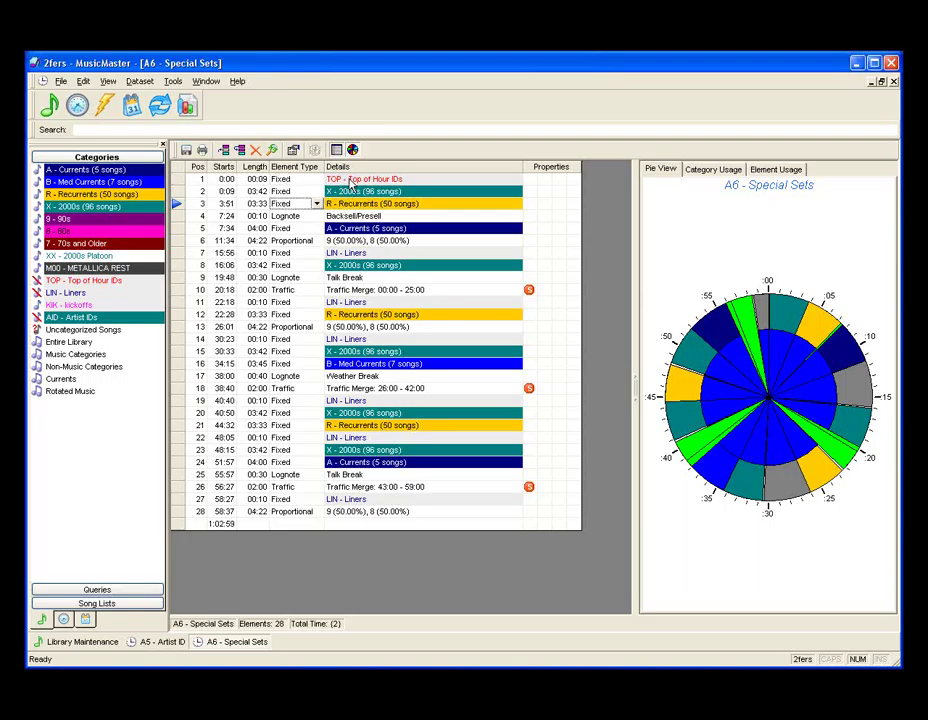
drag(78, 307, 289, 180)
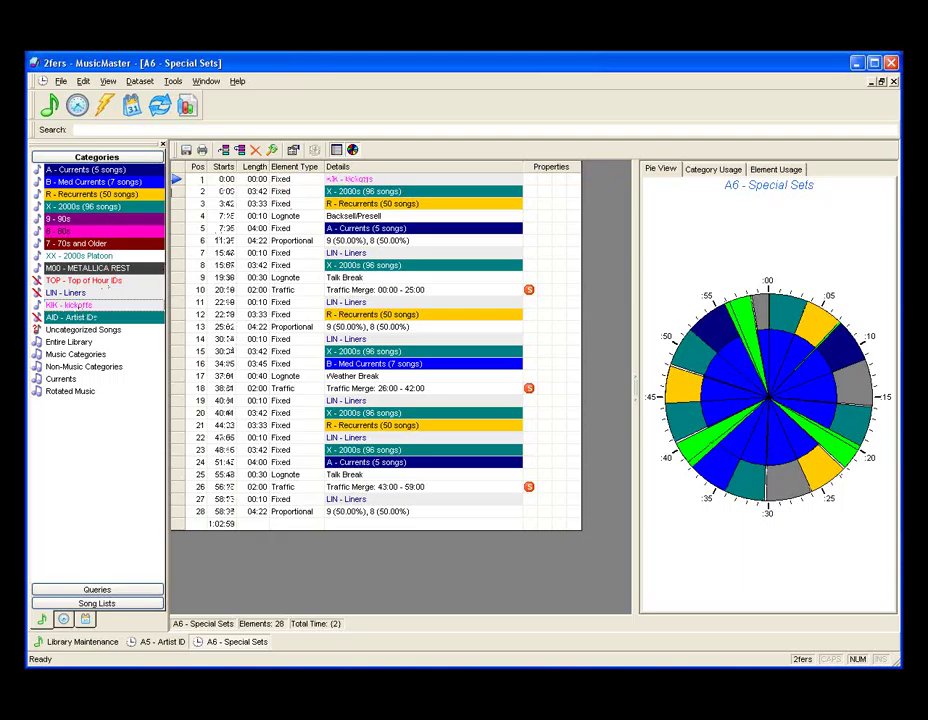
click(316, 192)
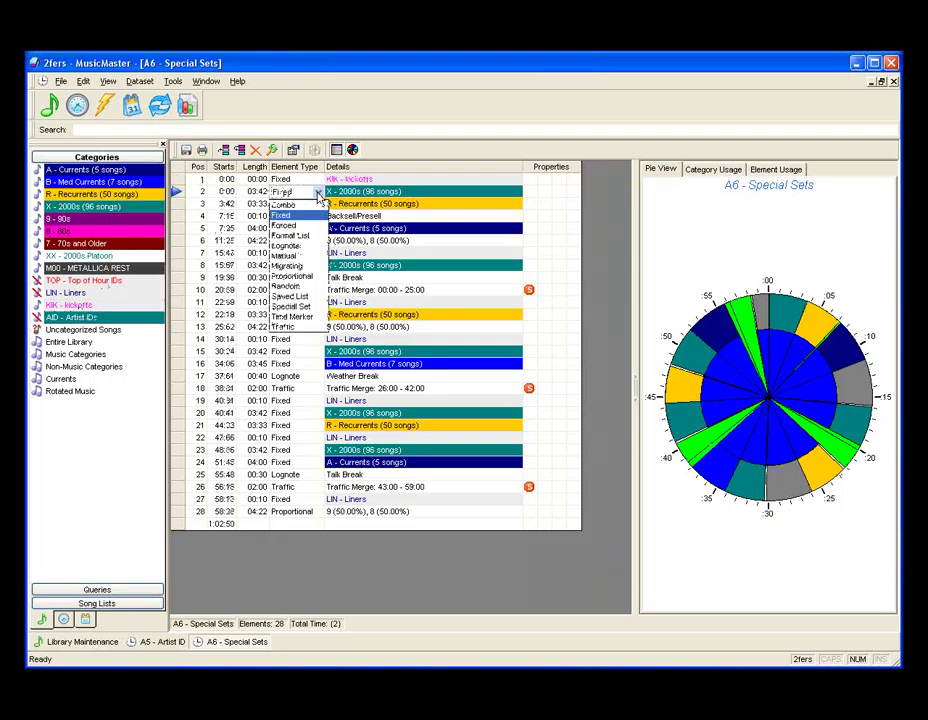
click(311, 312)
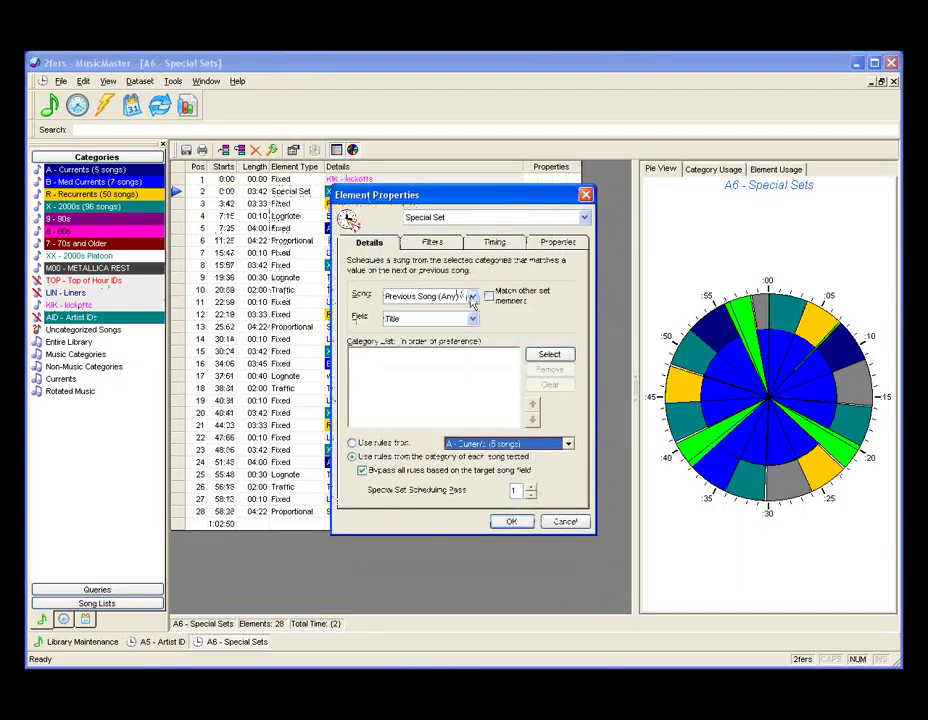
Step: Match the position 2 Special Set to the Prev (Music only) song on Artist Keywords, comparing 1st to 1st
click(472, 297)
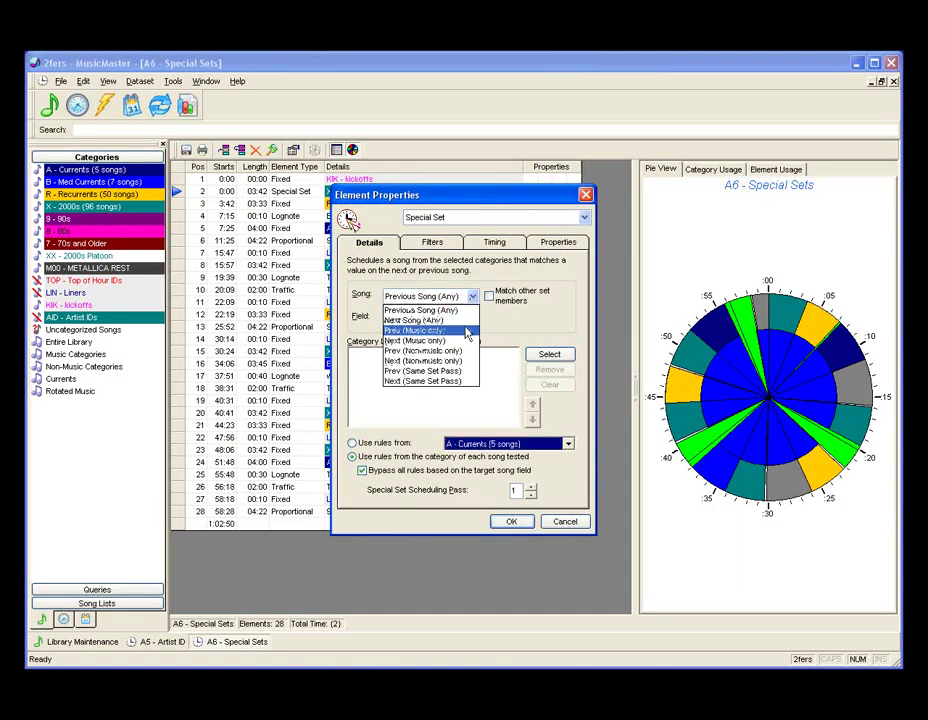
click(466, 332)
click(472, 318)
click(462, 335)
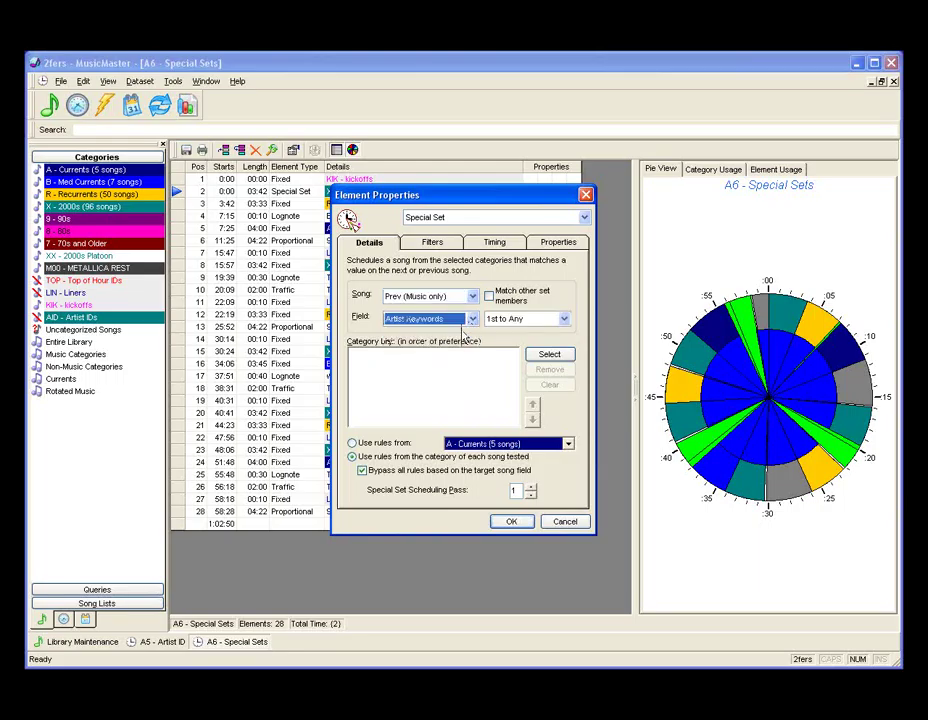
click(534, 320)
click(537, 344)
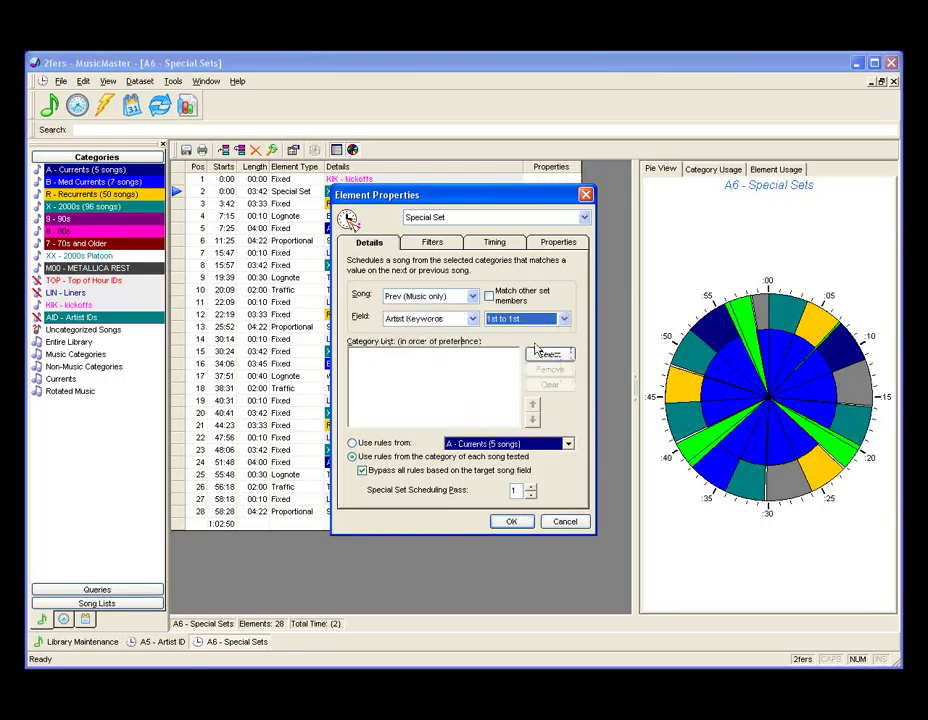
Step: Choose all Music Categories except KIK - kickoffs as the Special Set's category list
click(549, 353)
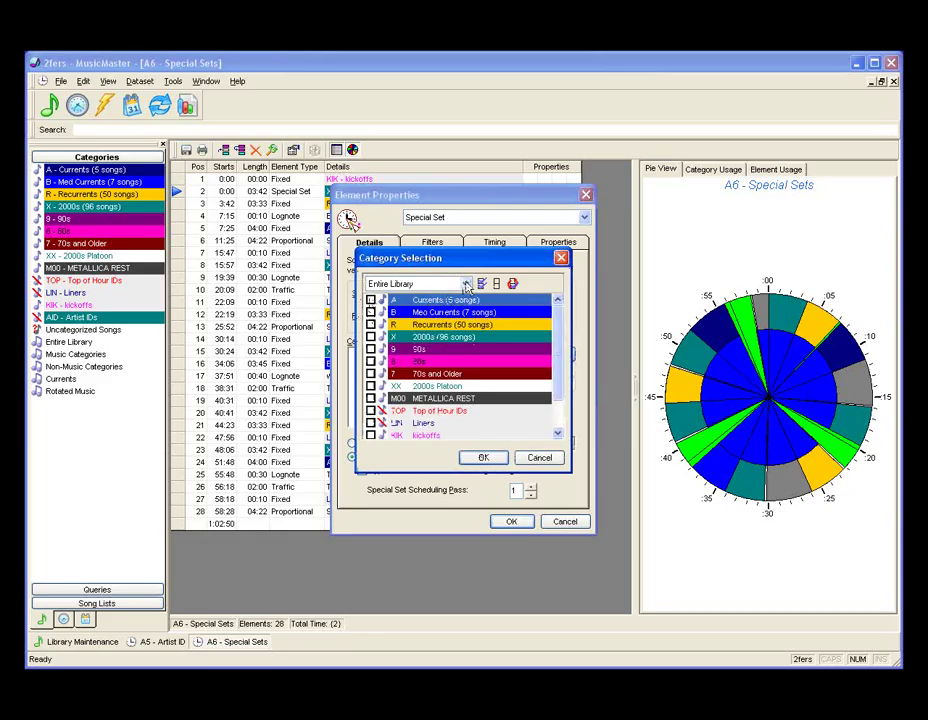
click(465, 284)
click(400, 306)
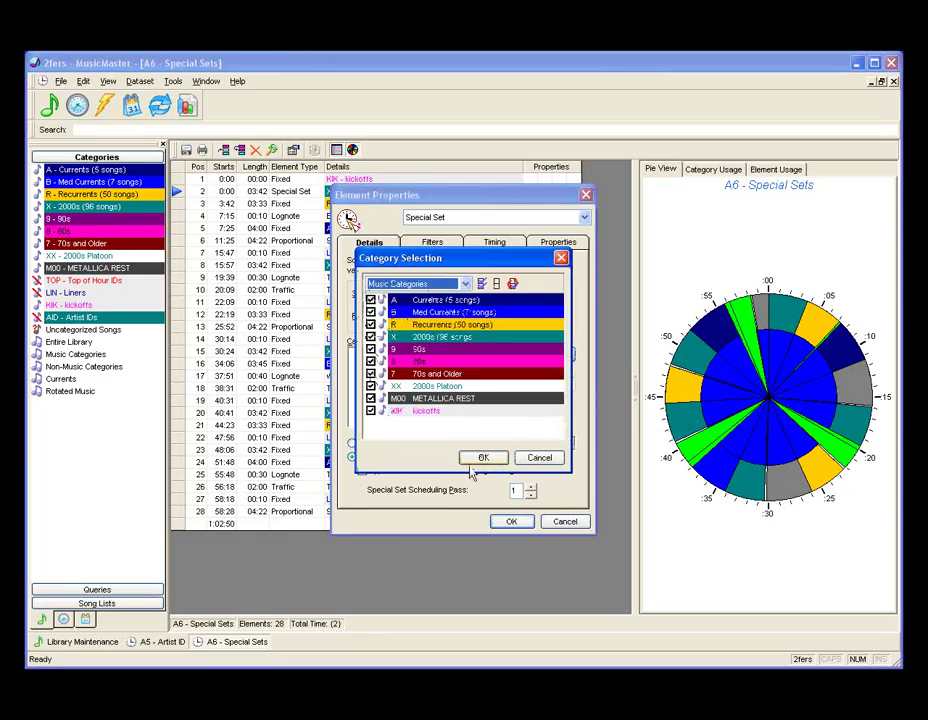
click(426, 412)
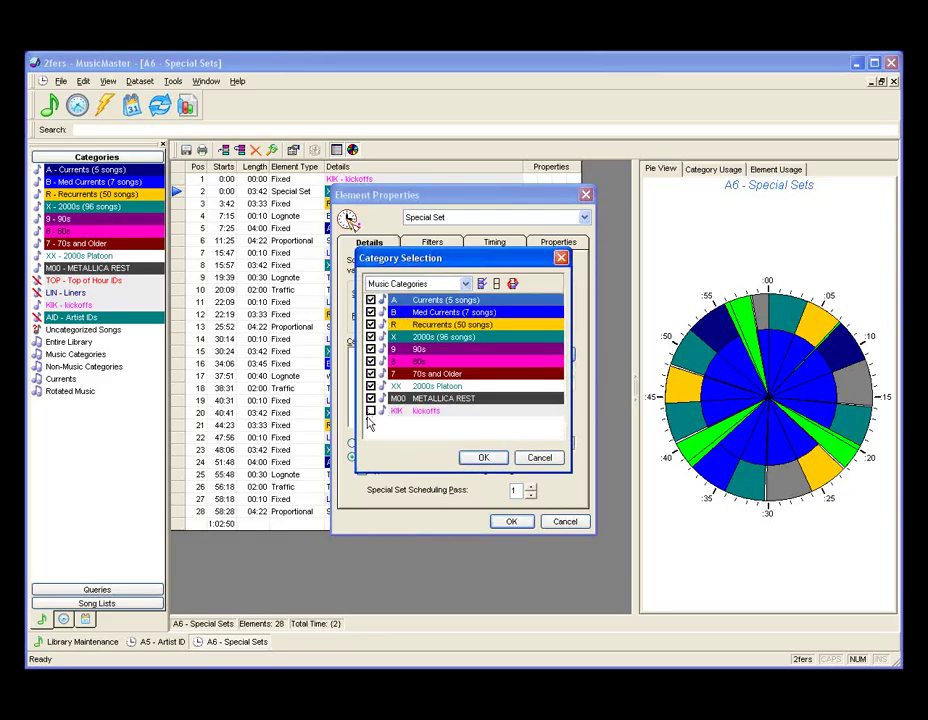
click(481, 461)
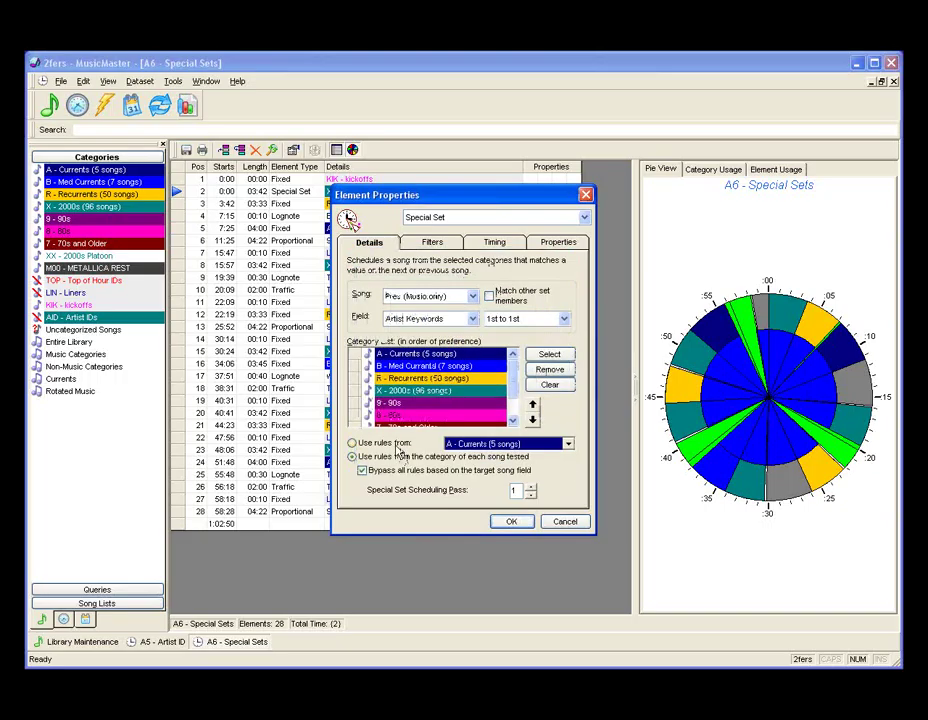
Step: Put X - 2000s first and 8 - 80s second in the category preference order, and accept the Special Set
drag(356, 390, 354, 354)
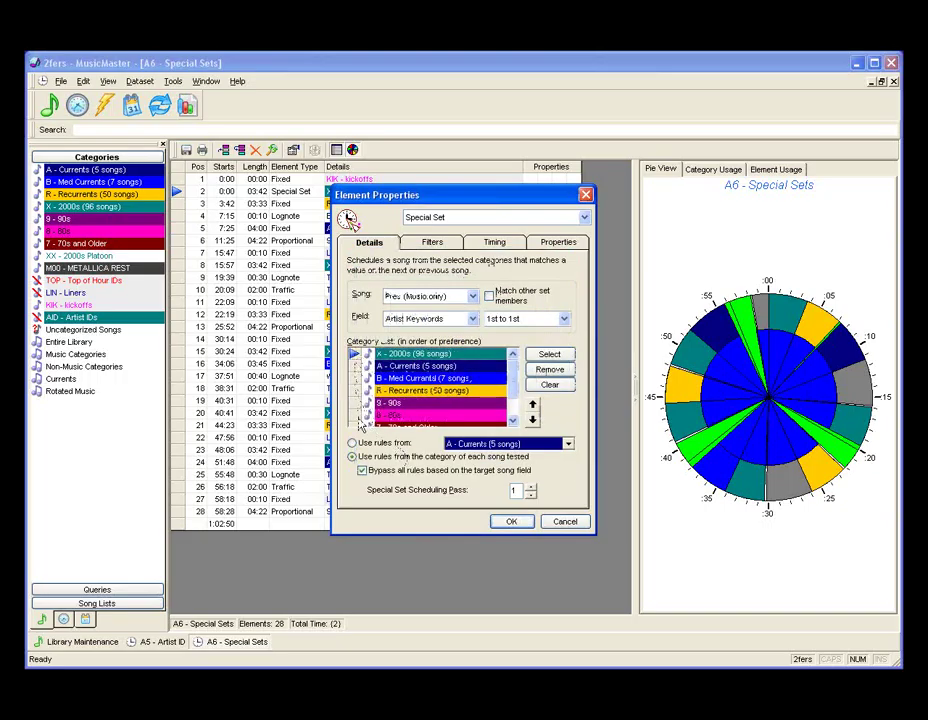
drag(356, 415, 356, 366)
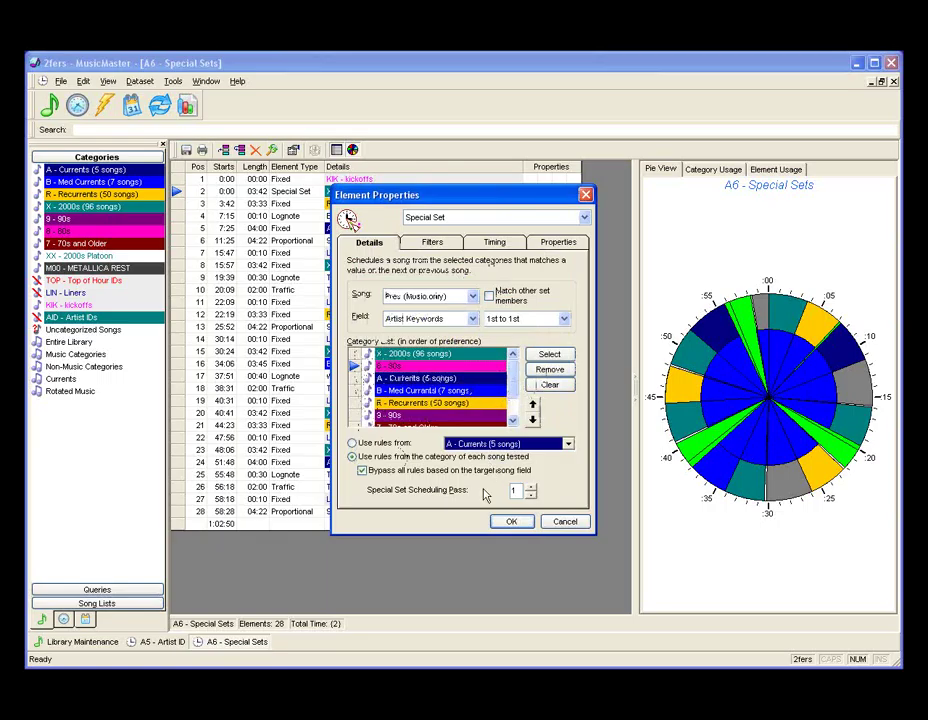
click(511, 521)
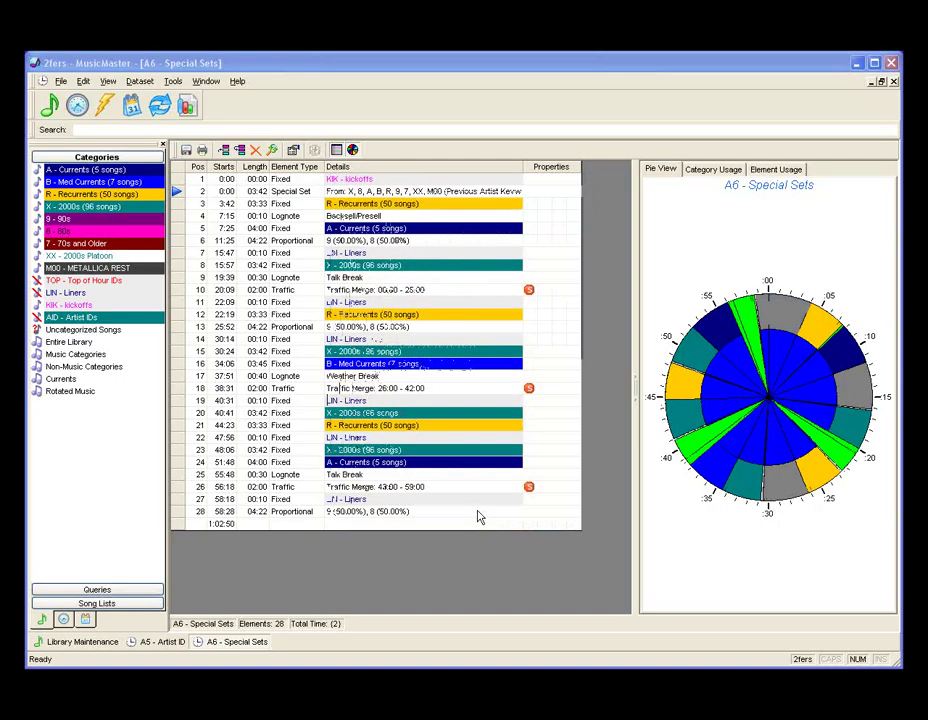
Step: Clone the Special Set in position 2 and delete the R - Recurrents element directly below the copy
right_click(297, 194)
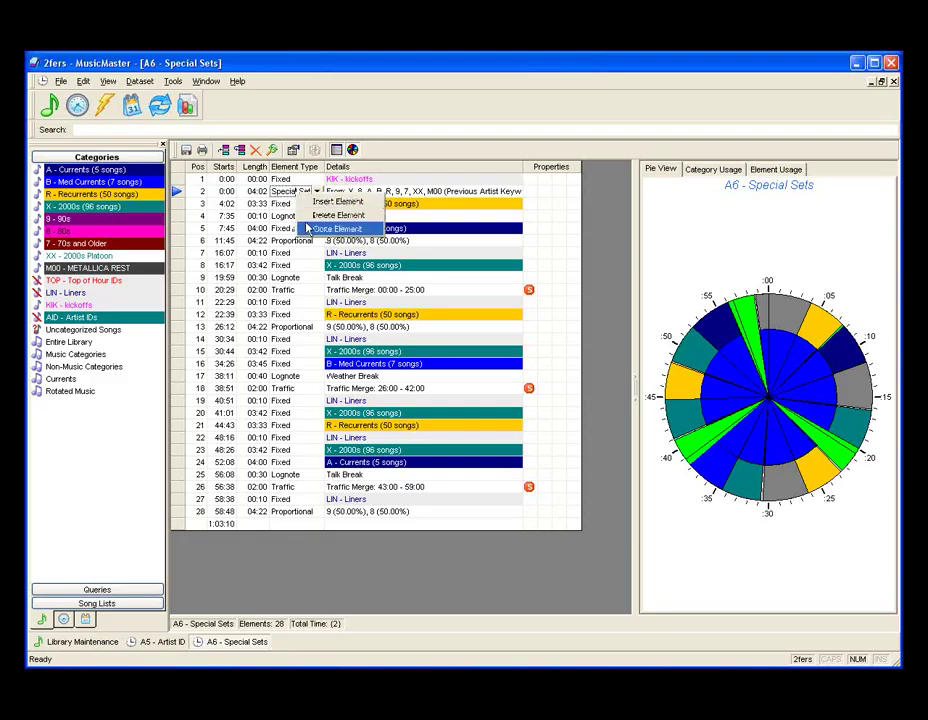
click(330, 228)
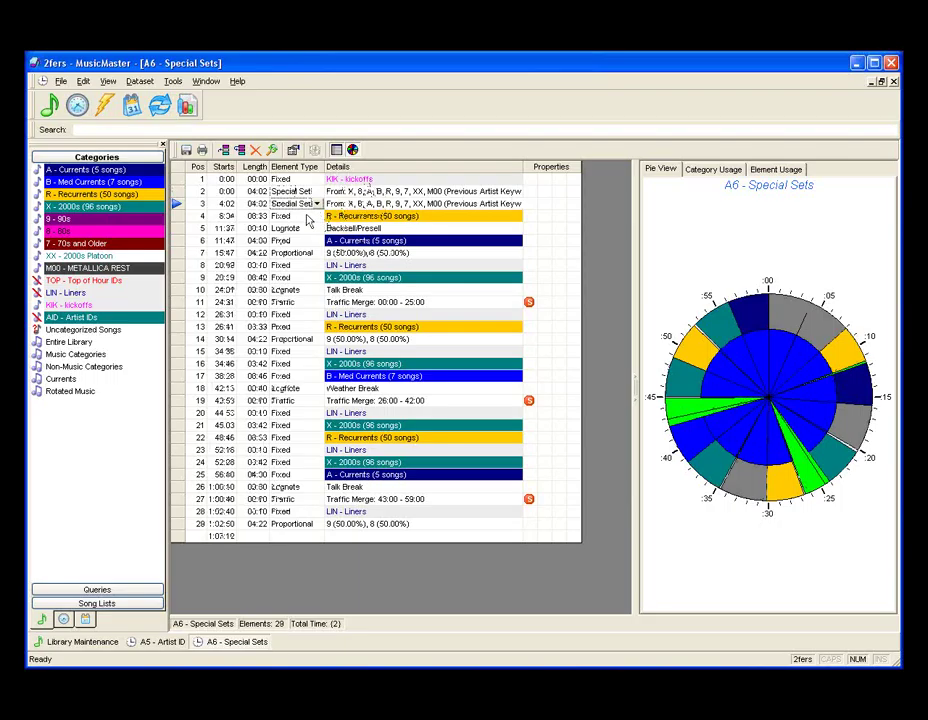
click(255, 149)
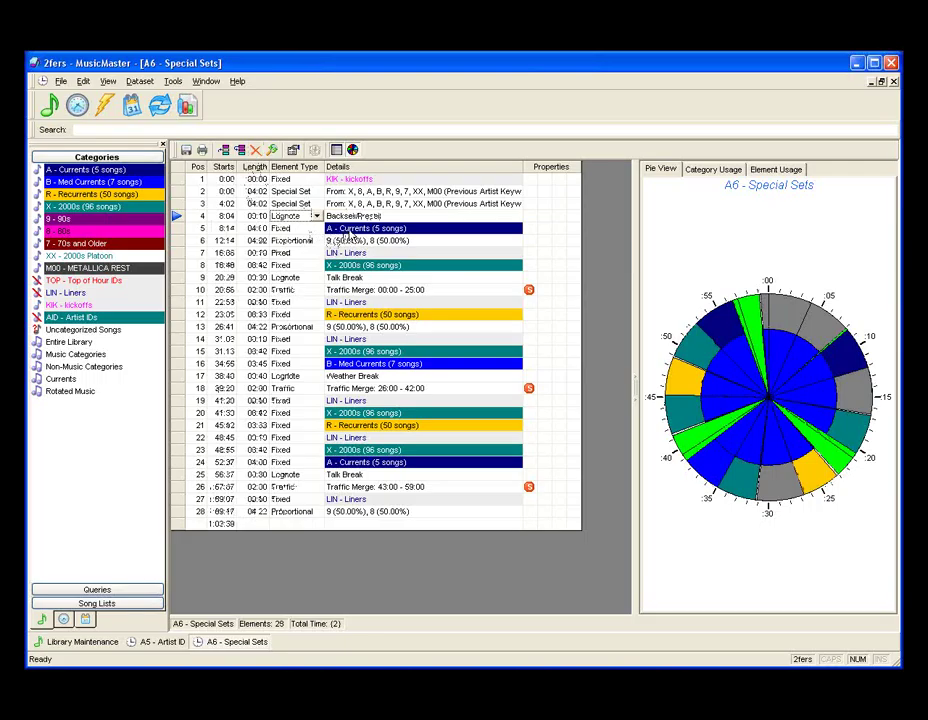
Step: Change the Backsell/Presell lognote in position 4, just before the A - Currents element, to a Special Set
click(351, 230)
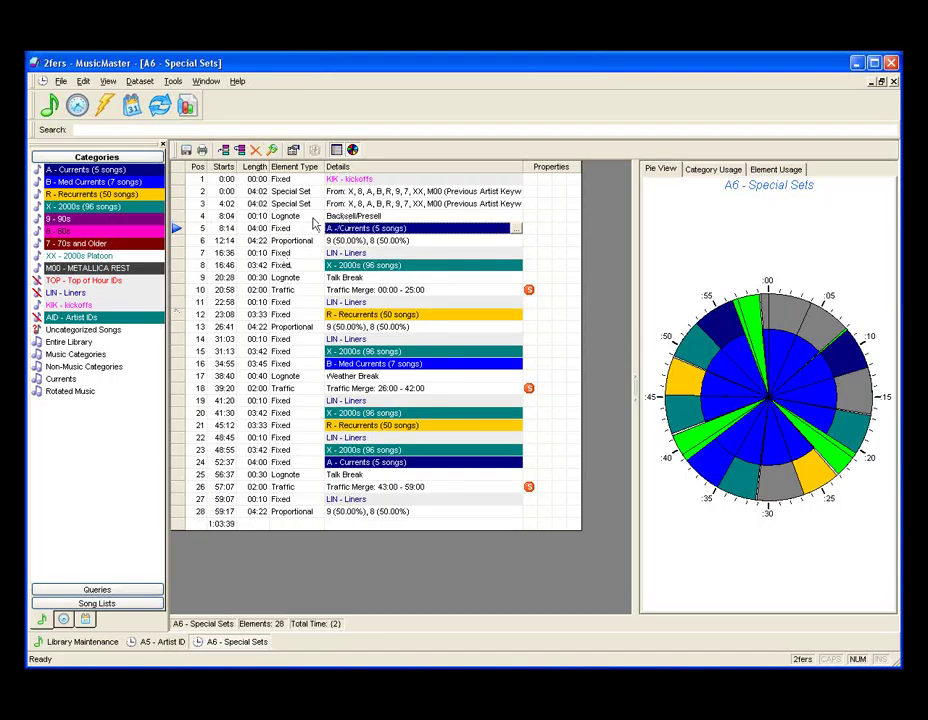
click(315, 215)
click(318, 217)
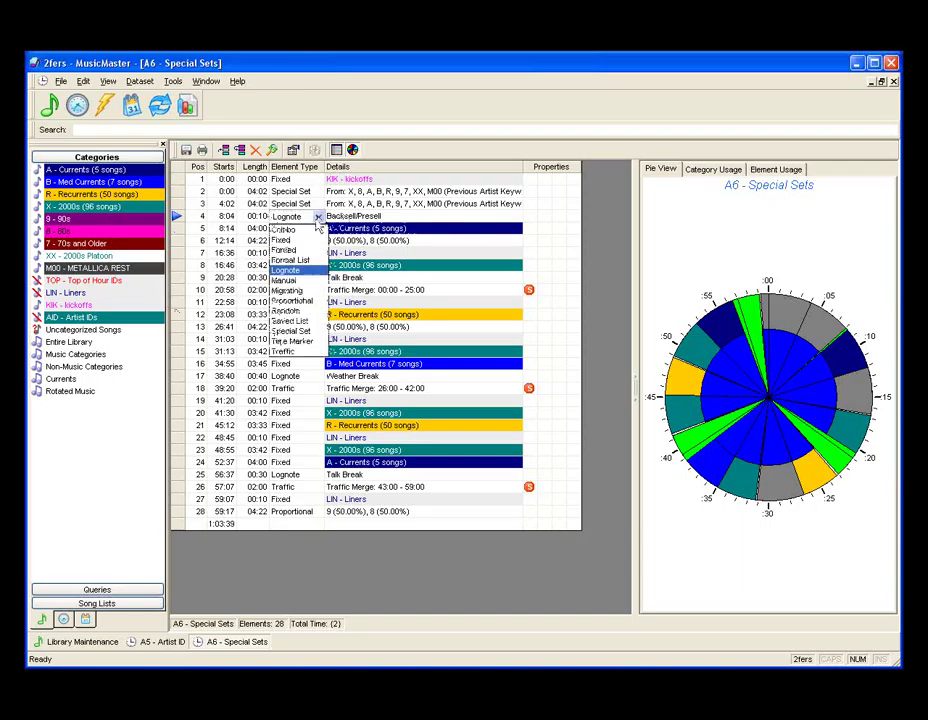
click(316, 338)
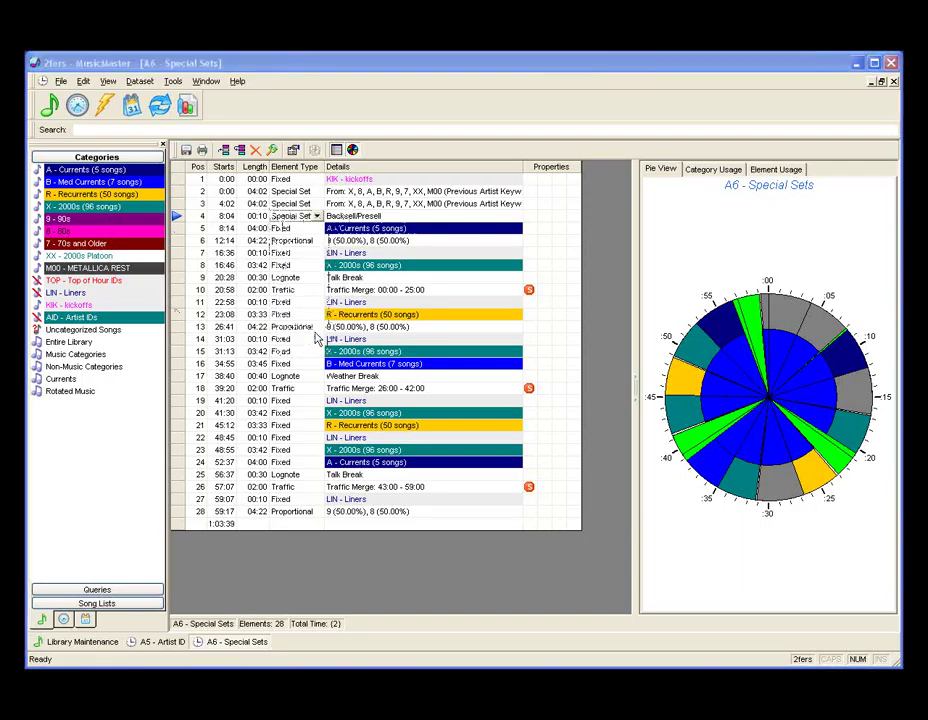
Step: Match the position 4 Special Set to the Next (Music only) song on the Artist ID field
click(473, 297)
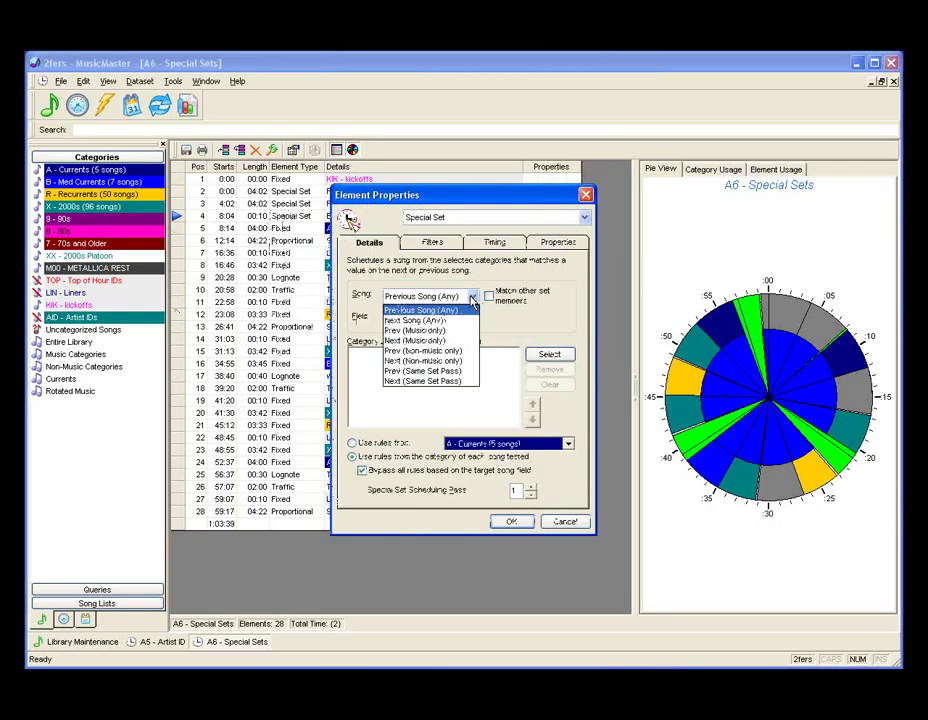
click(440, 337)
click(471, 318)
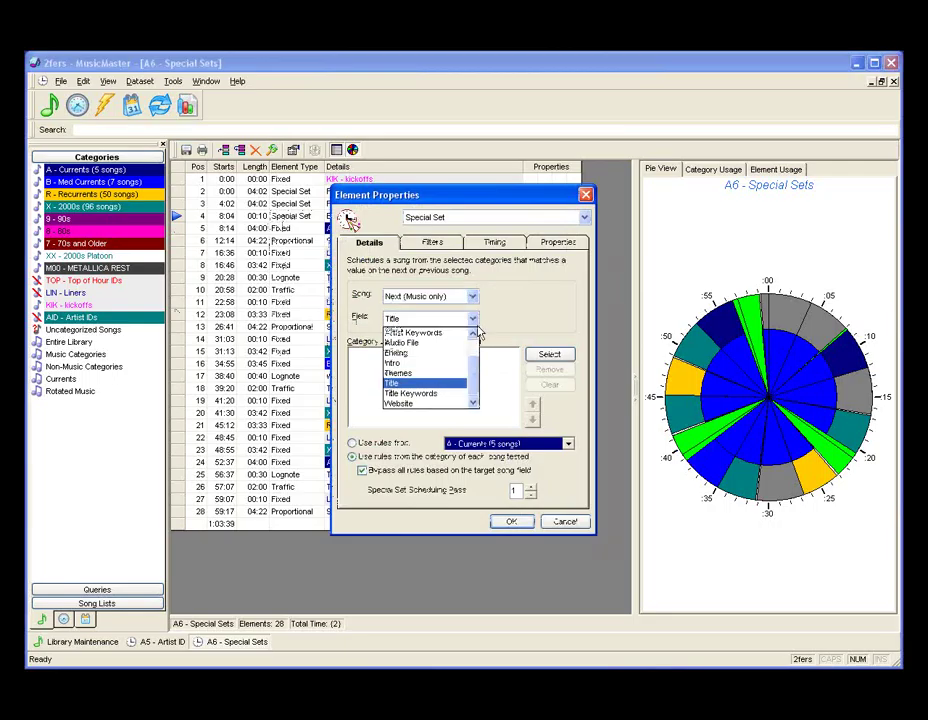
scroll(455, 355, up, 1)
click(455, 356)
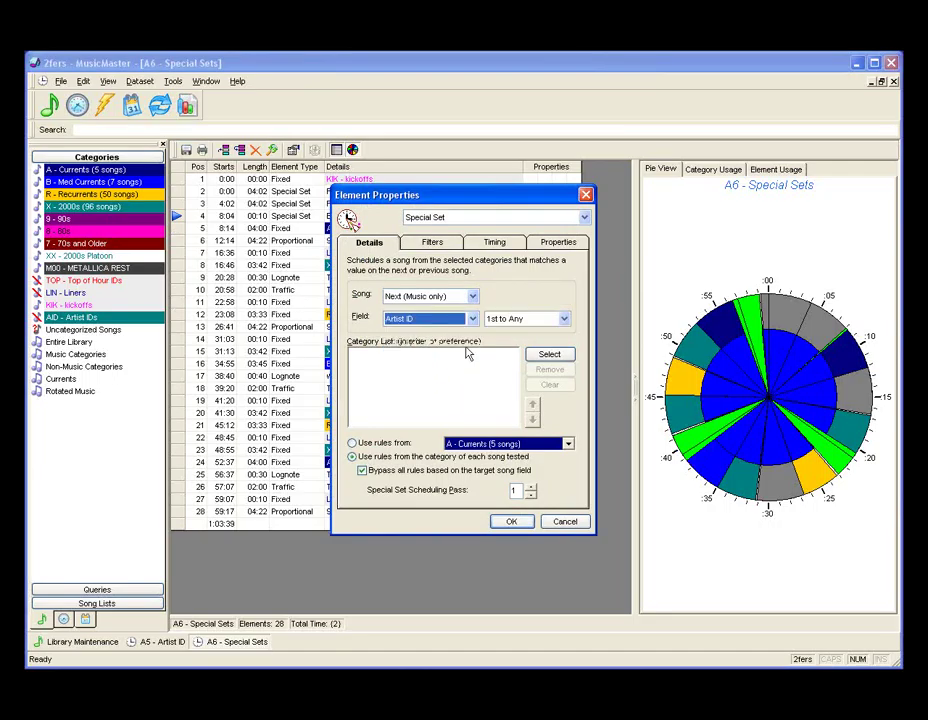
Step: Set the position 4 special set to match Artist ID 1st to 1st from category AID - Artist IDs, using scheduling pass 2
click(534, 320)
click(524, 346)
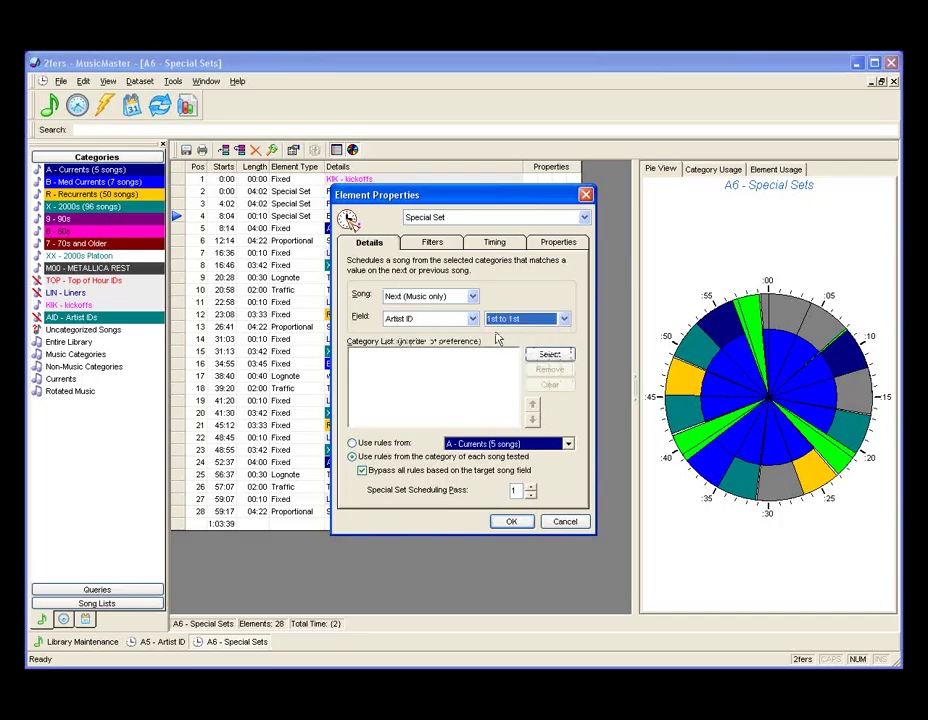
click(549, 354)
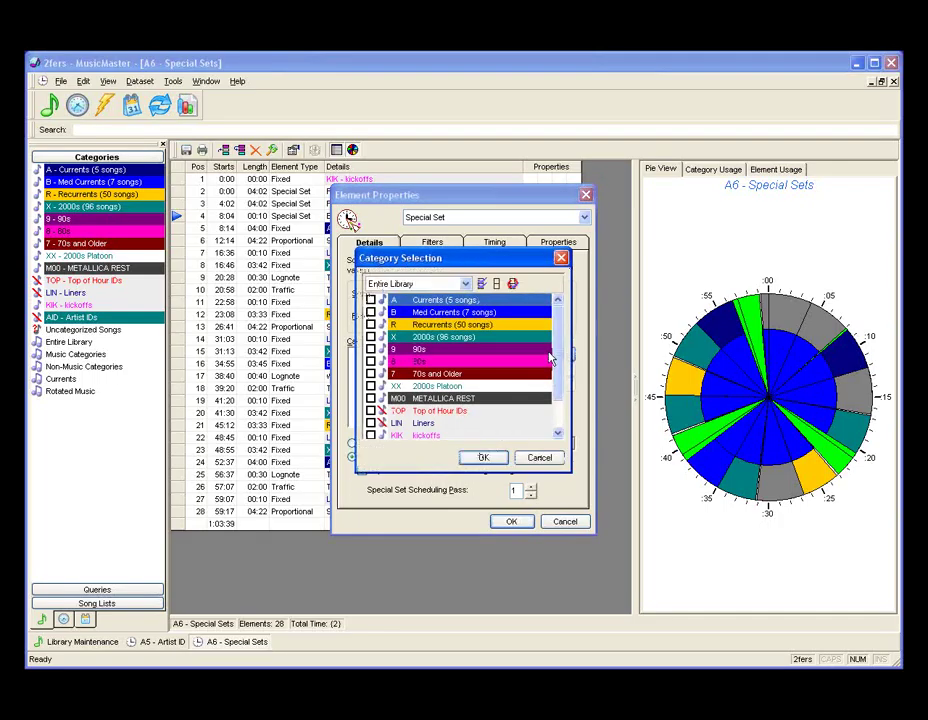
scroll(552, 356, down, 3)
click(370, 411)
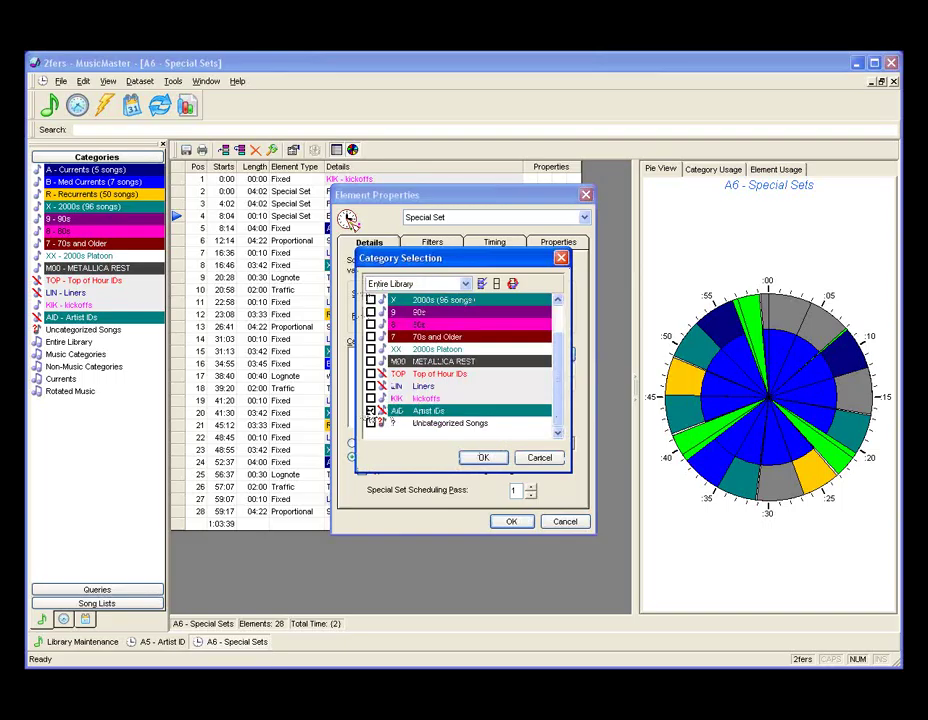
click(483, 457)
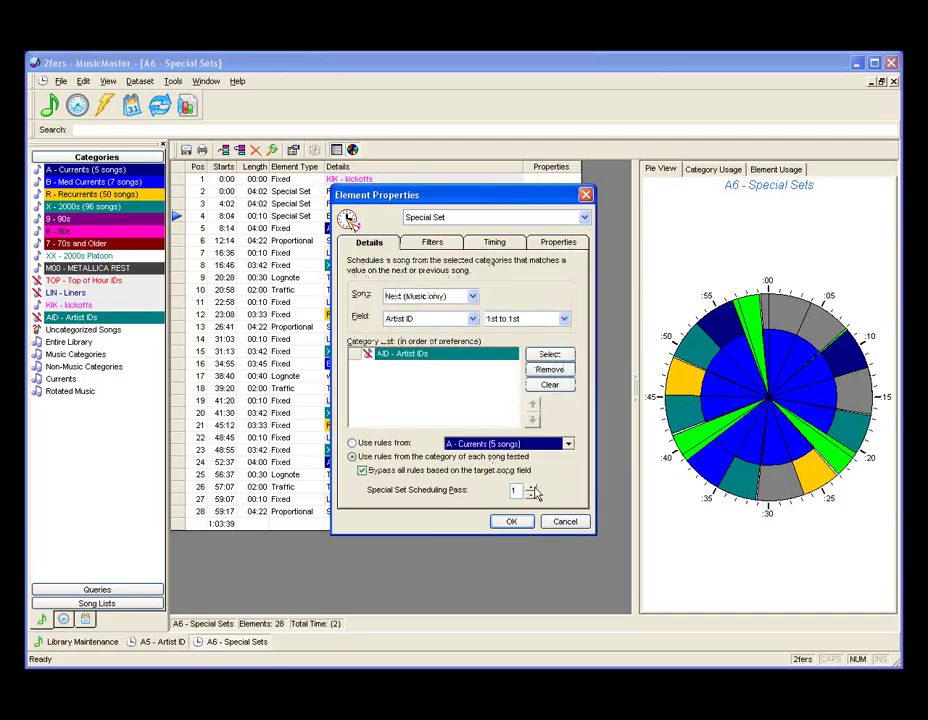
click(531, 486)
click(510, 522)
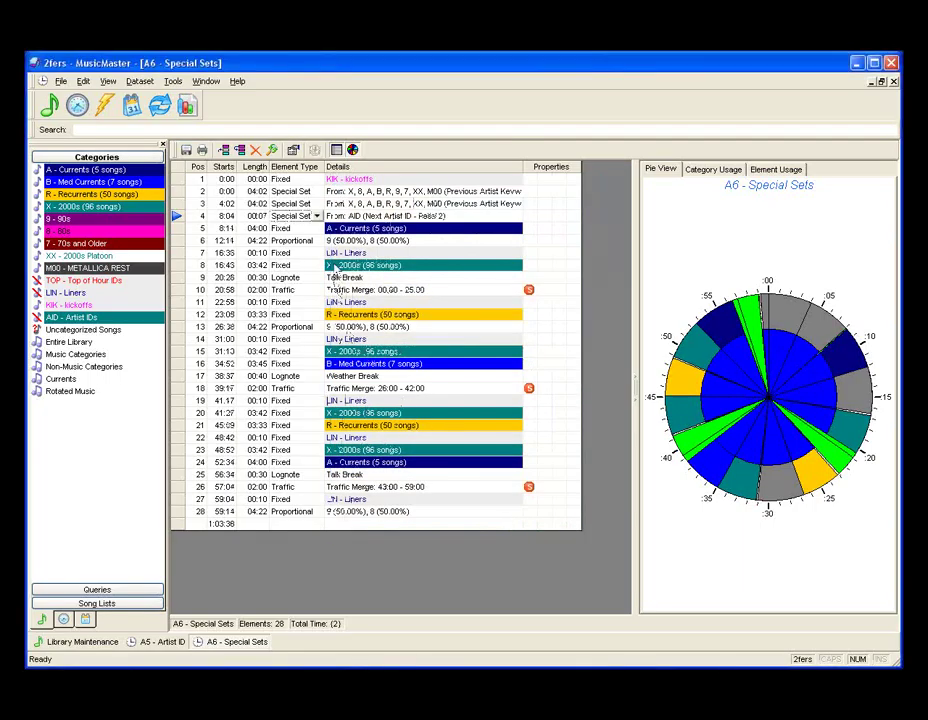
Step: Clone the Artist ID special set at position 4 and move the copy directly before the B - Med Currents element
right_click(305, 221)
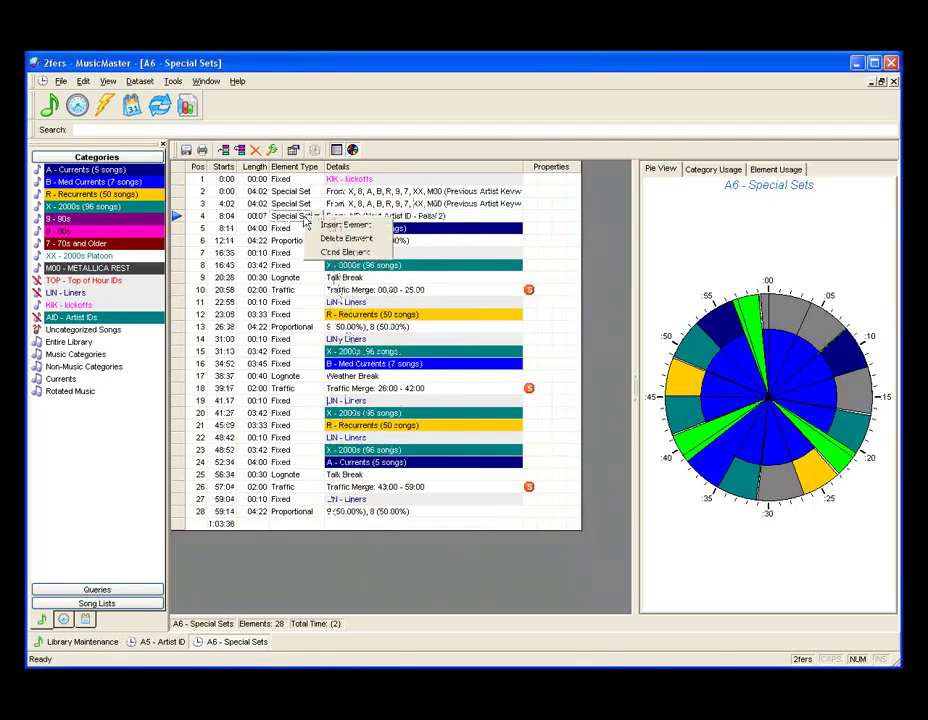
click(343, 252)
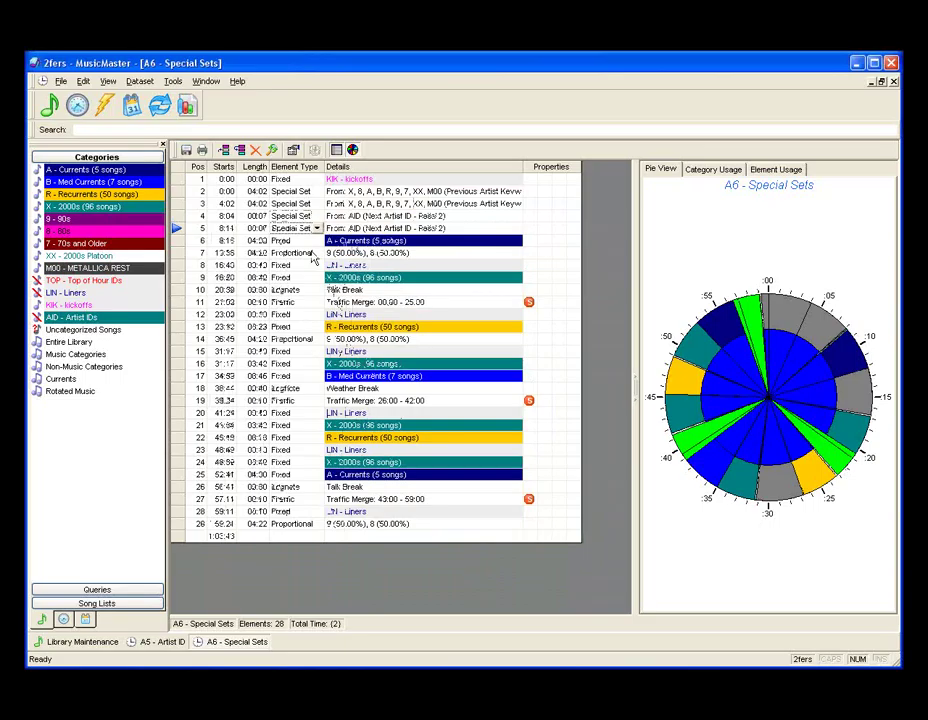
drag(178, 232, 188, 372)
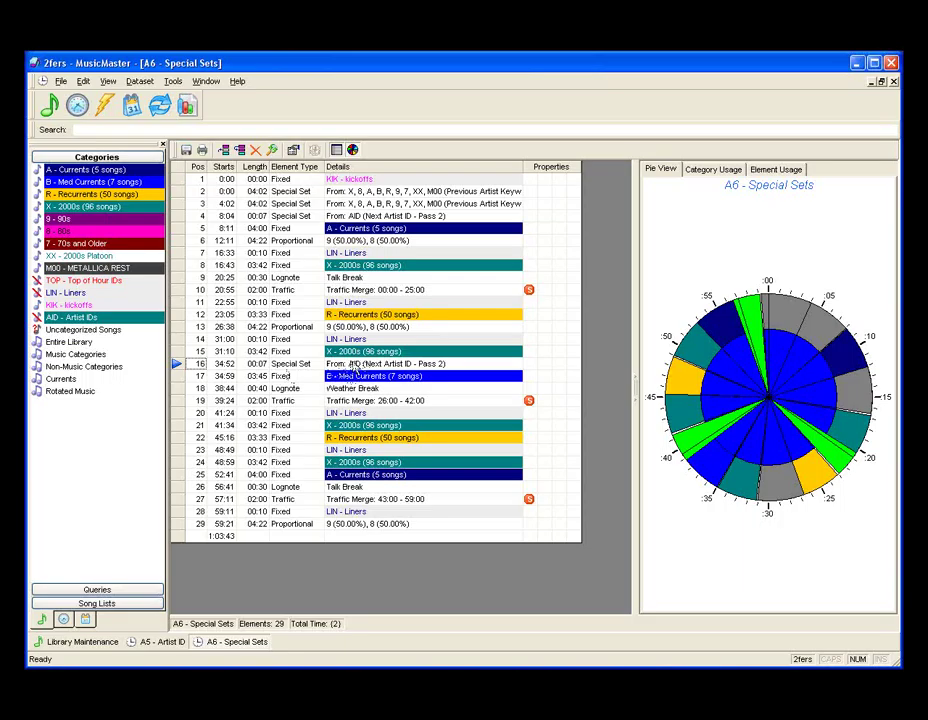
Step: Clone the Artist ID special set at position 16 and move the copy directly before the last A - Currents element
right_click(311, 368)
click(350, 398)
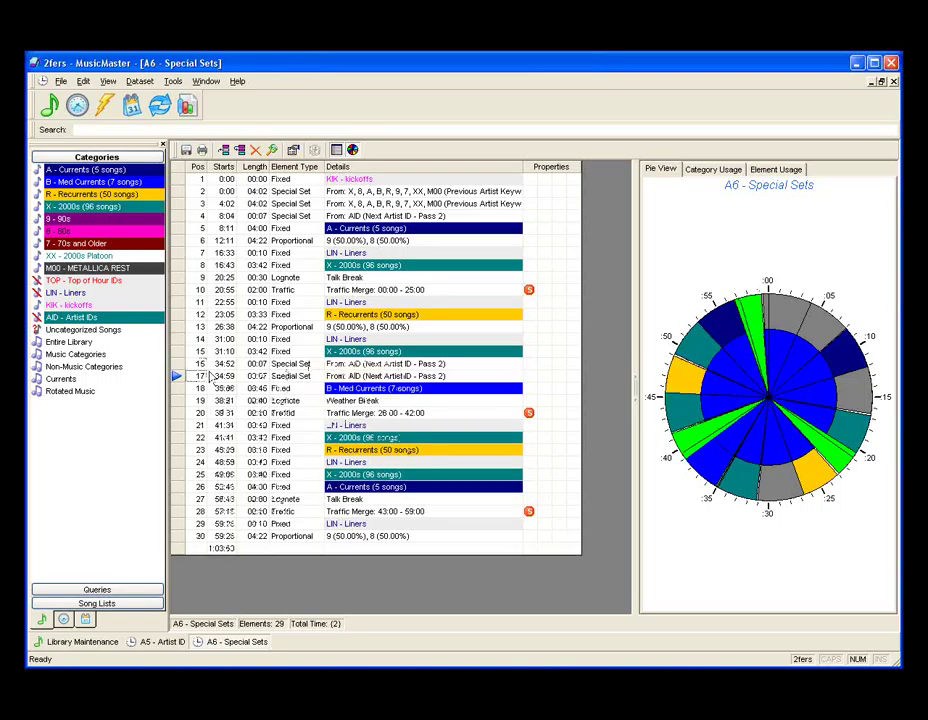
drag(209, 376, 181, 486)
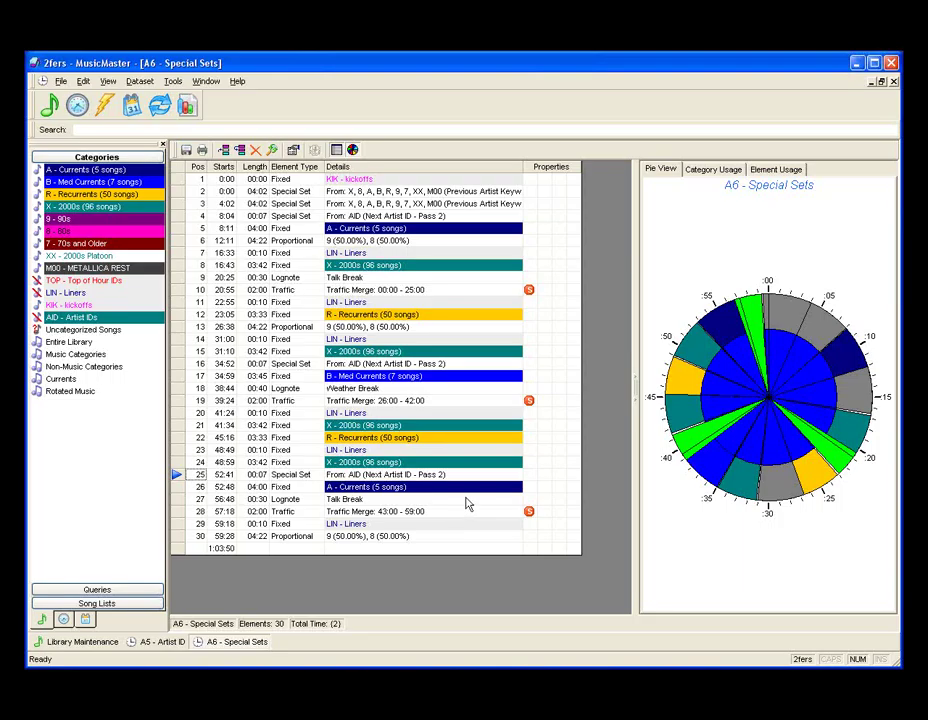
Step: Review the pass order of the special sets and the Artist IDs category in the Scheduling Properties
right_click(124, 368)
click(157, 444)
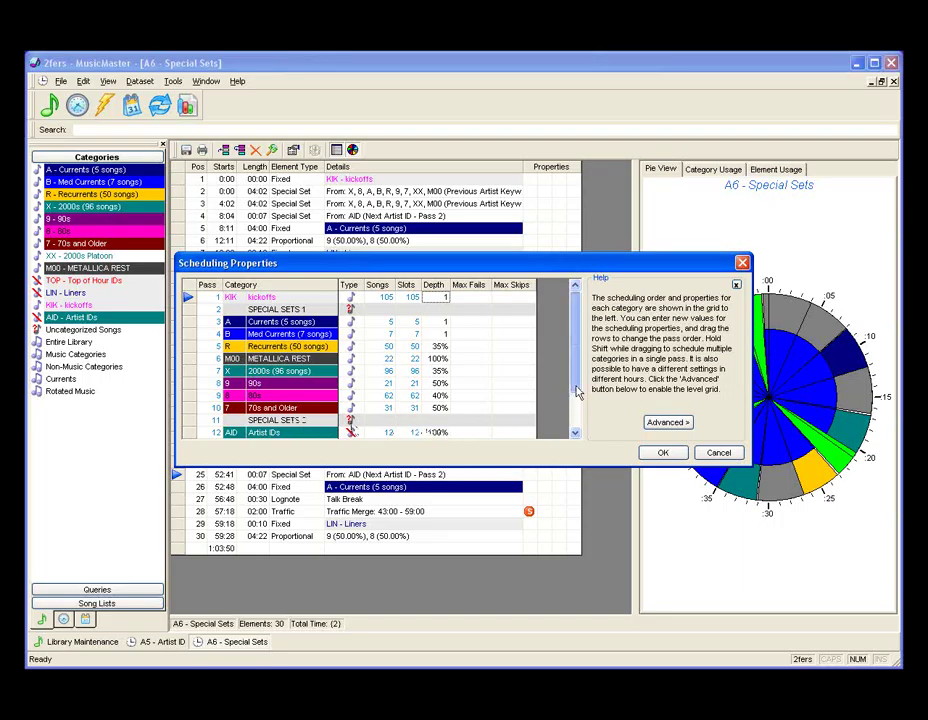
drag(575, 387, 575, 418)
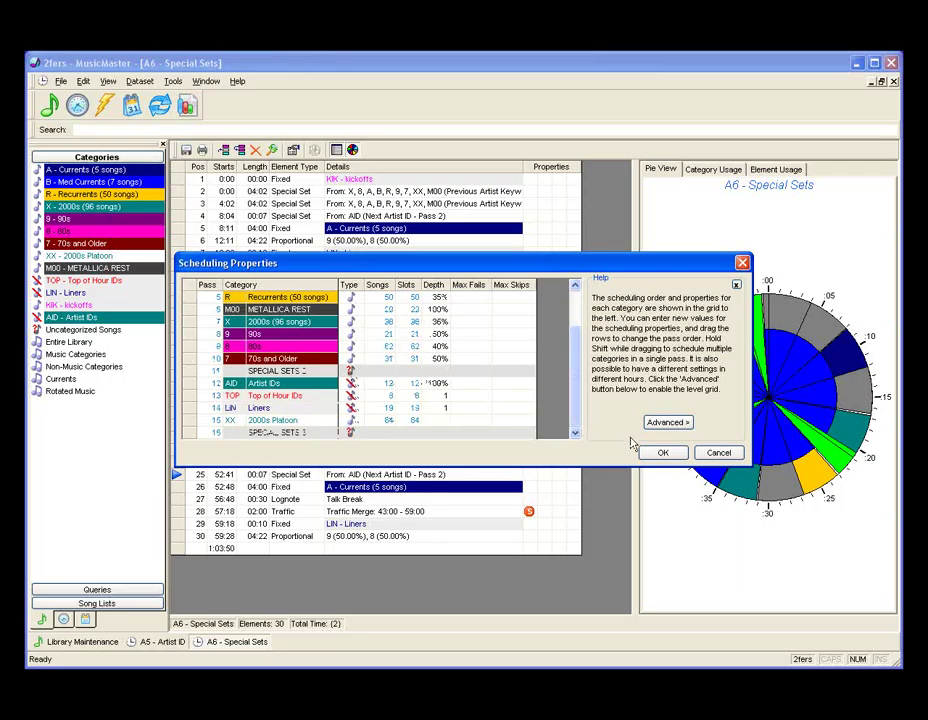
click(661, 452)
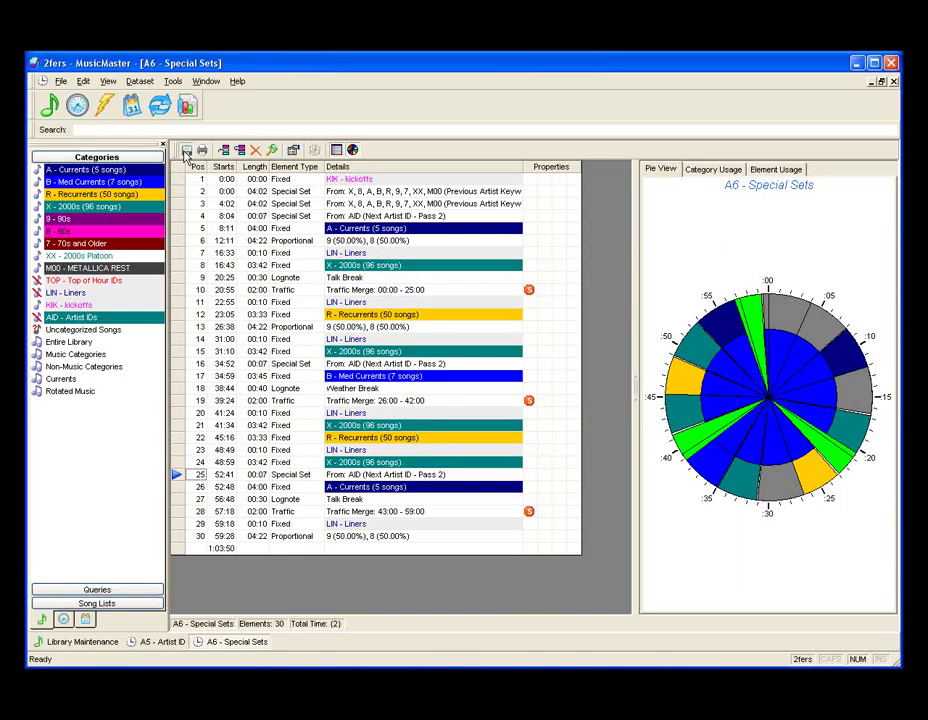
Step: Close the A6 - Special Sets clock, the A5 - Artist ID clock with its changes saved, and Library Maintenance
click(893, 84)
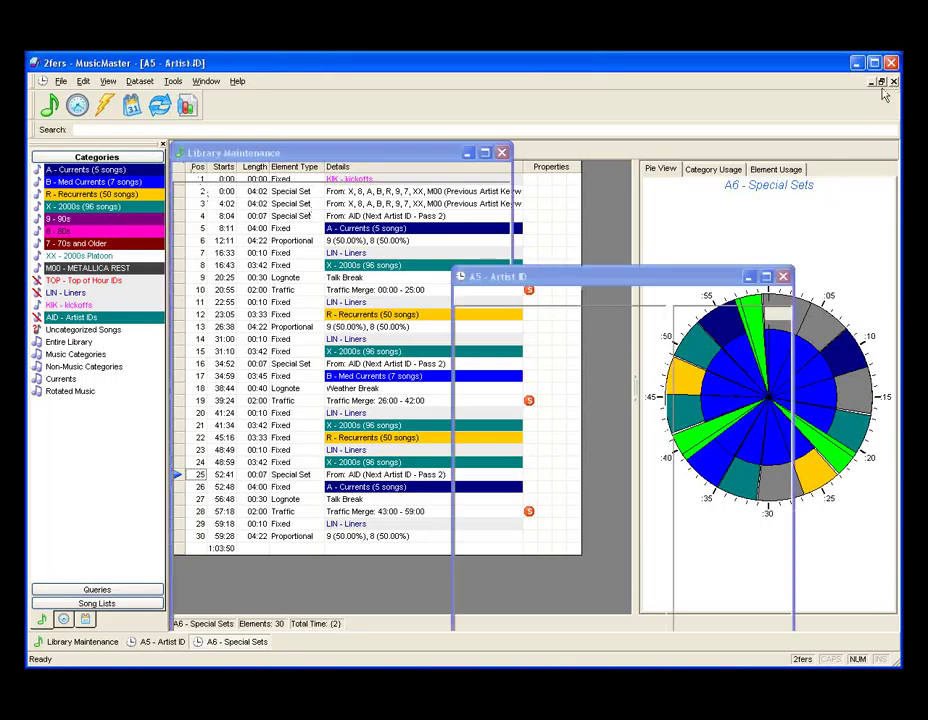
click(893, 83)
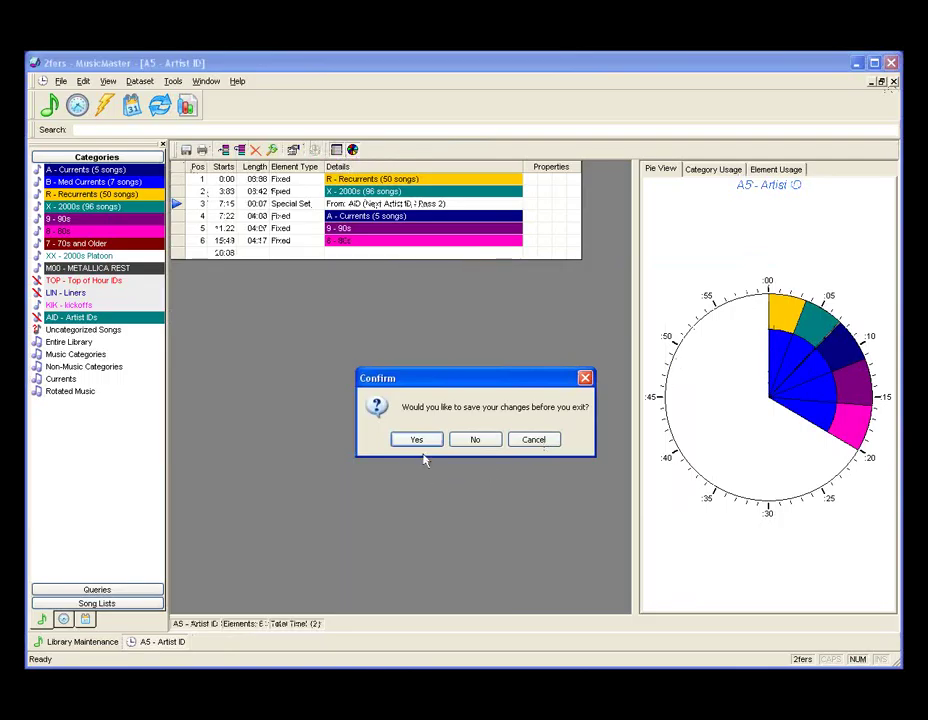
click(438, 440)
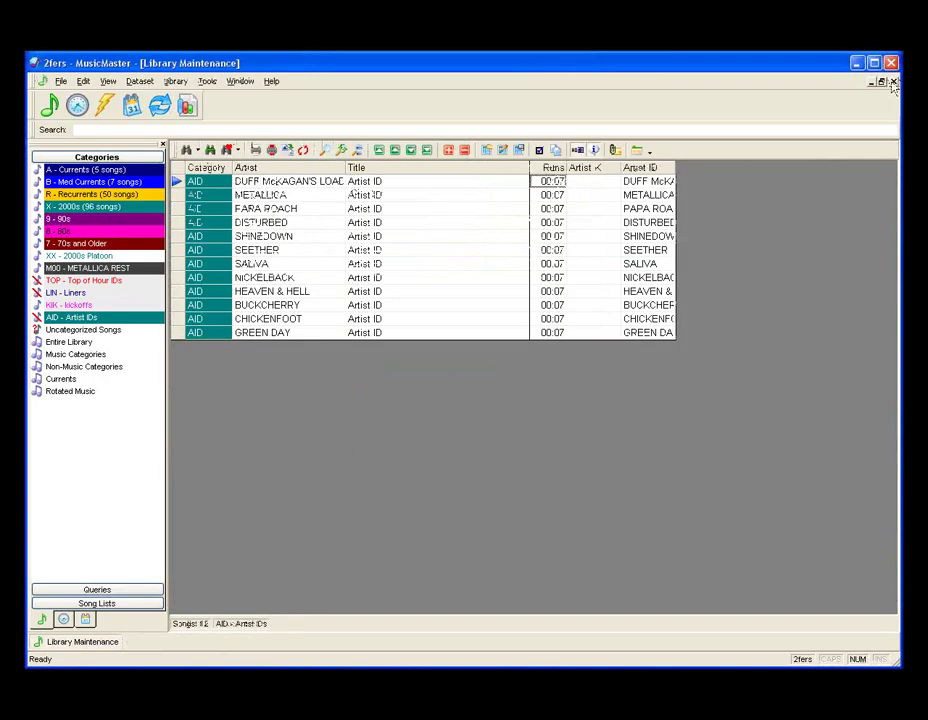
click(893, 82)
Step: Create a new format clock assignment grid named Special Sets
click(77, 104)
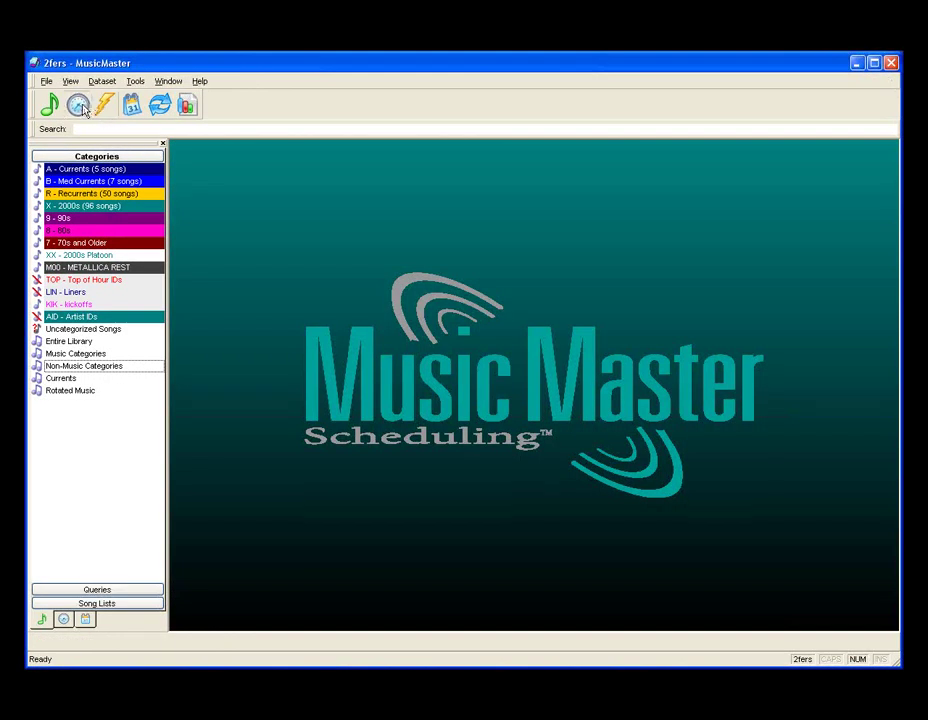
click(501, 246)
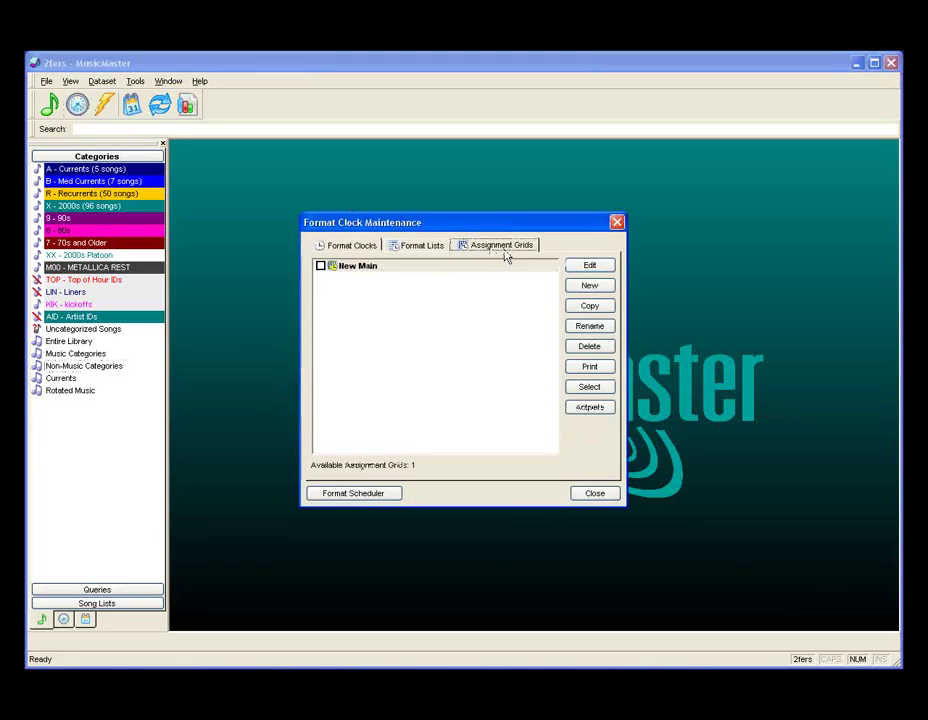
click(591, 287)
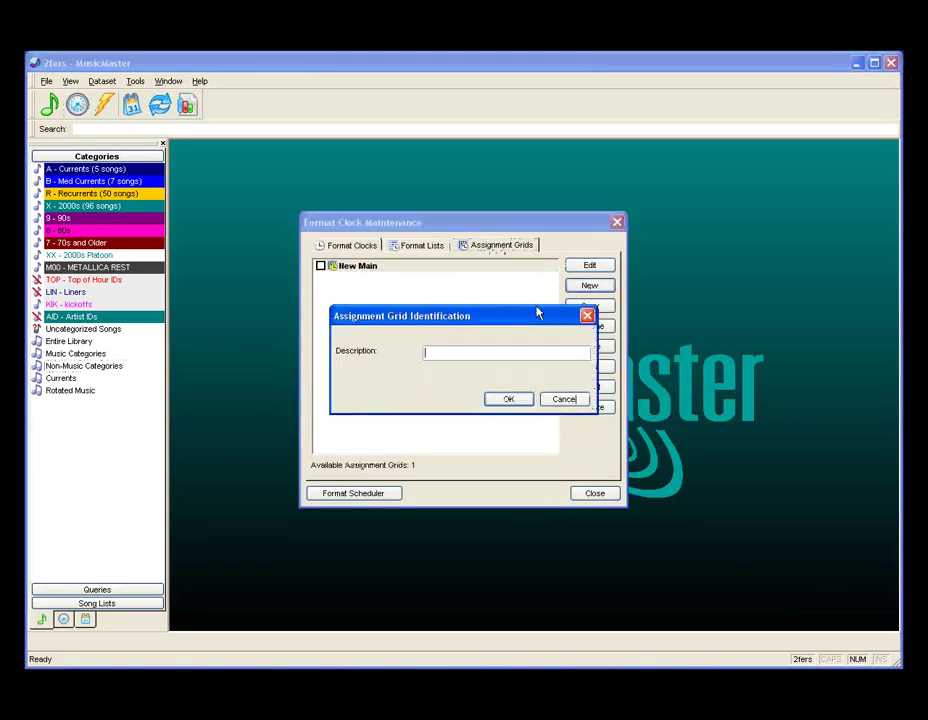
text(Sb)
click(507, 400)
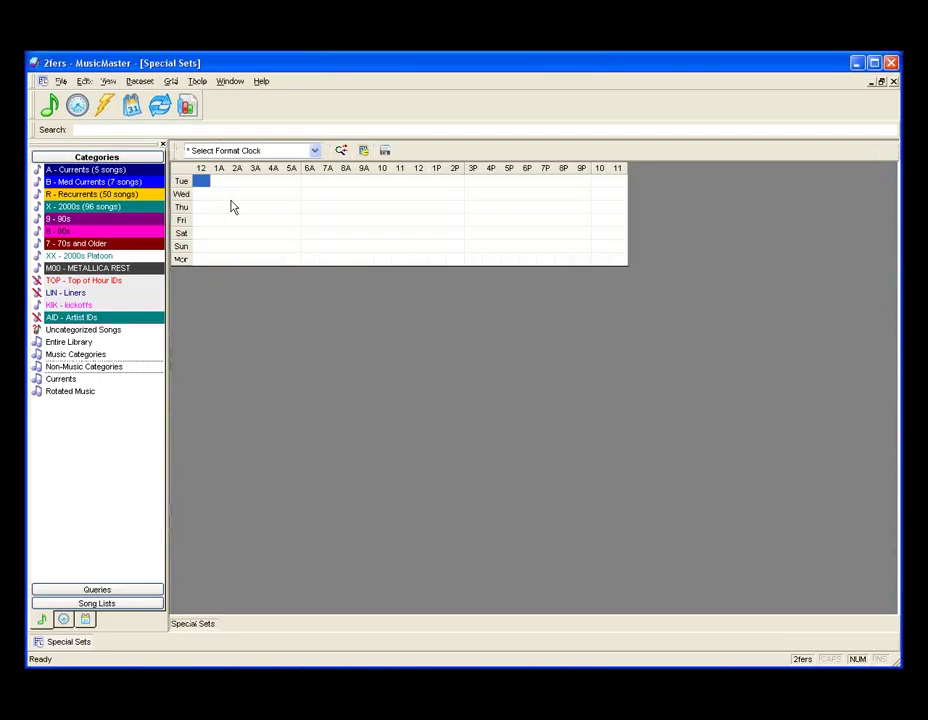
Step: Assign the A6 - Special Sets clock to every hour of the week, then save the grid as active and close it
click(182, 167)
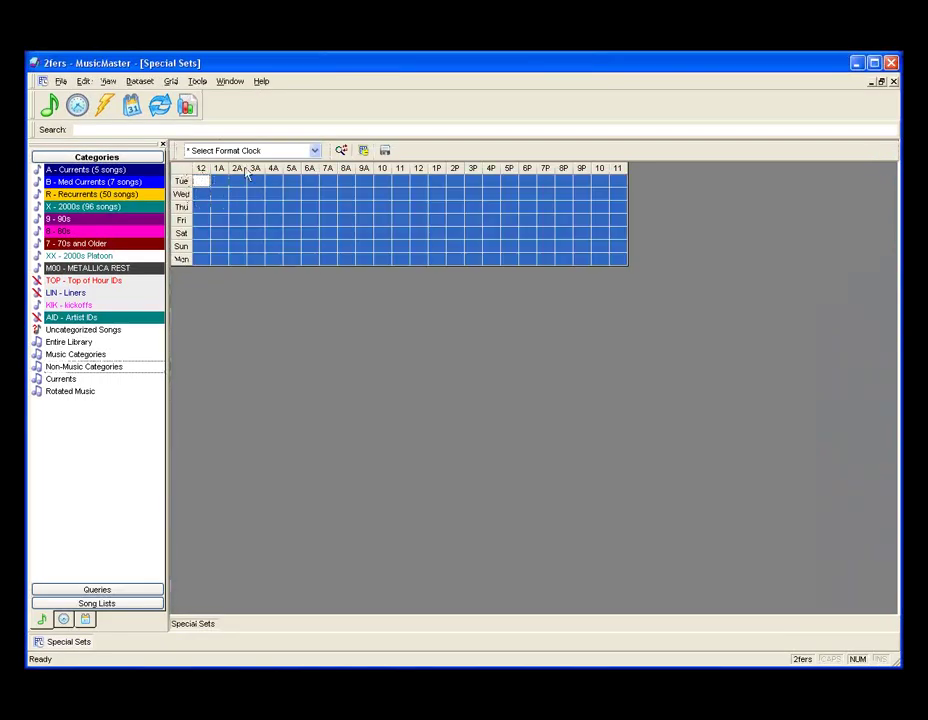
click(315, 150)
click(275, 234)
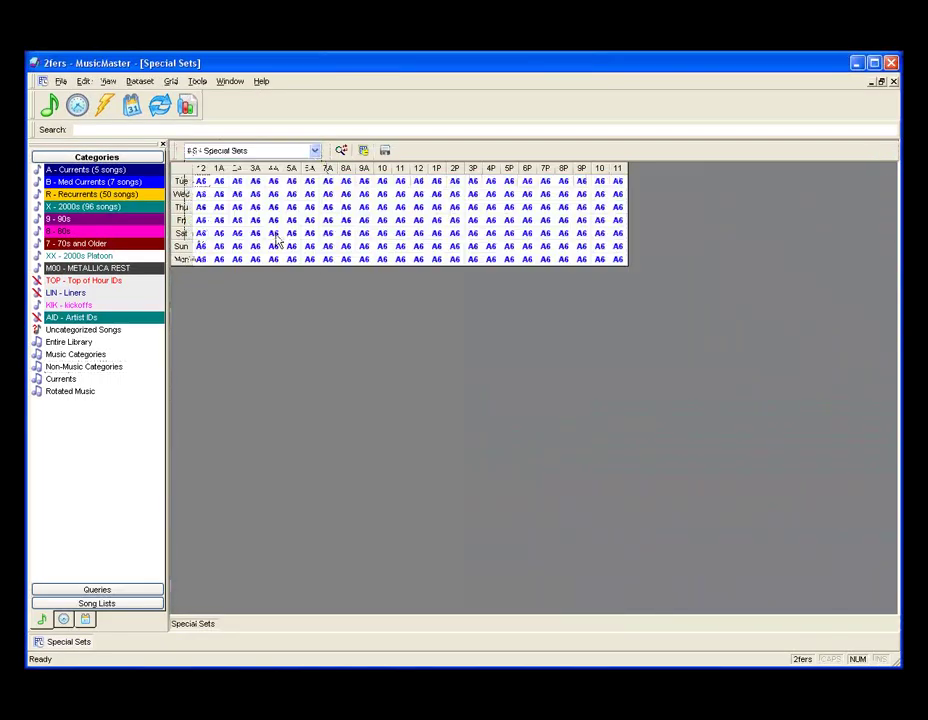
click(384, 150)
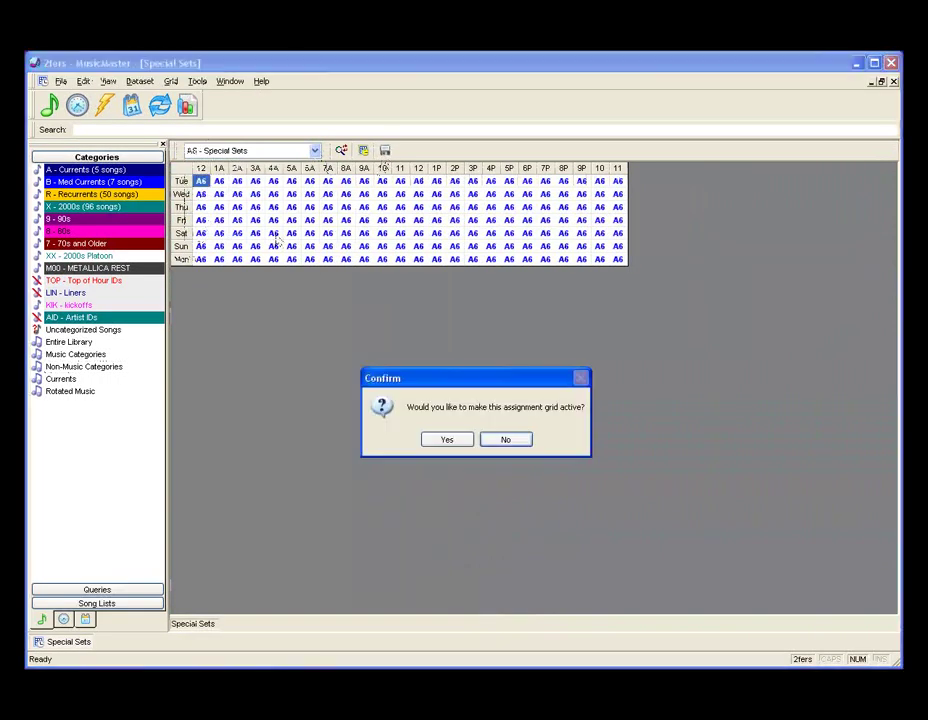
click(447, 440)
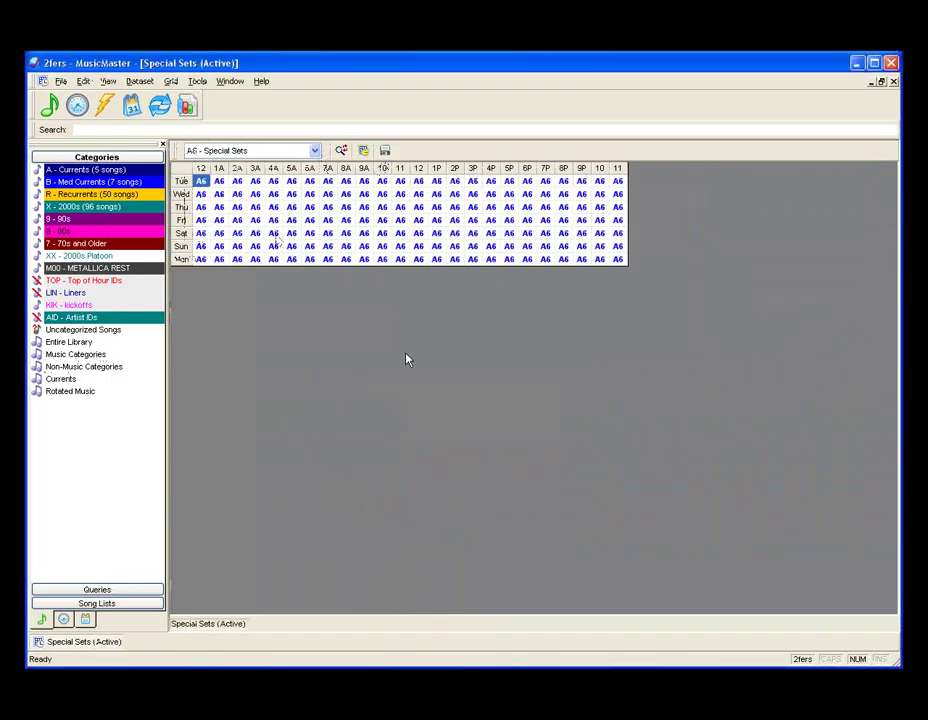
click(894, 82)
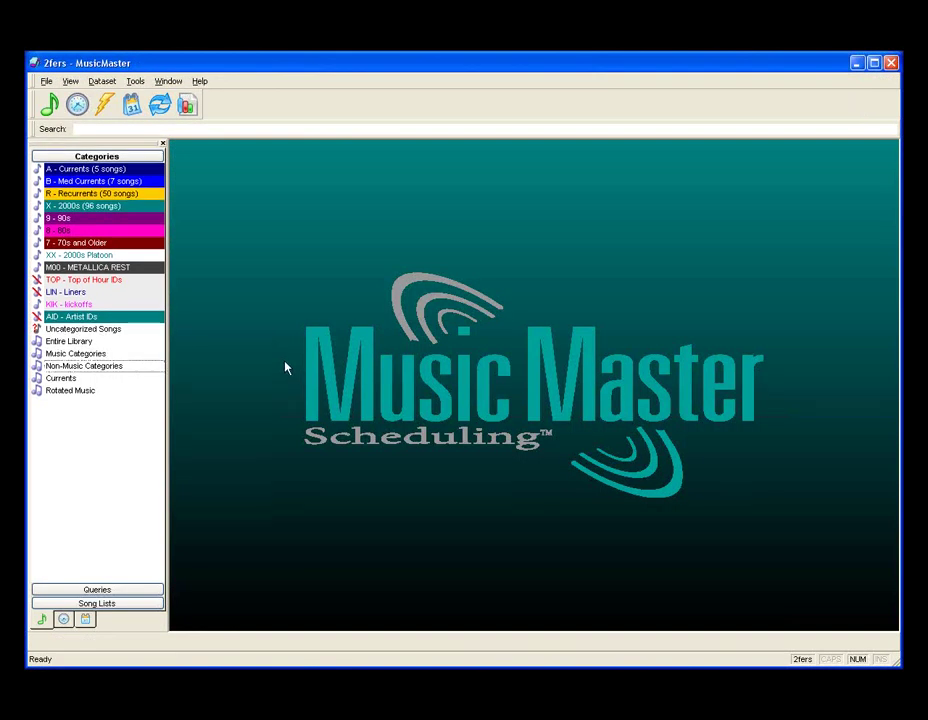
Step: Set up an automatic scheduling session for 6/2/2009 with 5AM as the last hour
click(132, 106)
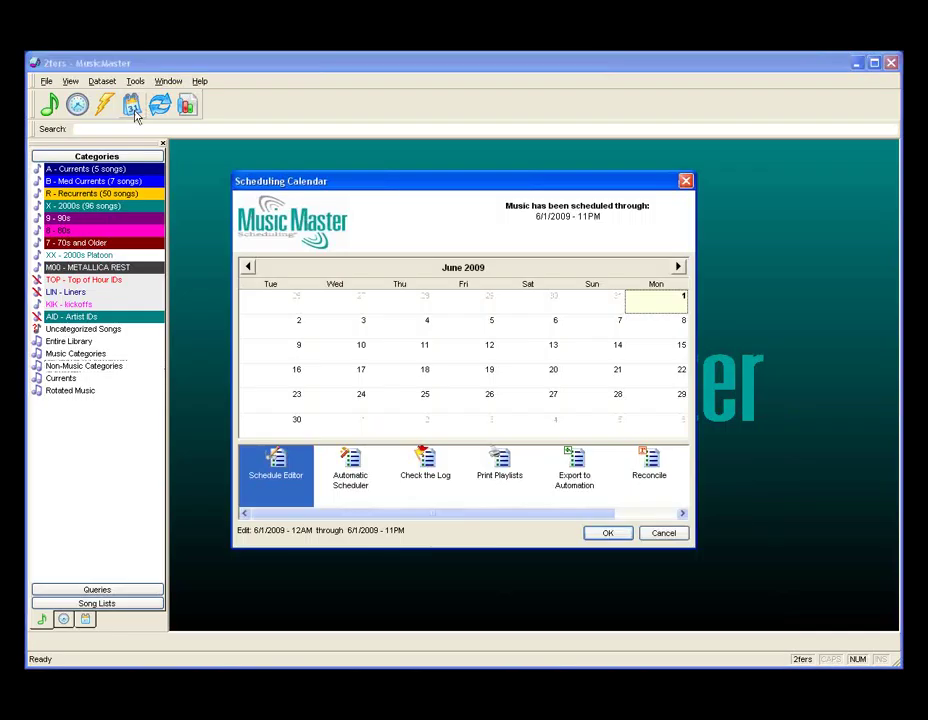
click(345, 468)
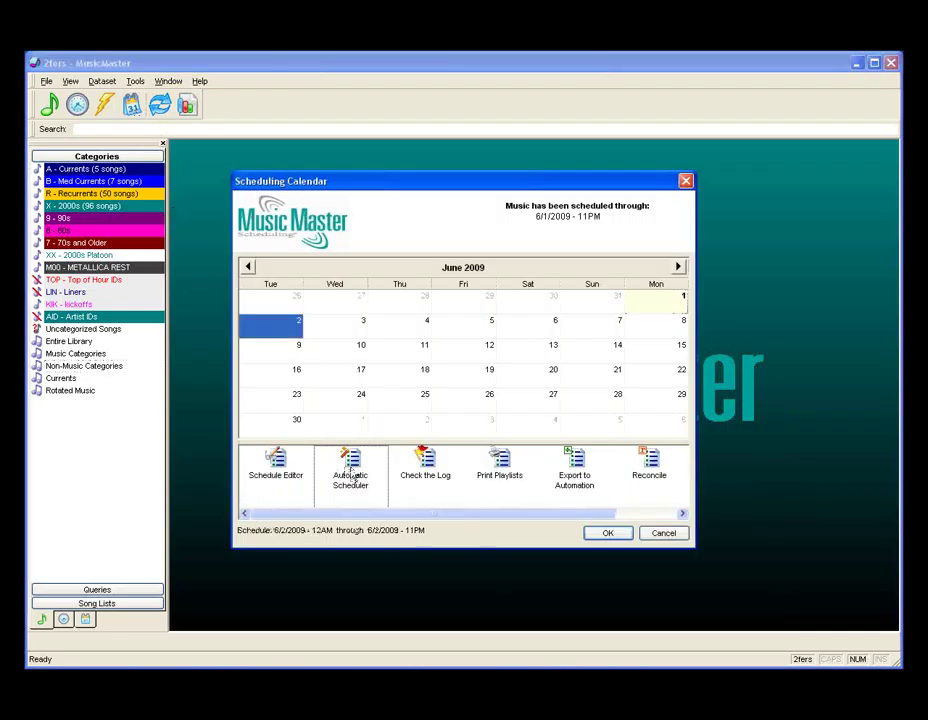
click(607, 536)
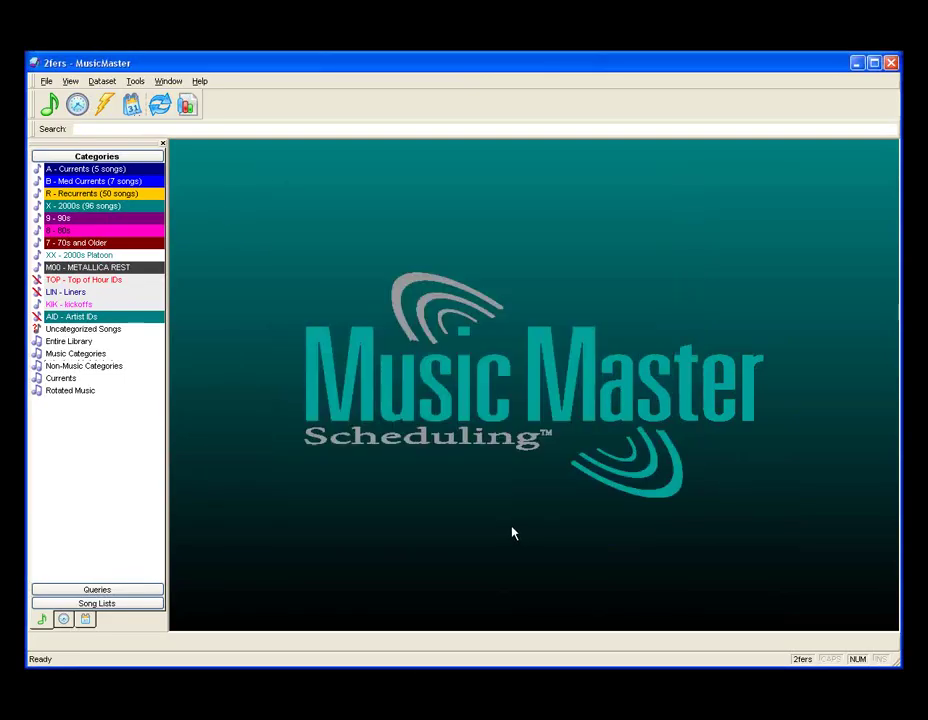
click(411, 316)
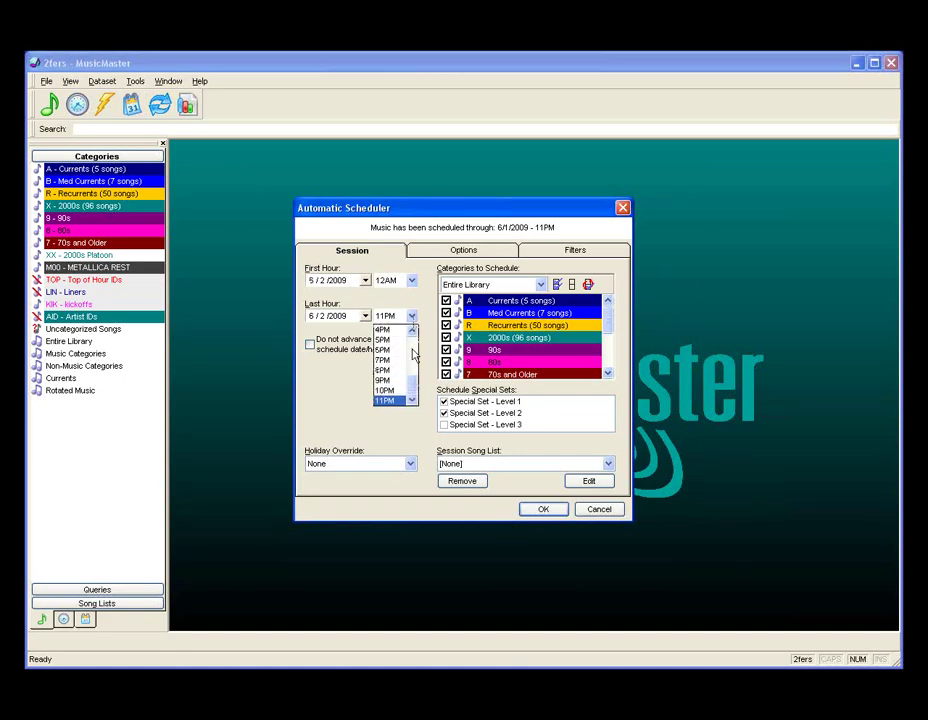
scroll(413, 355, up, 5)
click(385, 380)
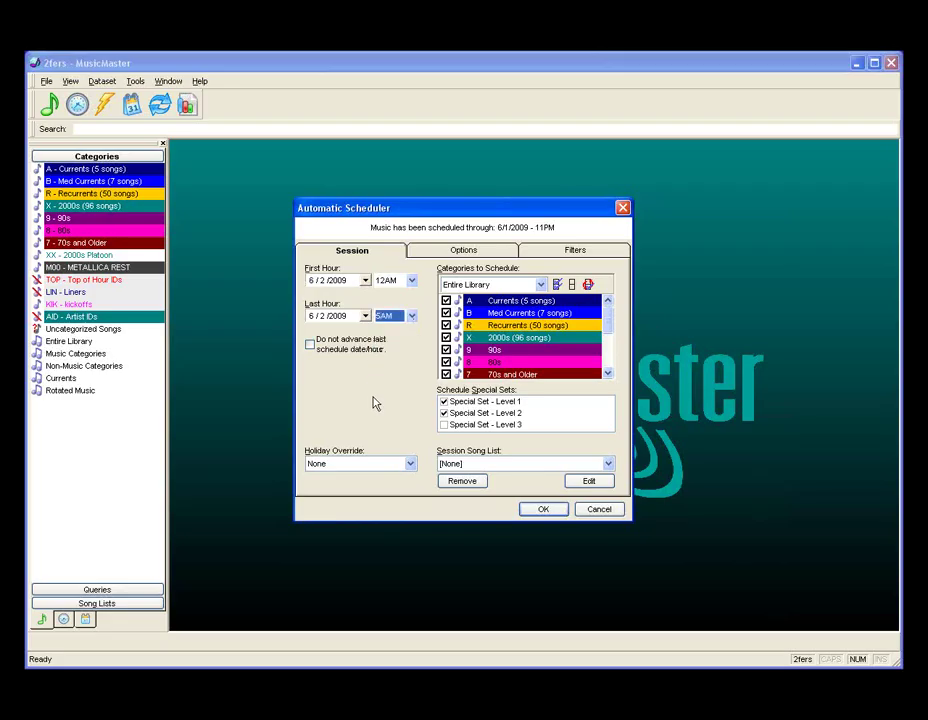
Step: Run the automatic scheduler with the Artist IDs category and Special Set levels 1 and 2 included
click(450, 404)
drag(610, 320, 610, 368)
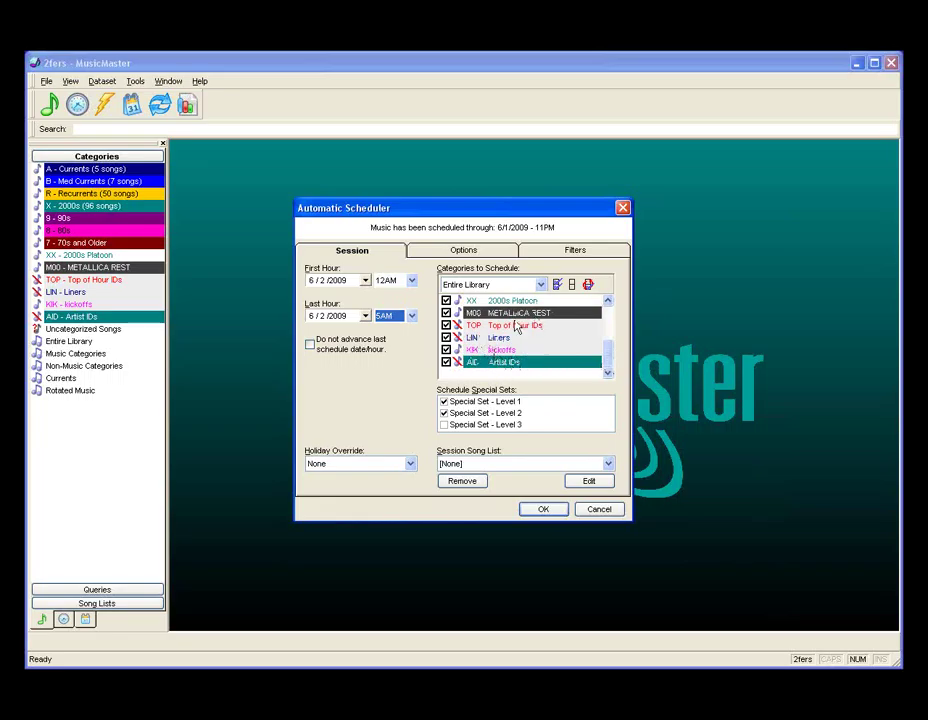
click(540, 509)
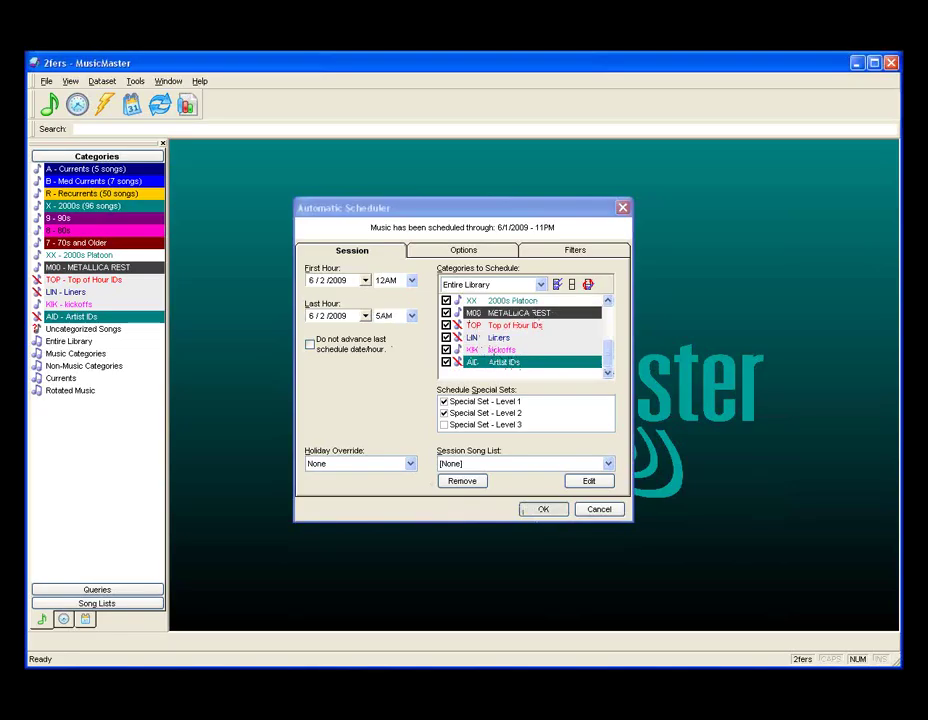
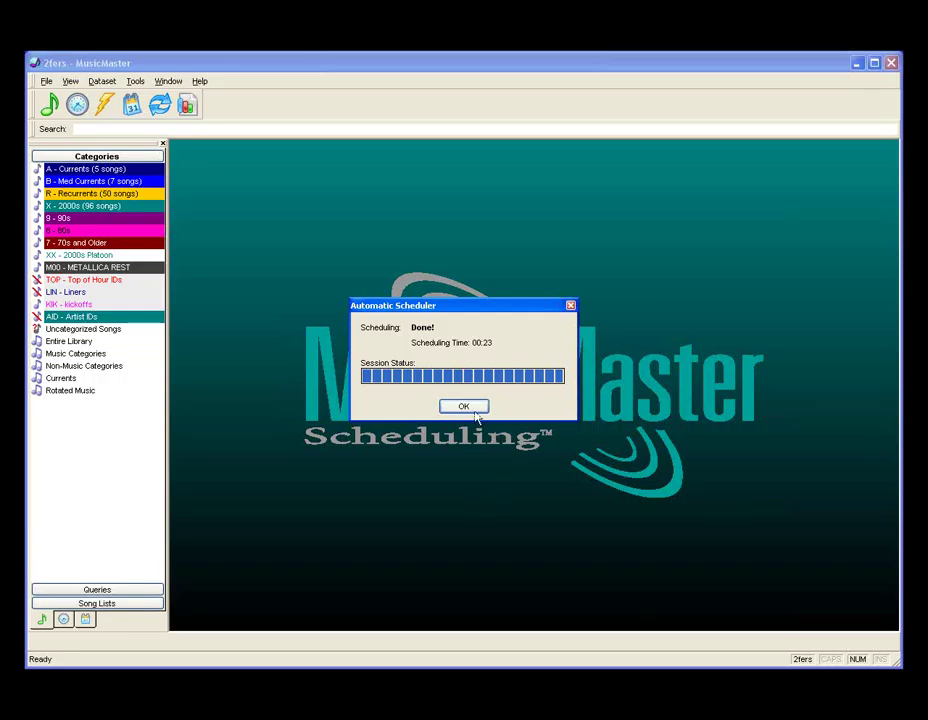
click(465, 412)
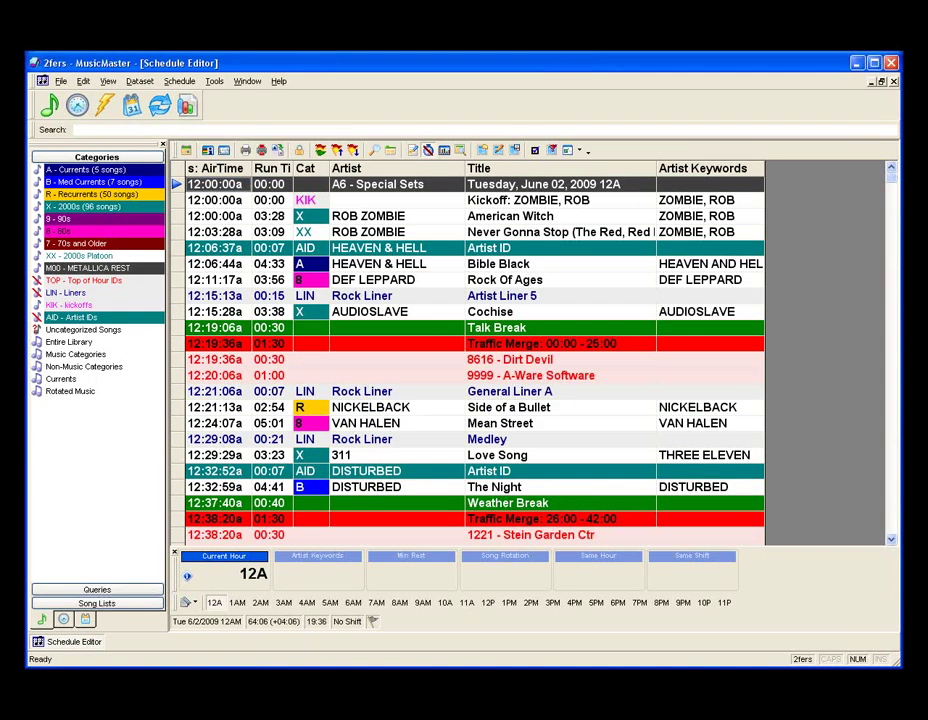
Step: Add the Artist ID field to the Schedule Editor's grid layout and save it under the existing artist keyword design
click(428, 150)
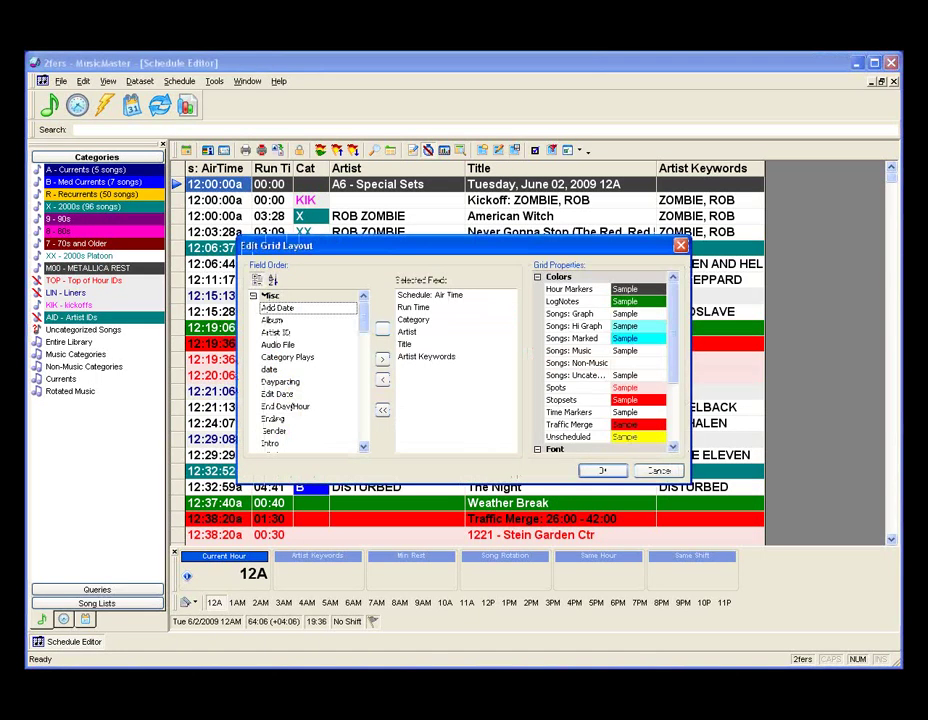
double_click(276, 332)
click(602, 471)
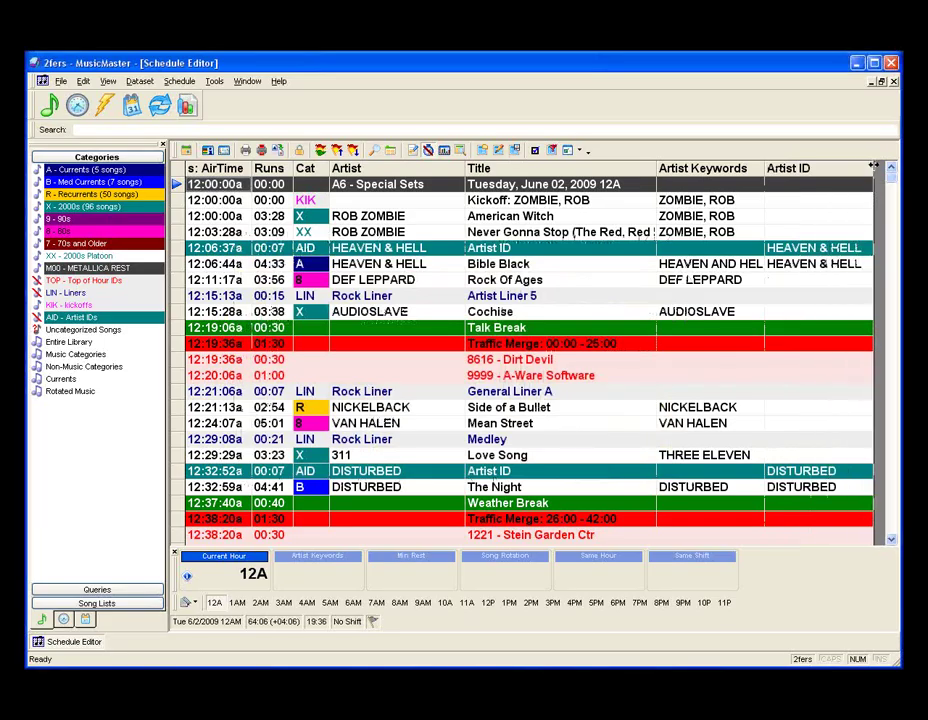
click(516, 150)
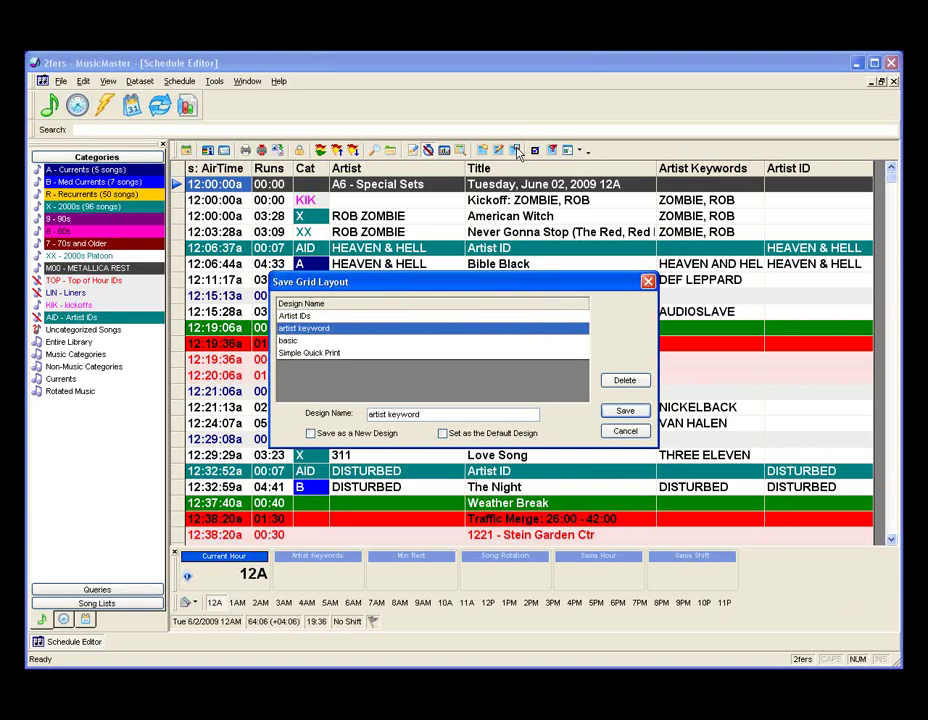
click(626, 412)
key(Return)
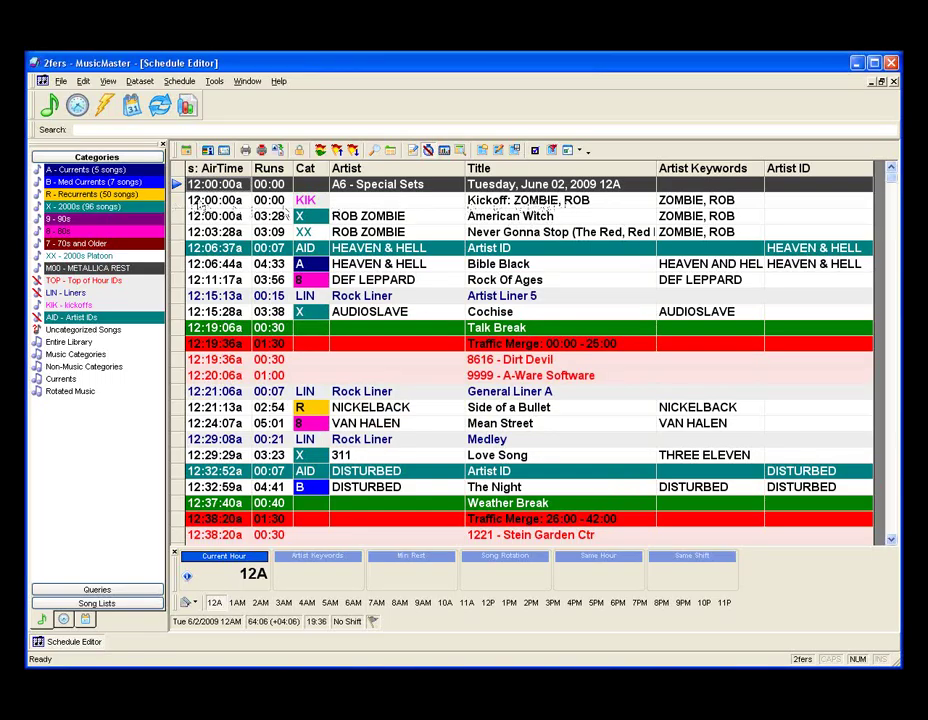
Step: Review the 12A hour's kickoff set and compare each Artist ID element with the song that follows it
click(232, 202)
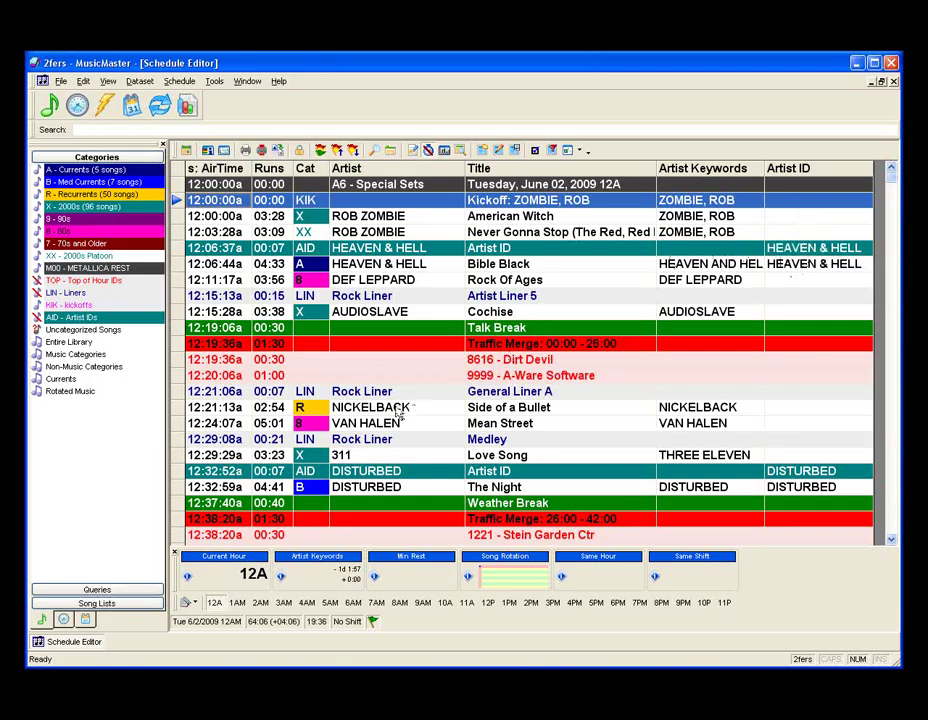
scroll(398, 412, down, 1)
scroll(397, 412, down, 1)
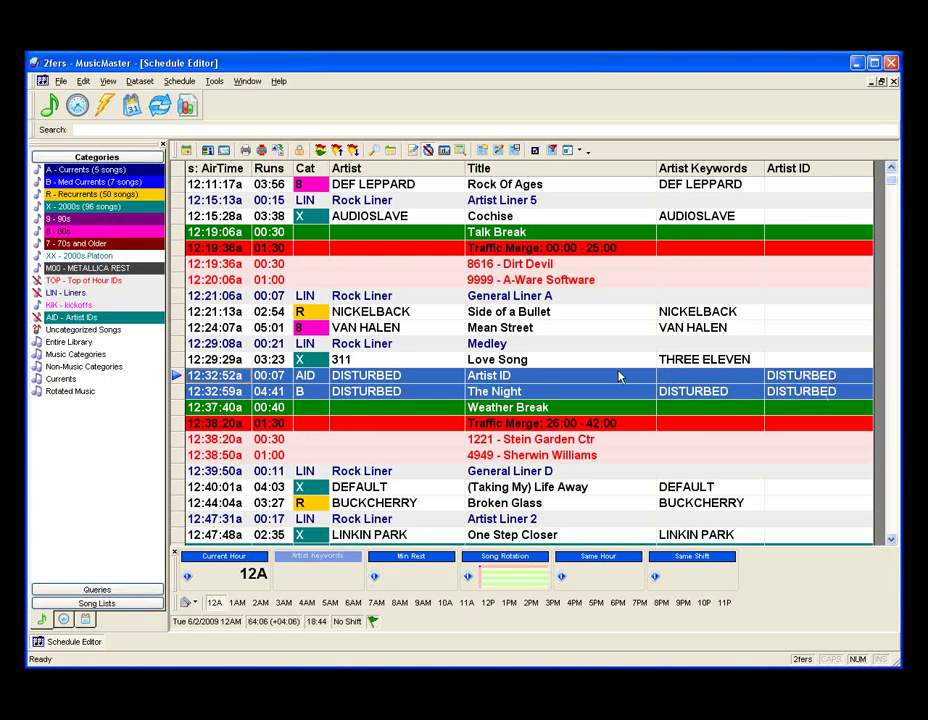
scroll(291, 346, down, 1)
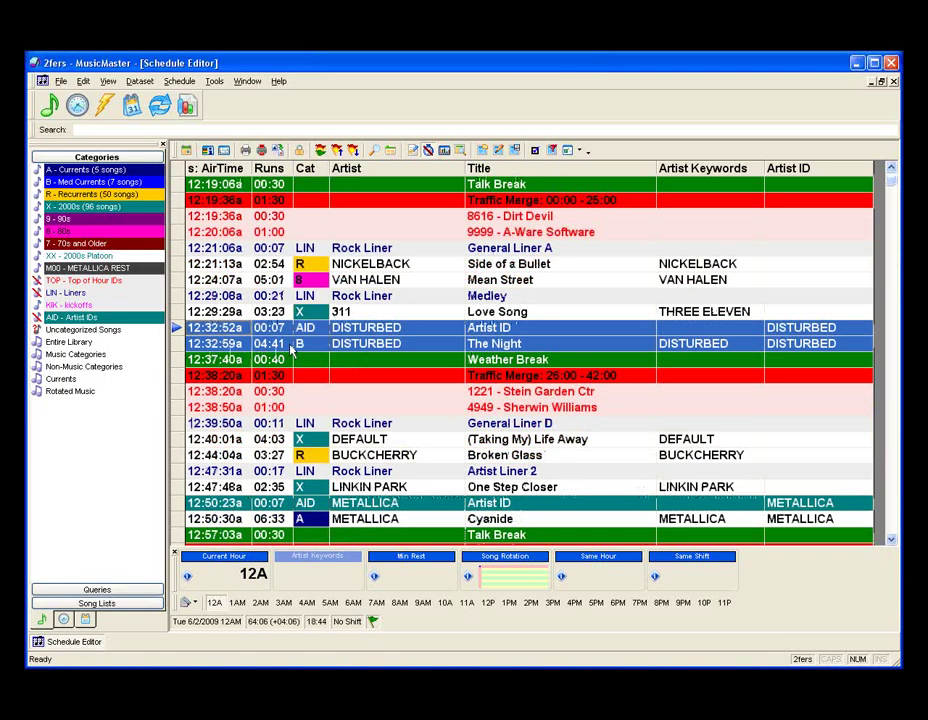
scroll(291, 346, down, 2)
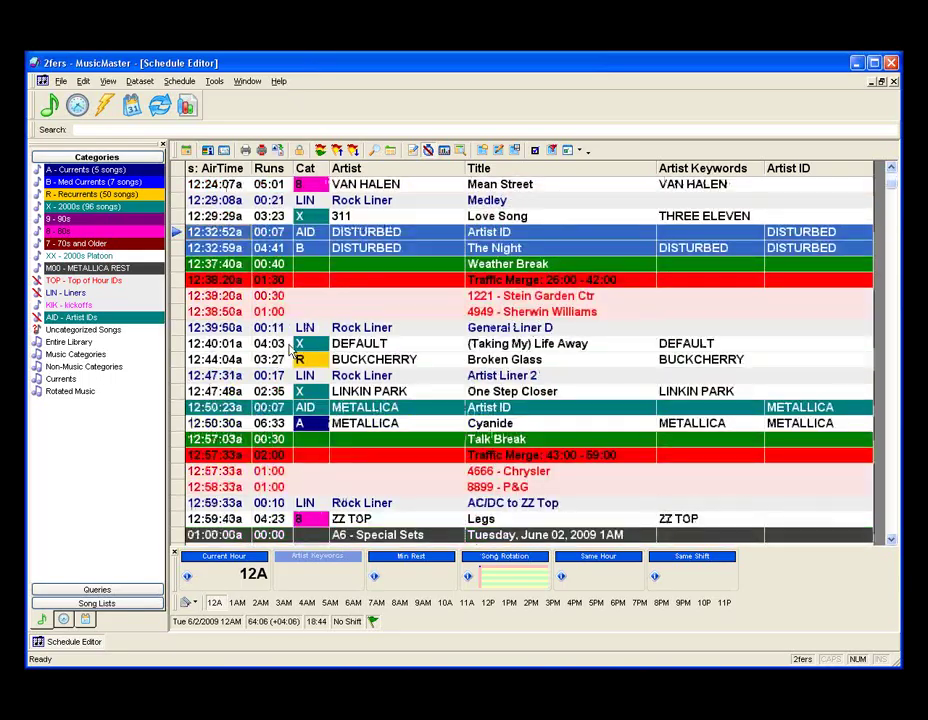
click(182, 407)
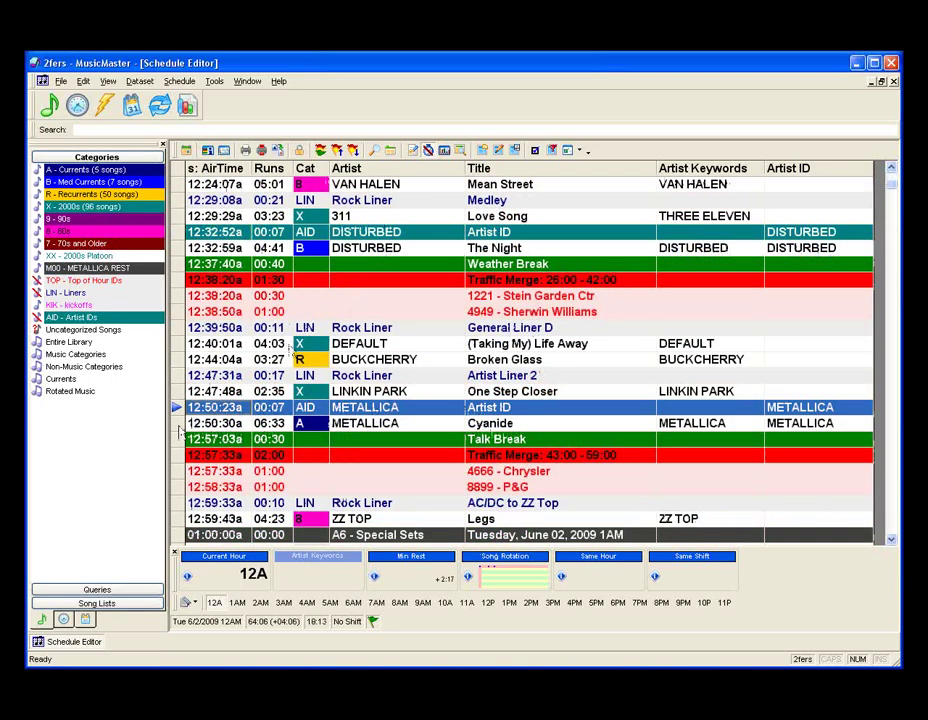
shift+click(180, 428)
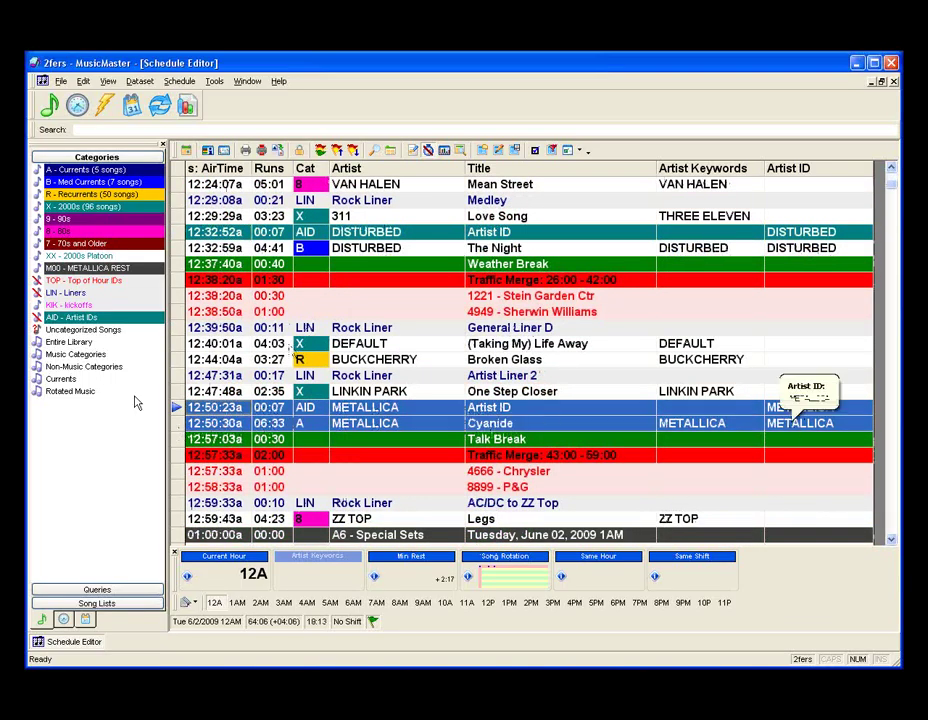
Step: Examine the 1AM hour's kickoff set and its Artist ID and song pairings
scroll(224, 409, down, 1)
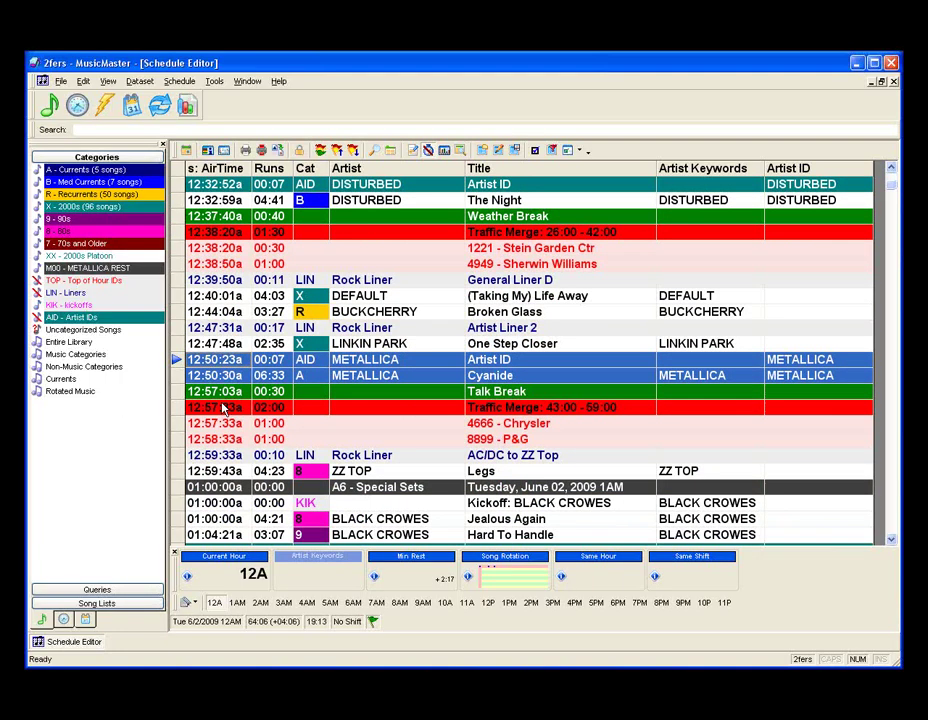
scroll(224, 409, down, 1)
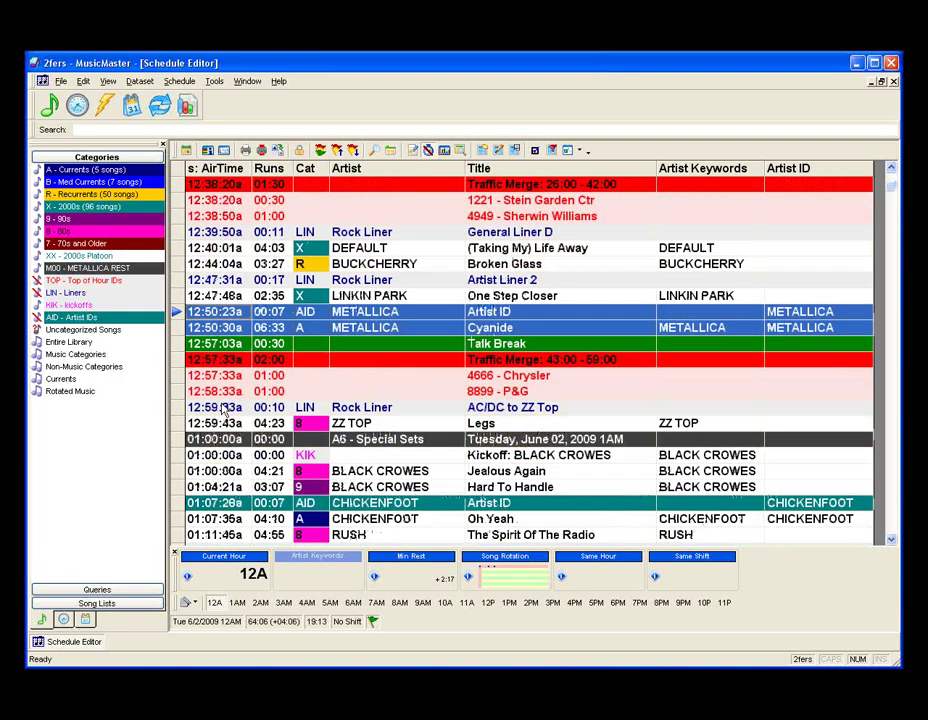
scroll(224, 409, down, 4)
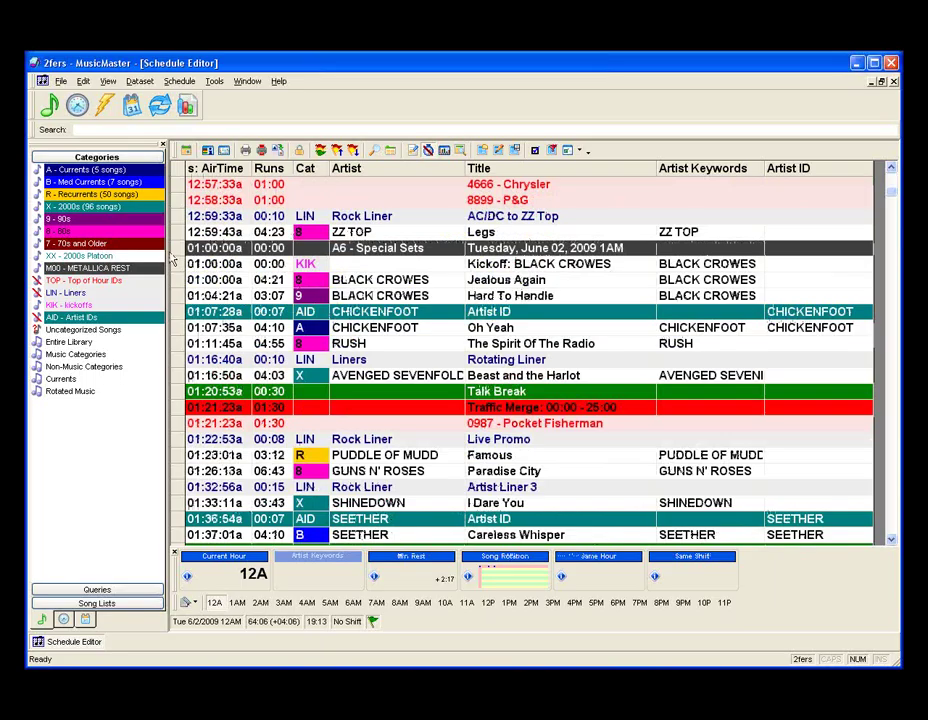
click(174, 250)
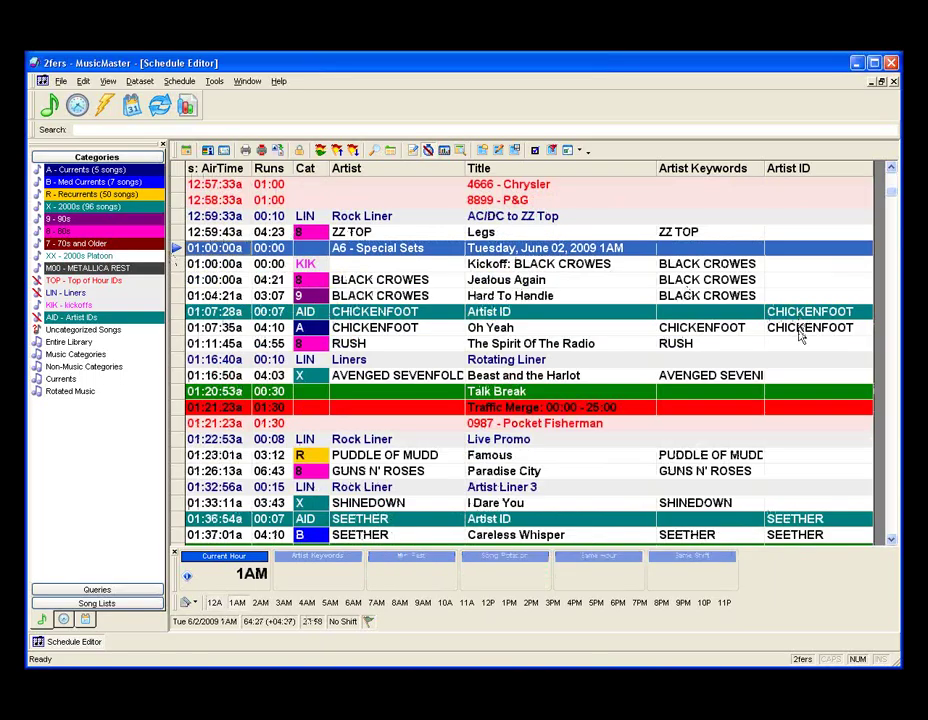
scroll(761, 386, down, 1)
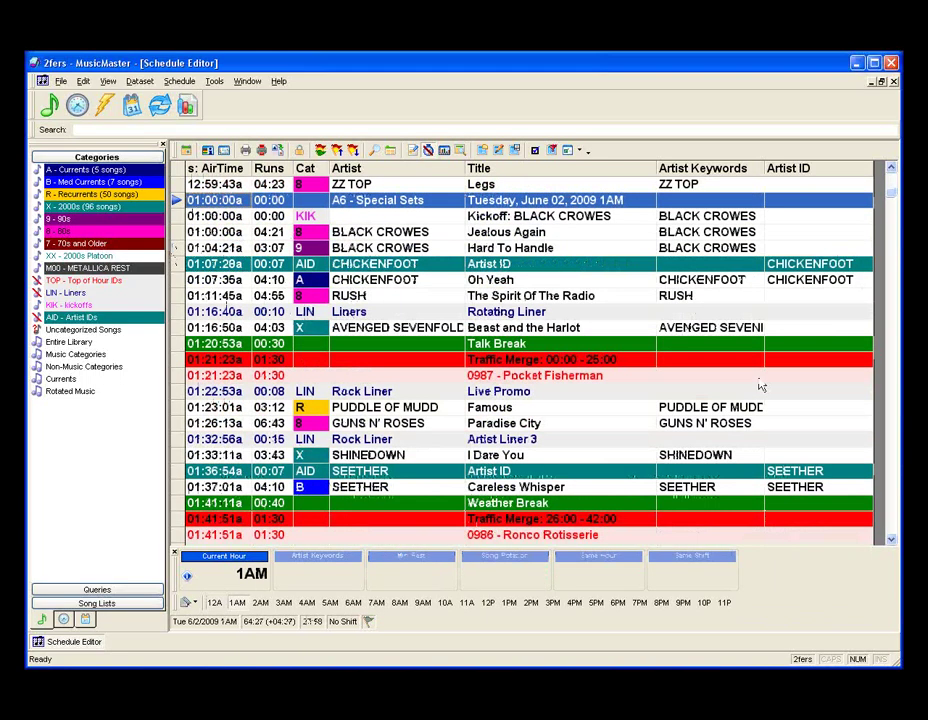
scroll(761, 386, down, 2)
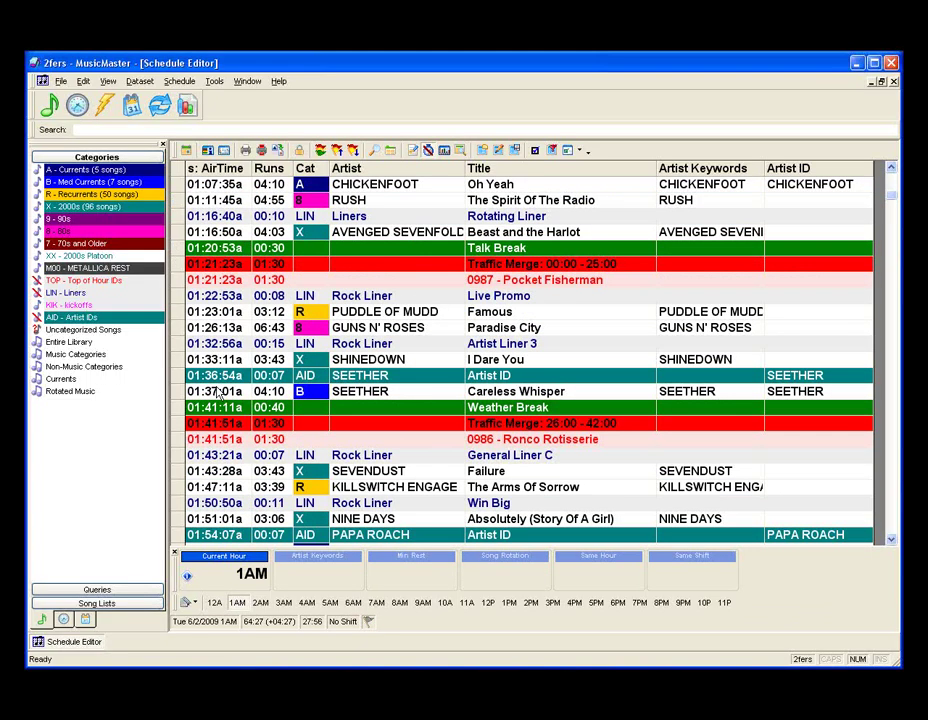
click(762, 396)
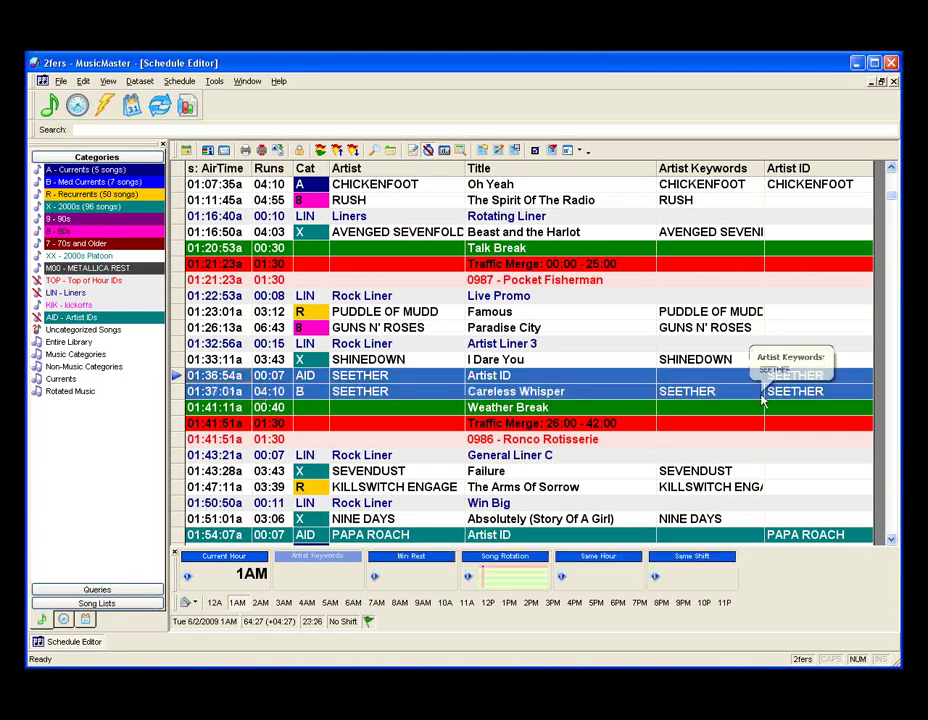
scroll(612, 393, down, 4)
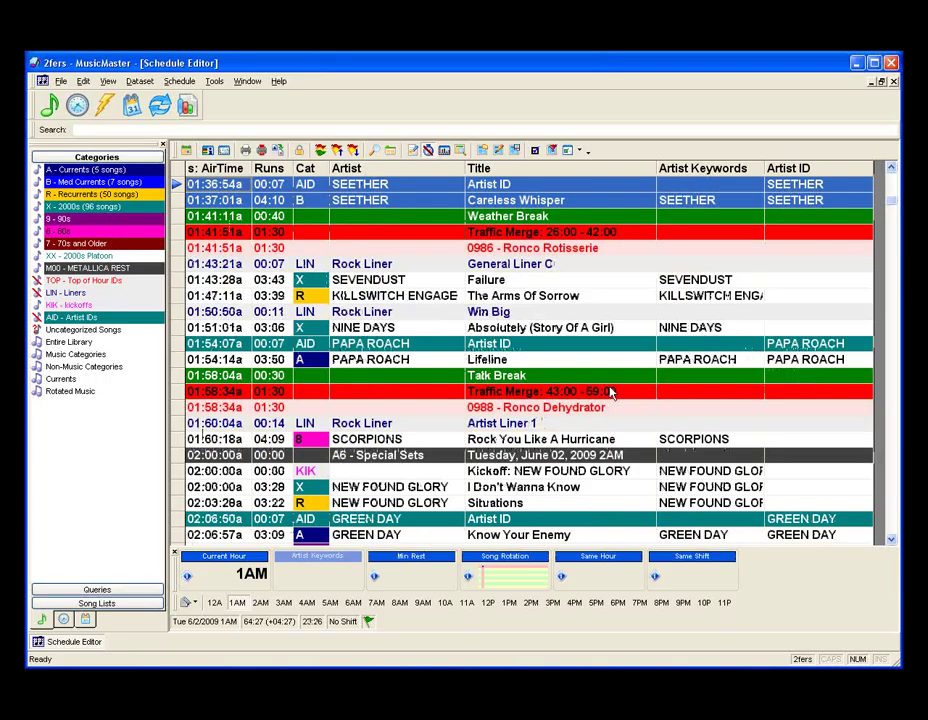
click(176, 345)
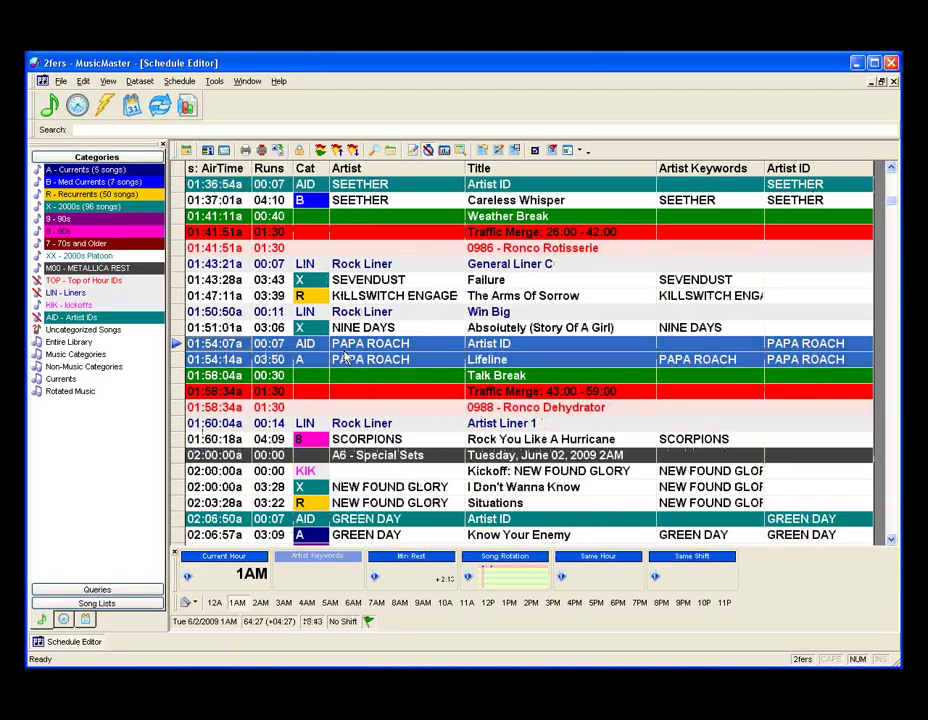
scroll(355, 343, down, 1)
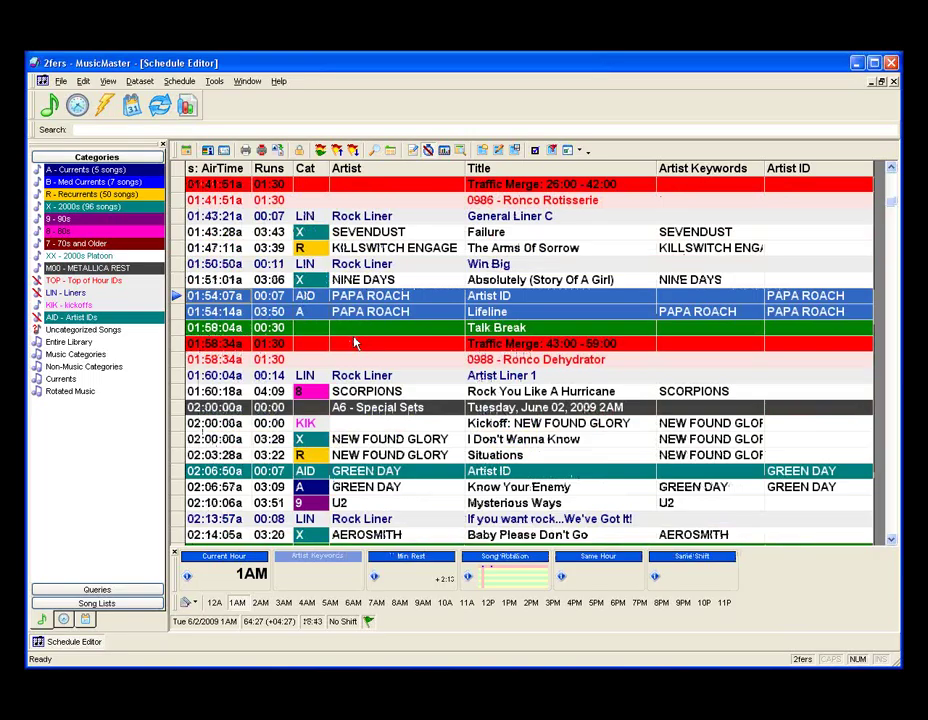
Step: Check the 2AM hour's kickoff songs and whether each Artist ID matches its following song
scroll(355, 343, down, 4)
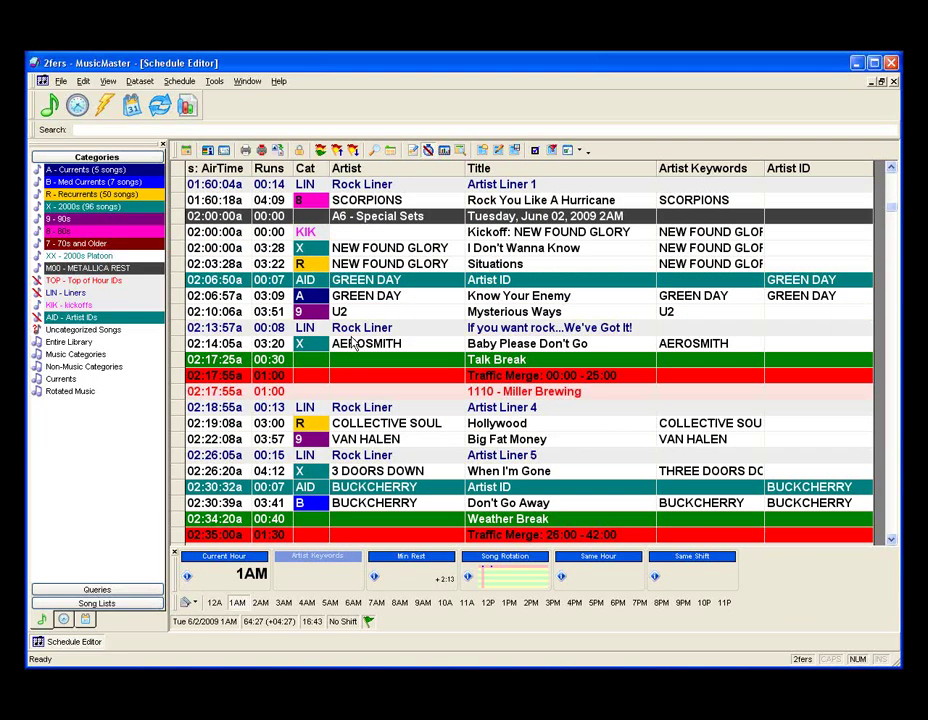
scroll(352, 343, down, 1)
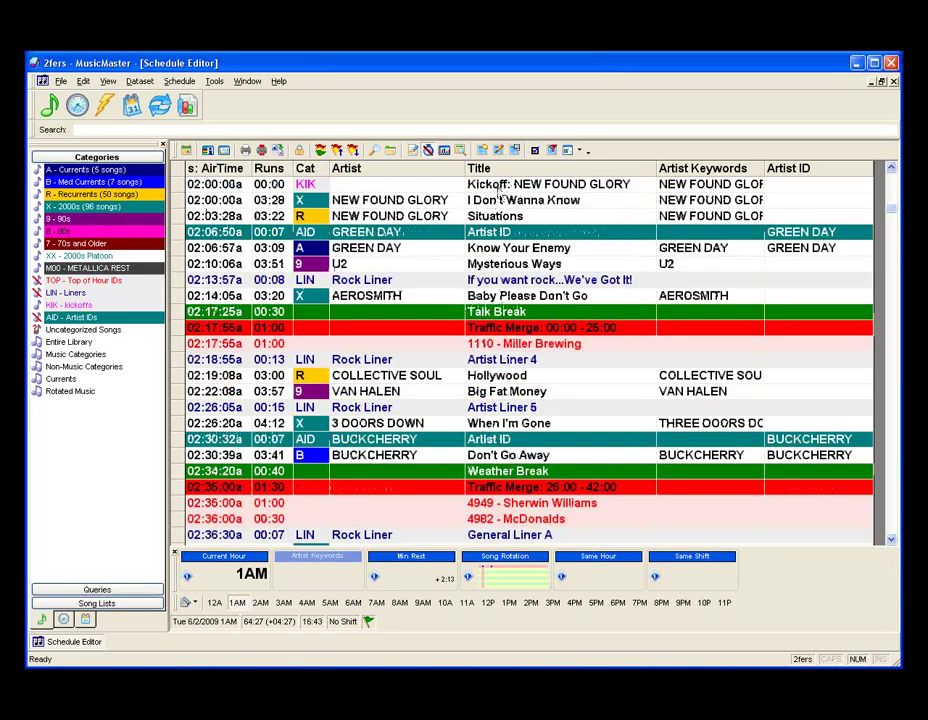
click(499, 189)
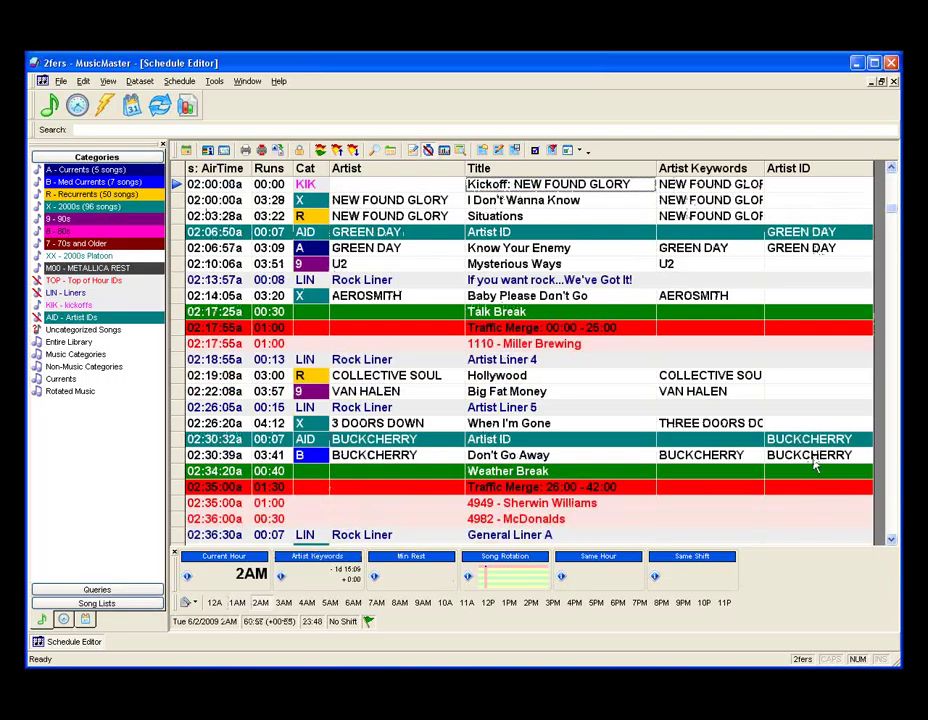
scroll(664, 420, down, 1)
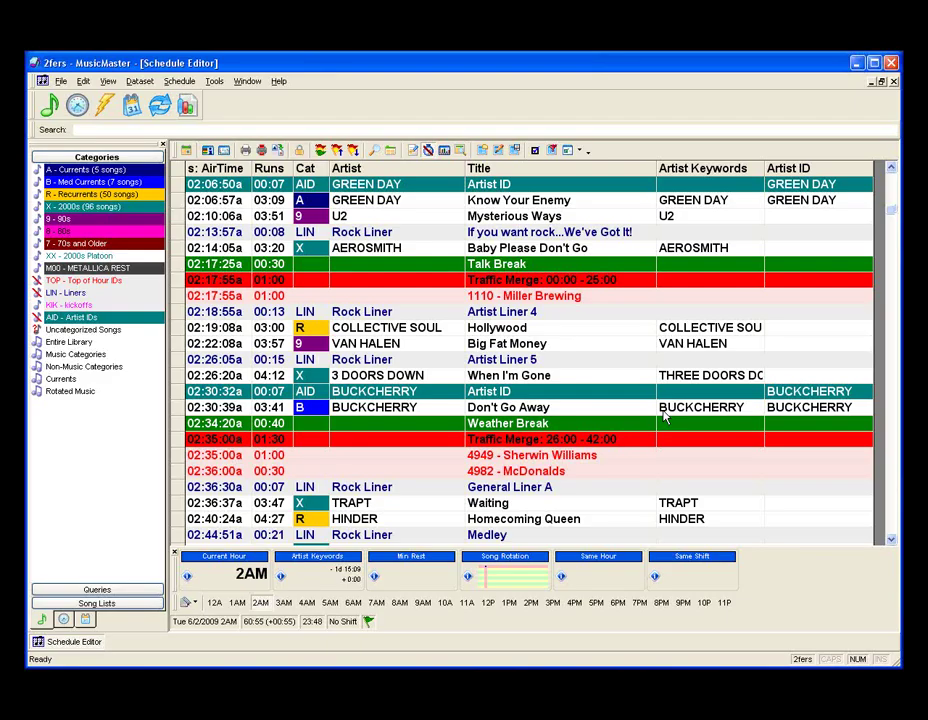
scroll(664, 420, down, 4)
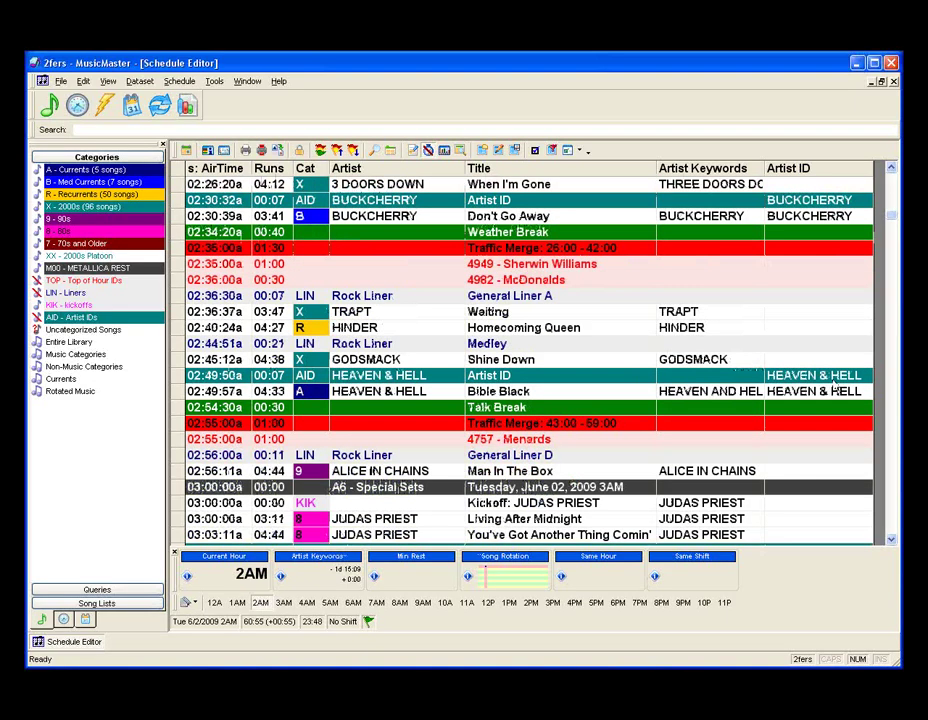
scroll(643, 334, down, 4)
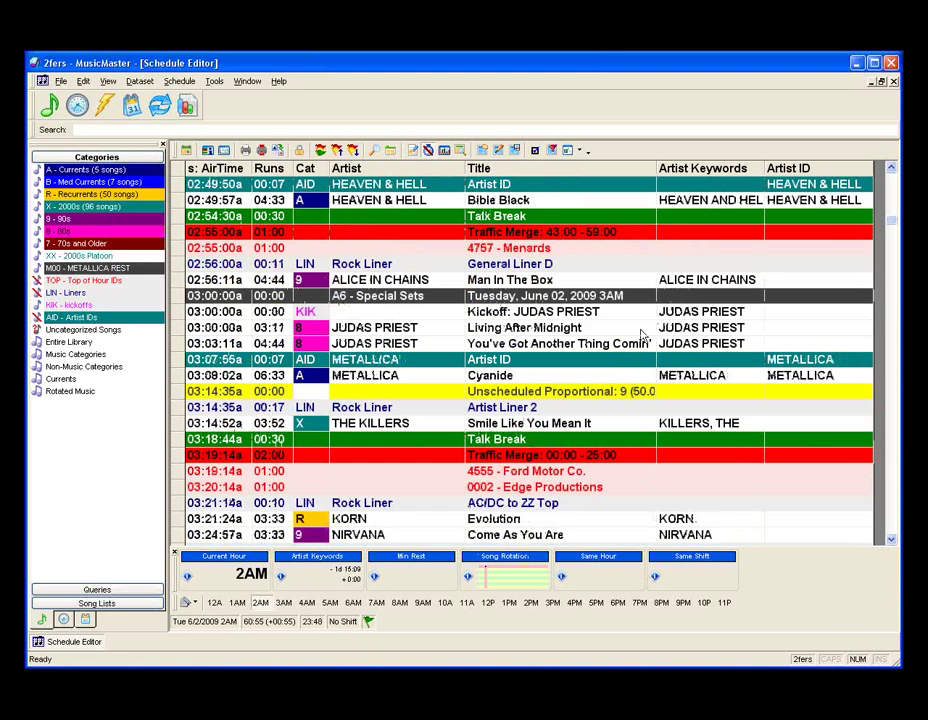
Step: Inspect the 3AM hour's special sets through to the start of 4AM, and close the Schedule Editor
click(704, 311)
scroll(522, 396, down, 1)
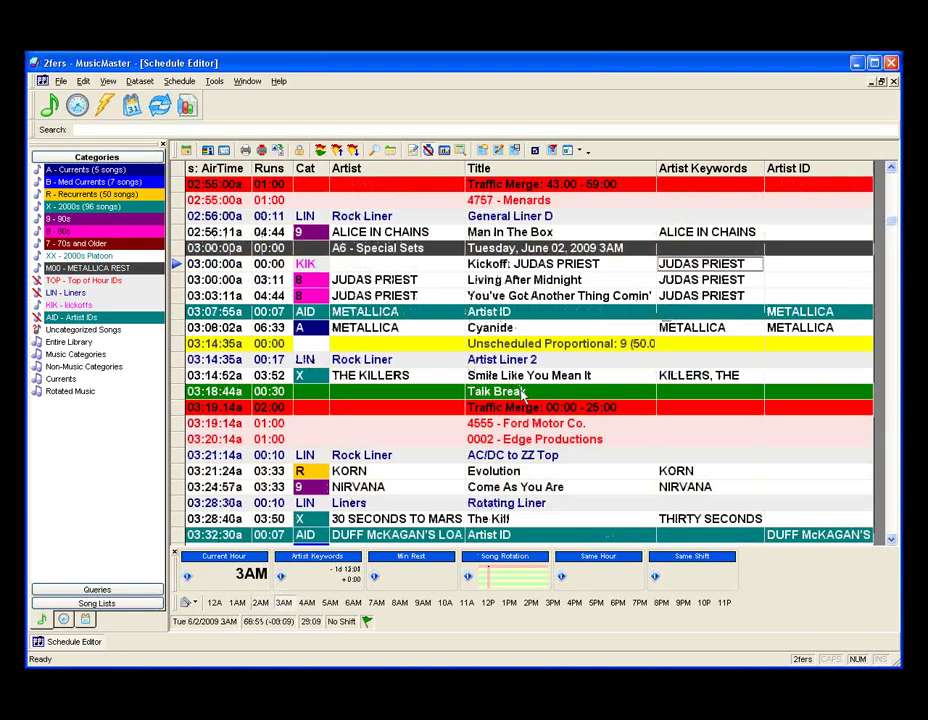
scroll(522, 396, down, 5)
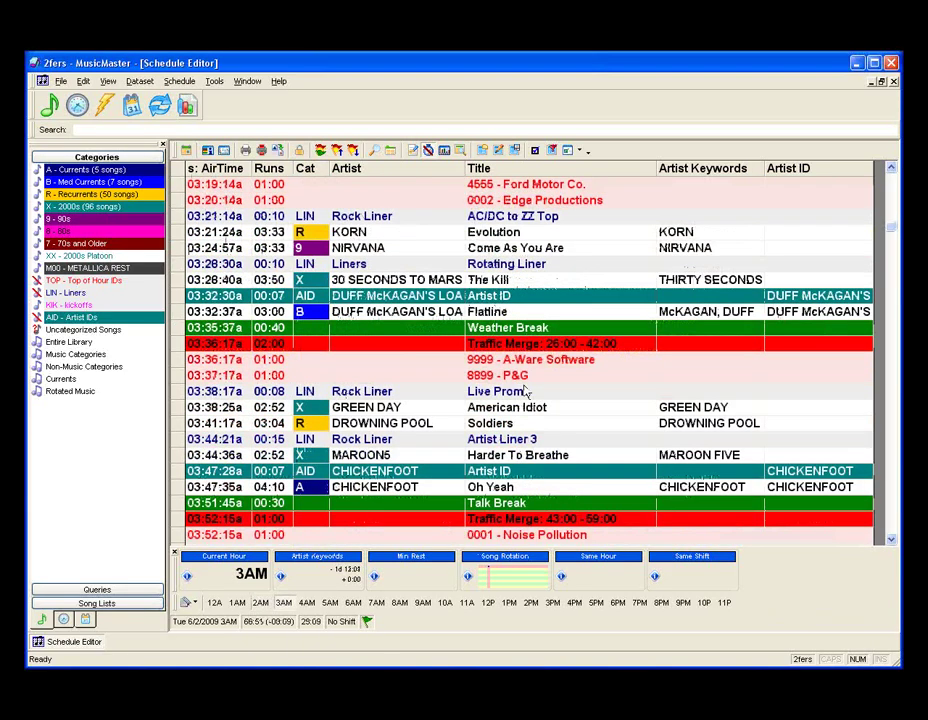
scroll(524, 391, down, 5)
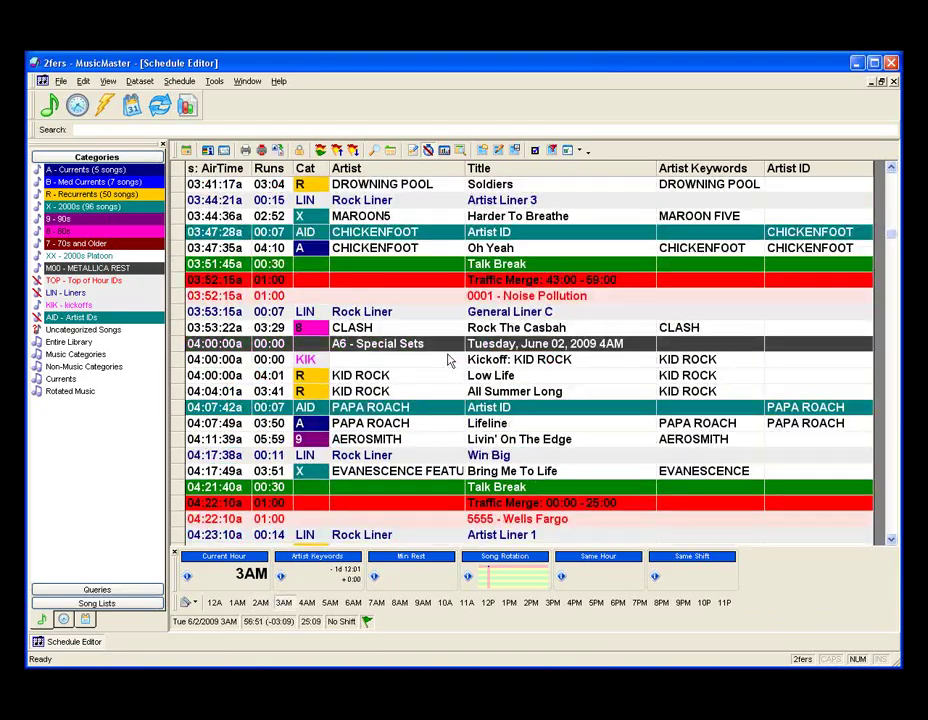
click(893, 83)
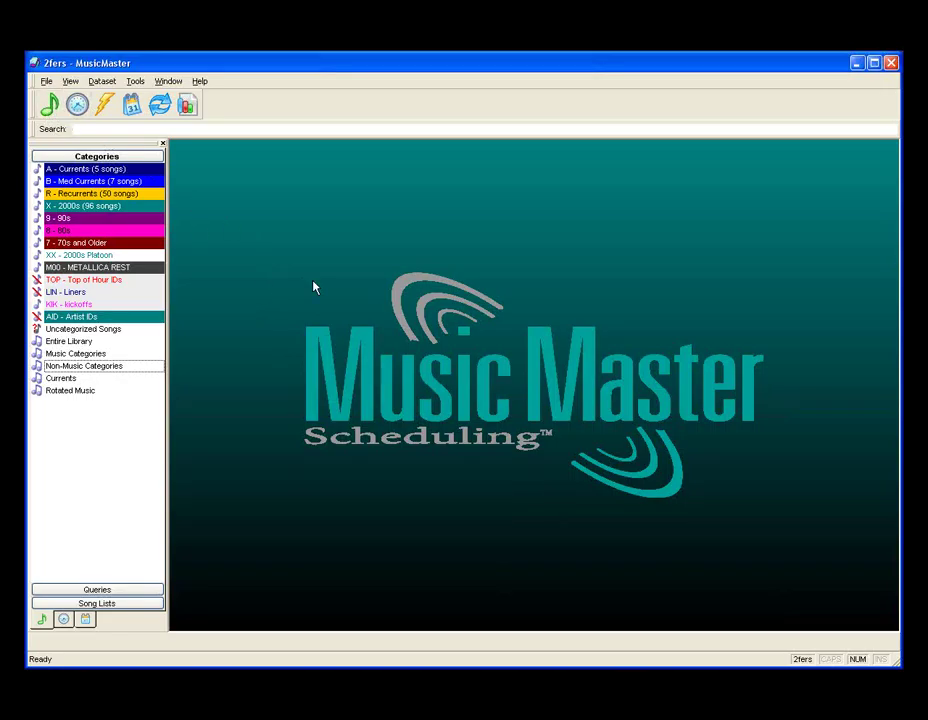
Step: Start a new library query limited to the Music Categories, with the kickoffs category excluded
key(ctrl+l)
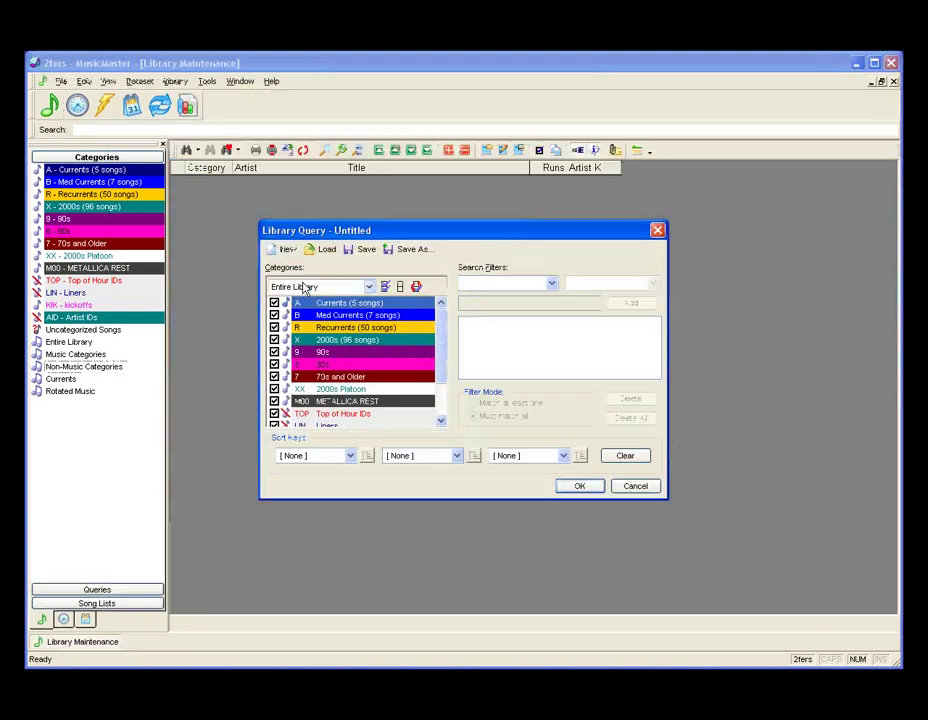
click(306, 288)
click(345, 311)
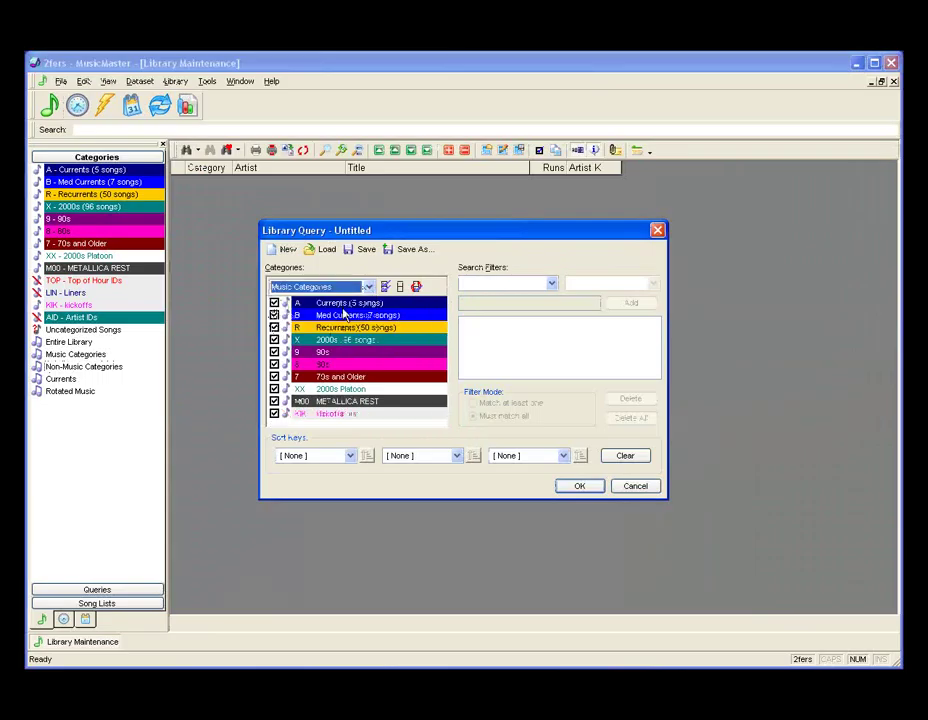
click(274, 414)
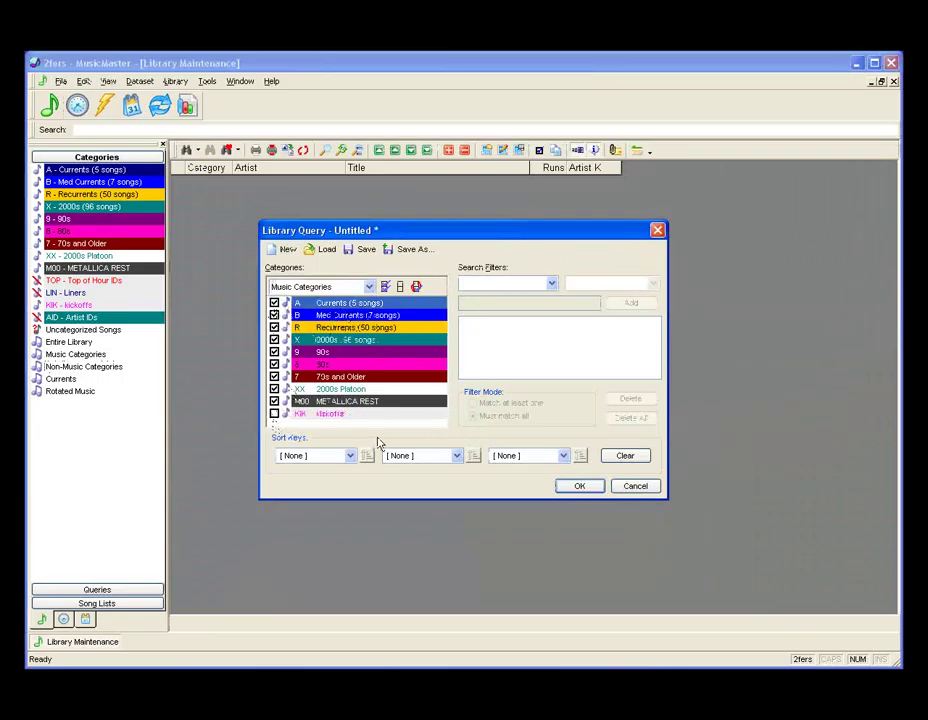
Step: Filter the query to songs whose Artist ID field is blank, and run it
click(551, 285)
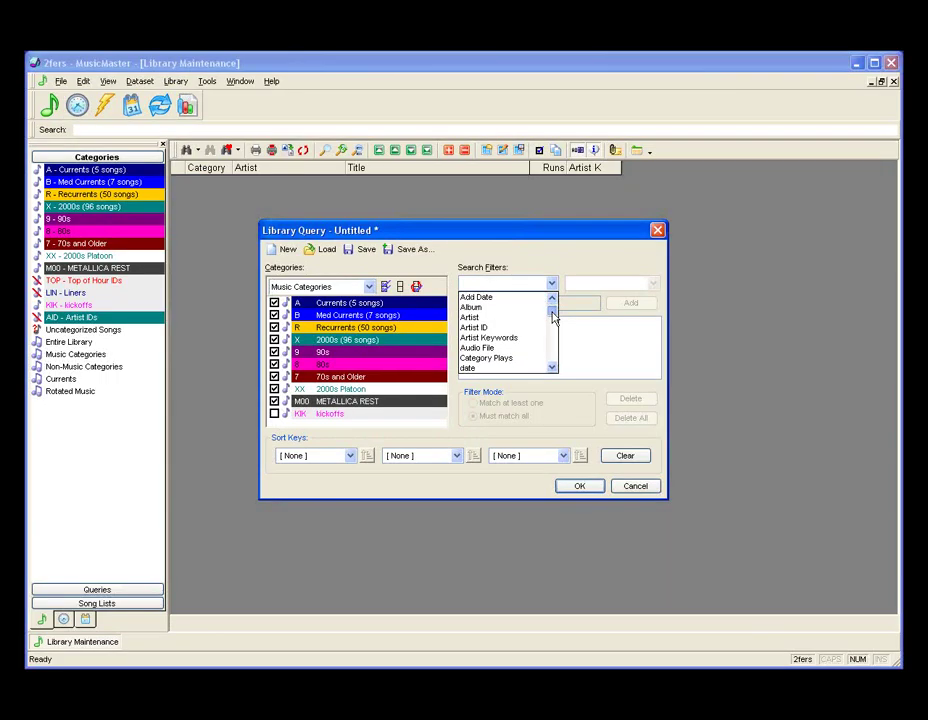
click(528, 328)
click(653, 285)
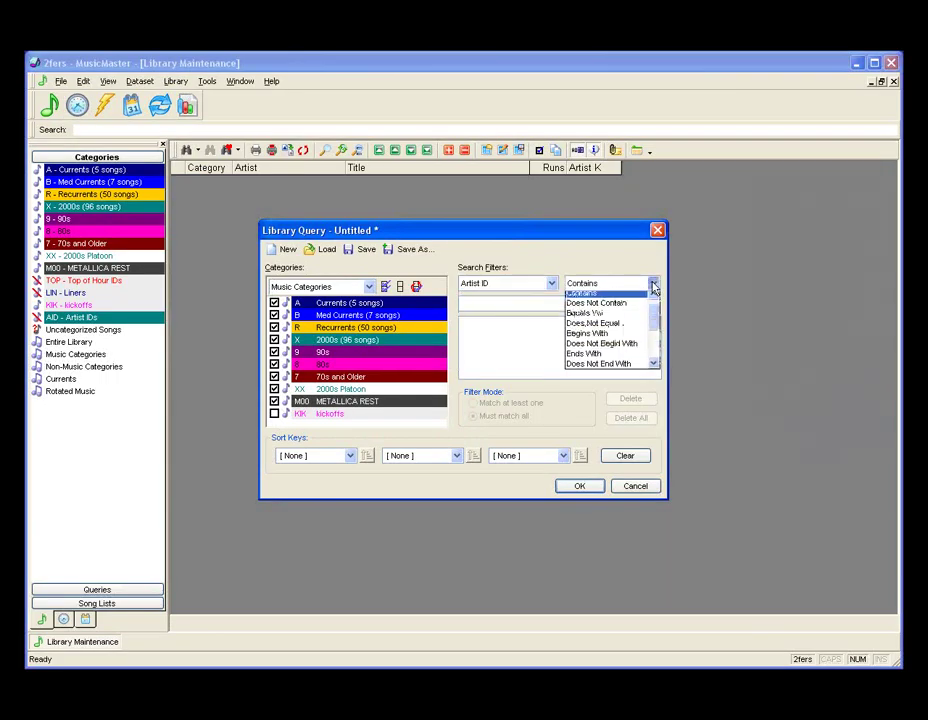
click(652, 350)
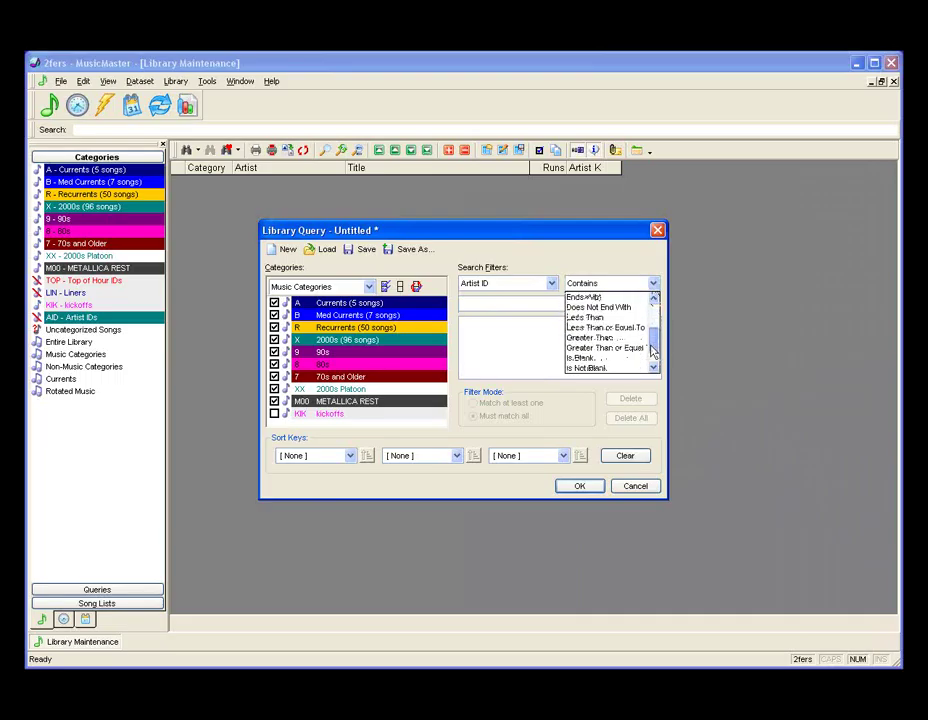
click(640, 352)
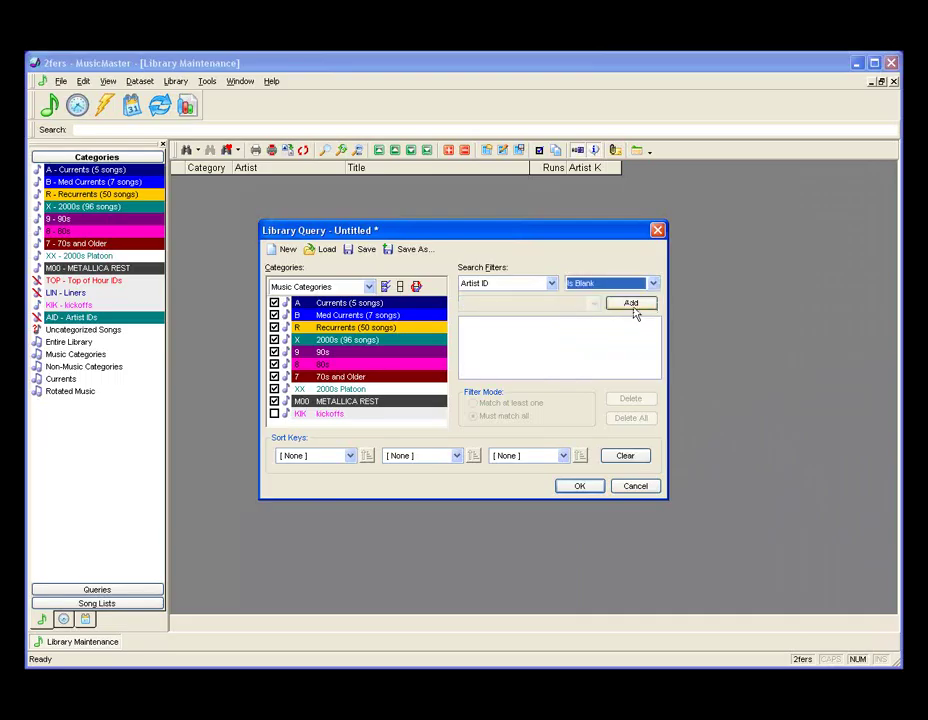
click(631, 303)
click(582, 487)
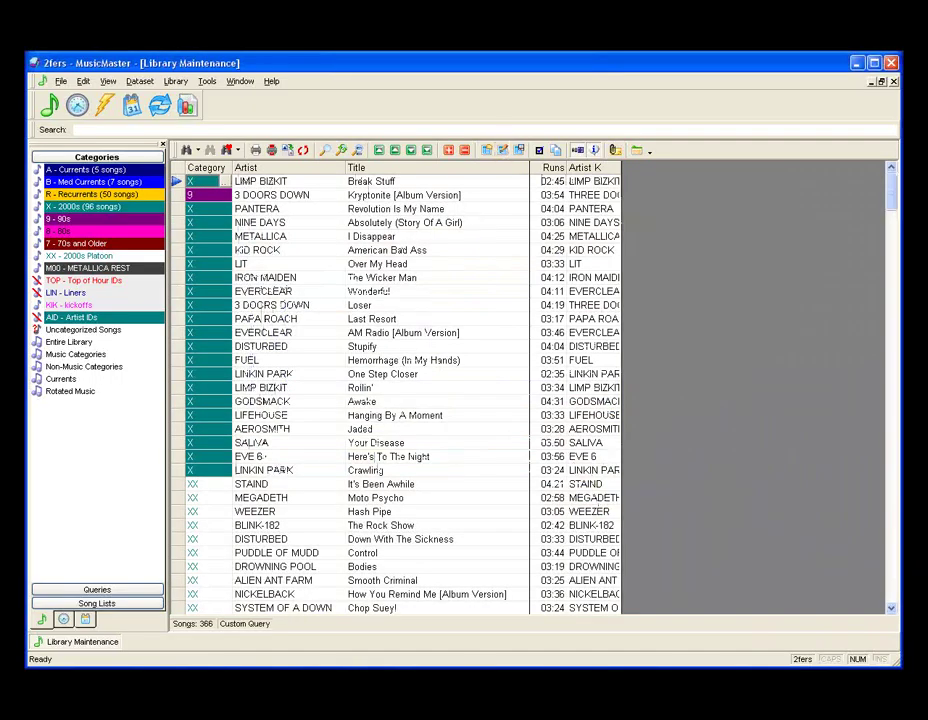
Step: Add the Artist ID field to the library grid layout after Artist Keywords and widen its column
click(503, 151)
drag(286, 340, 437, 341)
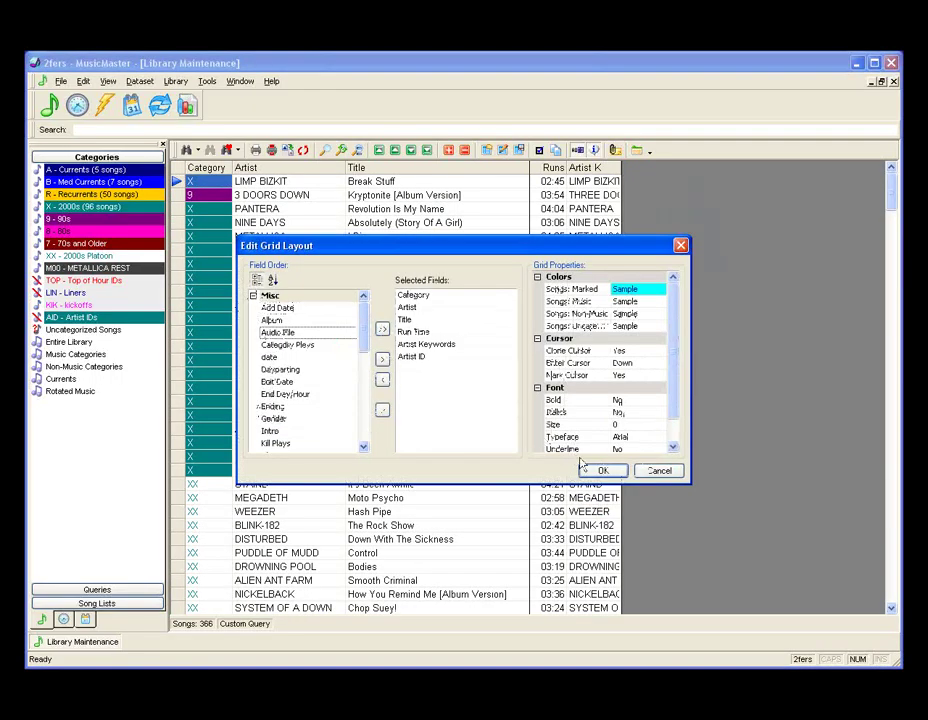
key(Return)
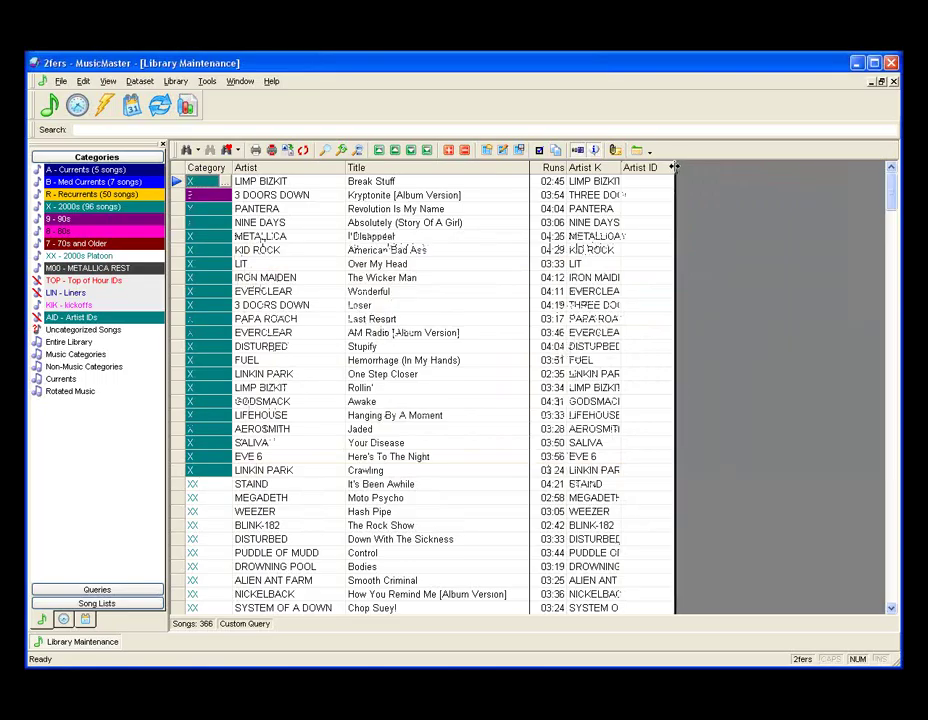
drag(675, 167, 733, 167)
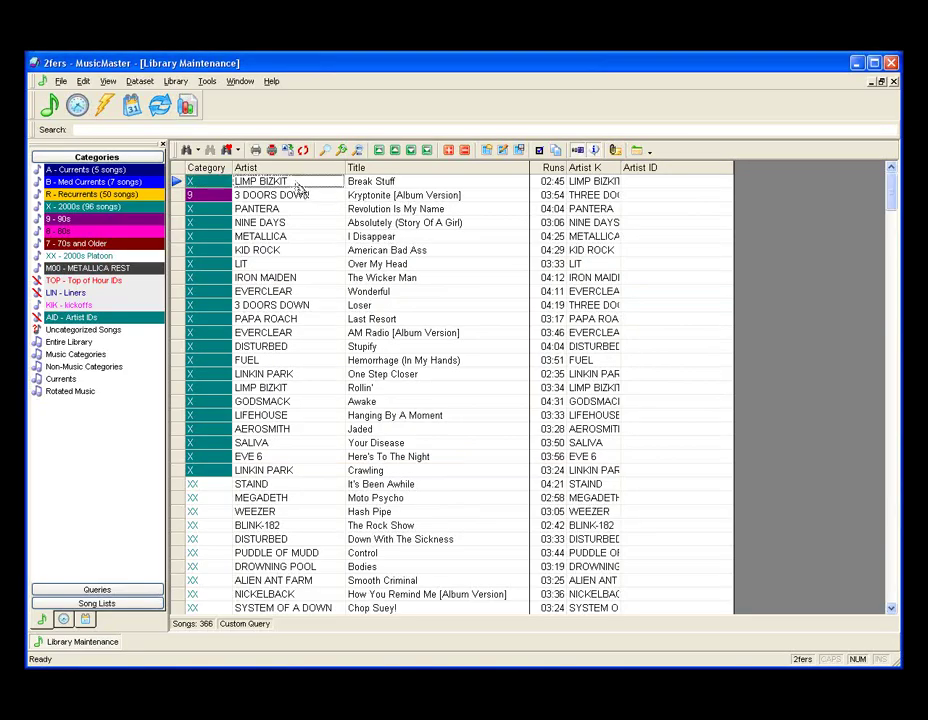
Step: Copy the Artist values of all the queried songs and paste them into the Artist ID column, starting at the first song
drag(295, 194, 300, 612)
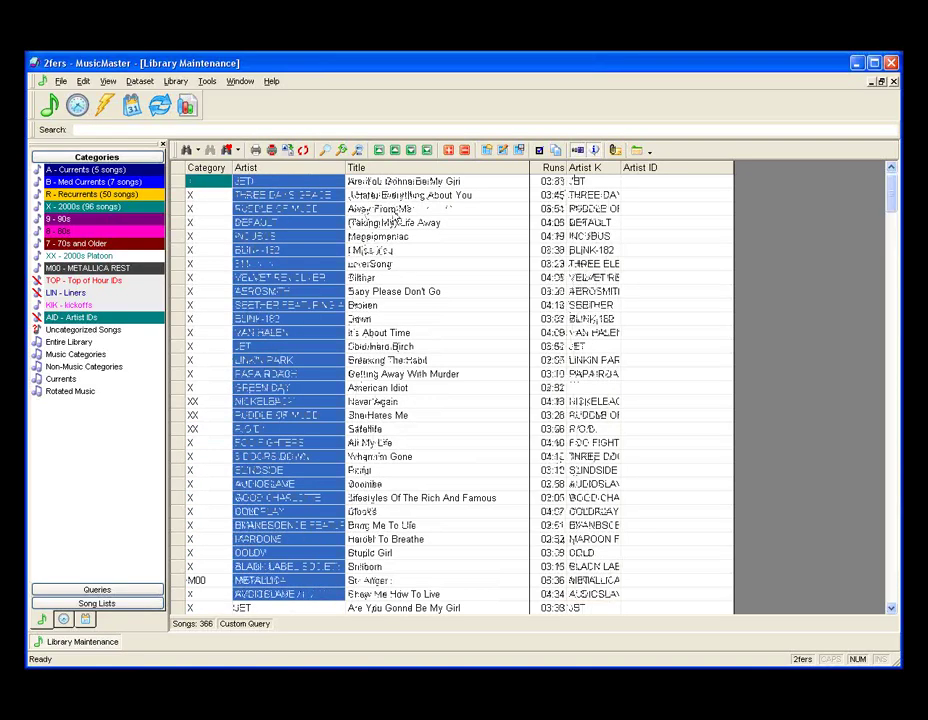
key(ctrl+shift+End)
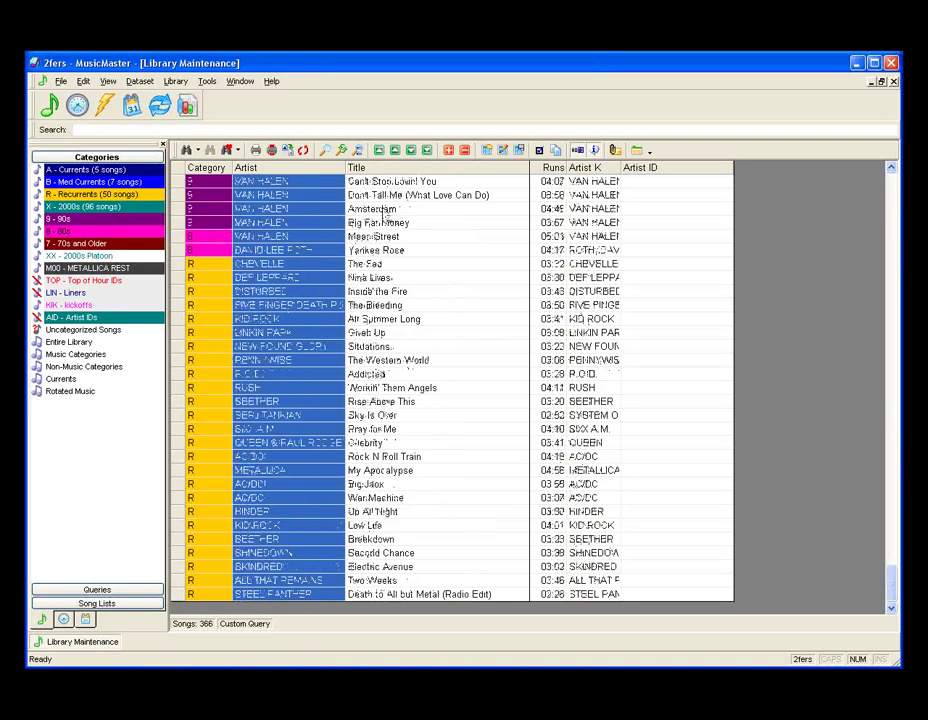
click(84, 82)
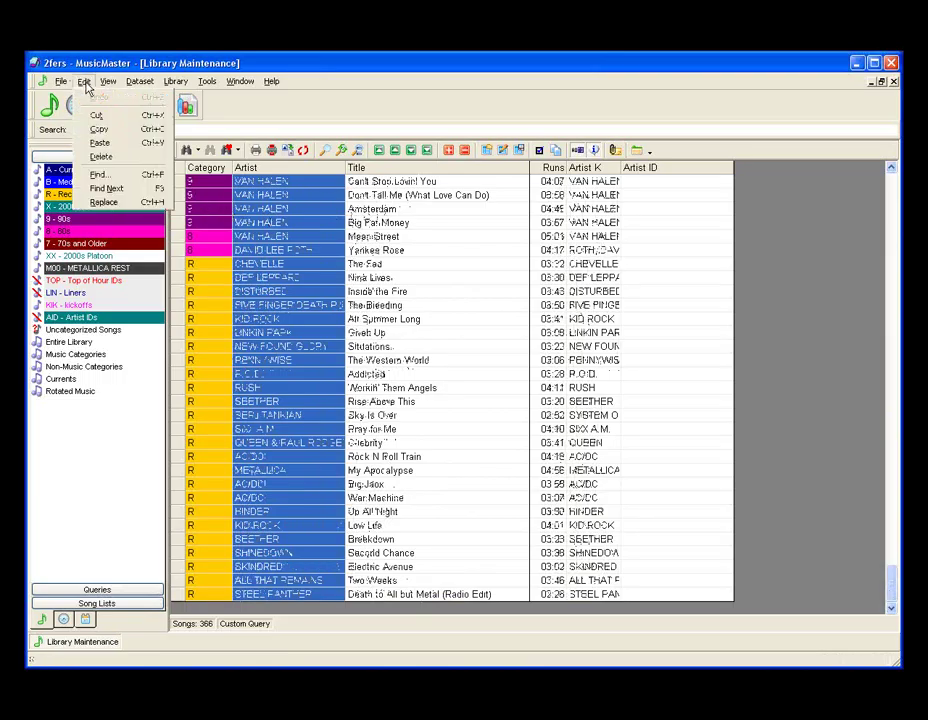
click(99, 129)
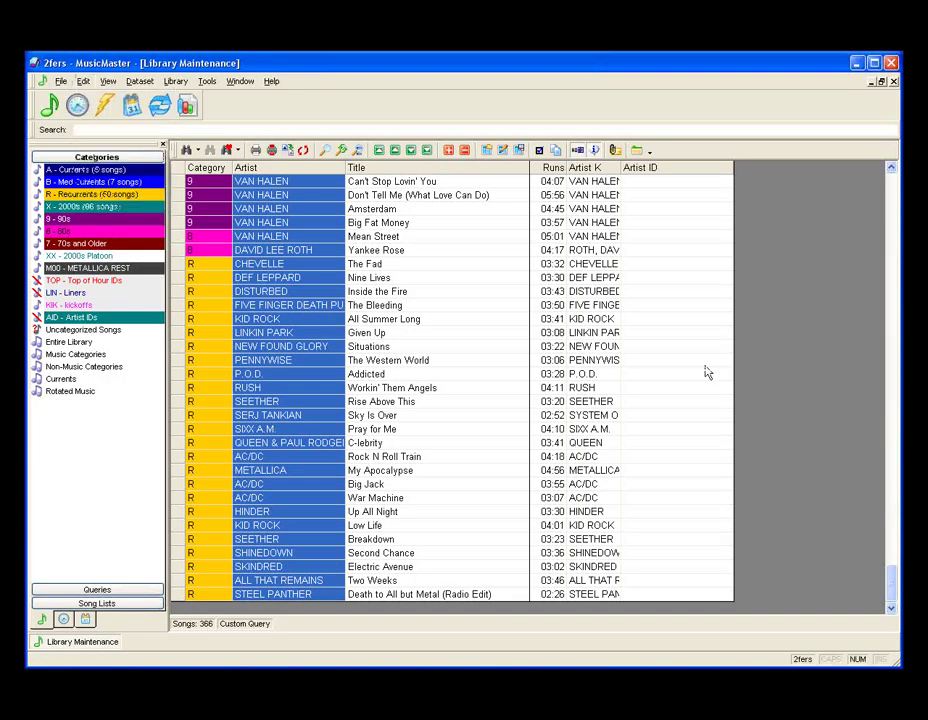
key(ctrl+Home)
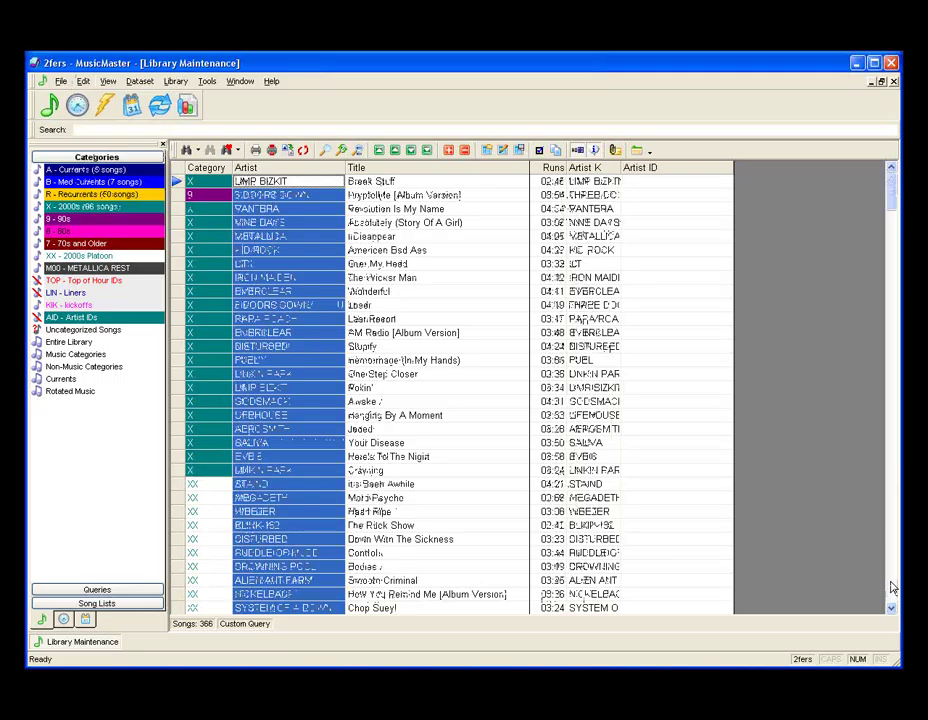
click(642, 181)
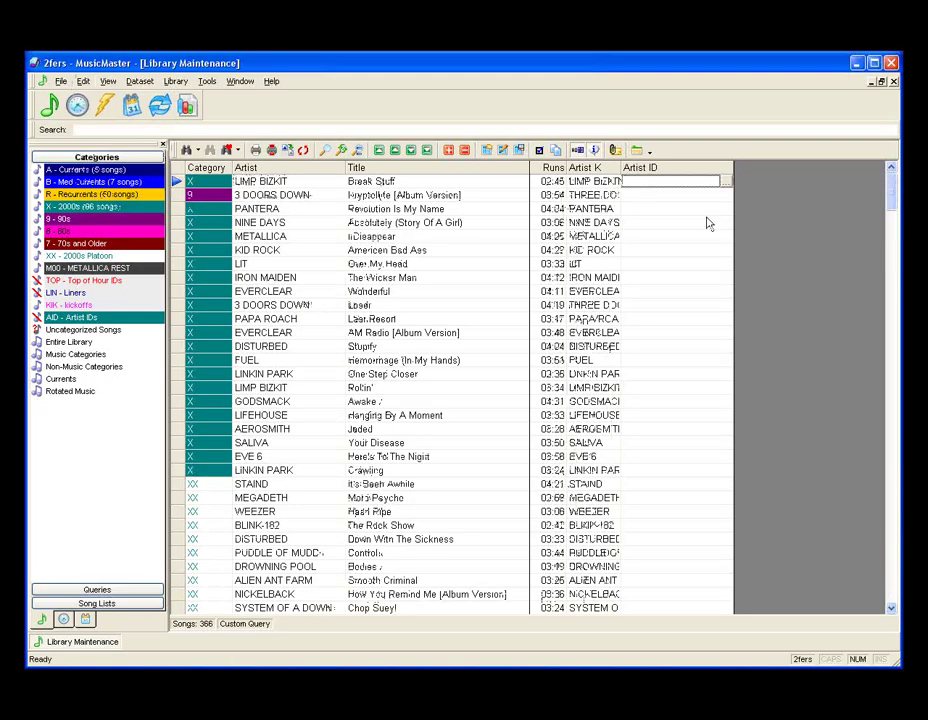
click(84, 81)
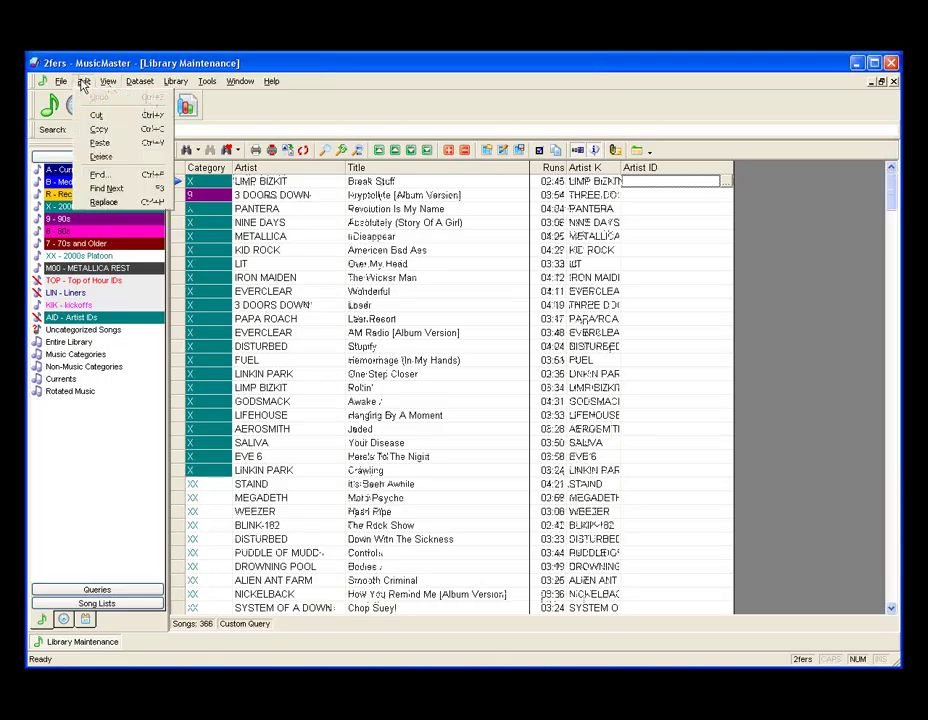
click(100, 143)
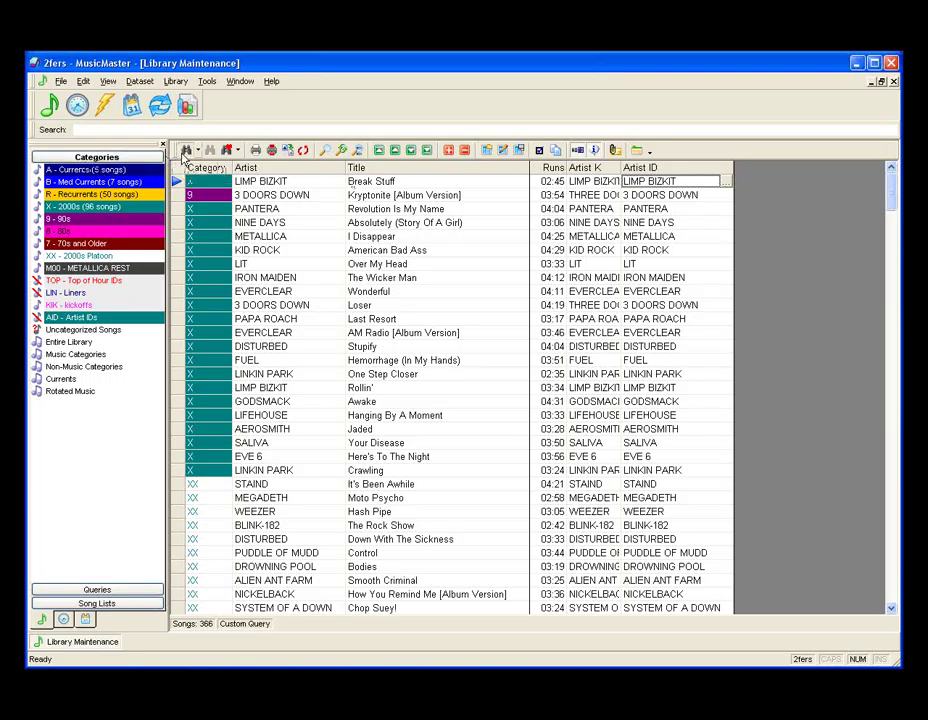
Step: Remove the Artist ID Is Blank filter from the library query and rerun it on the same music categories
click(185, 152)
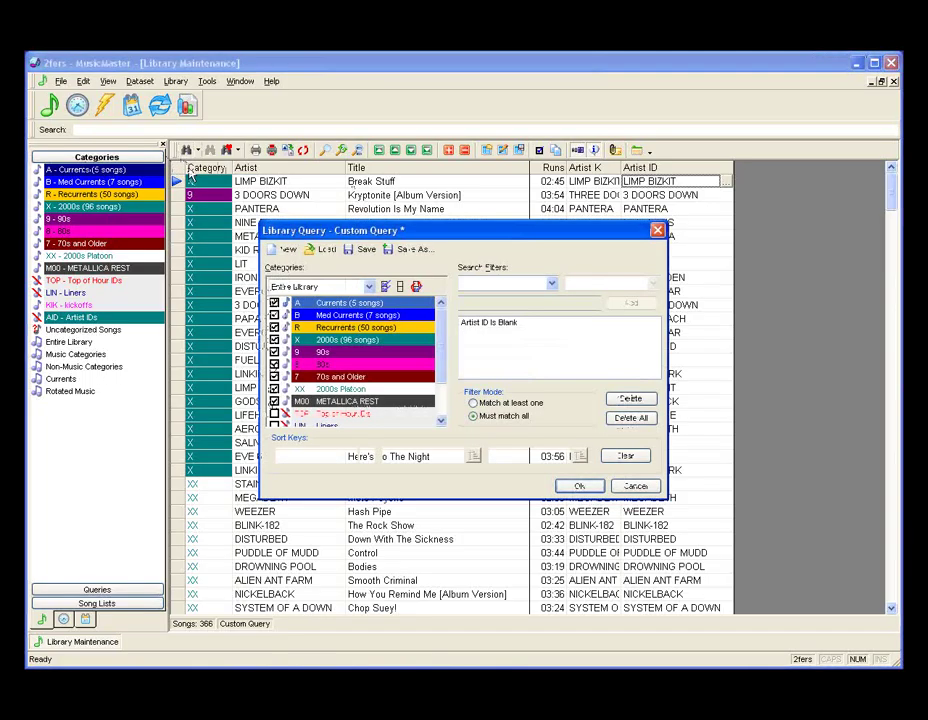
click(484, 324)
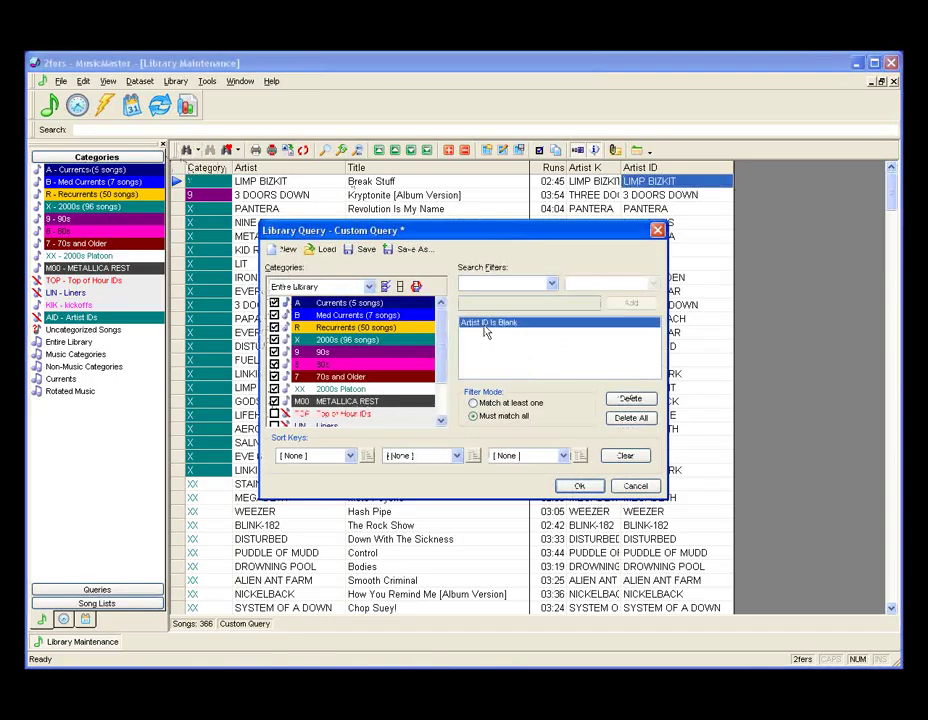
click(631, 418)
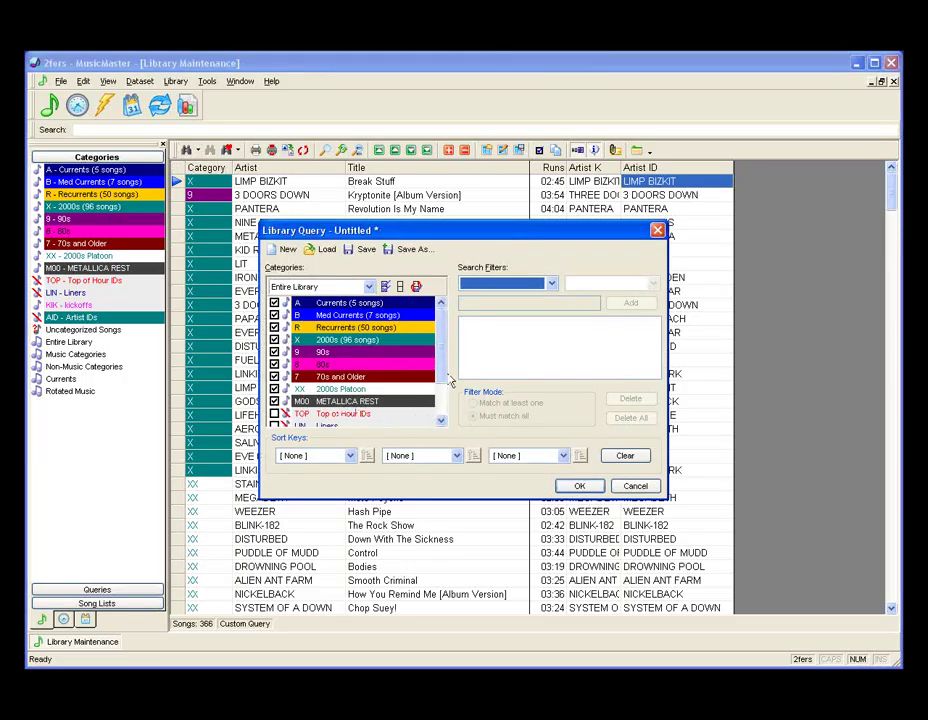
drag(444, 378, 442, 400)
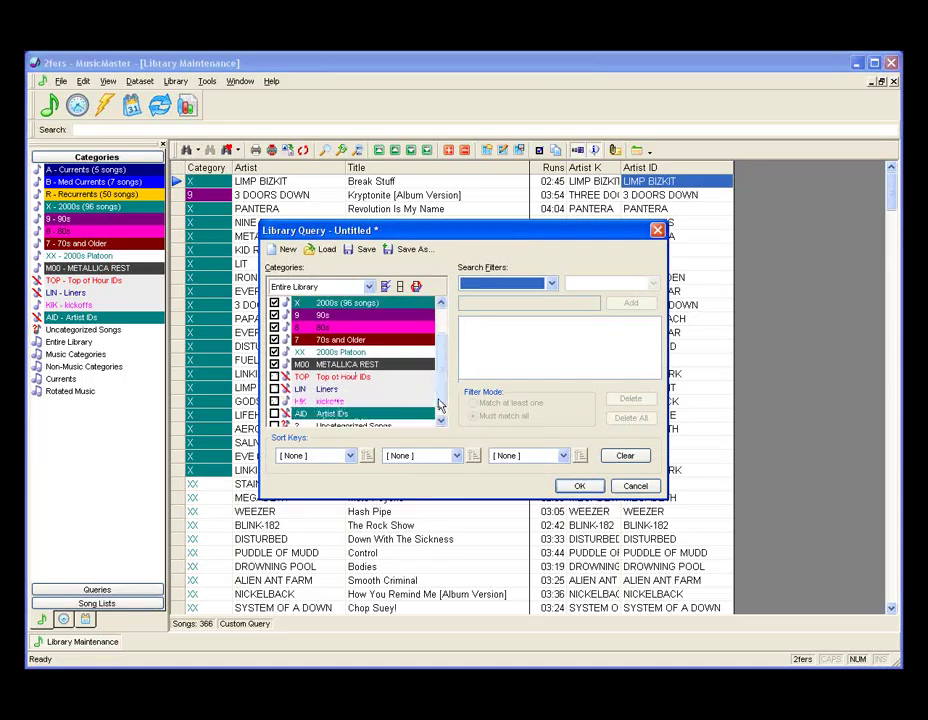
click(583, 487)
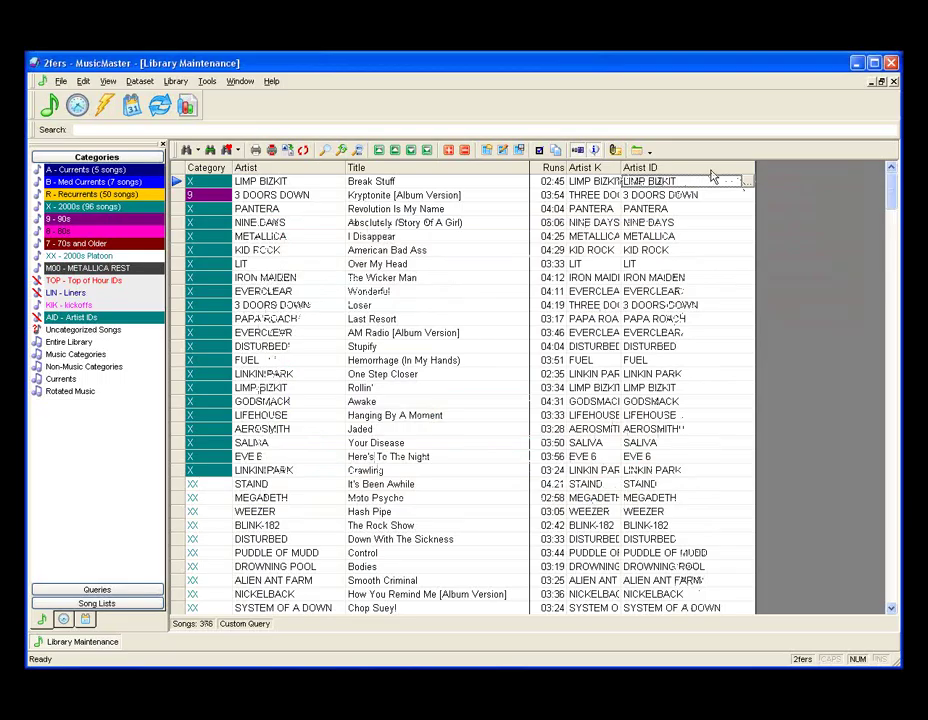
Step: Mass-change the Artist ID field of all listed songs by adding the specific keyword Generic
right_click(650, 173)
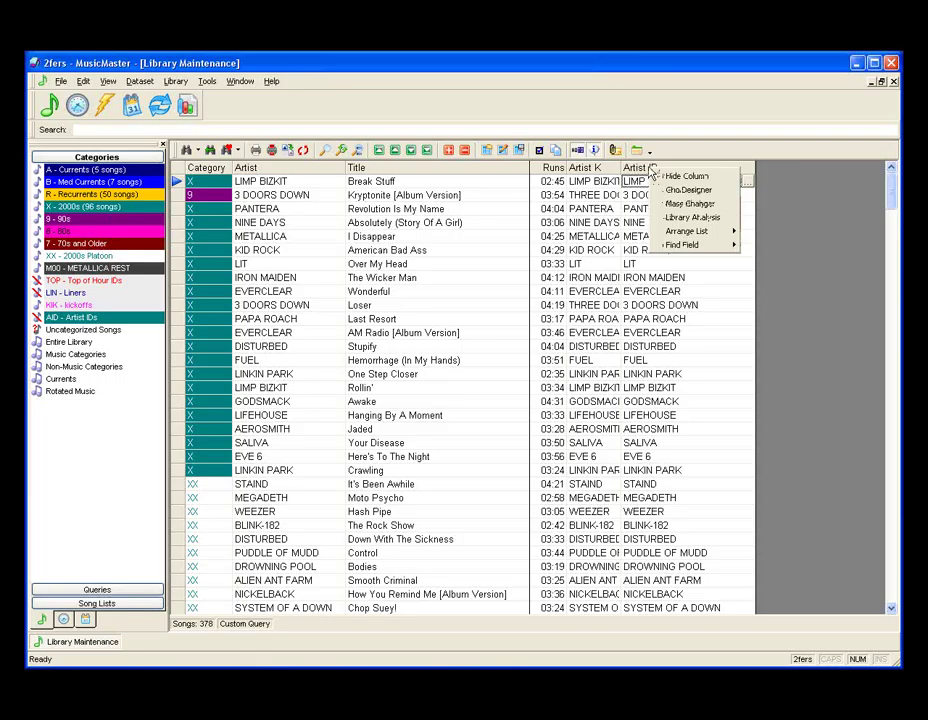
click(689, 203)
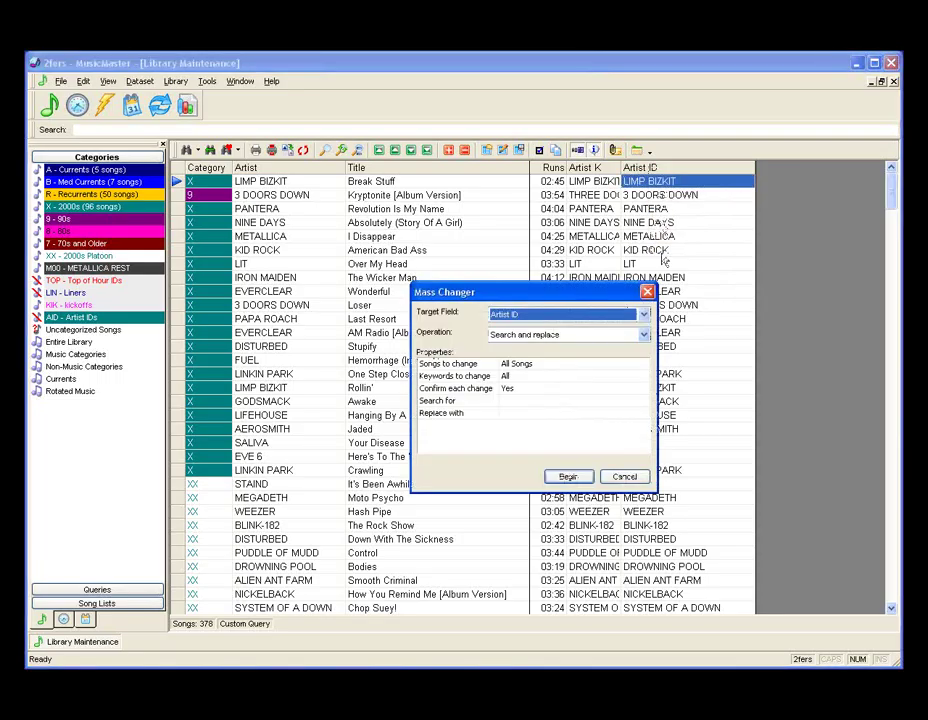
click(644, 335)
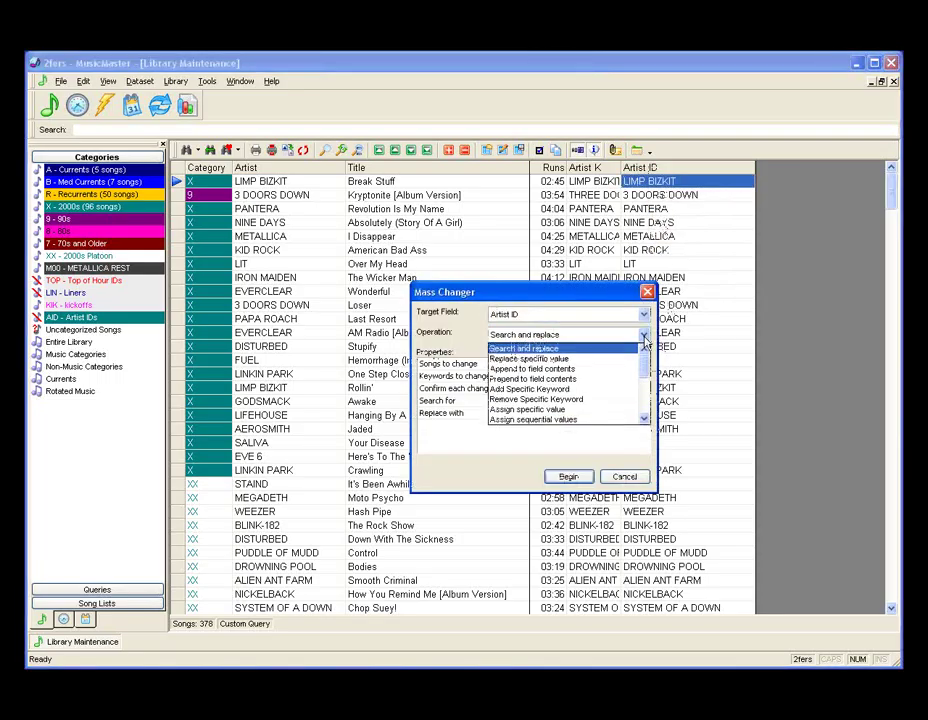
click(601, 389)
click(601, 391)
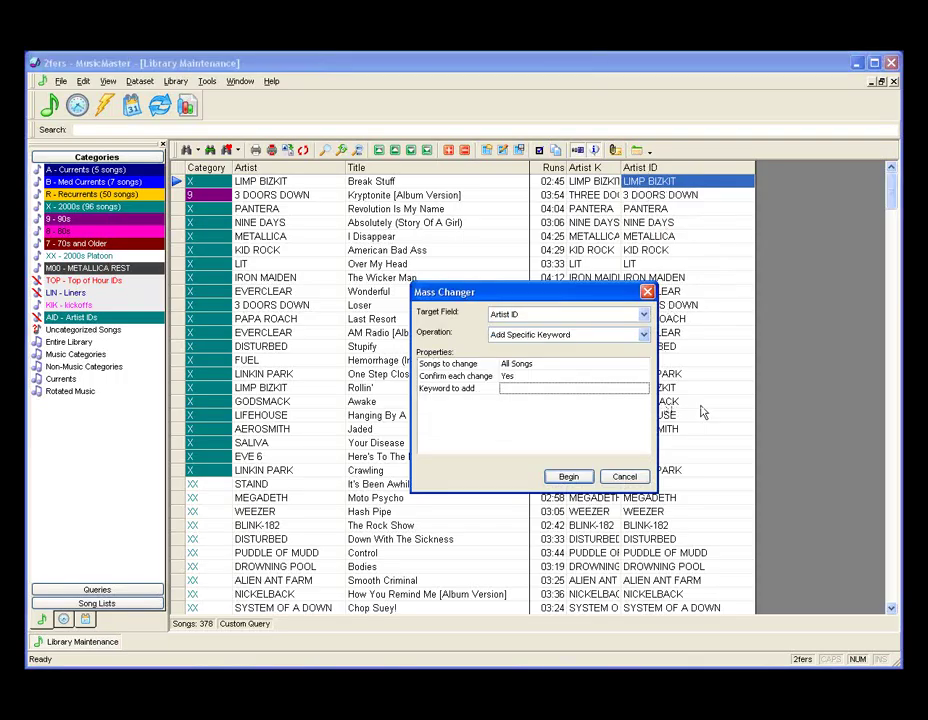
text(Generic)
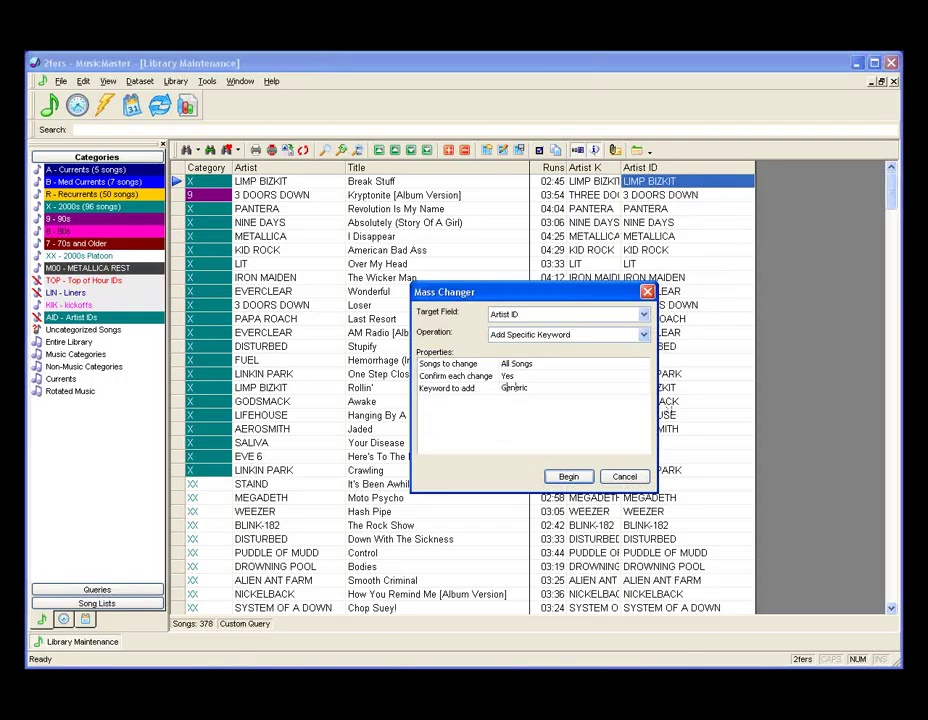
click(567, 477)
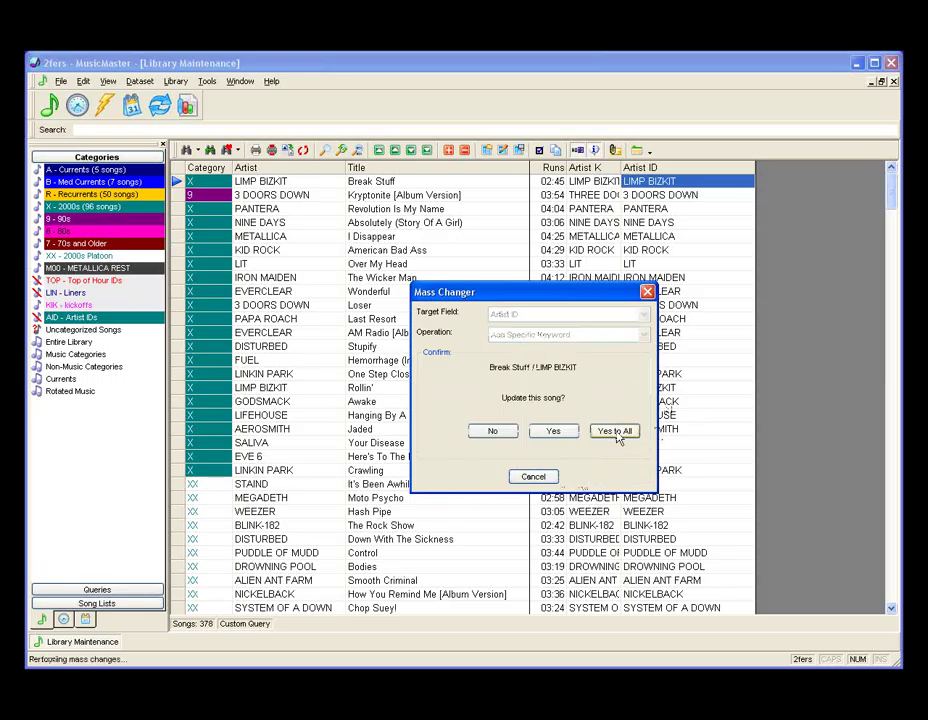
click(613, 431)
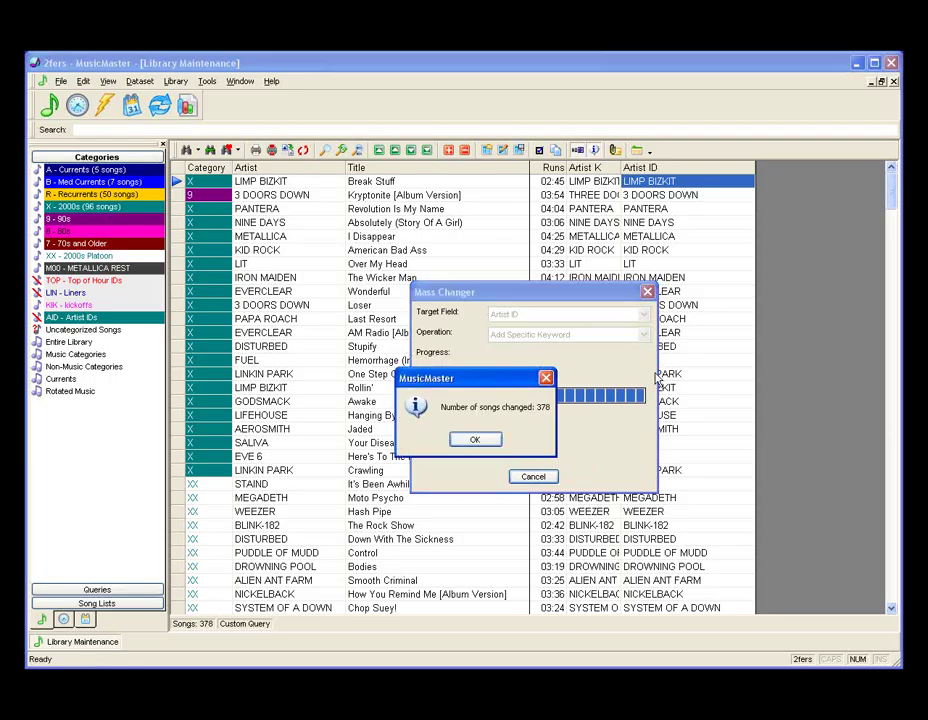
click(478, 438)
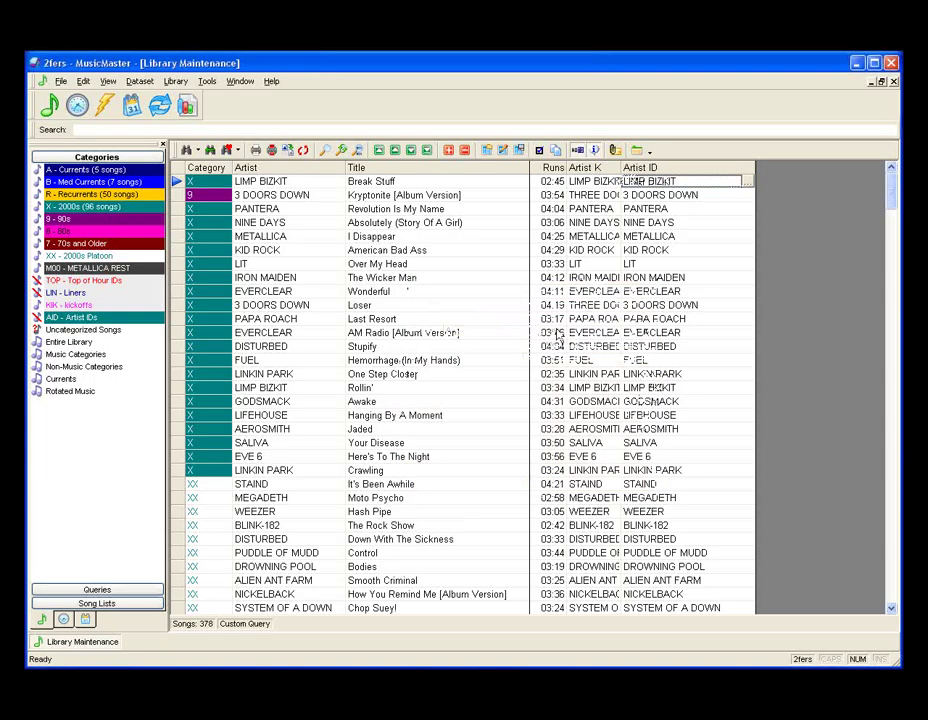
Step: Check the Artist ID keywords of the Iron Maiden song The Wicker Man and the Godsmack song Awake
click(652, 280)
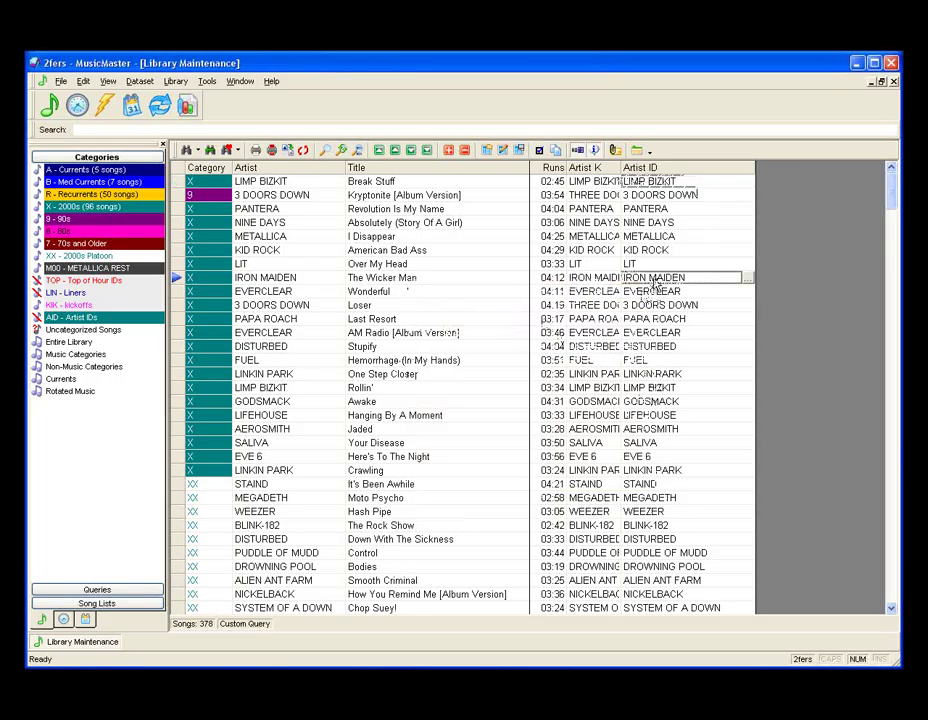
click(652, 282)
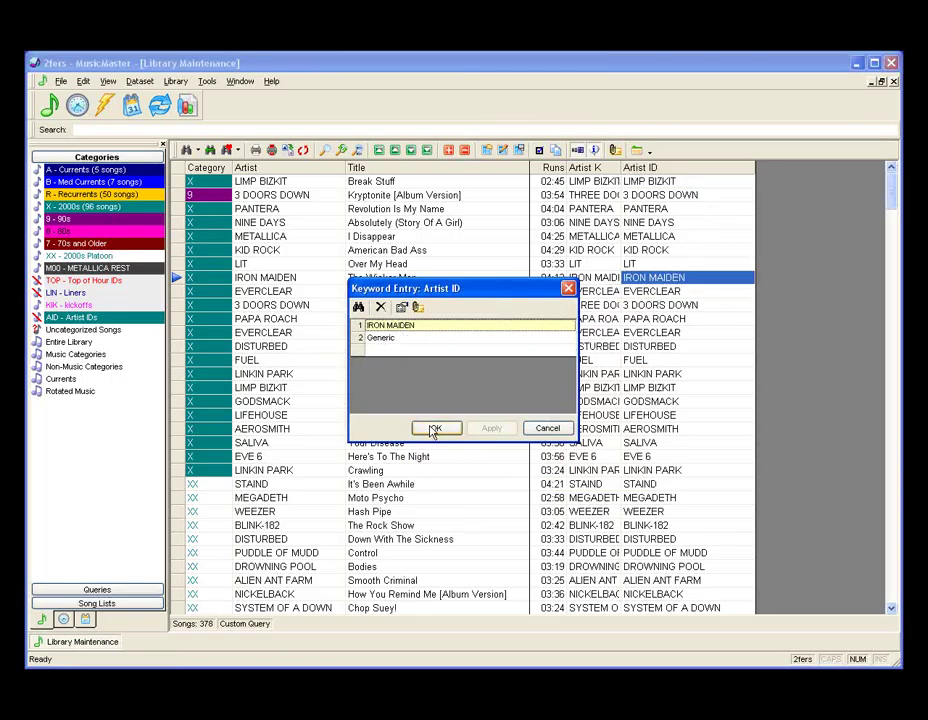
click(434, 430)
click(650, 402)
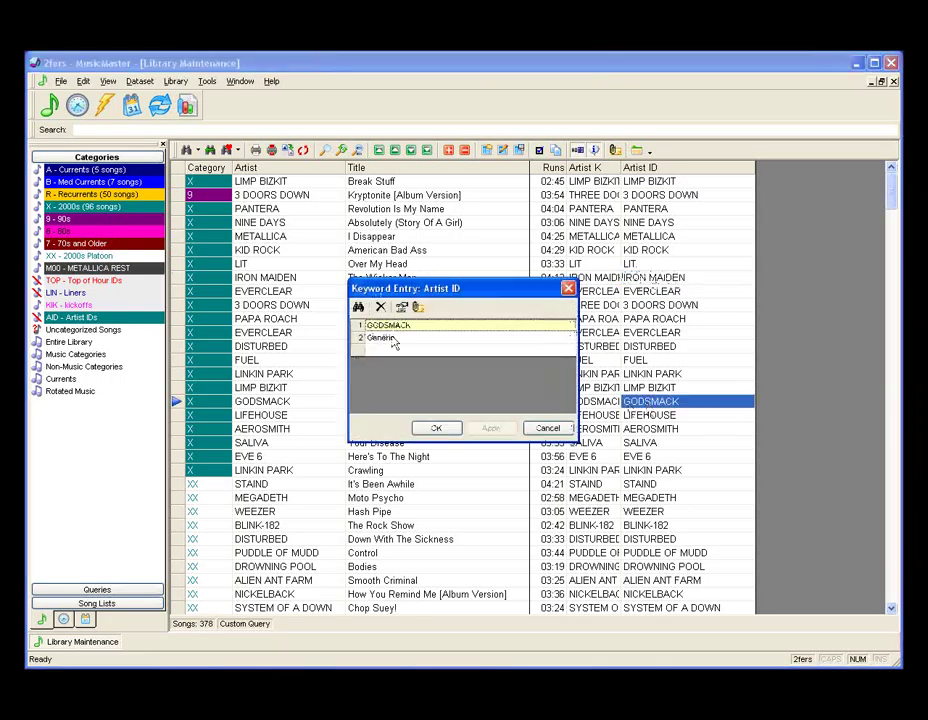
click(437, 429)
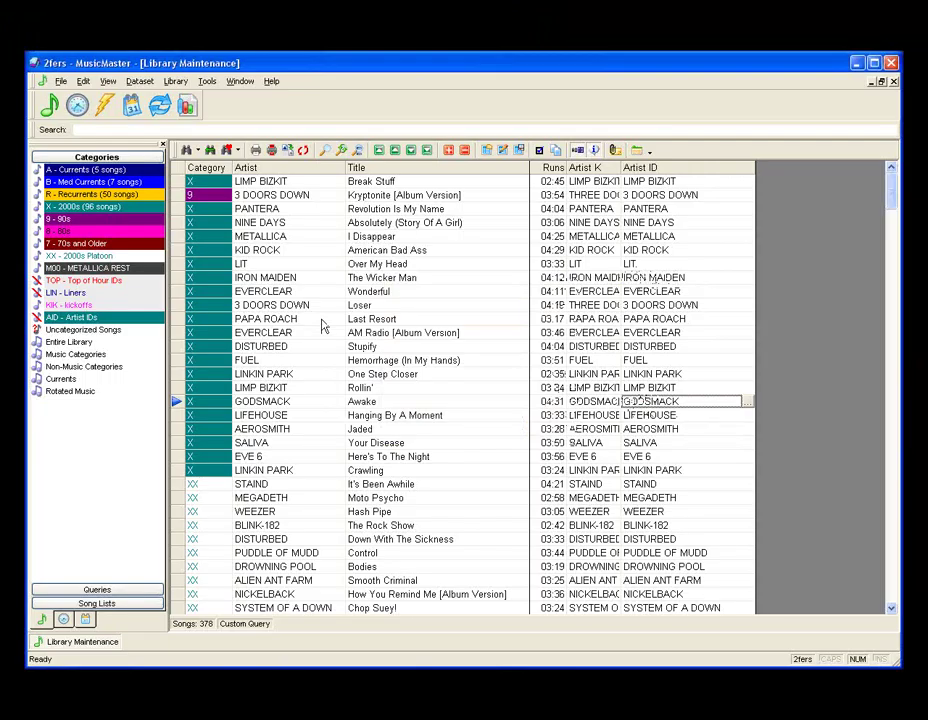
Step: Add one blank song to the AID - Artist IDs category and append it to the existing song list
click(105, 318)
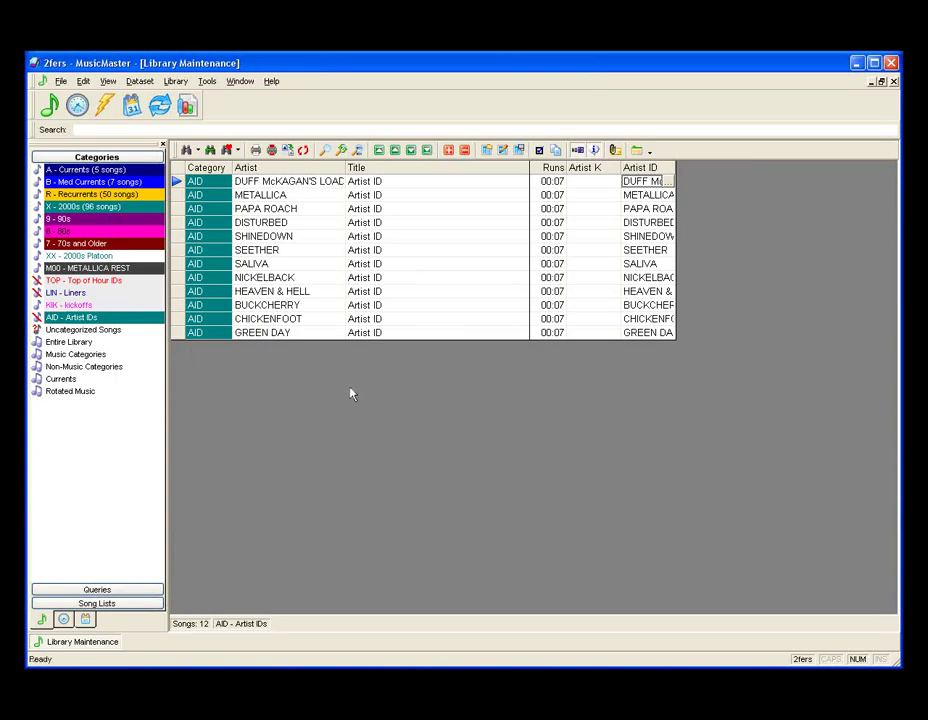
click(448, 150)
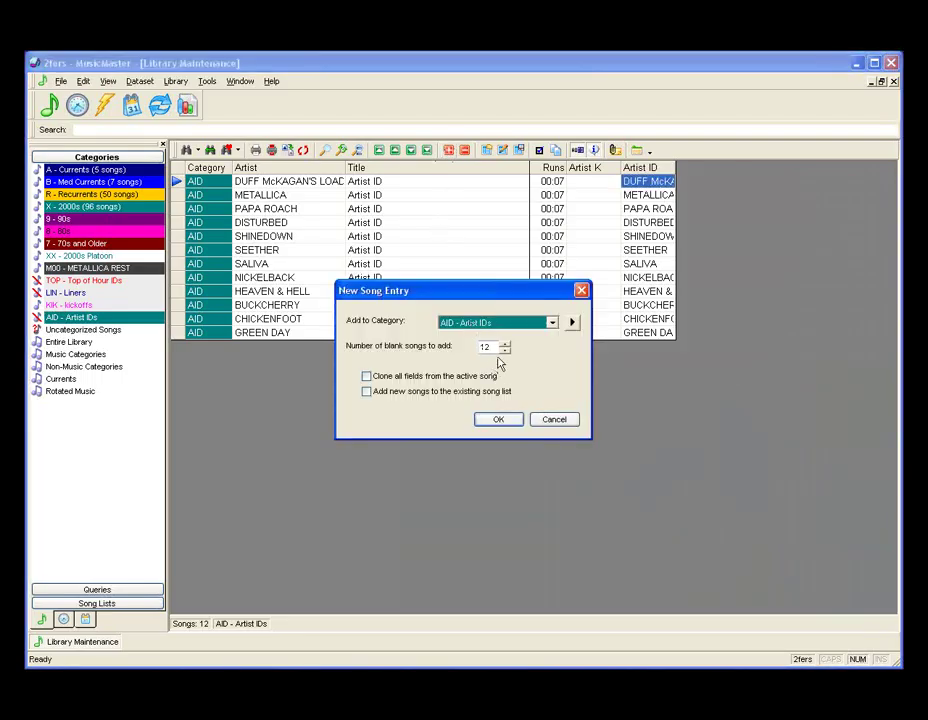
double_click(490, 347)
text(1)
click(369, 391)
click(495, 423)
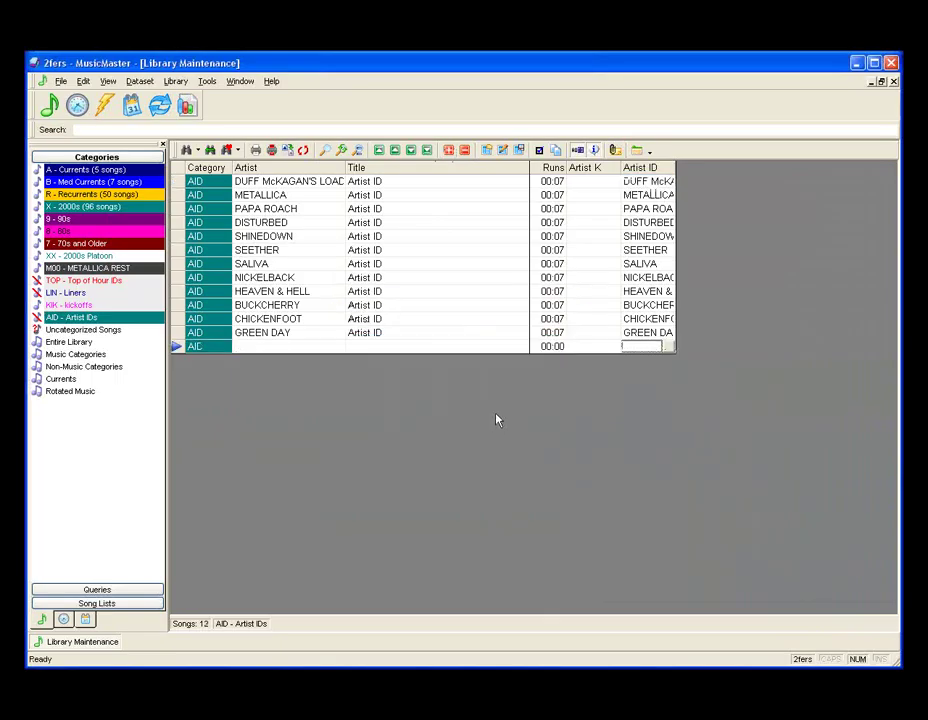
Step: Fill in the new entry with artist Generic, title Artist ID, runtime :07 and Artist ID keyword Generic
text(Generic)
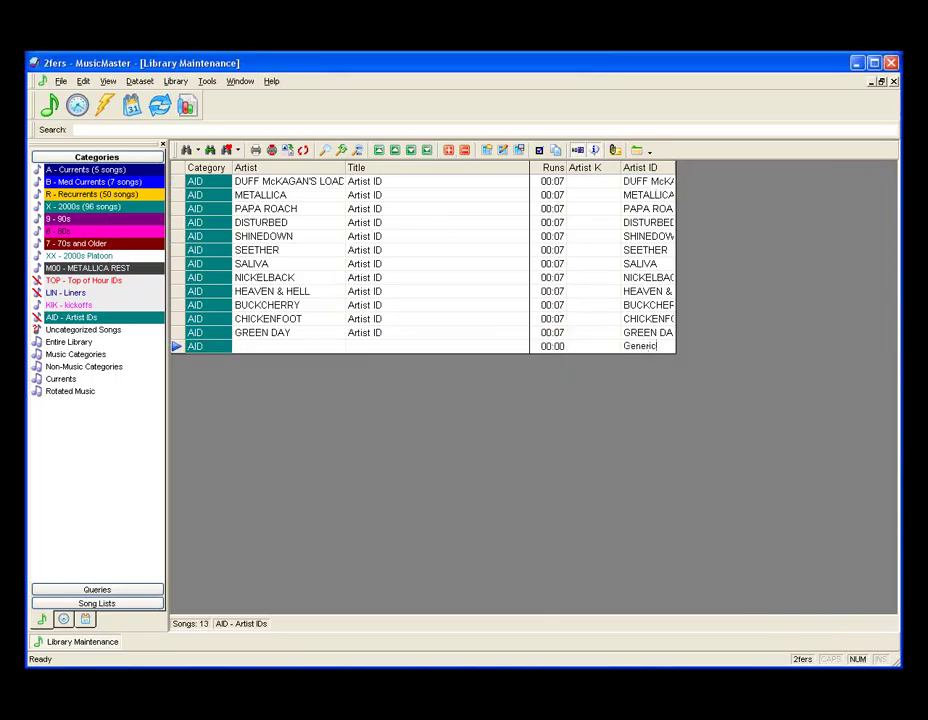
click(555, 348)
text(:07)
click(393, 348)
text(Artist ID)
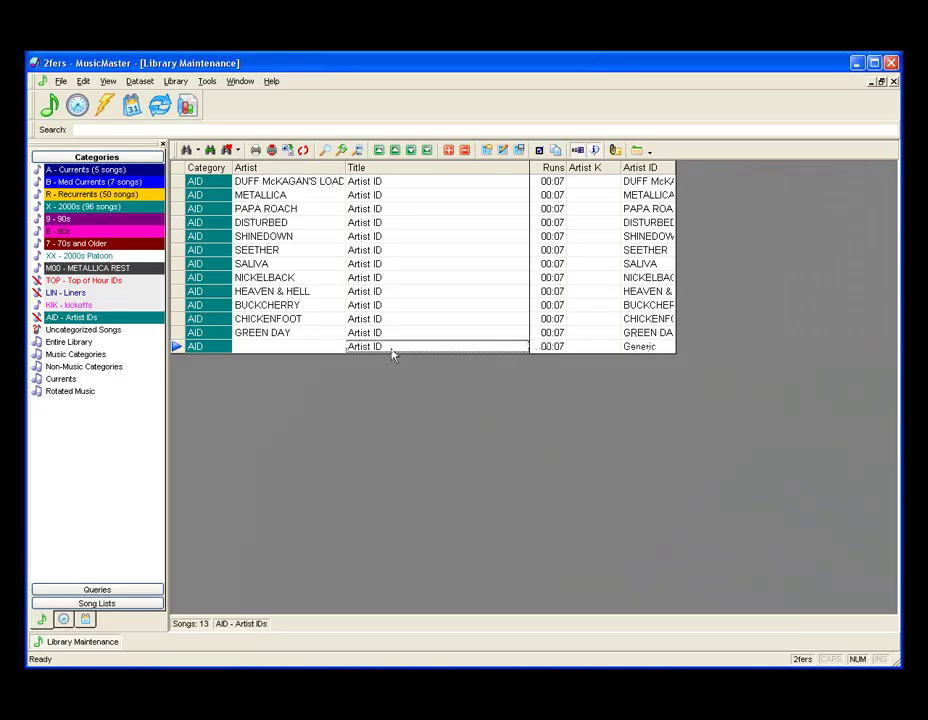
click(300, 347)
text(Generic)
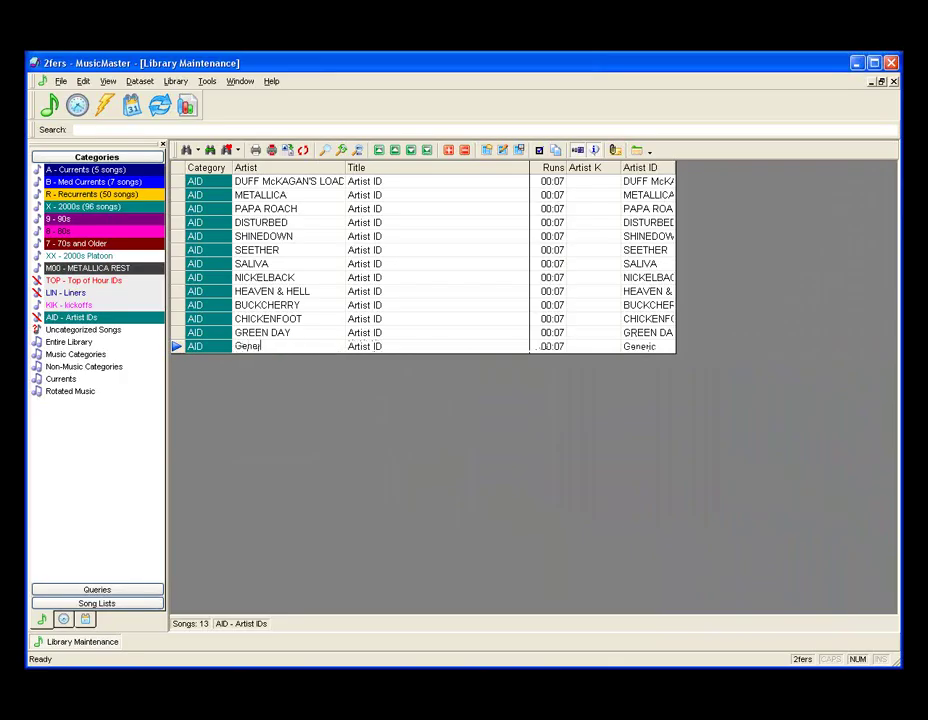
click(335, 332)
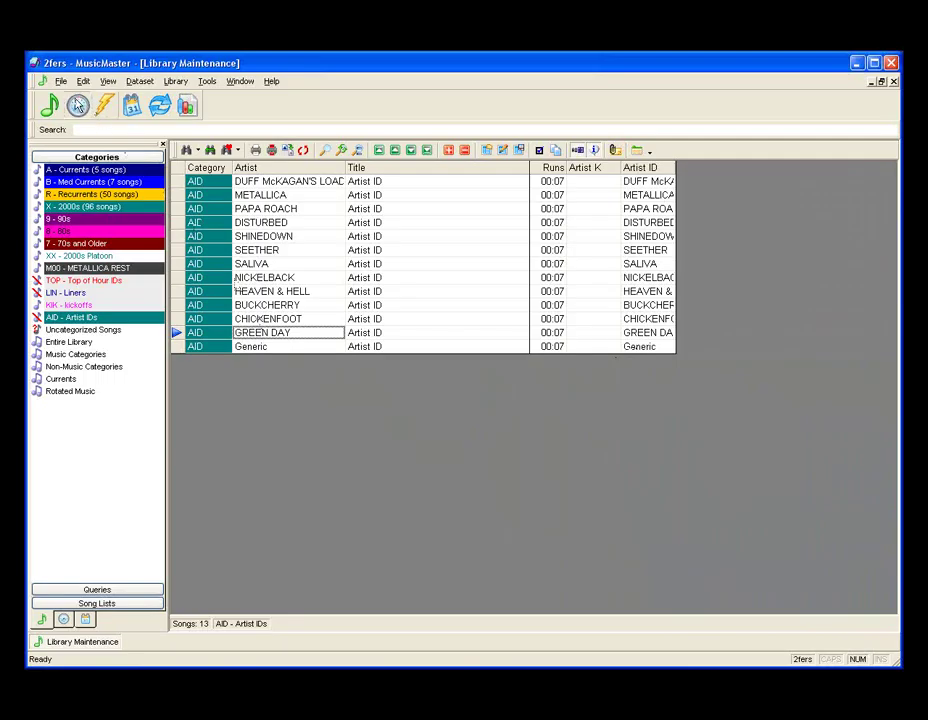
Step: Open the A6 Special Sets format clock and set the position 4 special set's Artist ID matching to Any to Any
click(77, 105)
click(378, 340)
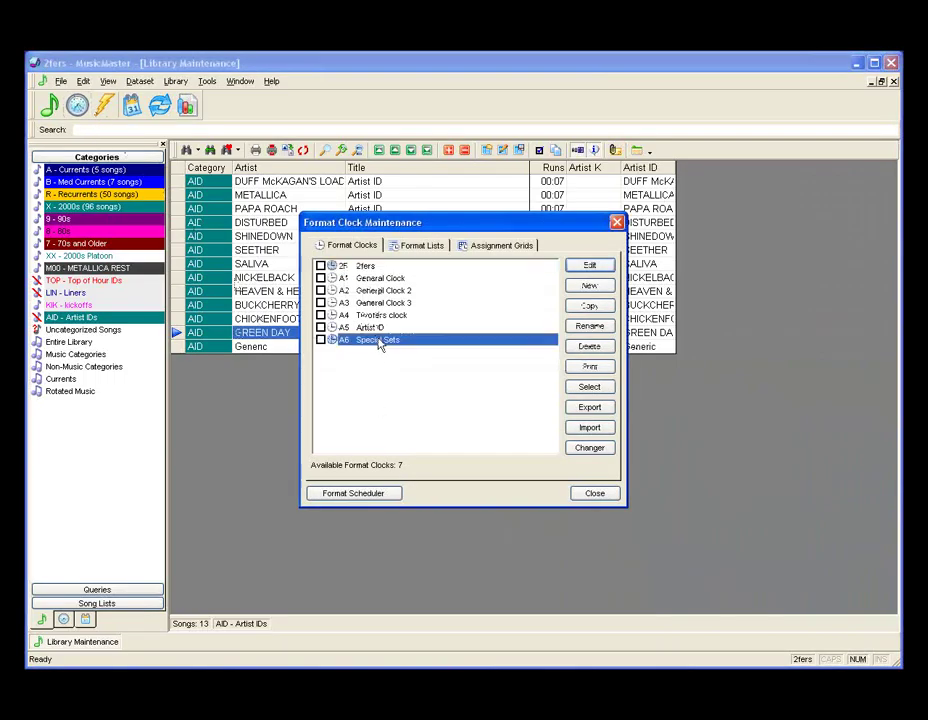
double_click(378, 341)
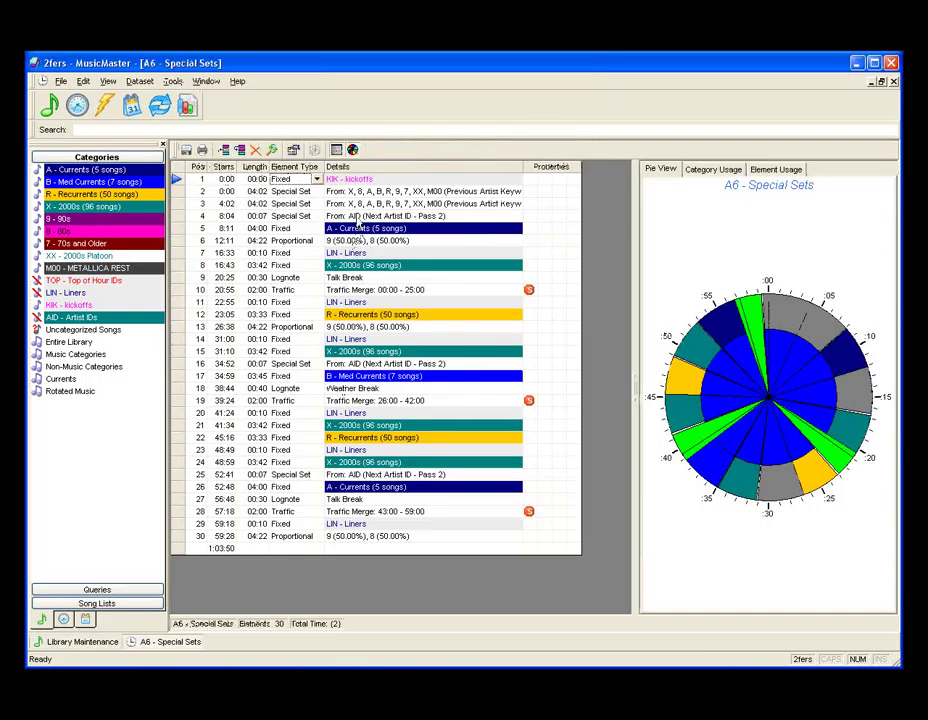
click(358, 217)
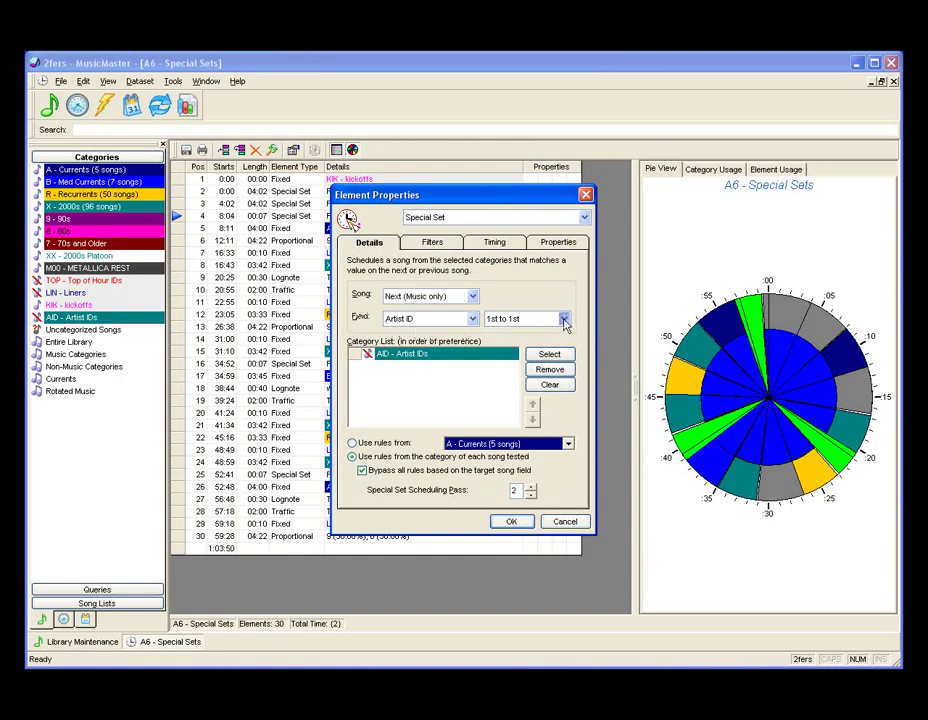
click(565, 319)
click(553, 352)
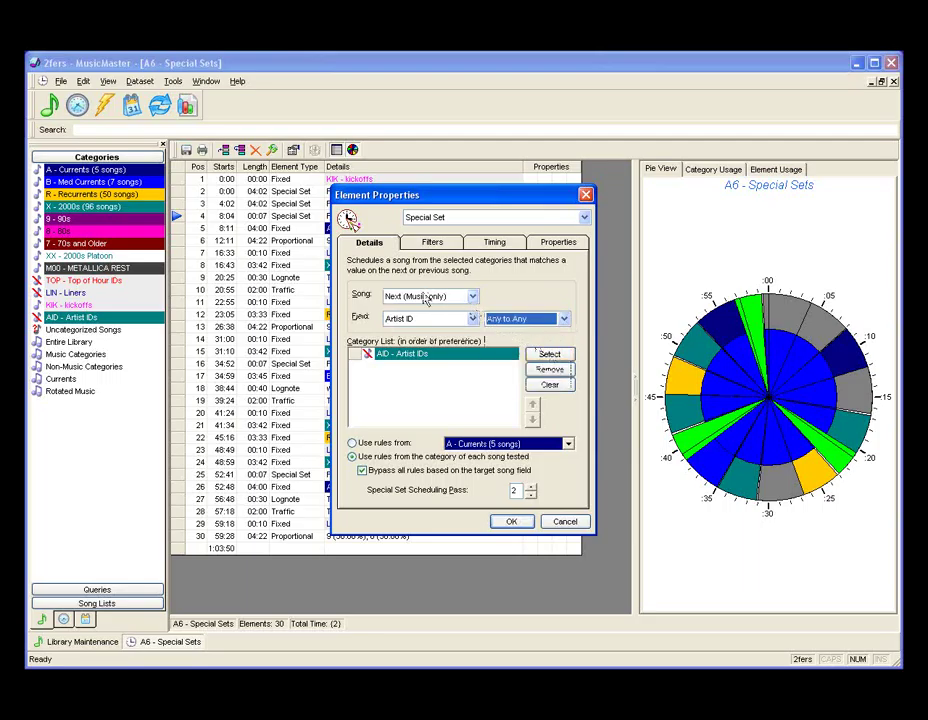
drag(449, 197, 623, 196)
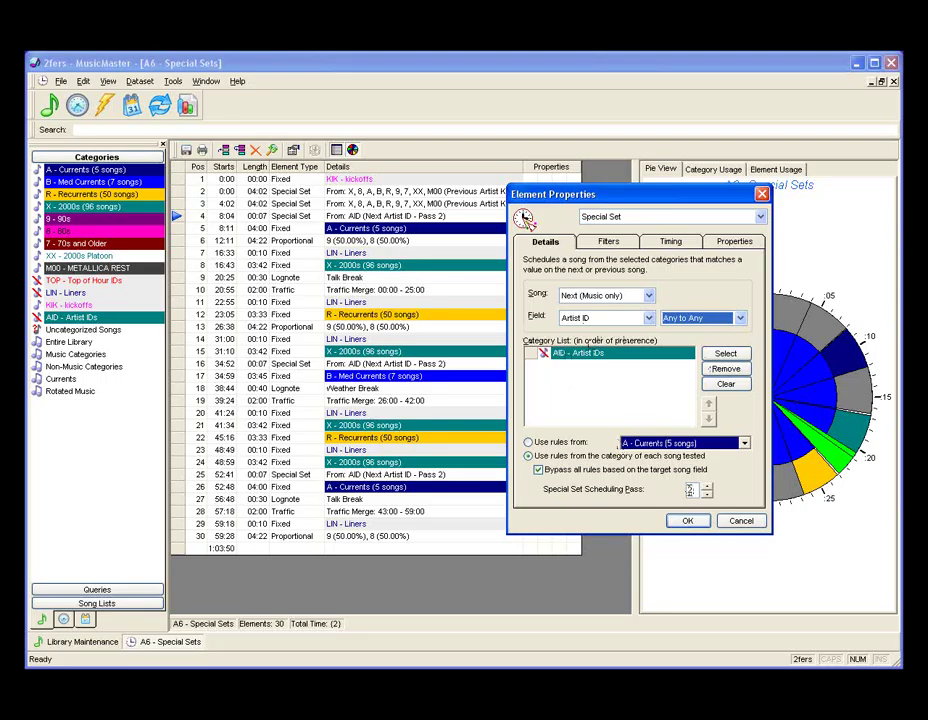
click(682, 523)
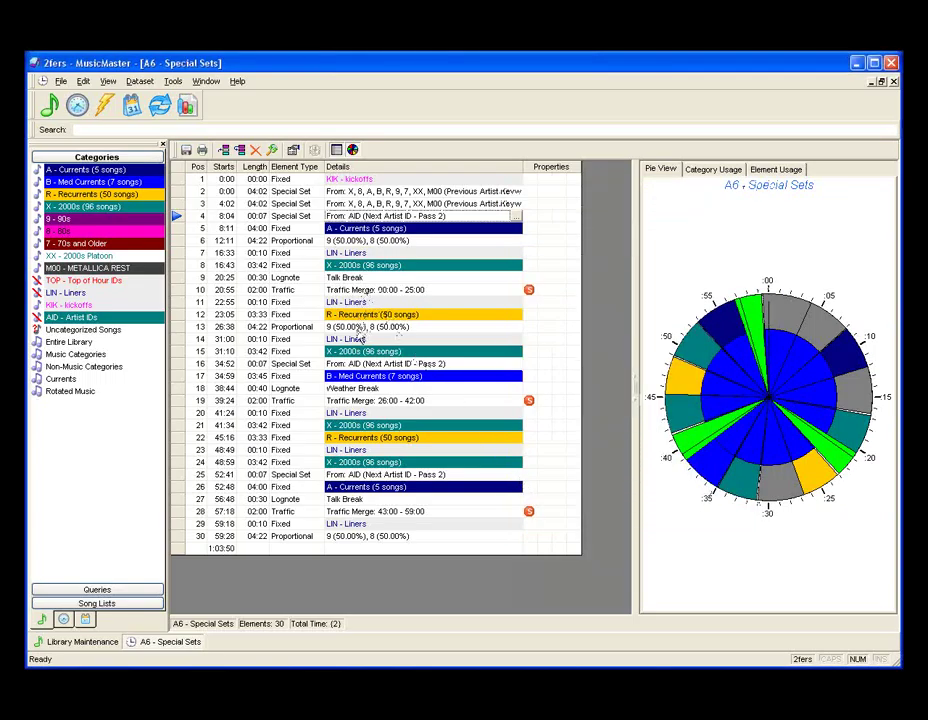
Step: Set the Artist ID matching to Any to Any for the AID special sets at positions 16 and 25
click(389, 366)
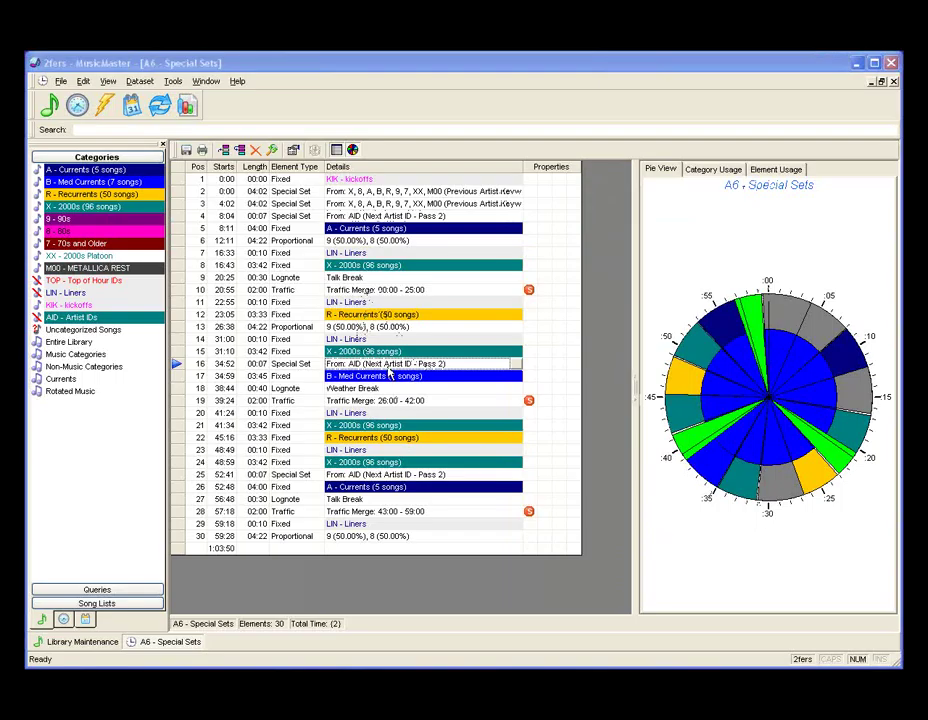
double_click(390, 371)
click(558, 318)
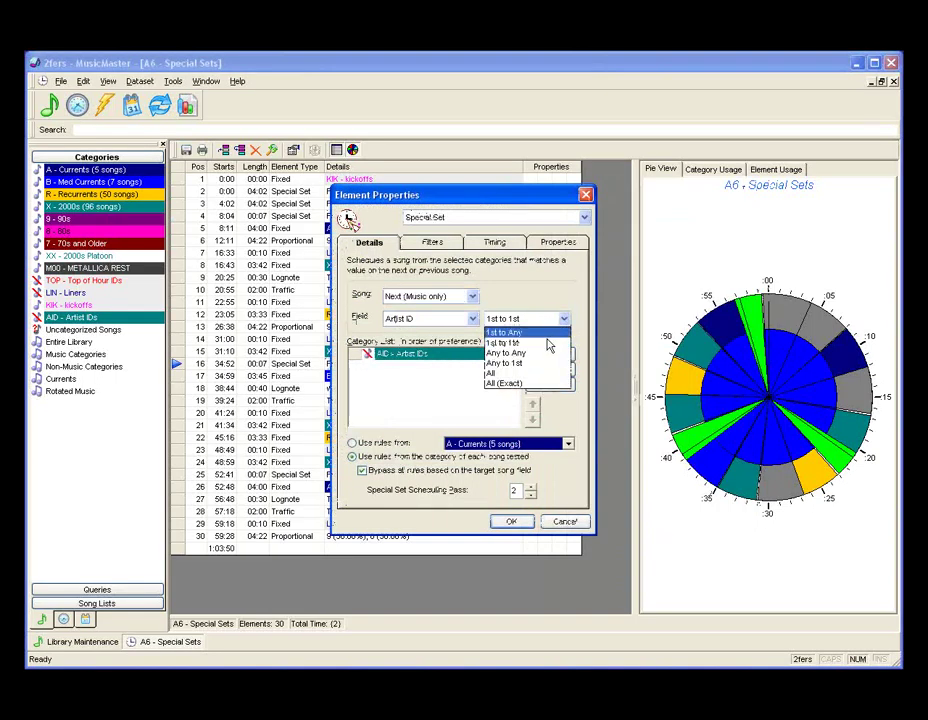
click(549, 353)
click(508, 524)
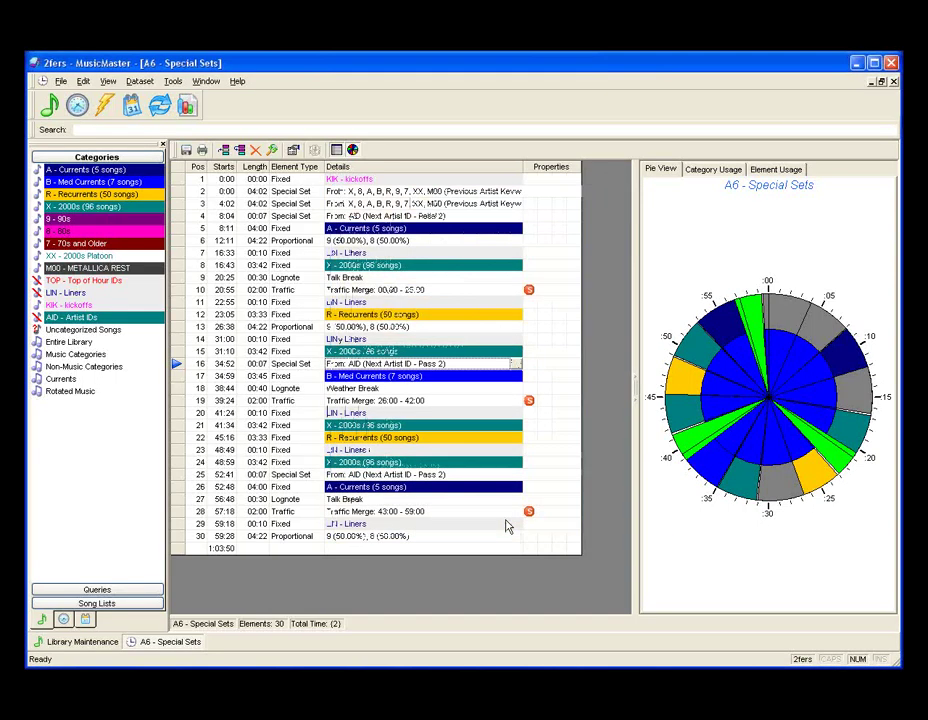
double_click(445, 474)
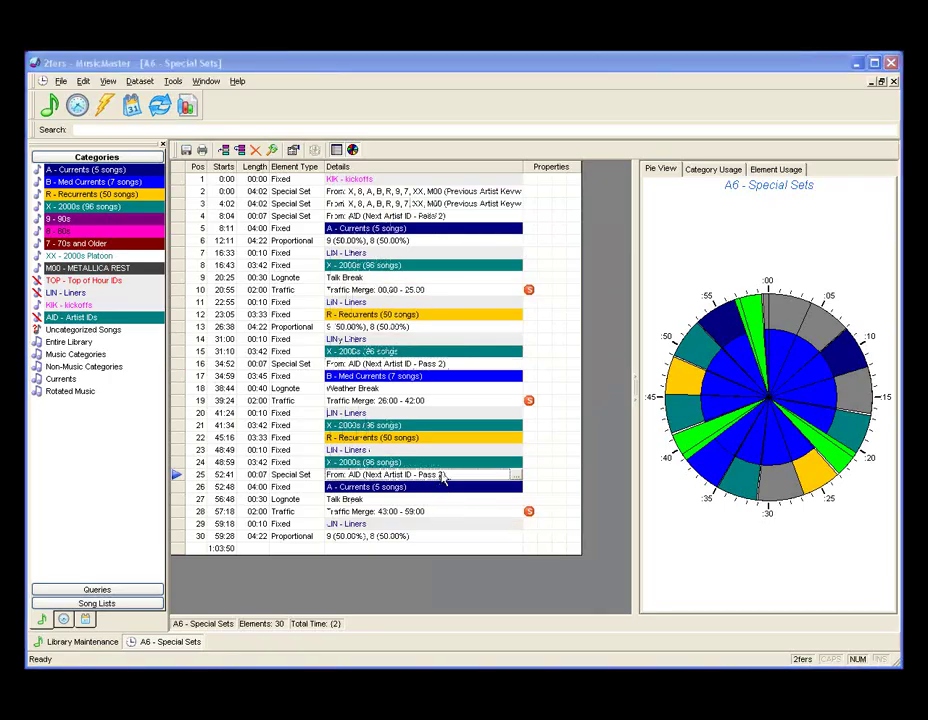
click(548, 318)
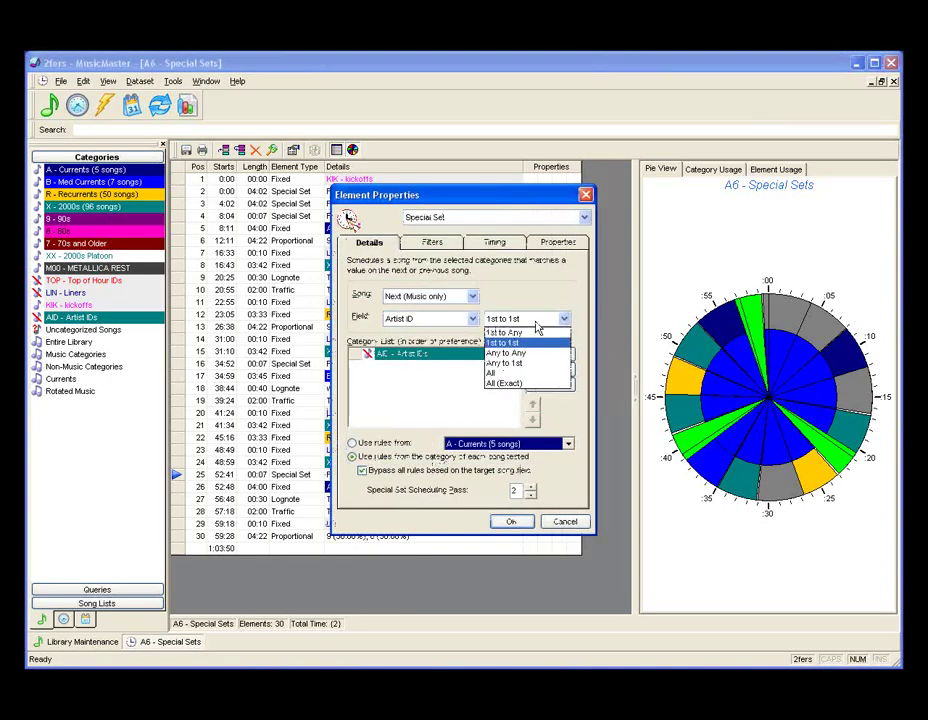
click(540, 355)
click(510, 521)
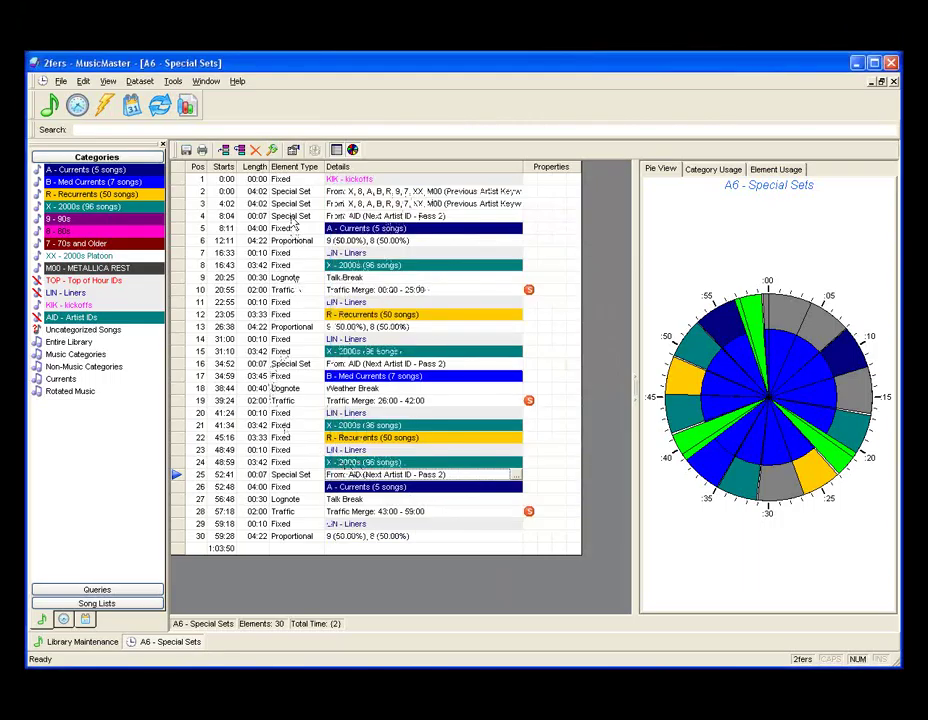
Step: Clone the AID special set at position 4 and move the copy below the A - Currents element, to position 6
click(183, 227)
key(ctrl+v)
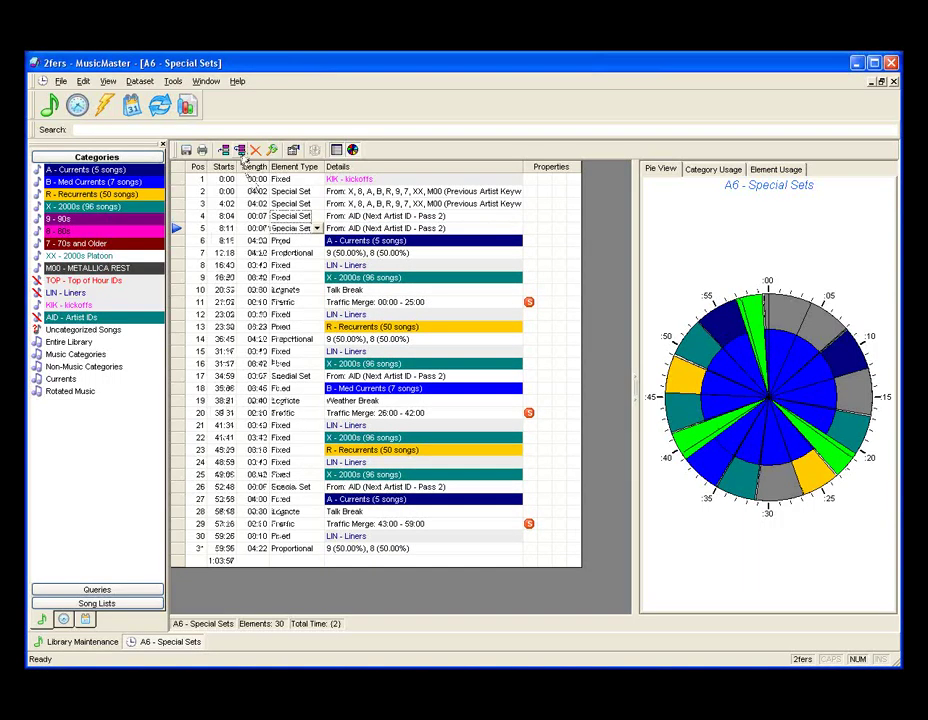
drag(183, 227, 297, 247)
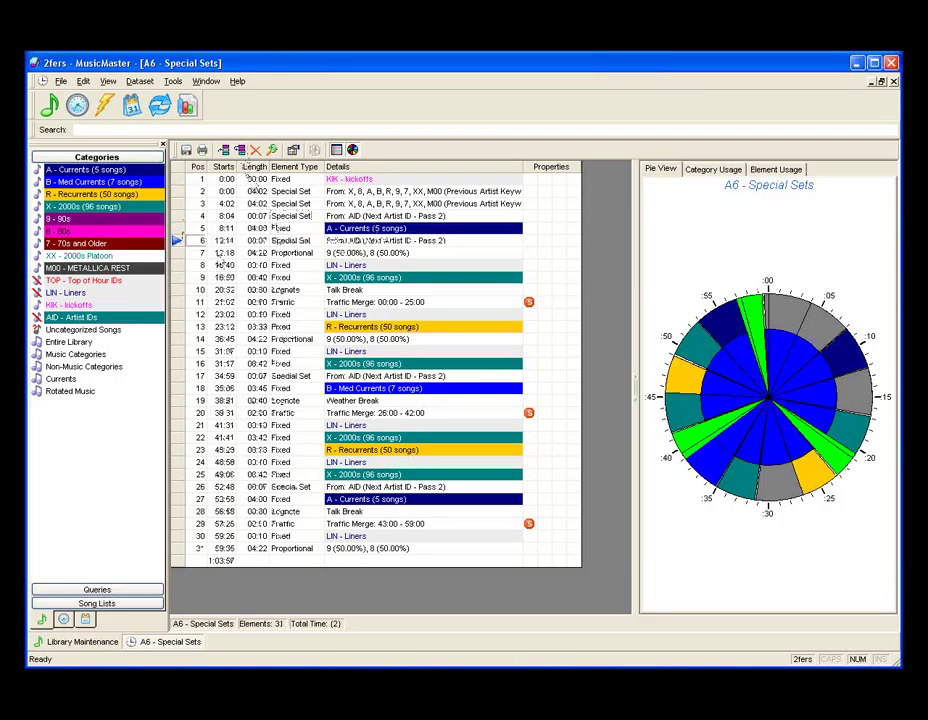
Step: Clone the position 6 special set, move the copy below the proportional element to position 8, and delete the LIN - Liners element following it
right_click(298, 246)
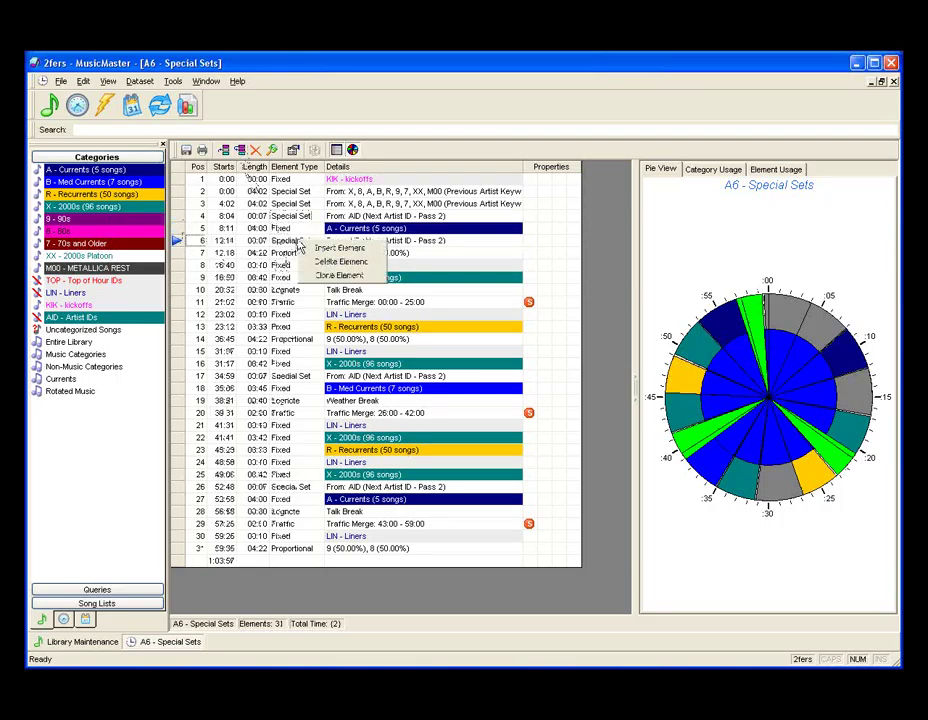
click(335, 274)
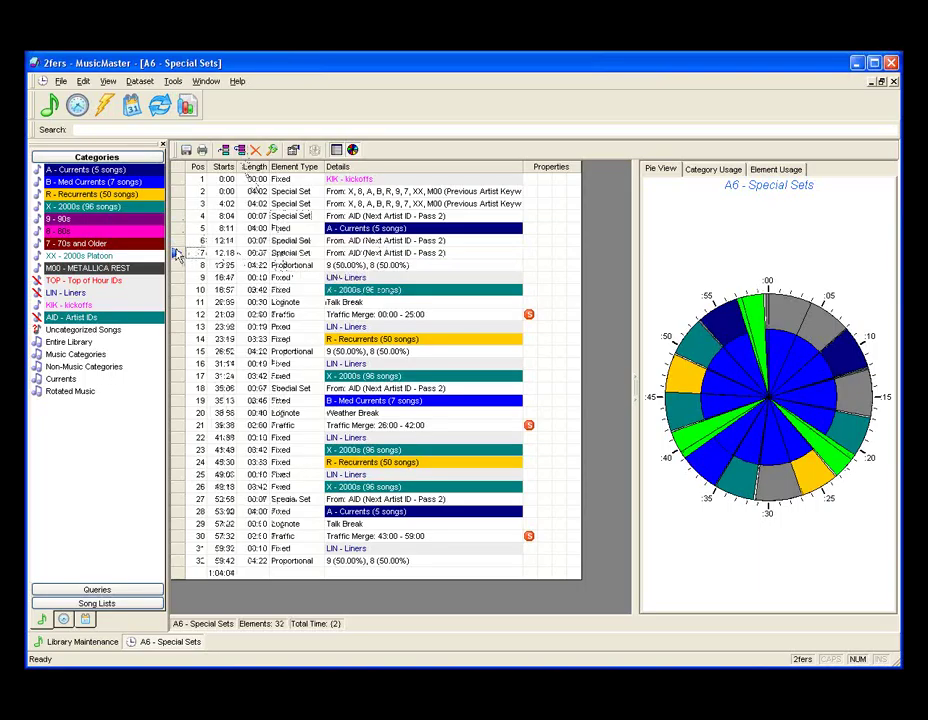
drag(240, 258, 315, 283)
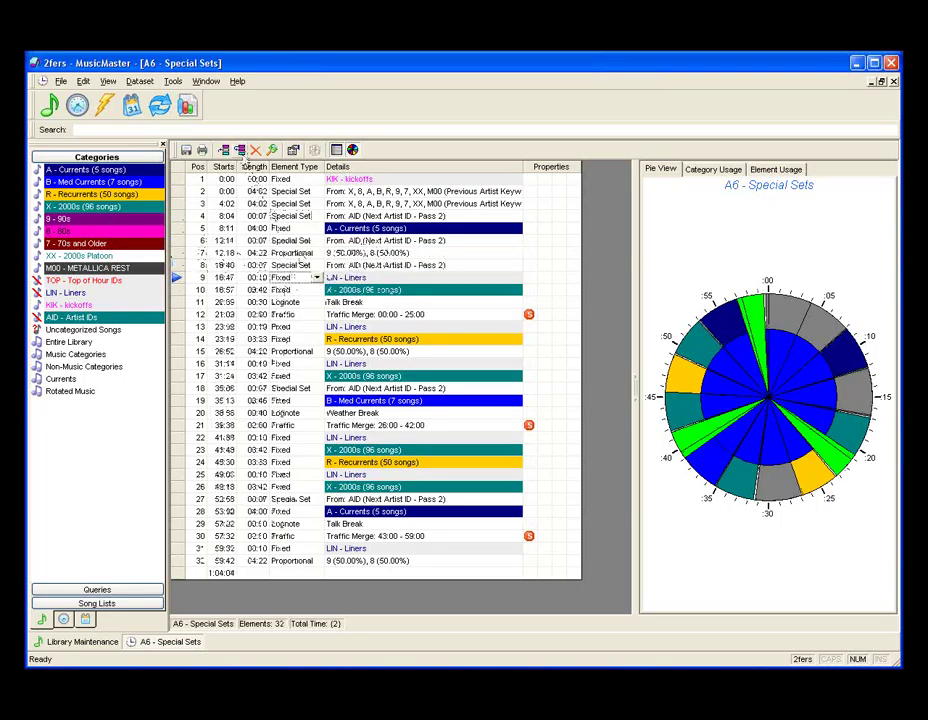
click(255, 149)
Step: Clone the position 8 special set and use the copy to replace the LIN - Liners element before the R - Recurrents element at position 13
click(299, 266)
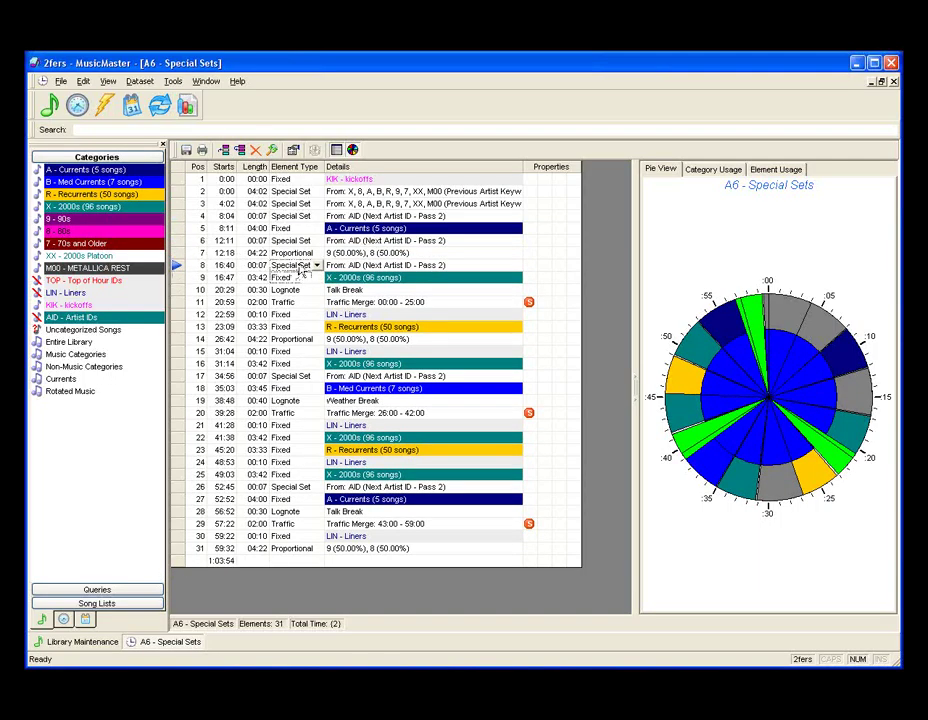
right_click(299, 271)
click(336, 270)
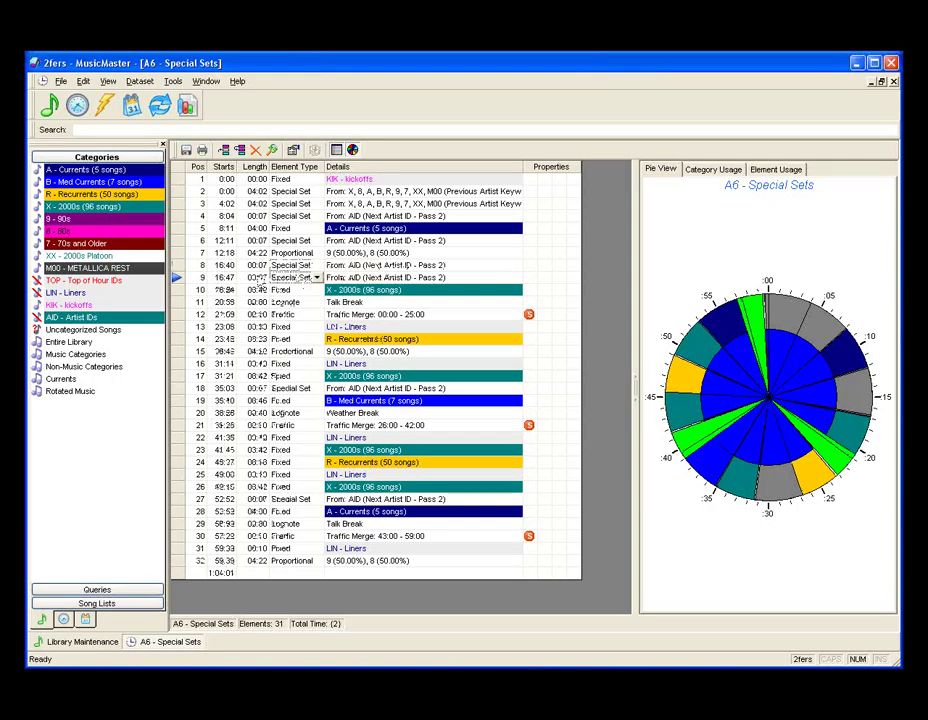
drag(180, 276, 178, 337)
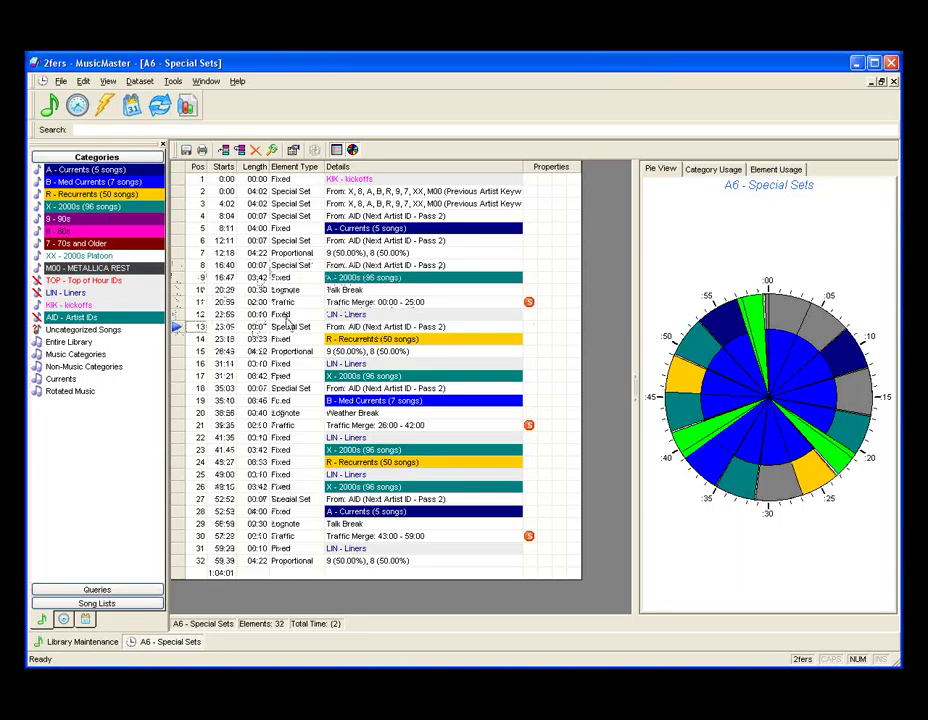
right_click(286, 316)
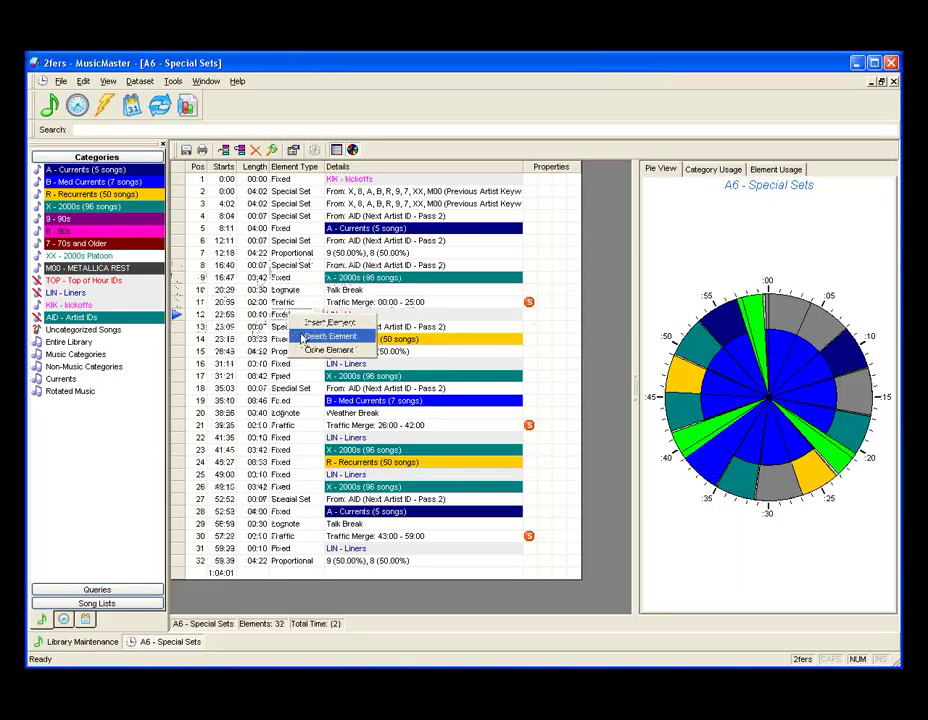
click(298, 337)
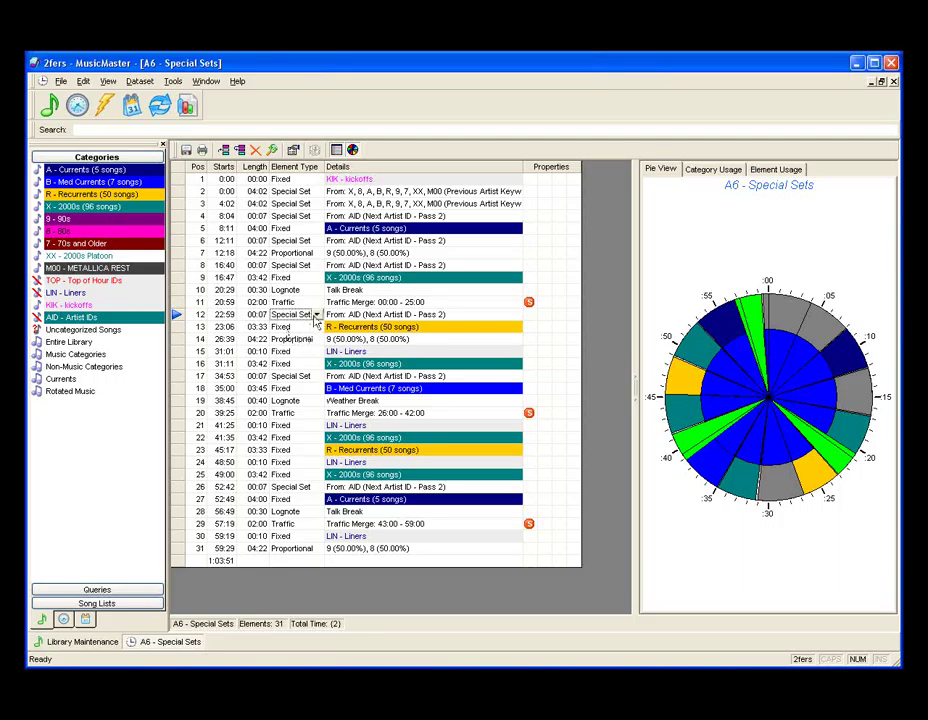
Step: Clone the special set at position 12 and move the copy below the R - Recurrents element, to position 14
right_click(306, 320)
click(330, 326)
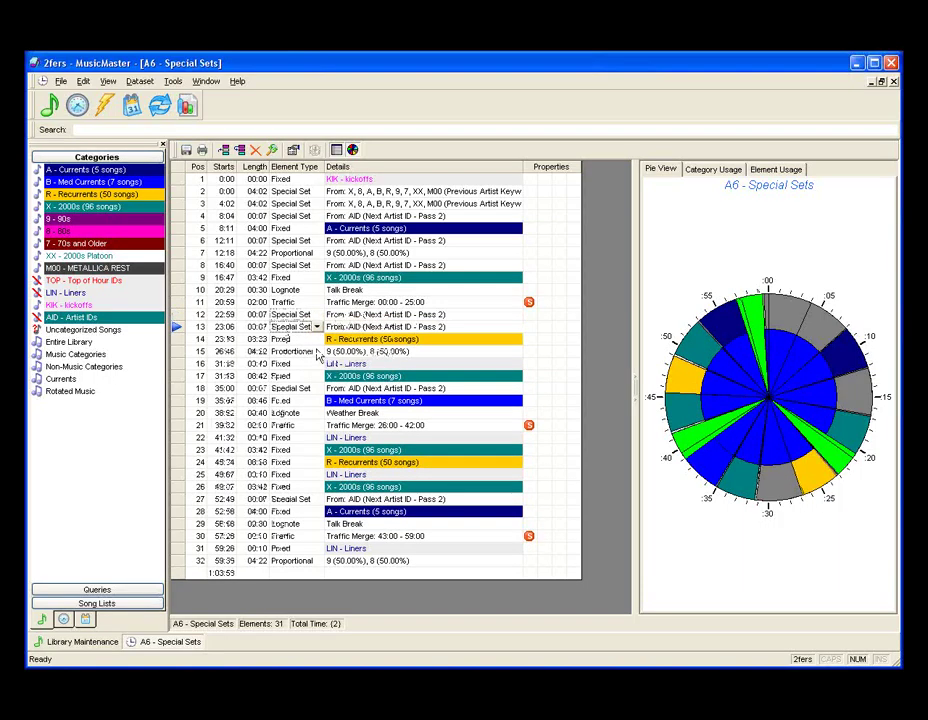
right_click(316, 353)
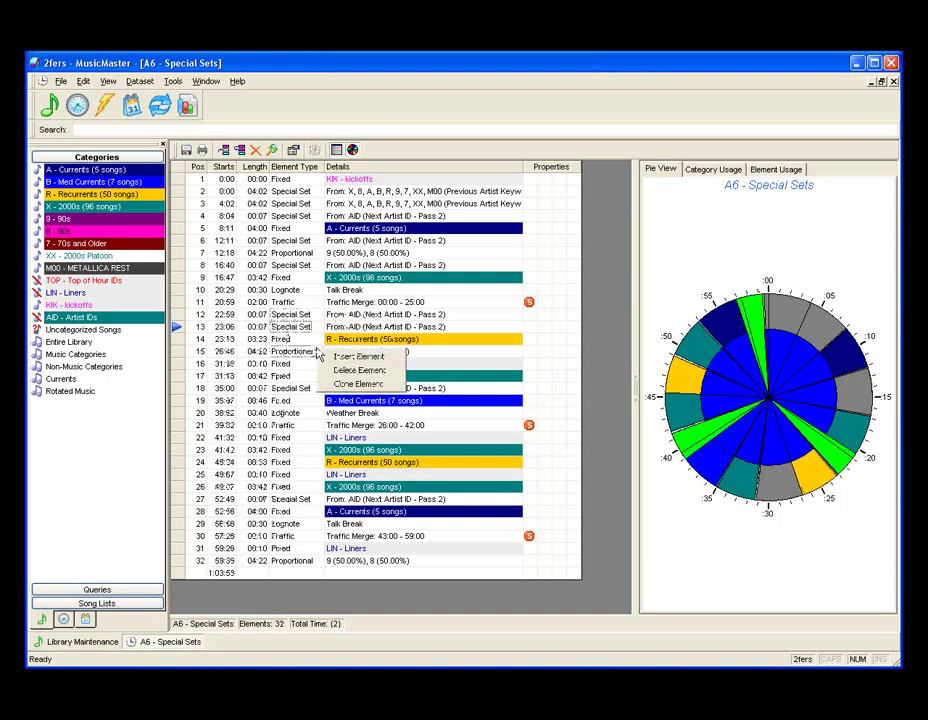
click(177, 338)
drag(177, 328, 178, 346)
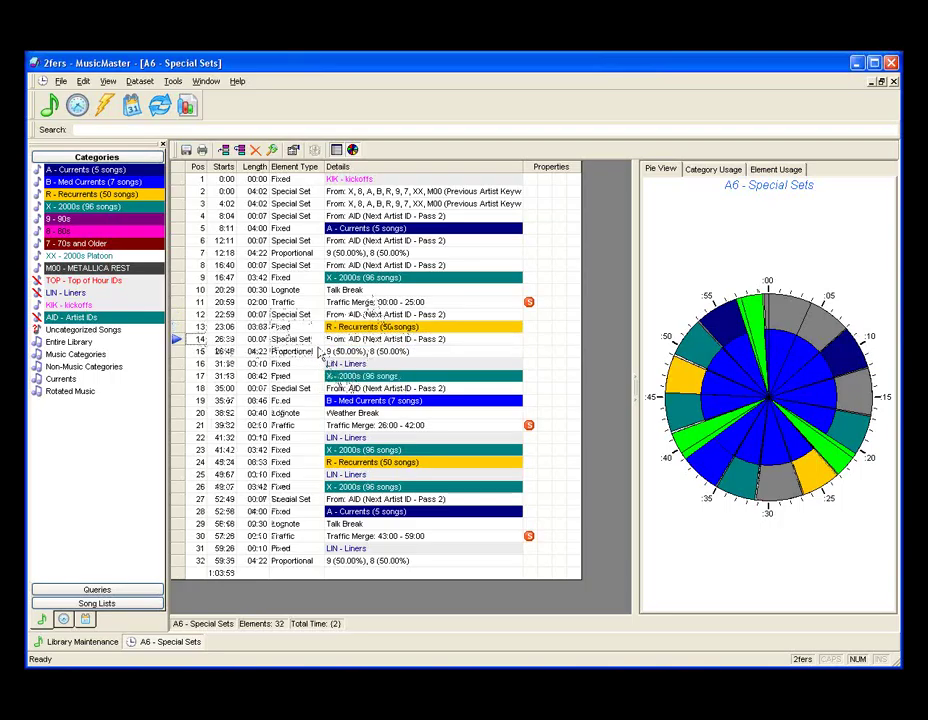
Step: Clone the position 14 special set and use the copy to replace the LIN - Liners element after the following proportional element
right_click(318, 346)
click(330, 378)
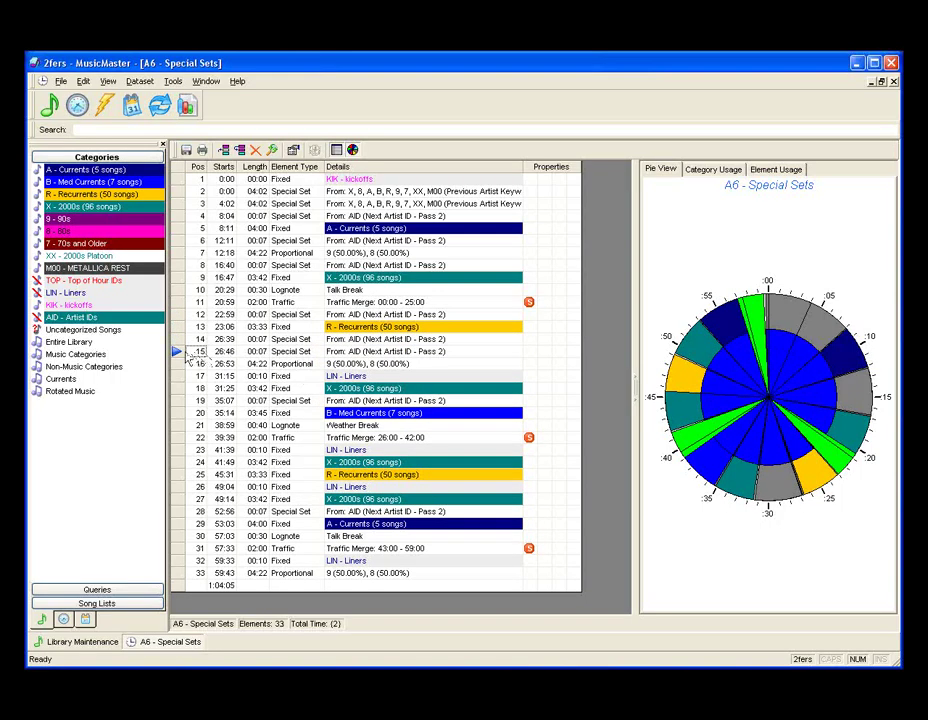
mouse_move(180, 365)
mouse_down()
mouse_move(178, 380)
mouse_move(178, 372)
mouse_move(305, 370)
mouse_up()
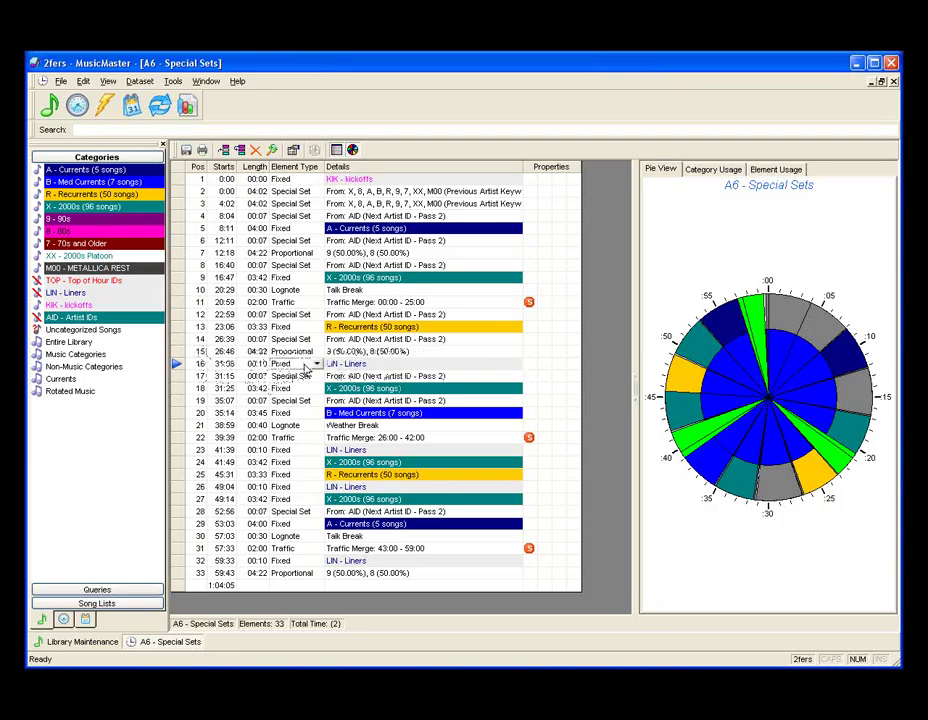
click(256, 150)
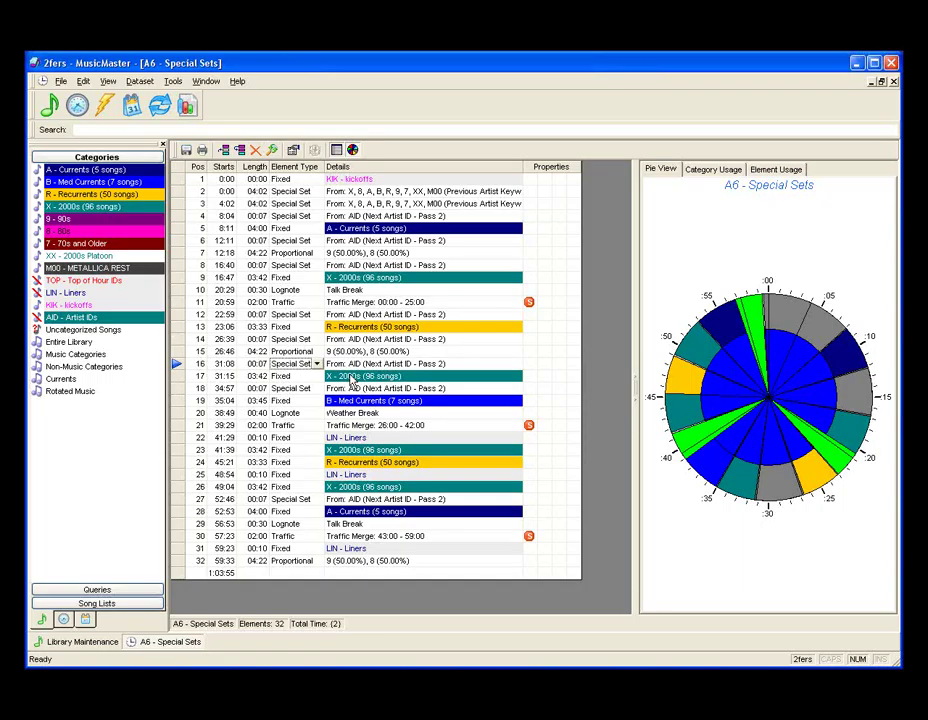
Step: Clone the special set at position 18 and use the copy to replace the LIN - Liners element after the 26:00 - 42:00 traffic merge
click(284, 390)
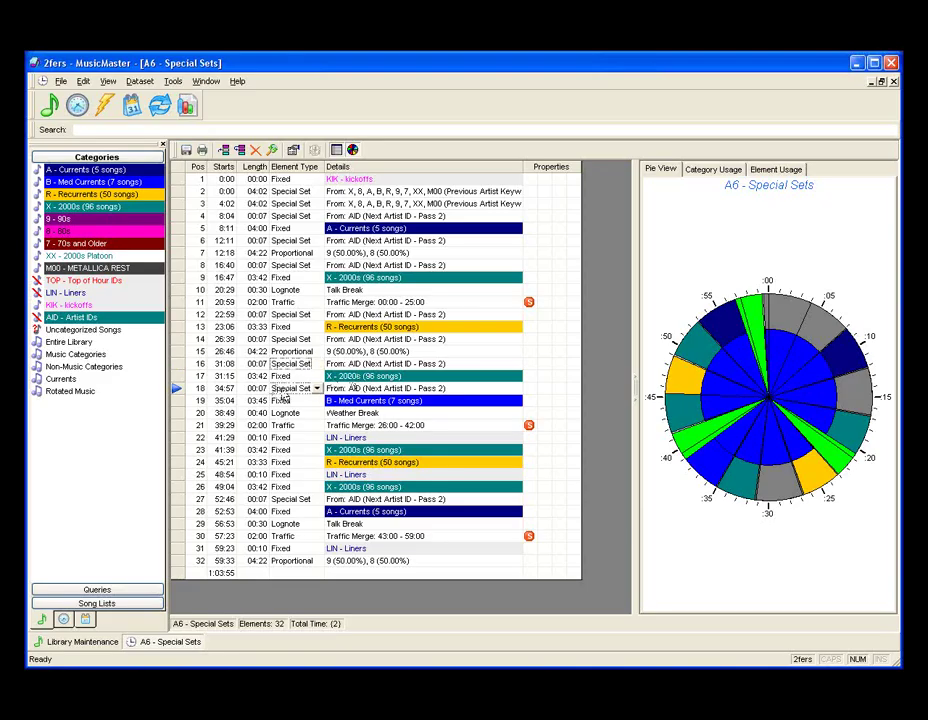
click(241, 151)
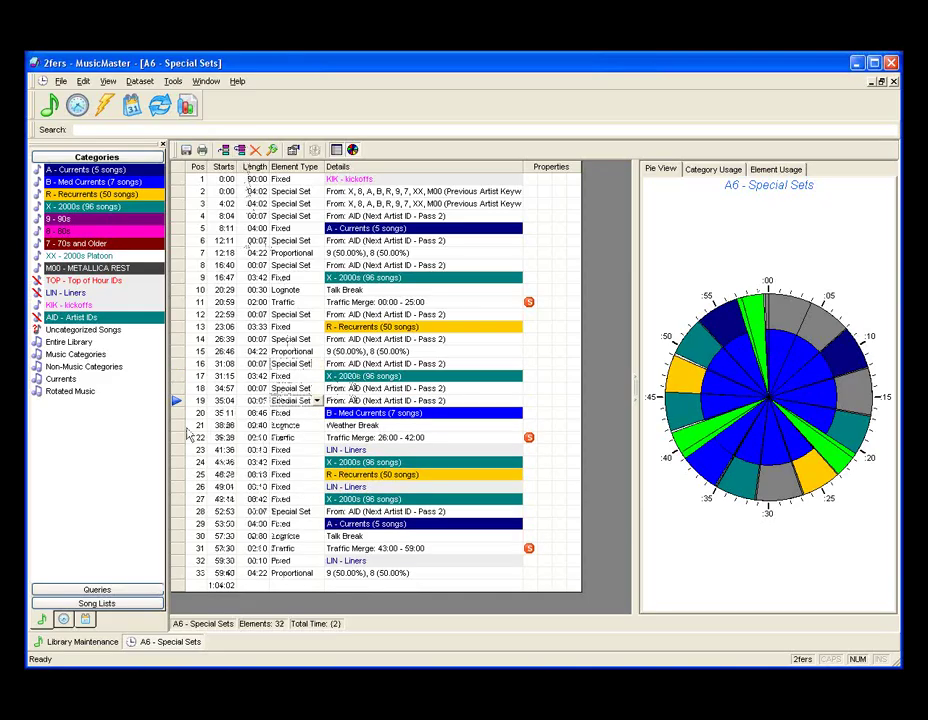
drag(176, 402, 179, 436)
drag(270, 401, 267, 446)
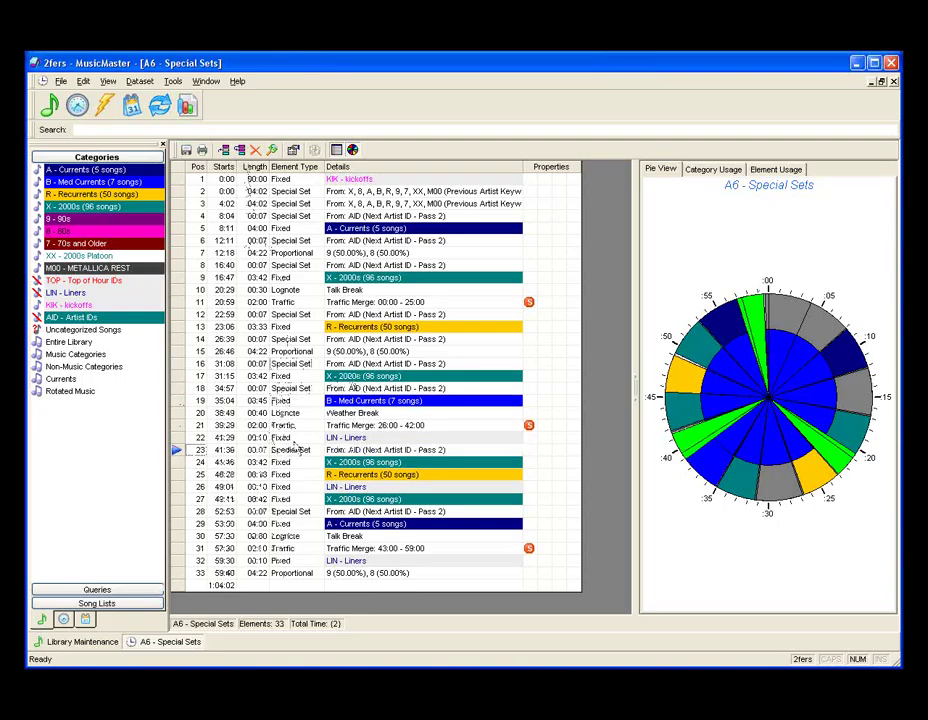
click(294, 439)
click(257, 153)
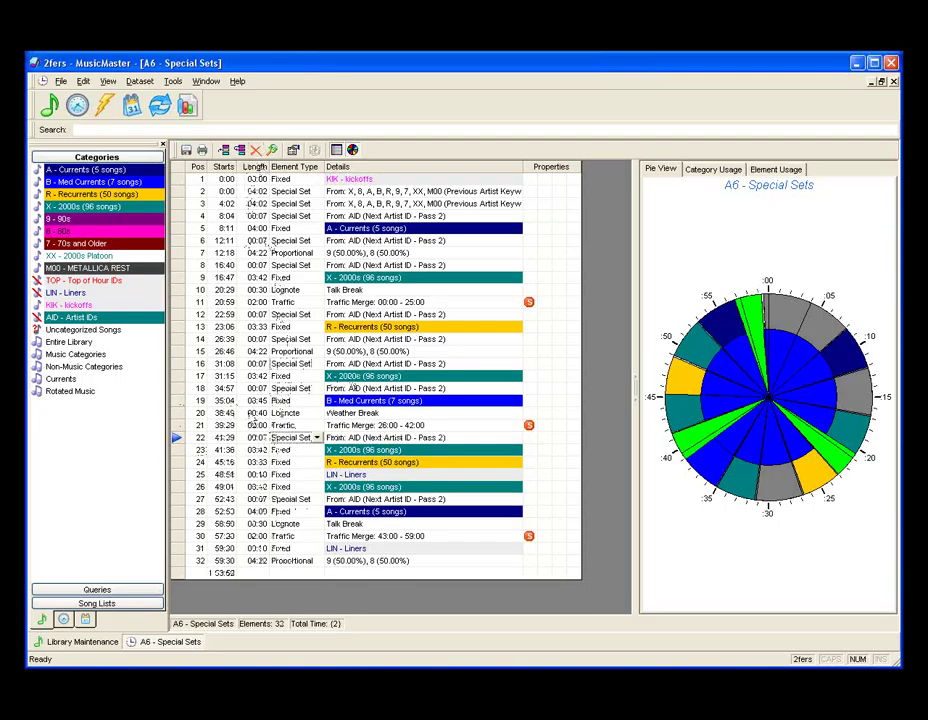
Step: Clone the position 22 special set and move the copy below the X - 2000s element, to position 24
right_click(268, 438)
click(290, 471)
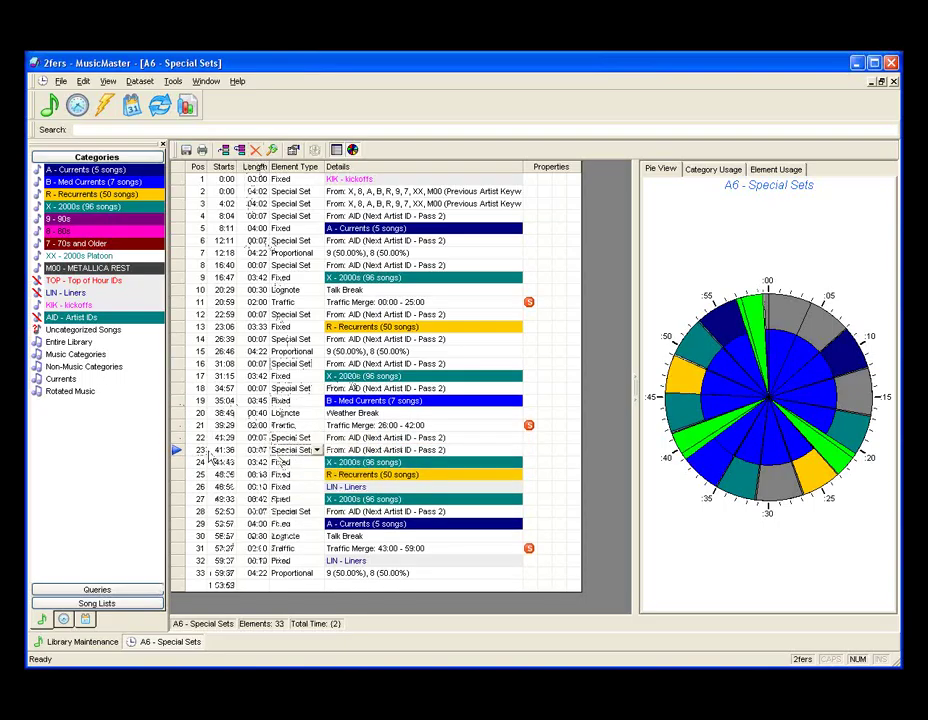
drag(178, 450, 182, 472)
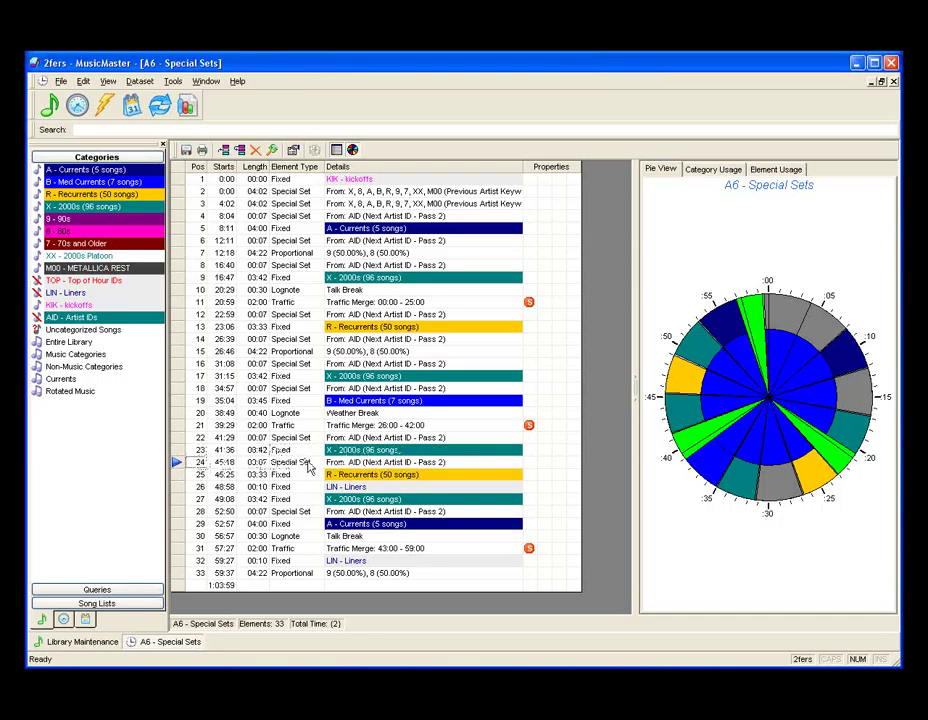
Step: Clone the position 24 special set and use the copy to replace the LIN - Liners element after the R - Recurrents element at position 25
right_click(308, 466)
click(305, 499)
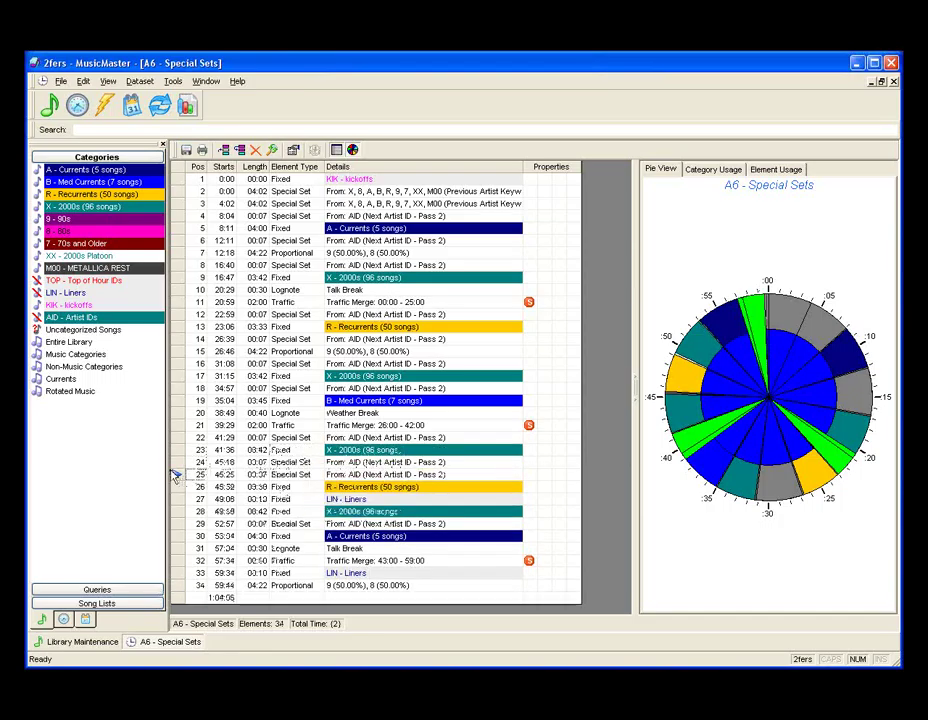
drag(177, 474, 200, 500)
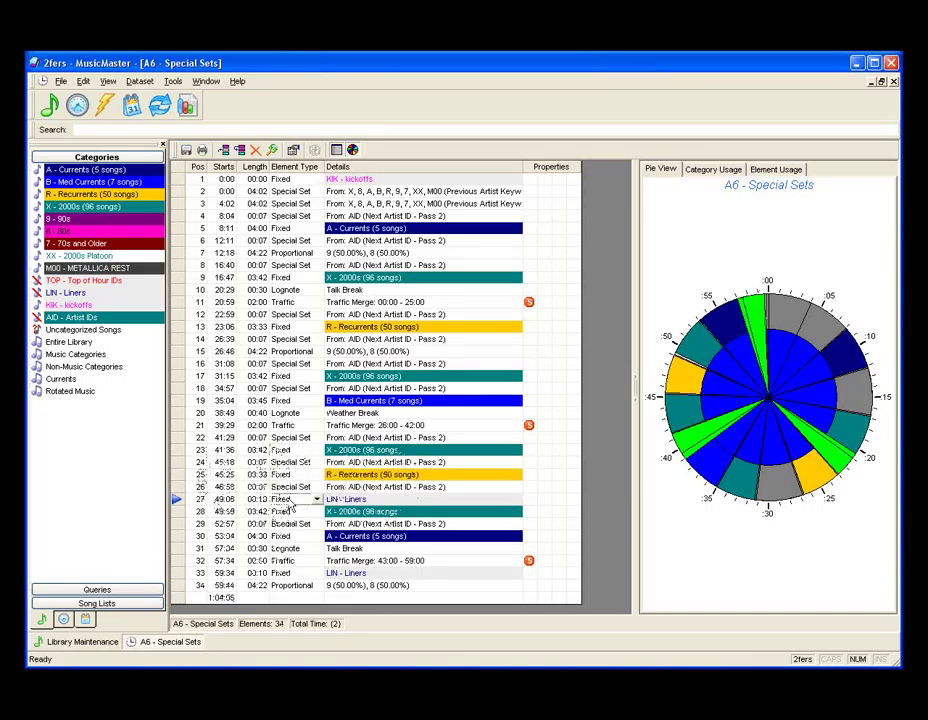
right_click(298, 500)
click(330, 521)
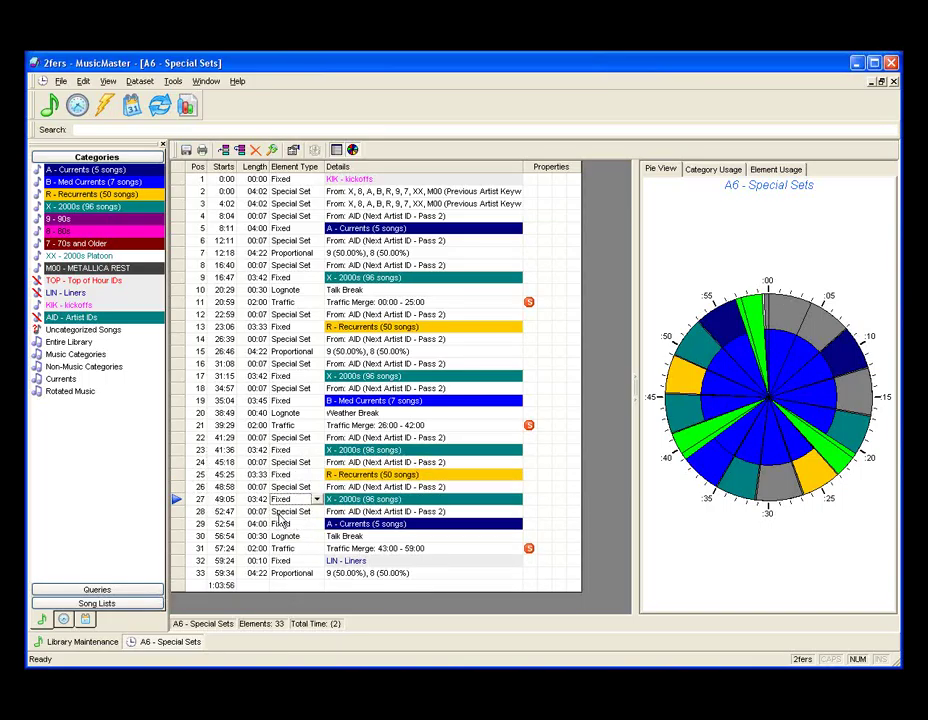
Step: Clone the position 28 special set and use the copy to replace the LIN - Liners element before the final proportional element
right_click(284, 512)
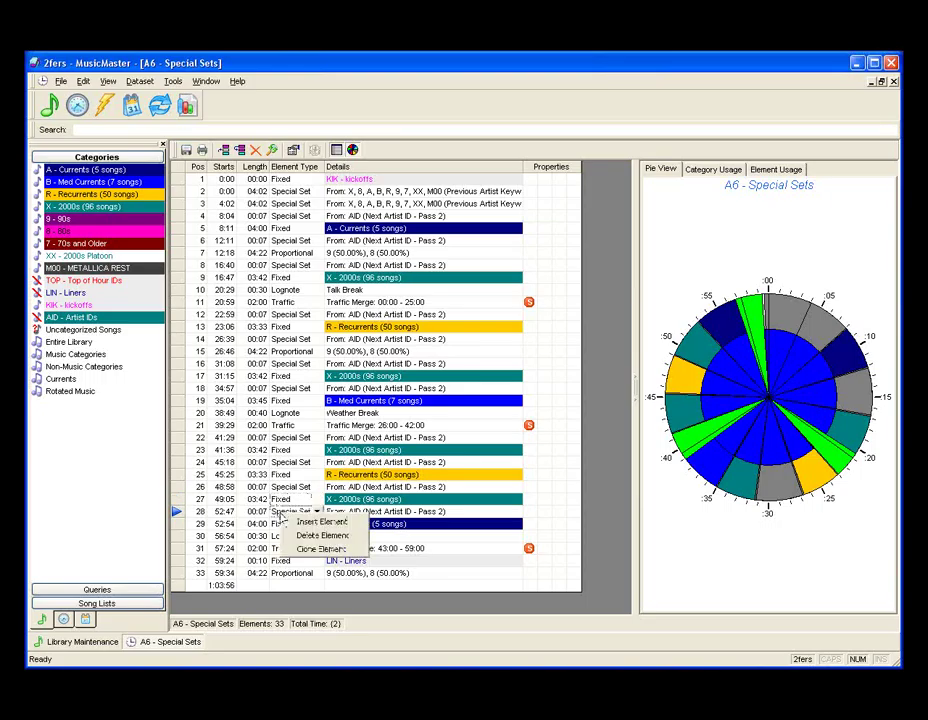
click(300, 549)
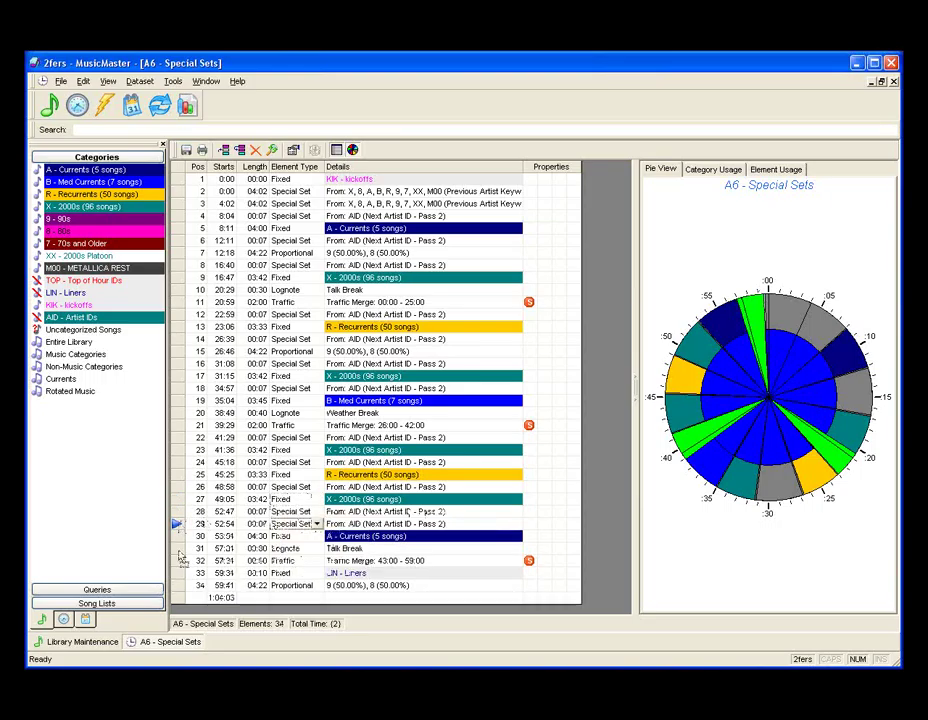
drag(180, 561, 178, 560)
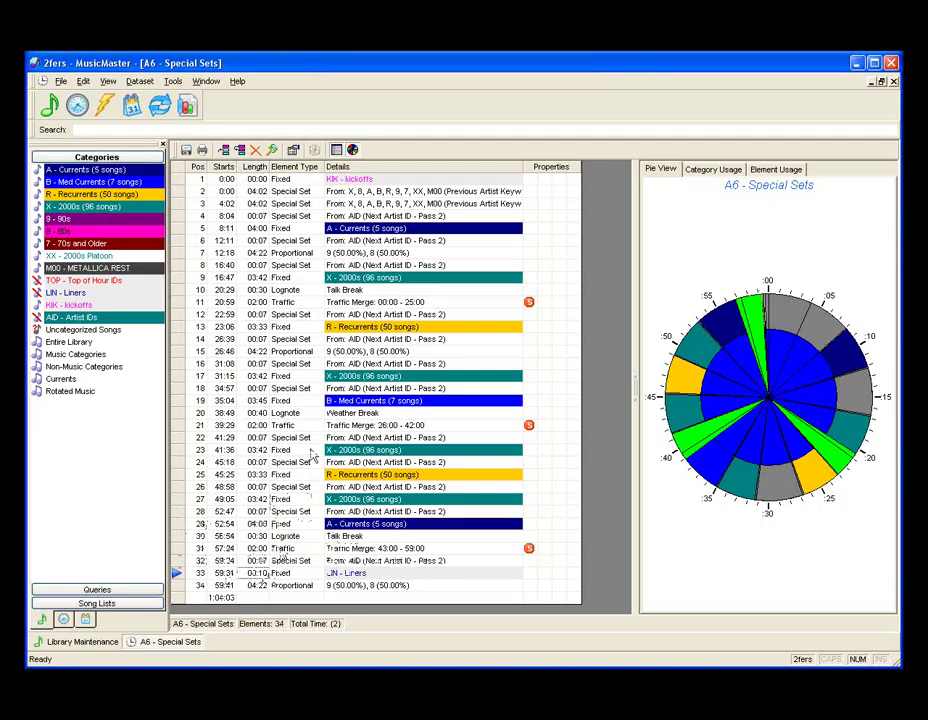
click(257, 152)
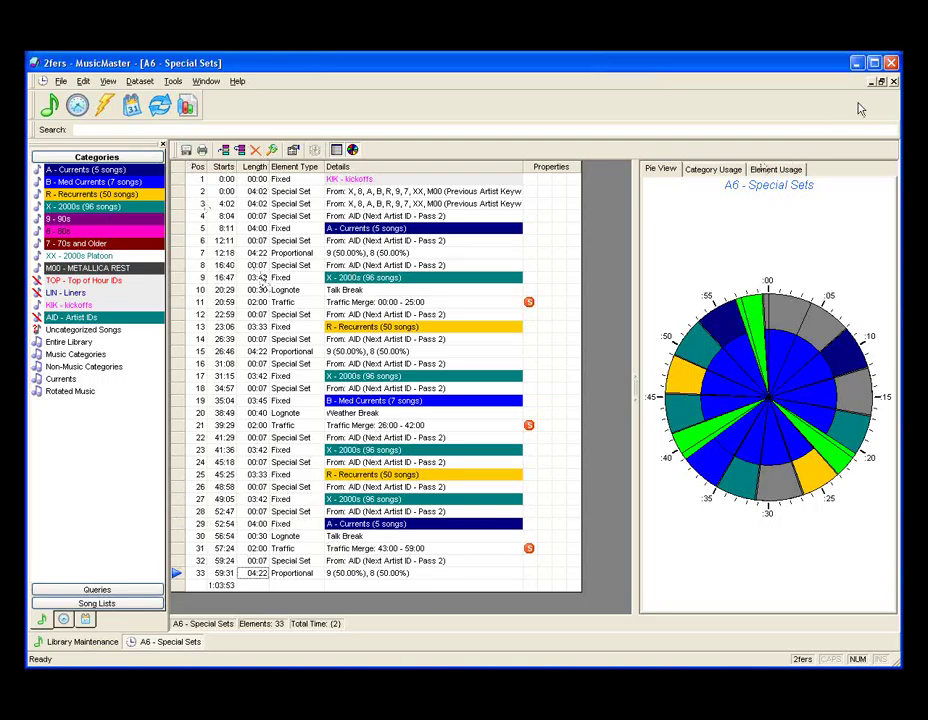
Step: Close the Special Sets clock and Library Maintenance, and open the Rule Tree Editor
click(881, 81)
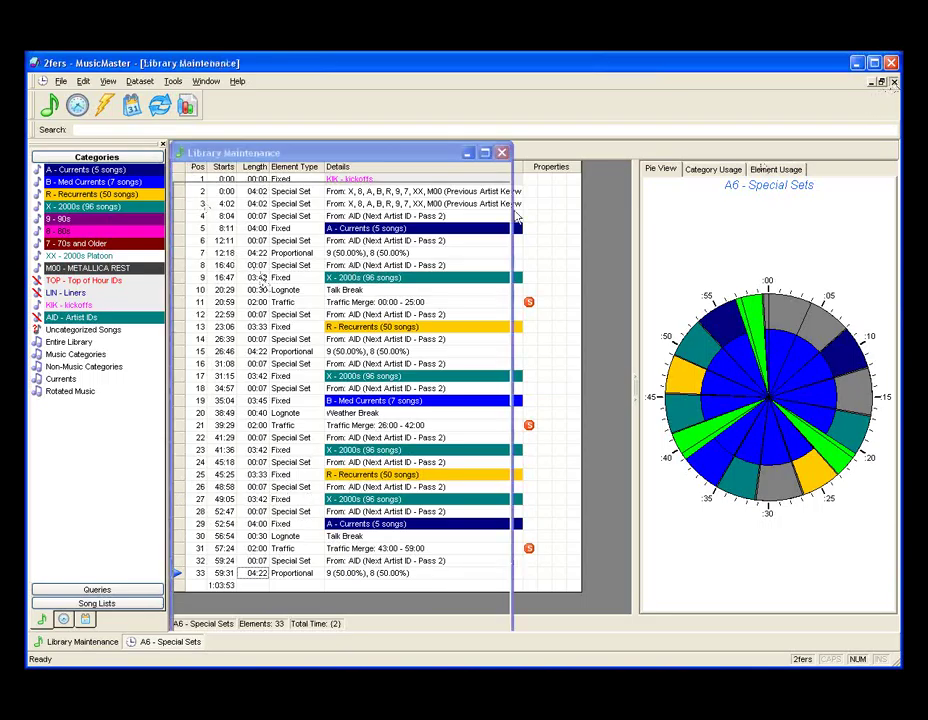
click(893, 81)
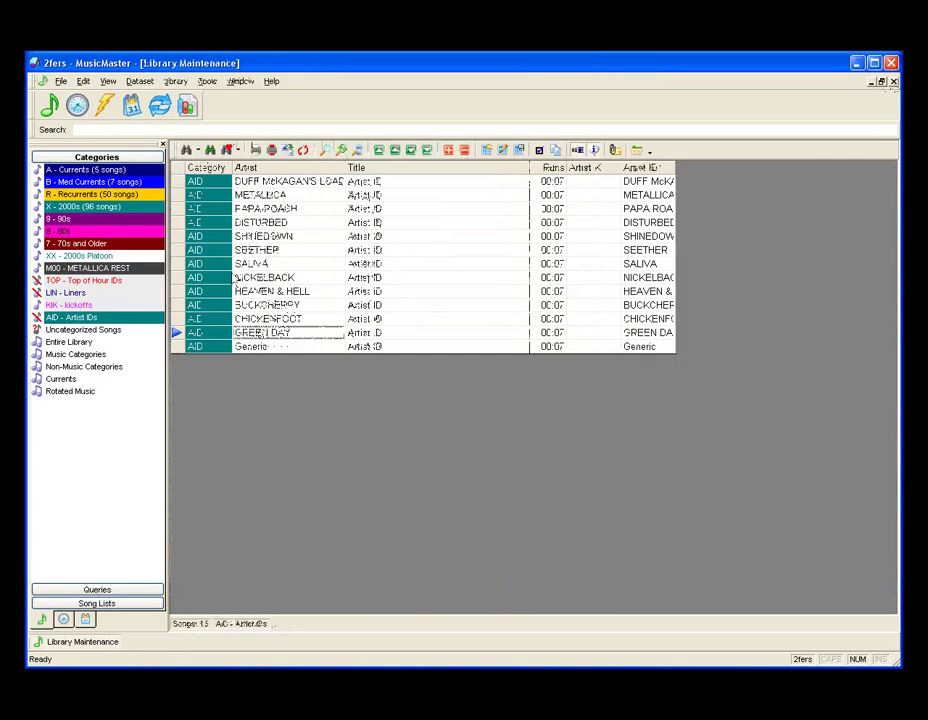
click(893, 82)
click(104, 104)
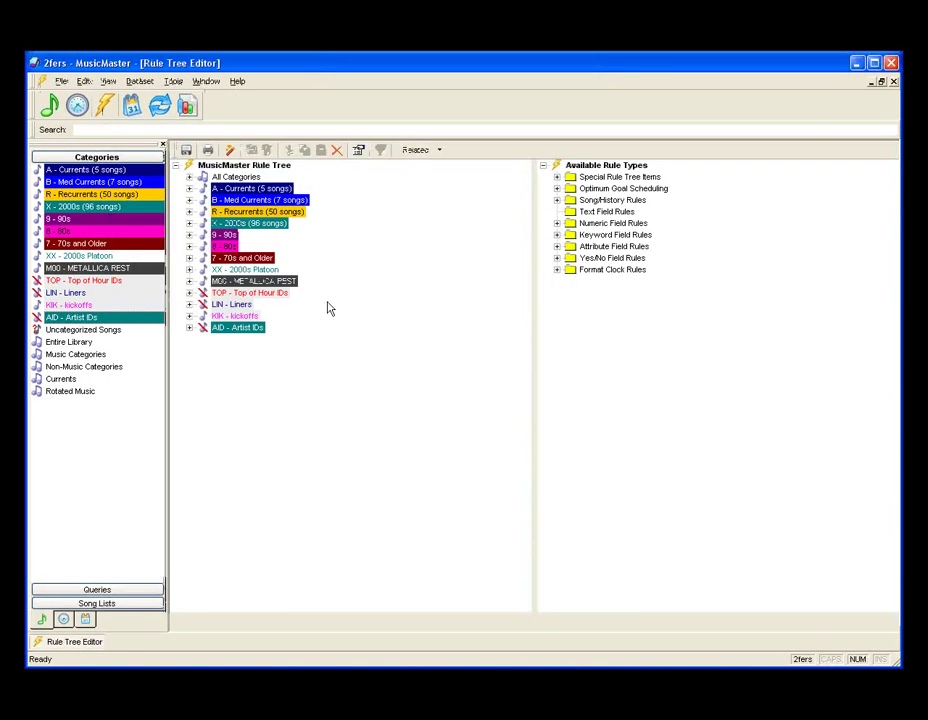
Step: Add an unbreakable Artist ID Keyword Time Separation rule to the AID - Artist IDs category with an auto separation of 2:25
click(190, 328)
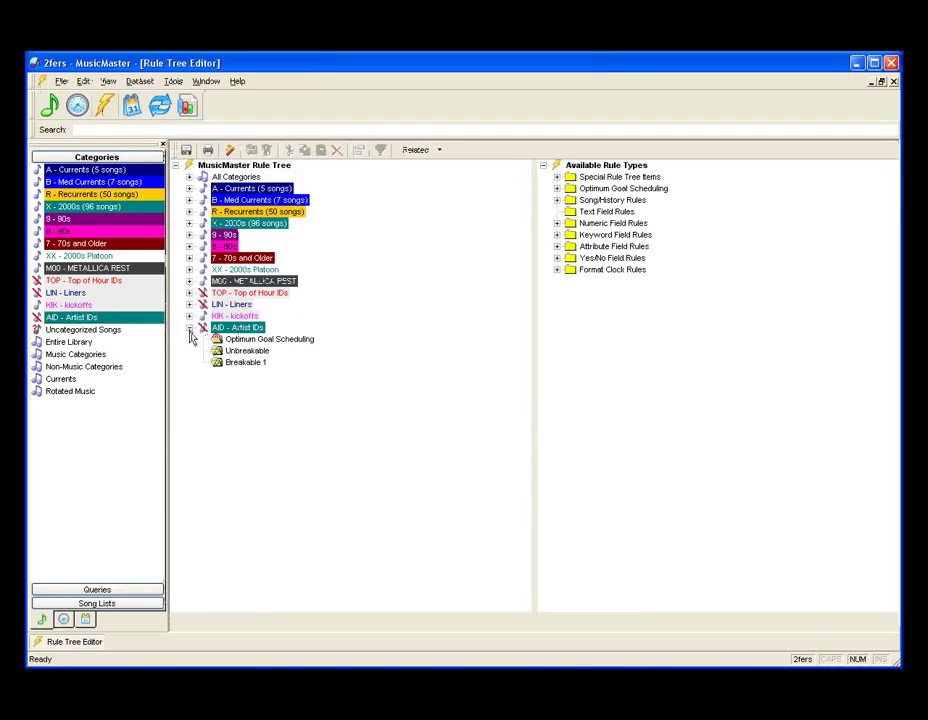
click(557, 235)
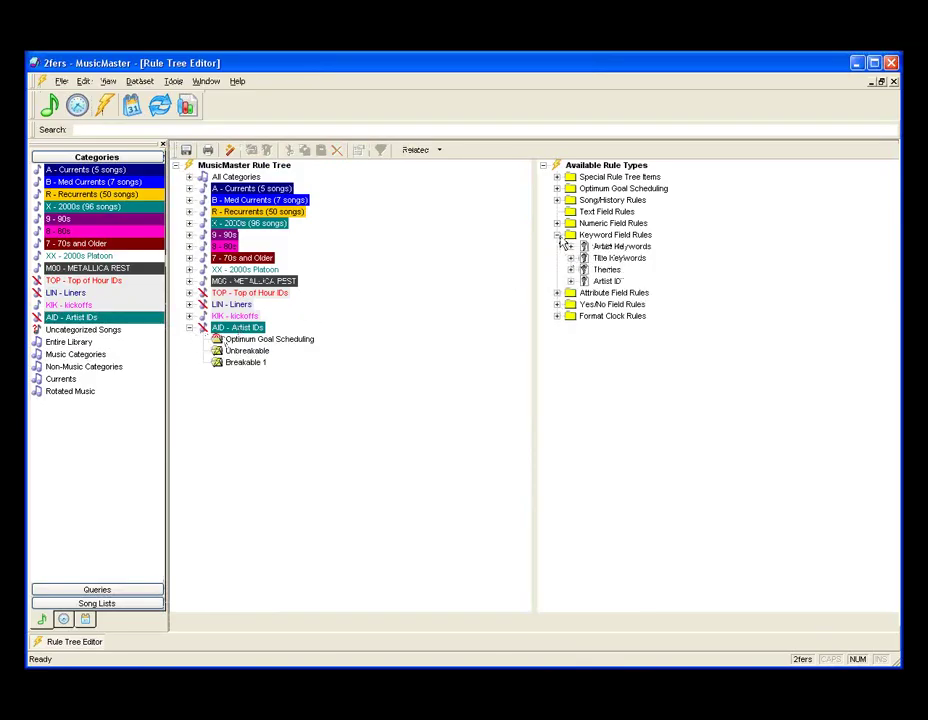
click(570, 281)
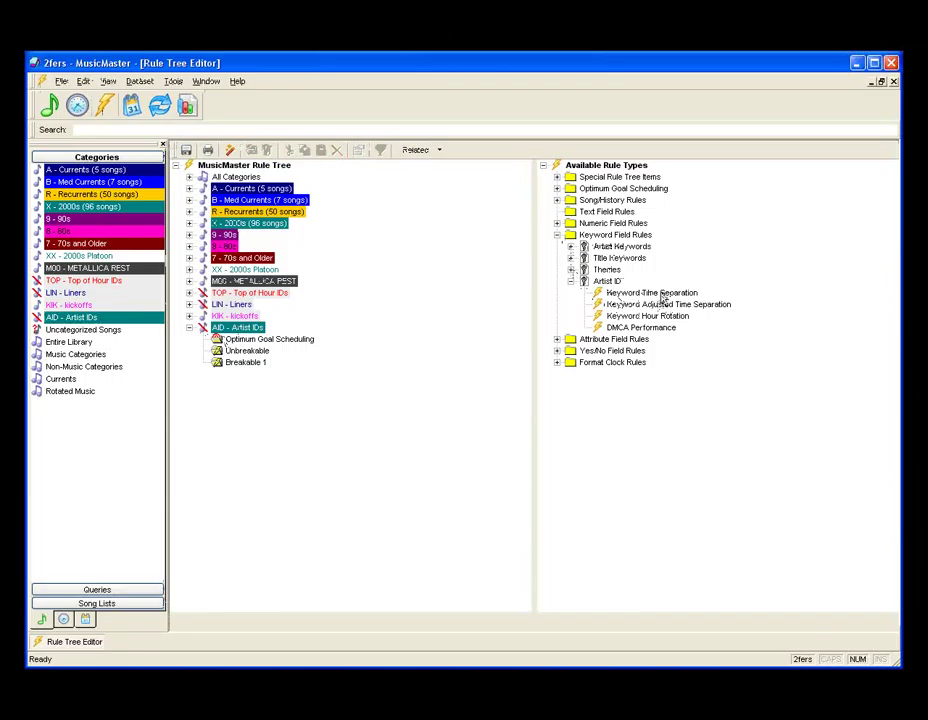
drag(662, 297, 252, 352)
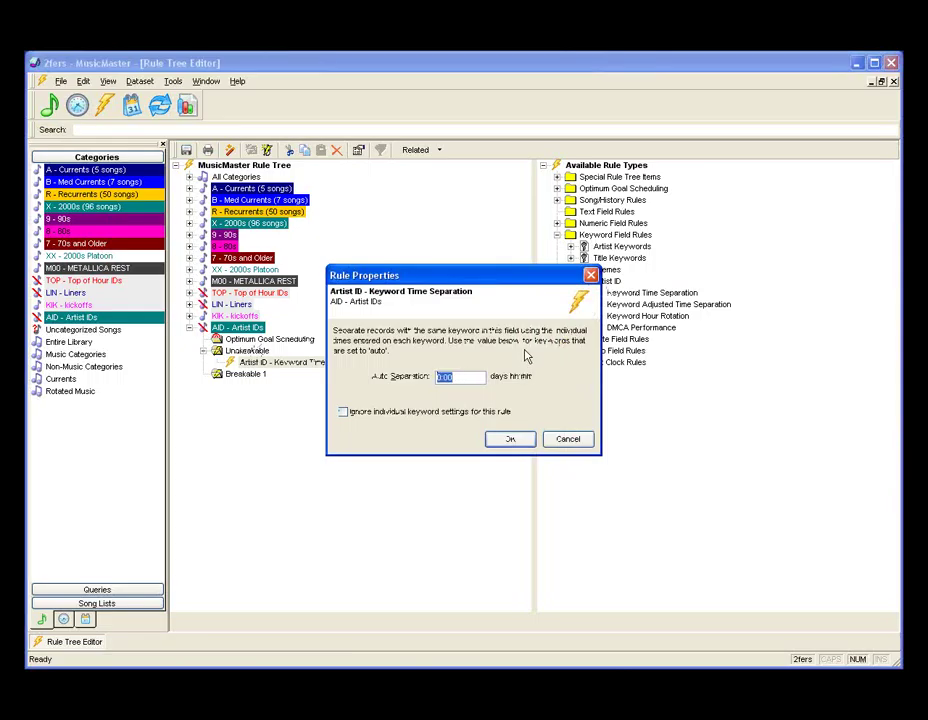
text(2:00)
click(509, 439)
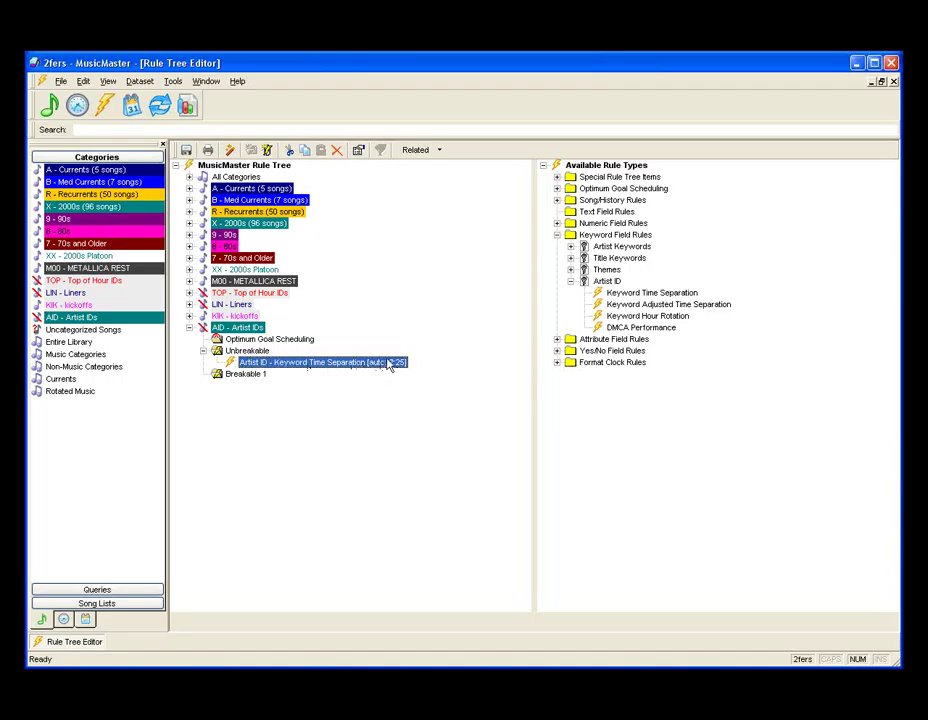
Step: Turn off automatic separation for the Generic keyword in the Artist ID keyword list, leaving it at 0:00, and close the Rule Tree Editor
click(423, 154)
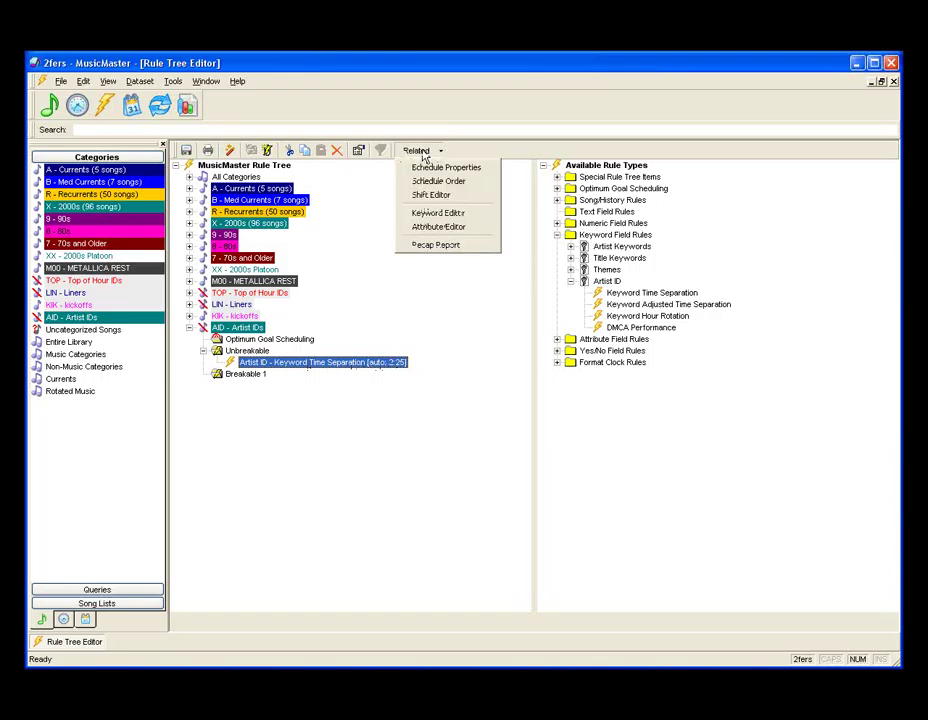
click(432, 213)
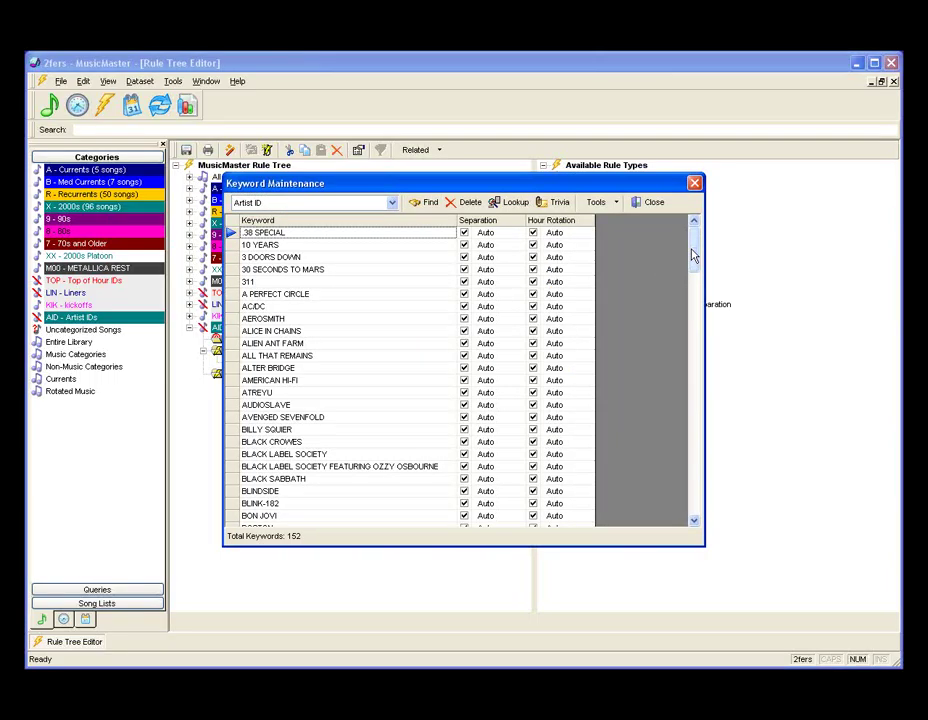
drag(693, 255, 692, 352)
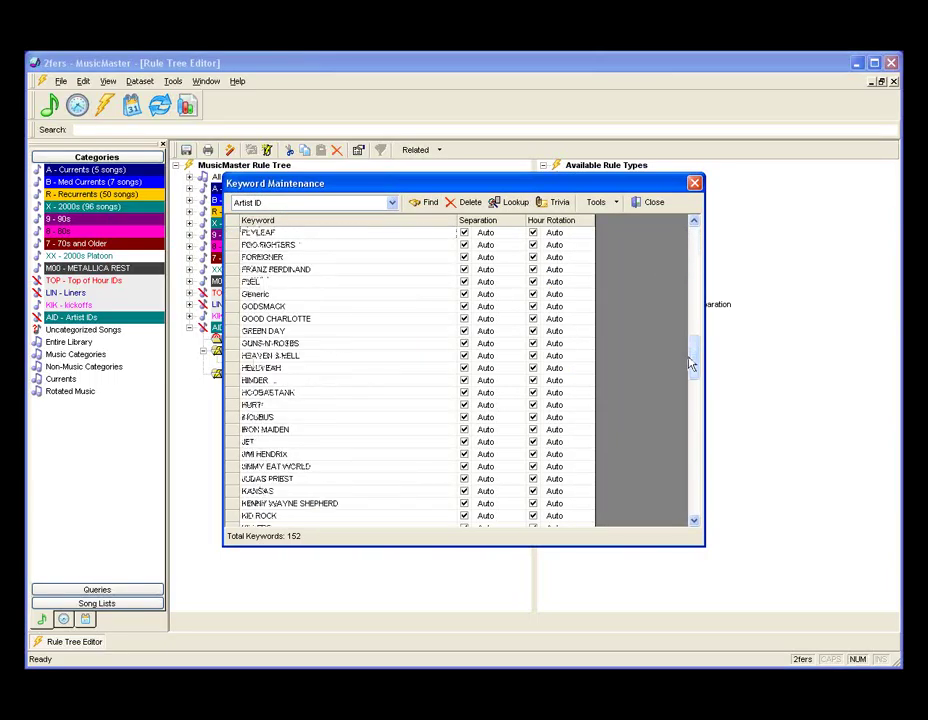
click(464, 294)
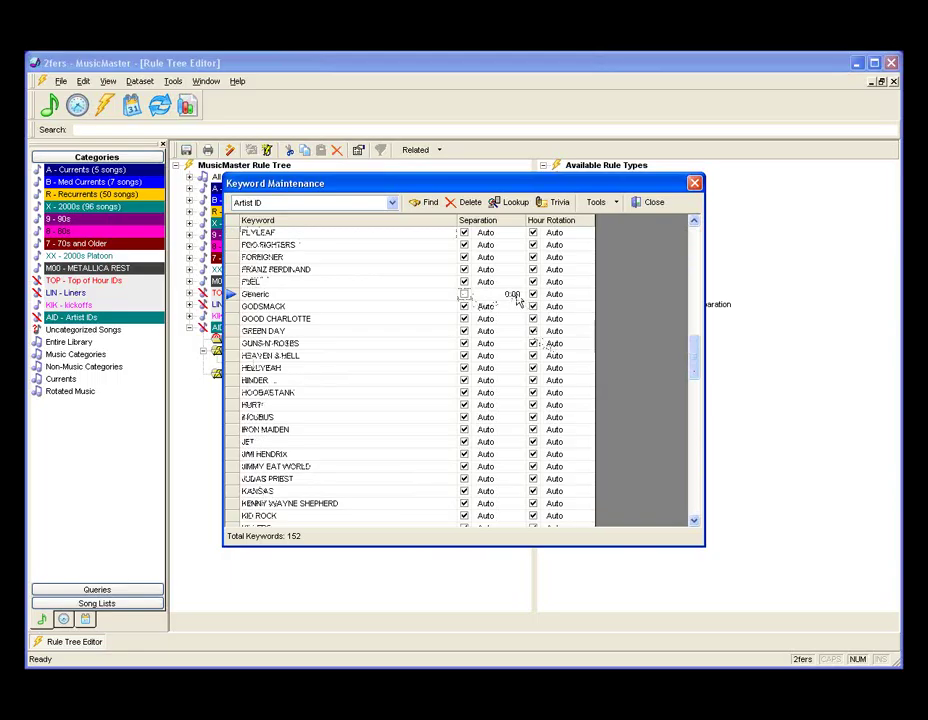
click(645, 203)
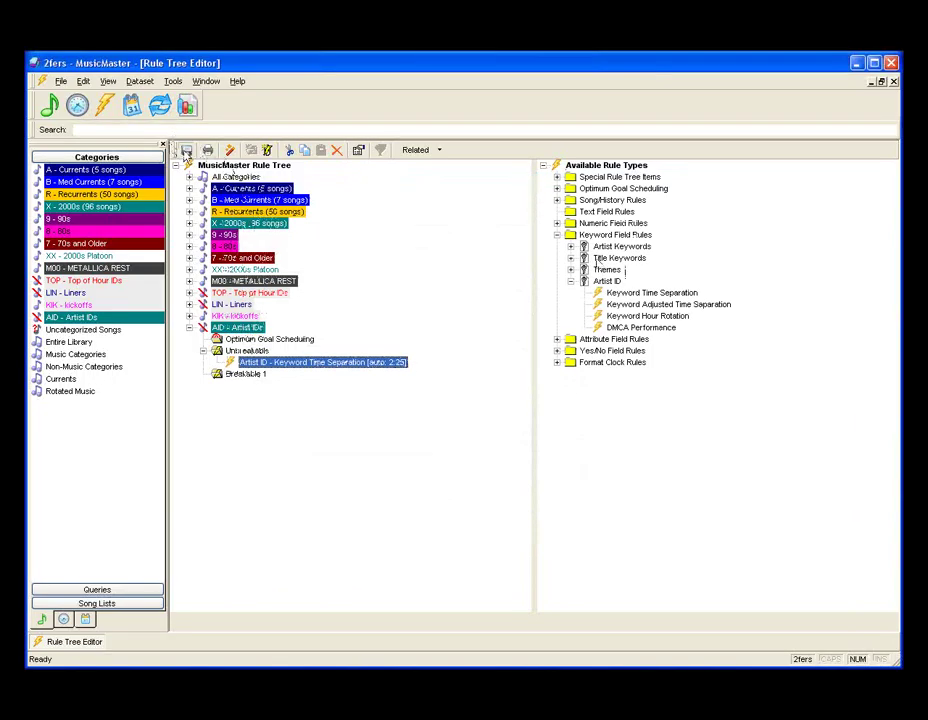
click(893, 82)
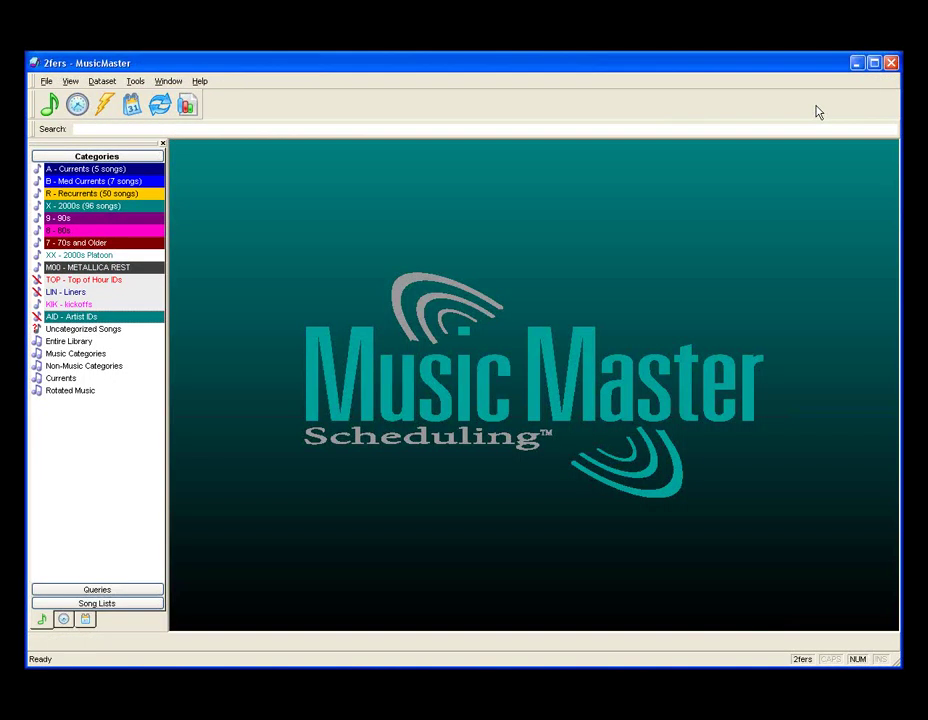
Step: Run the Automatic Scheduler for 6/2/2009 with 6AM as the first hour and 11AM as the last hour
click(133, 107)
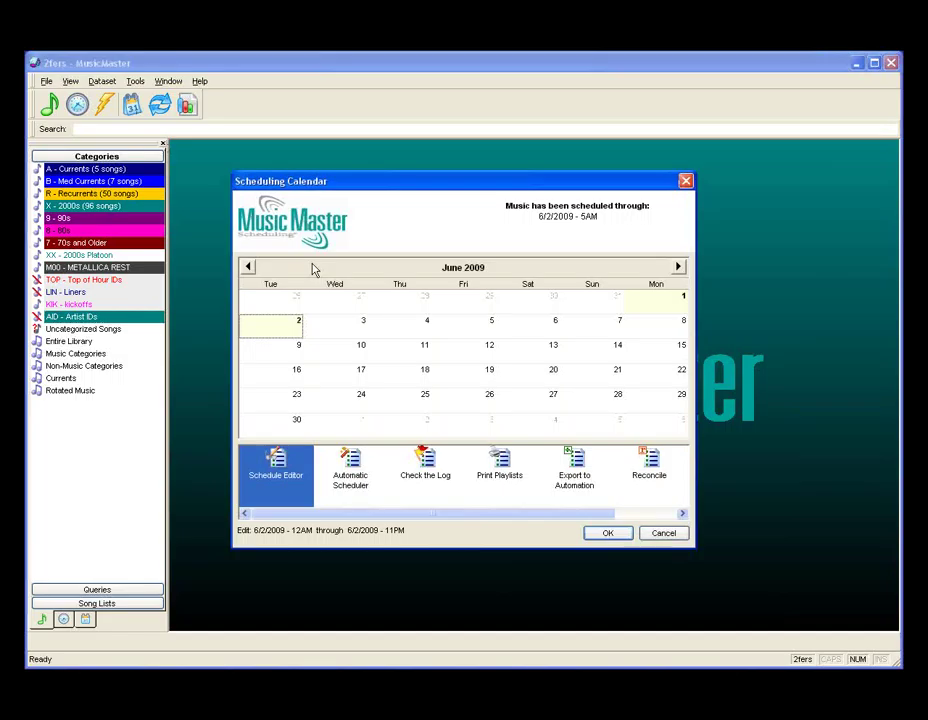
click(605, 534)
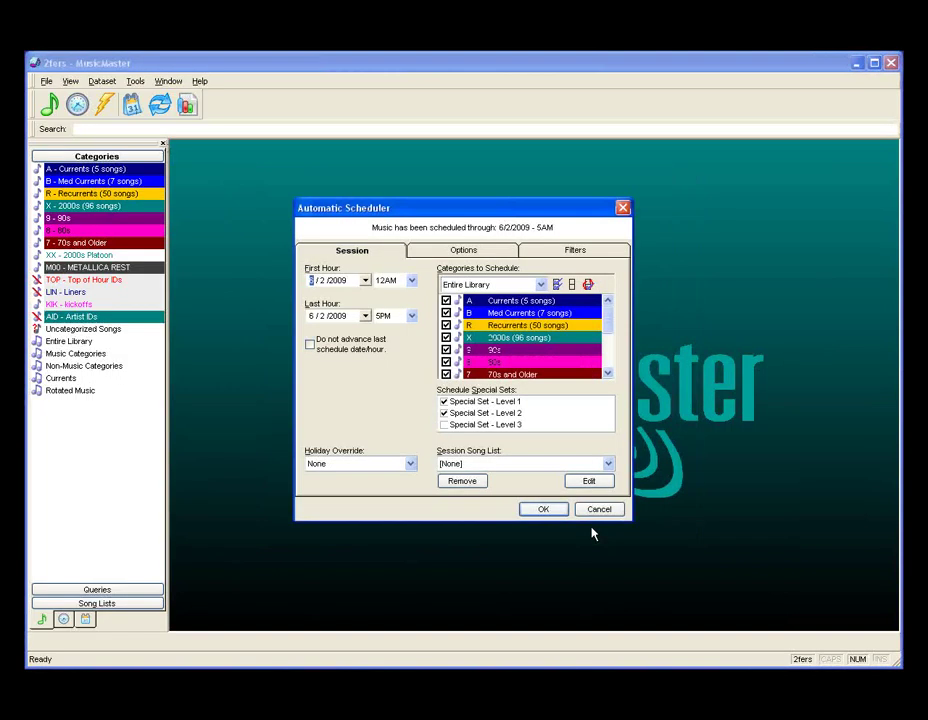
click(411, 284)
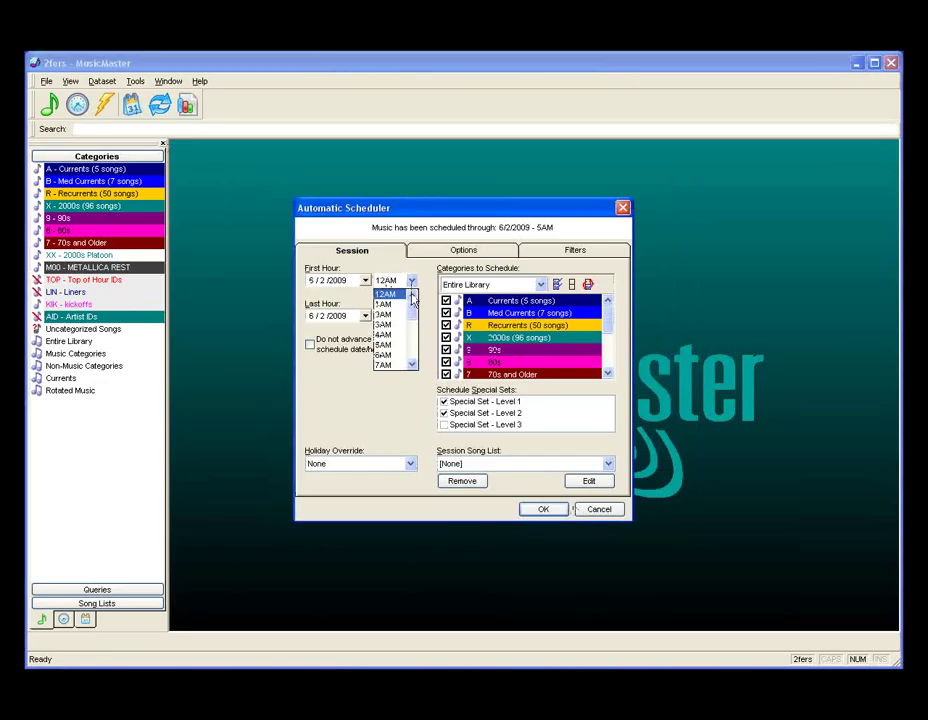
click(394, 352)
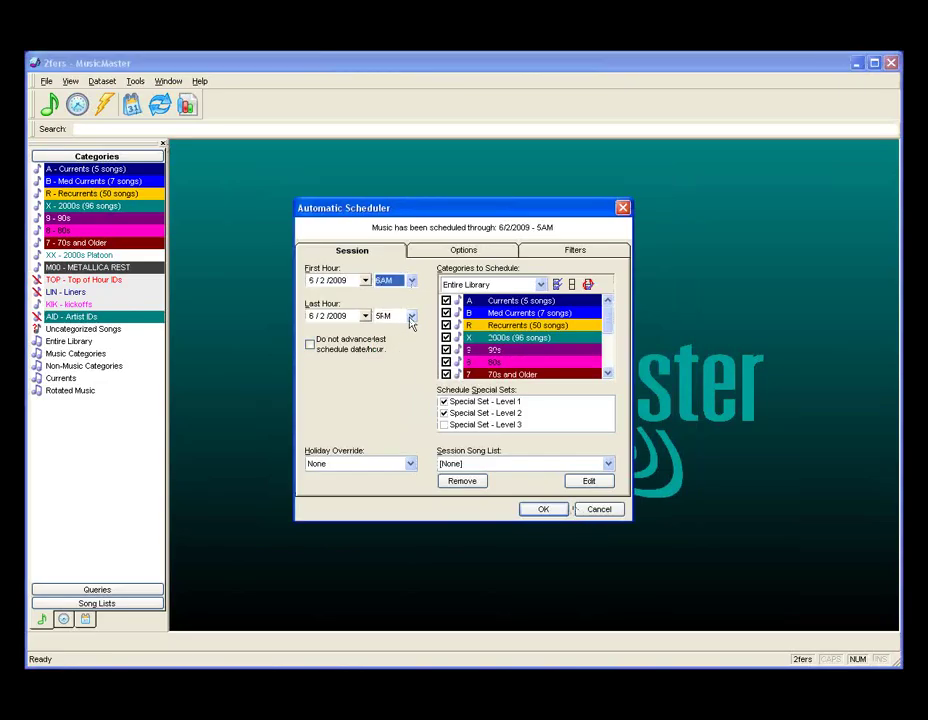
click(411, 316)
scroll(412, 375, up, 1)
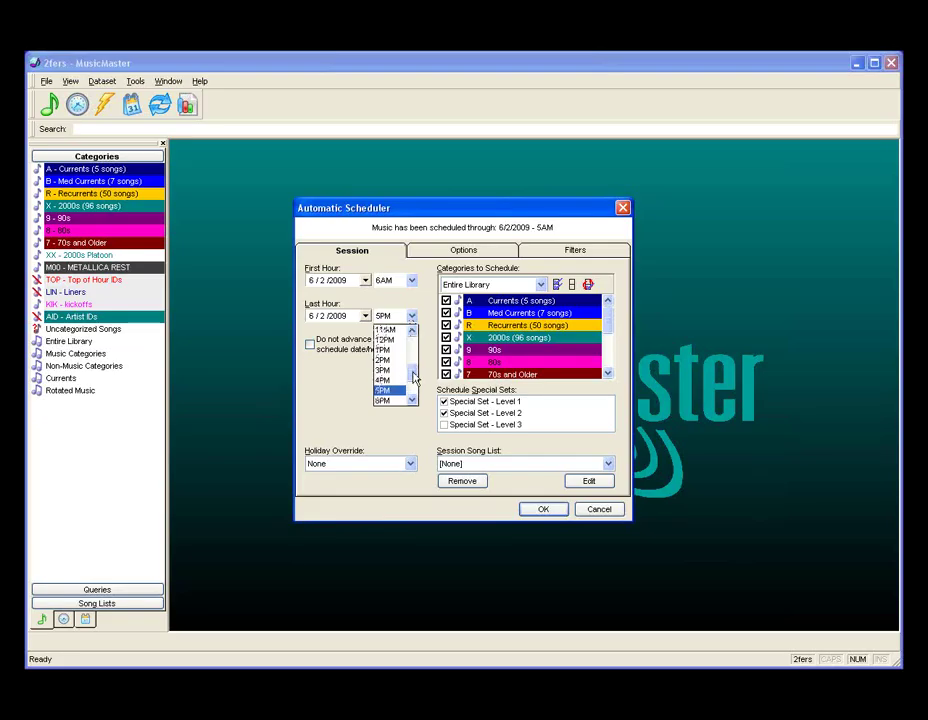
click(396, 334)
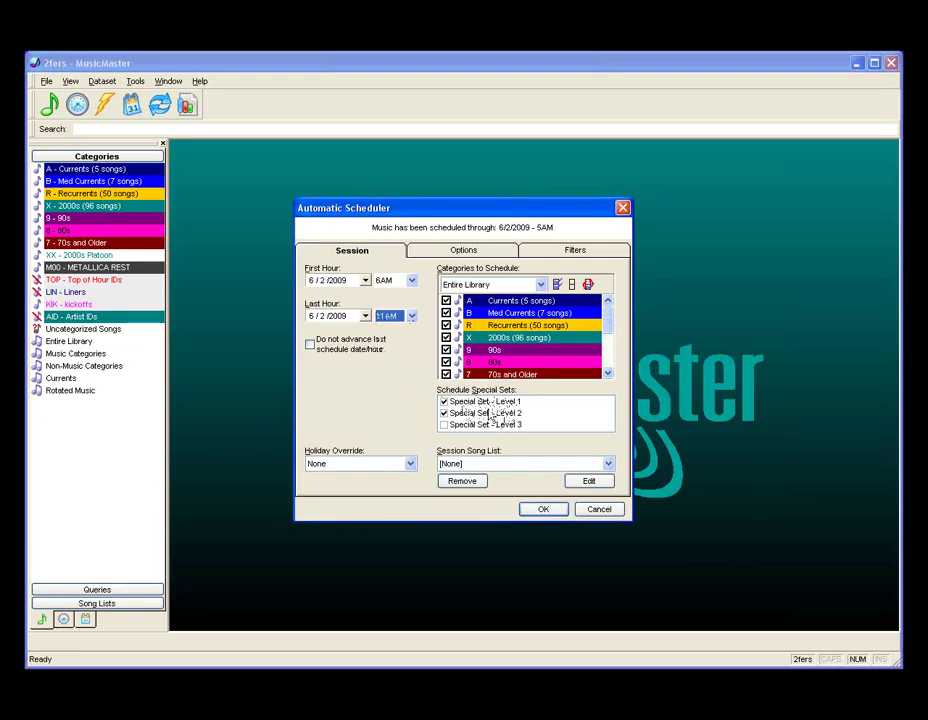
click(541, 511)
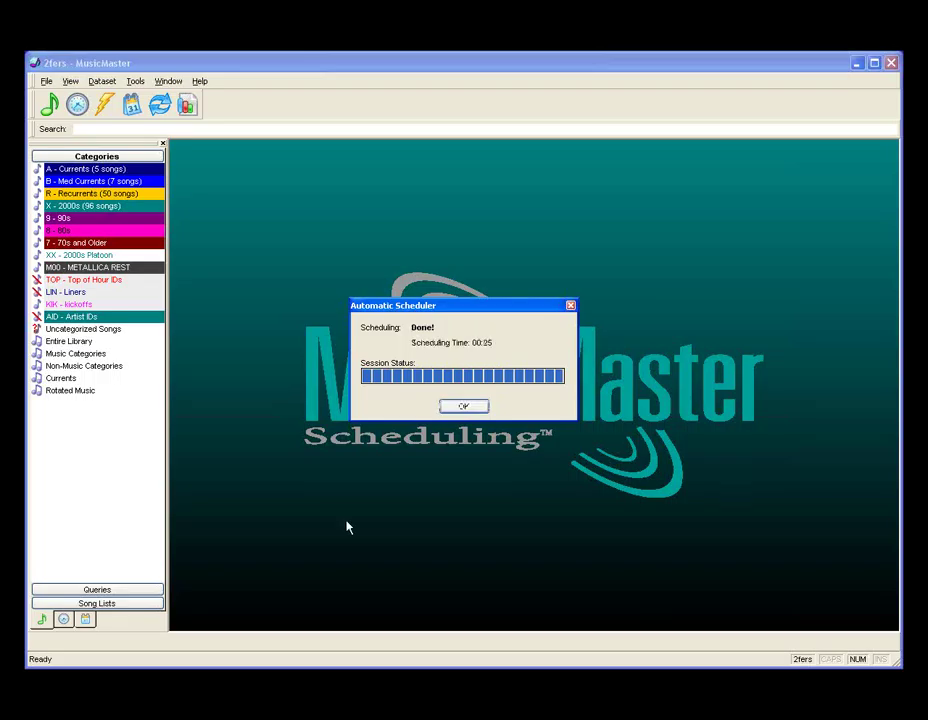
click(463, 406)
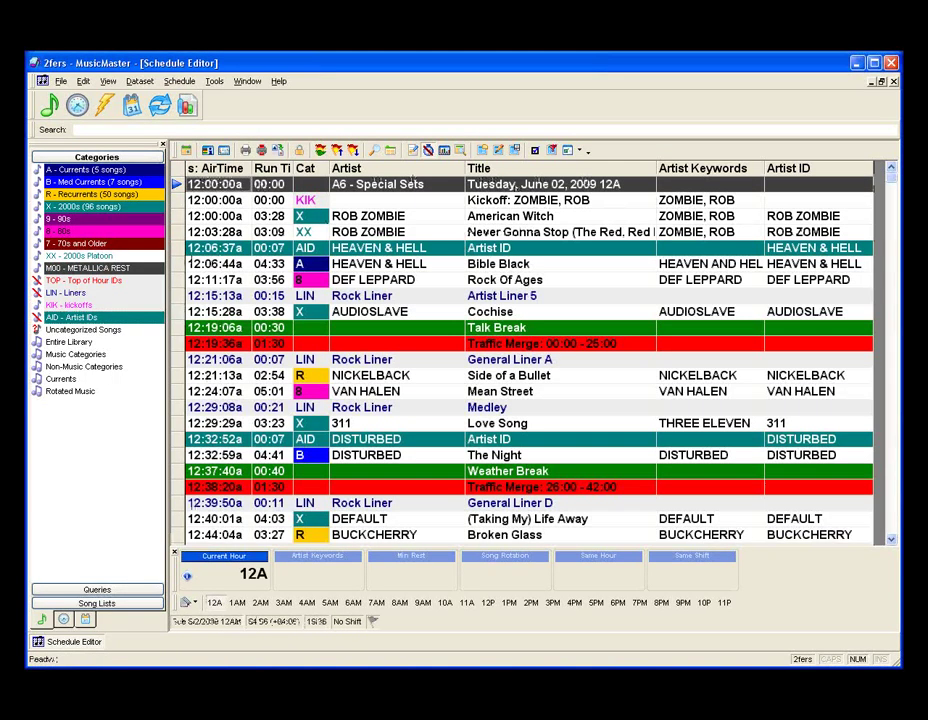
Step: Examine the 6AM hour of 6/2/2009, comparing the scheduled Artist IDs with the artist of the song that follows each
click(355, 603)
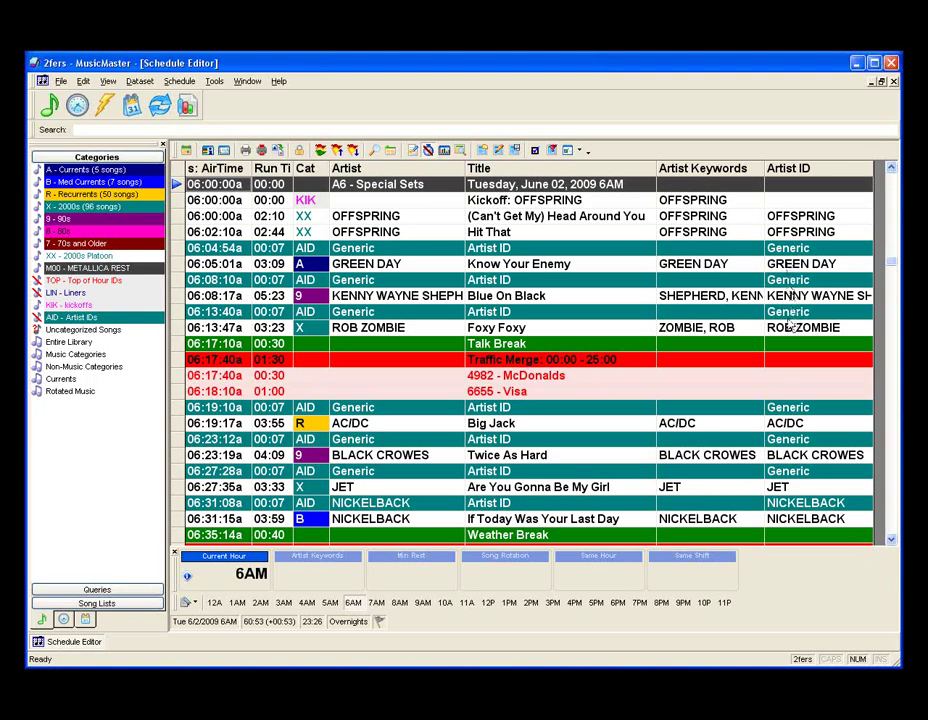
scroll(790, 326, down, 1)
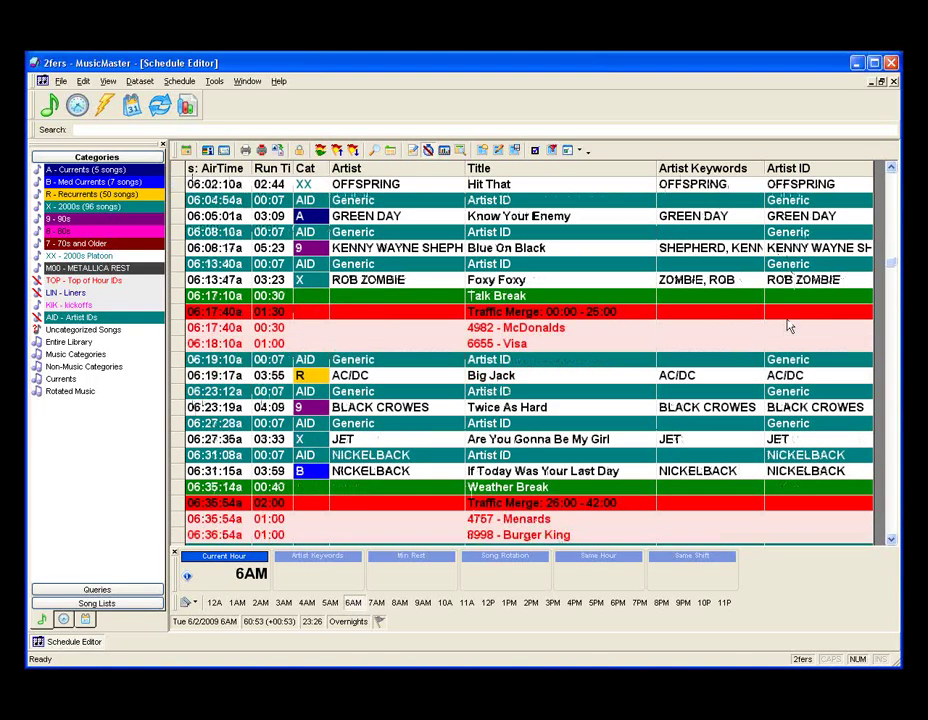
scroll(790, 326, down, 2)
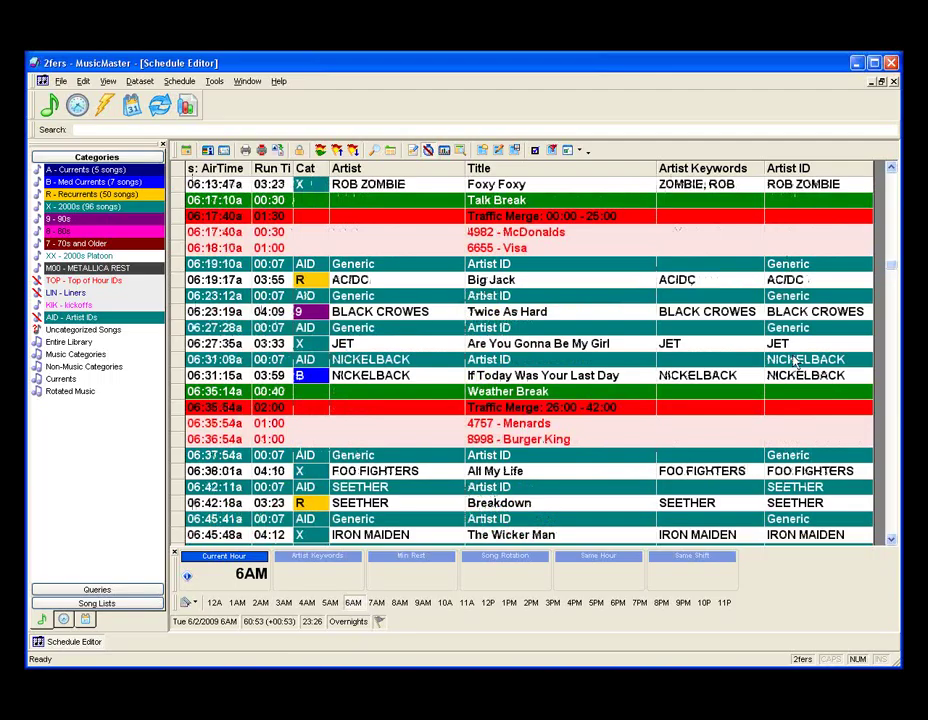
scroll(795, 362, down, 1)
scroll(696, 384, down, 1)
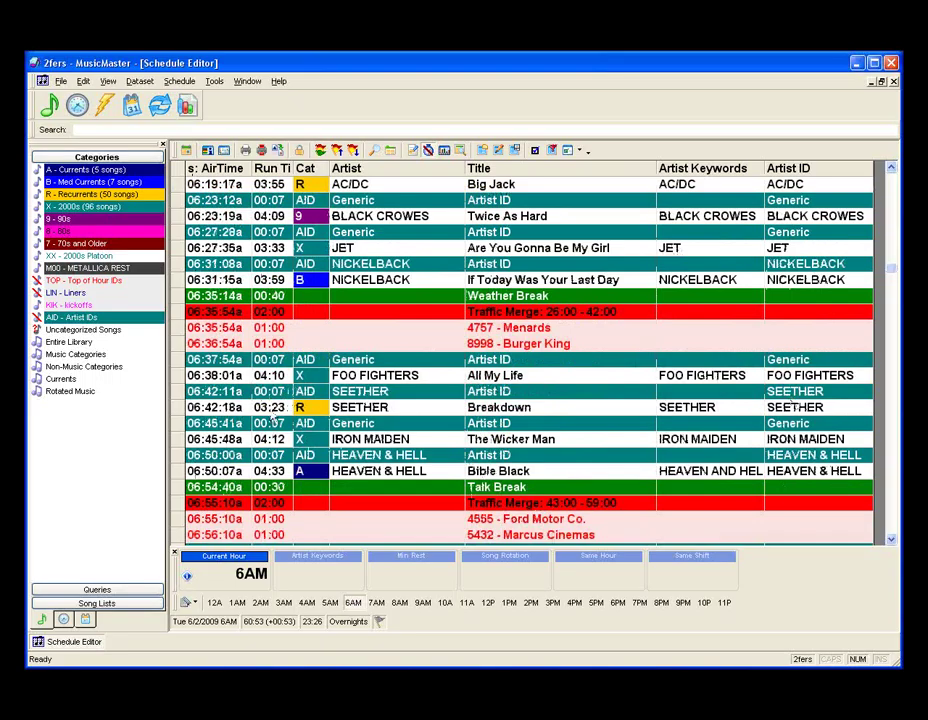
click(311, 411)
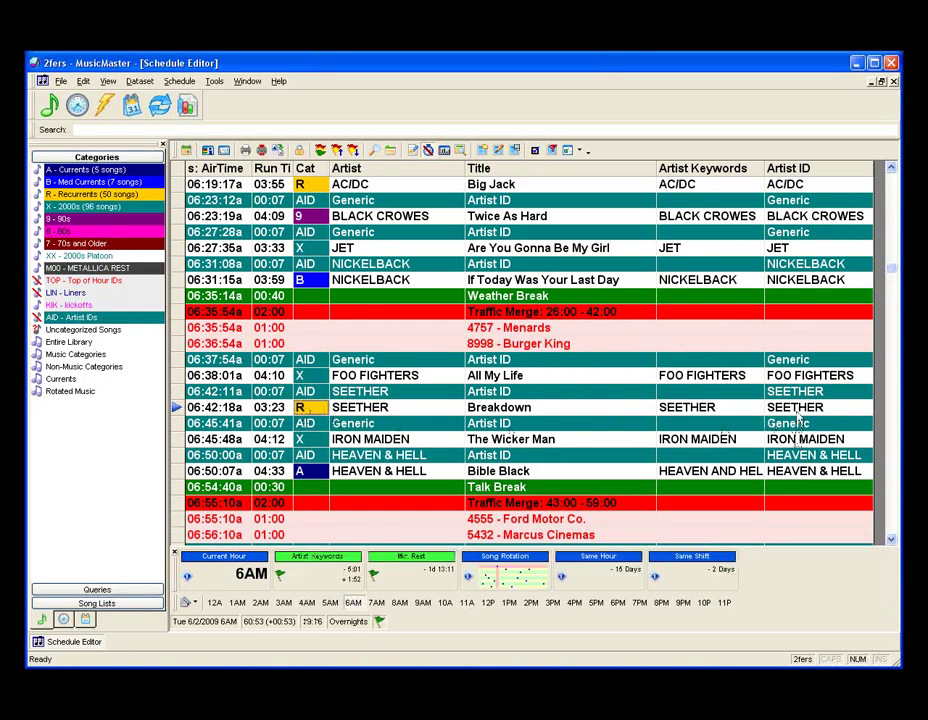
click(177, 393)
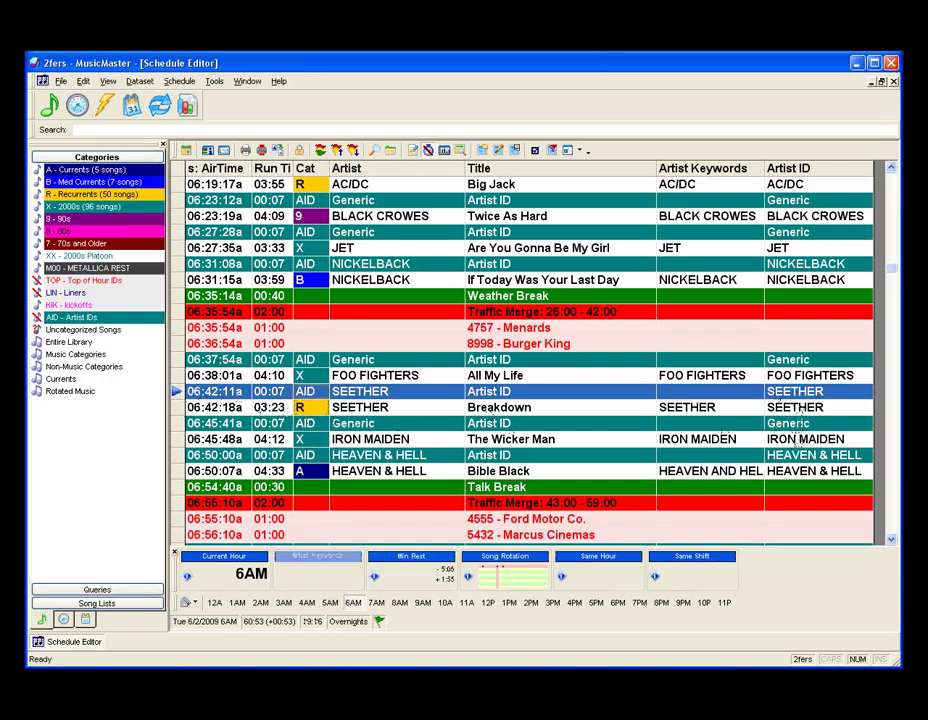
shift+click(385, 408)
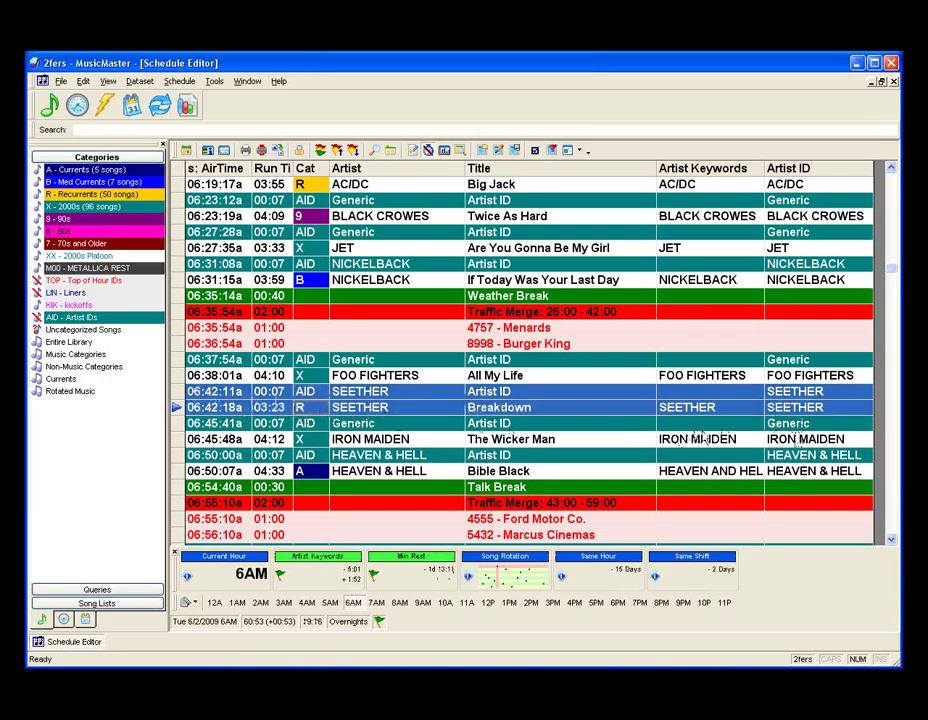
click(790, 456)
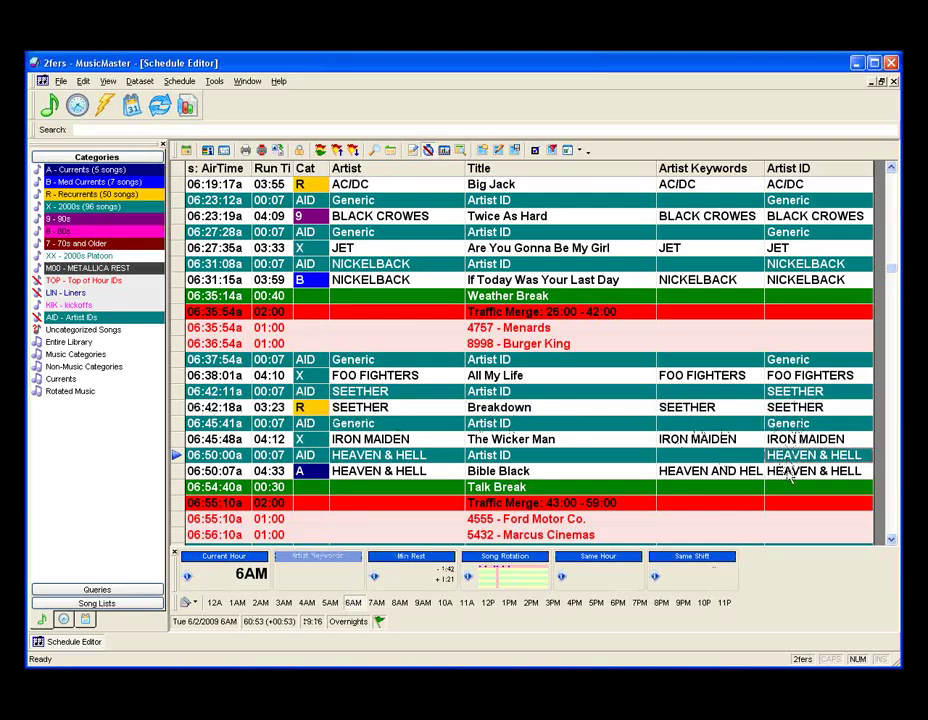
scroll(777, 474, down, 1)
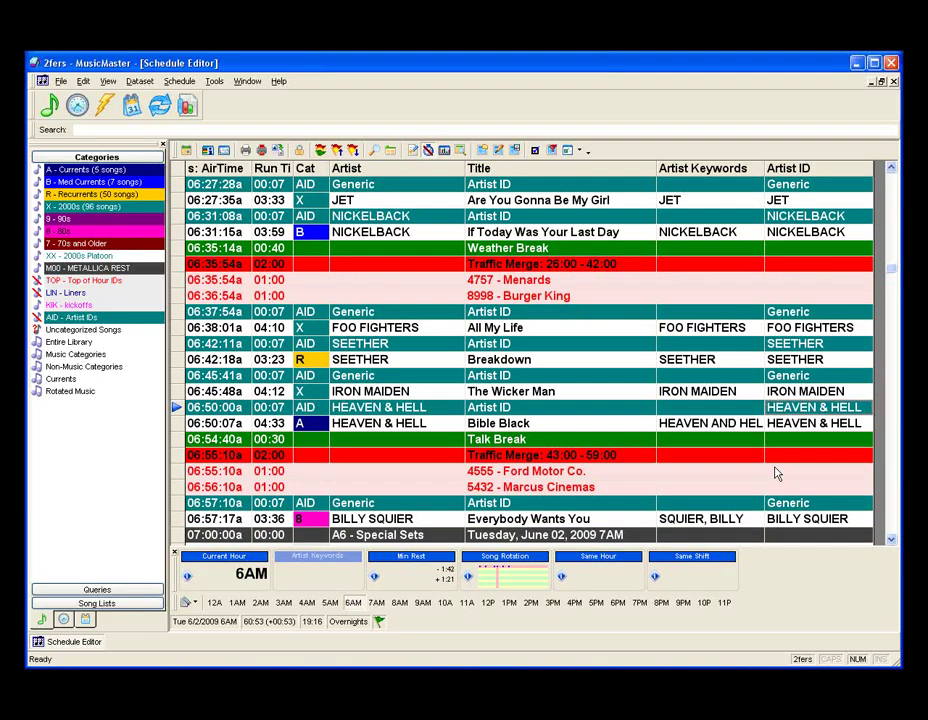
Step: Examine the 7AM and 8AM hours for how artist-specific and Generic Artist IDs are placed before the songs
scroll(777, 474, down, 2)
scroll(775, 470, down, 4)
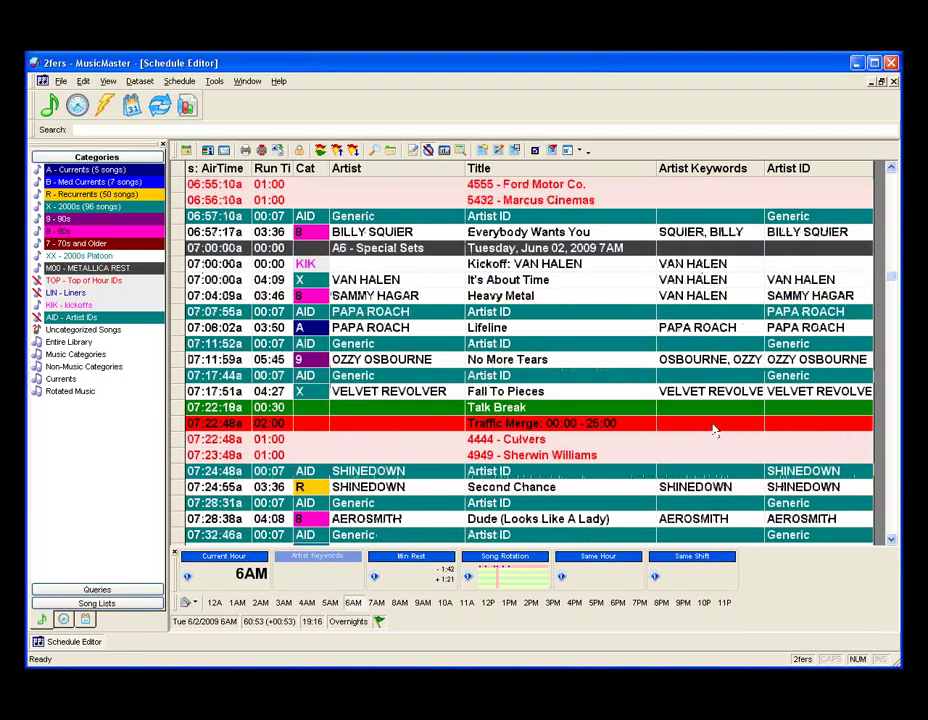
scroll(760, 415, down, 2)
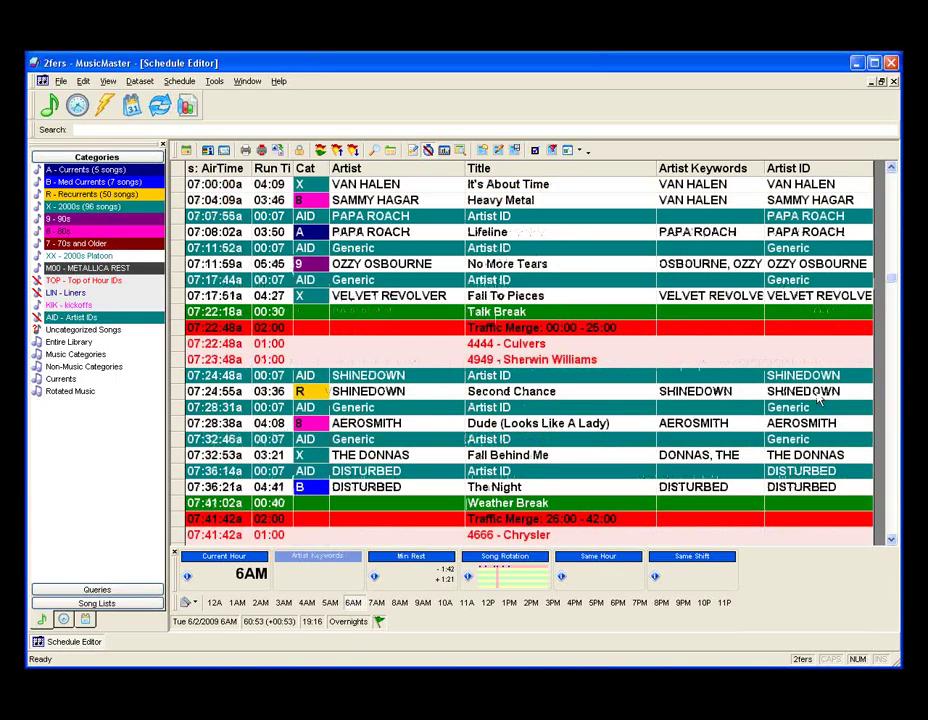
scroll(818, 398, down, 3)
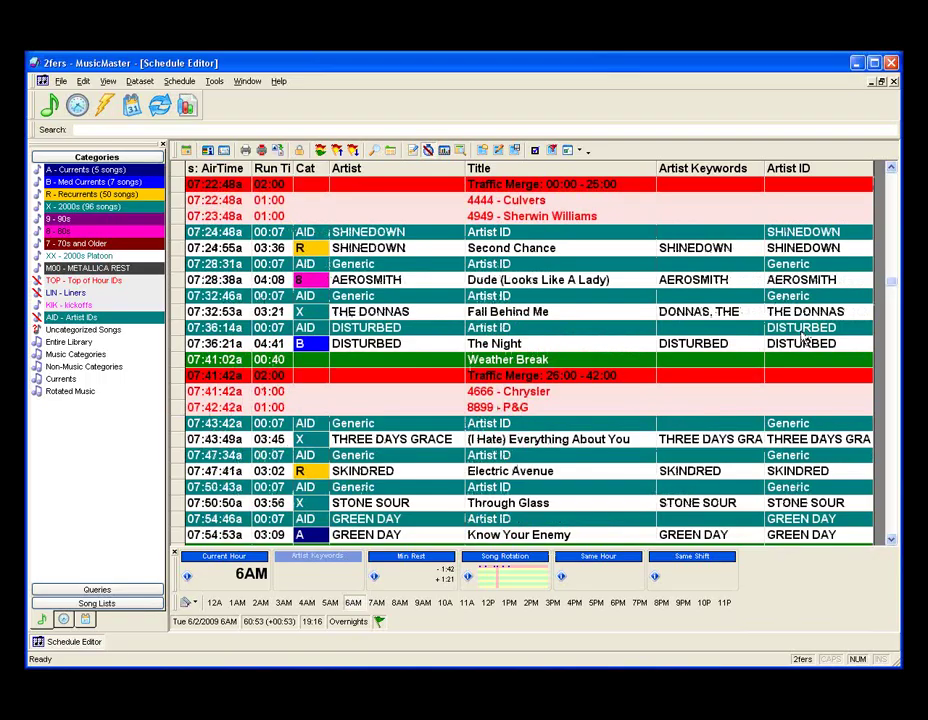
scroll(714, 423, down, 1)
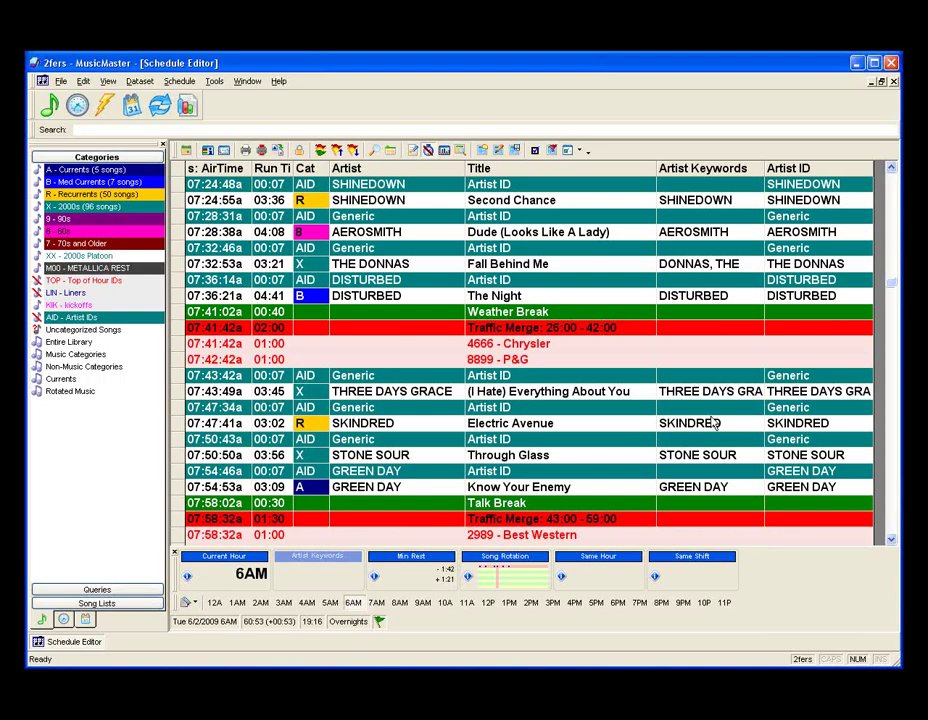
scroll(712, 422, down, 2)
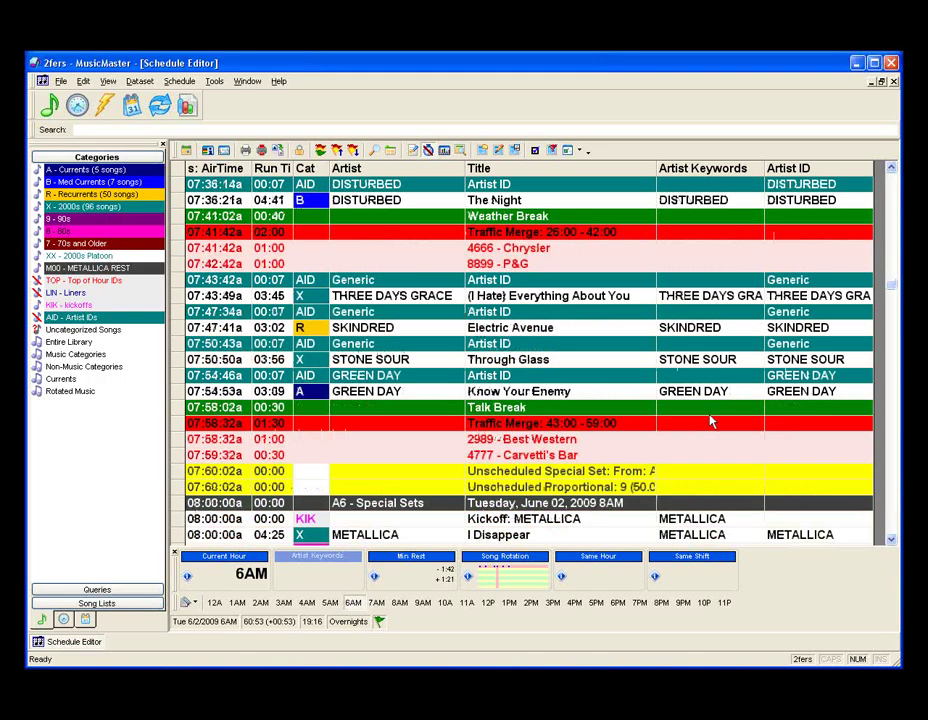
scroll(710, 422, down, 3)
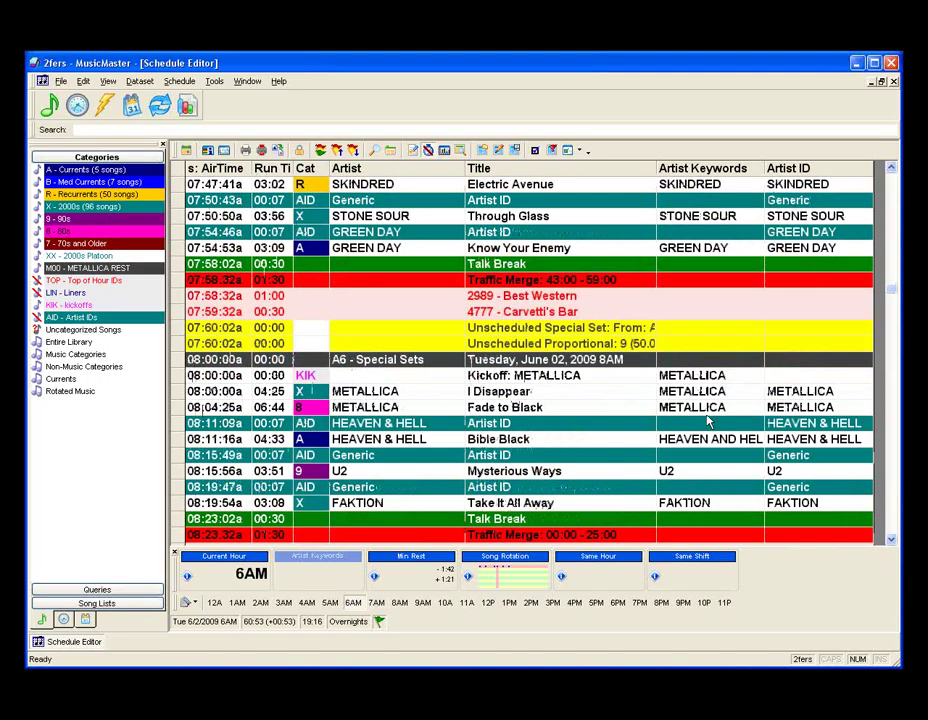
scroll(716, 423, down, 2)
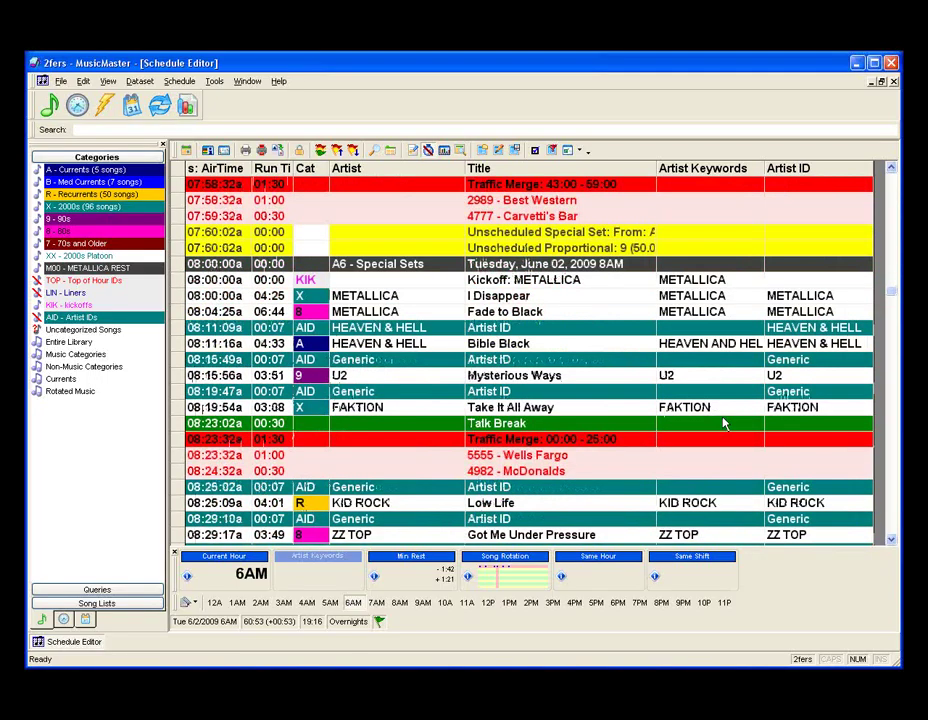
scroll(720, 424, down, 3)
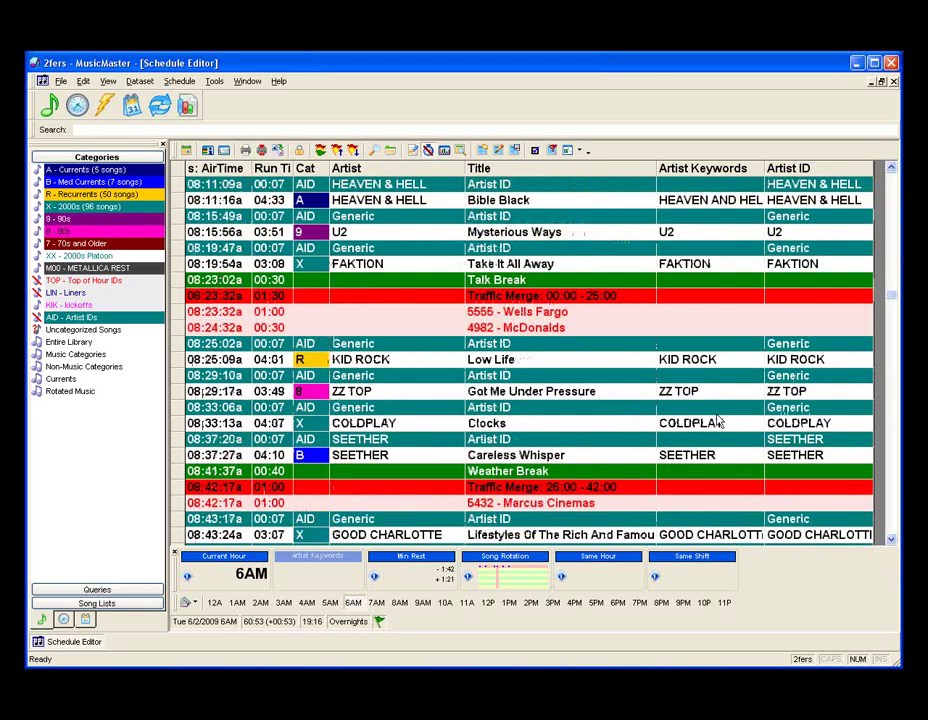
Step: Open the AID - Artist IDs category in Library Maintenance and add four blank songs to it
double_click(102, 317)
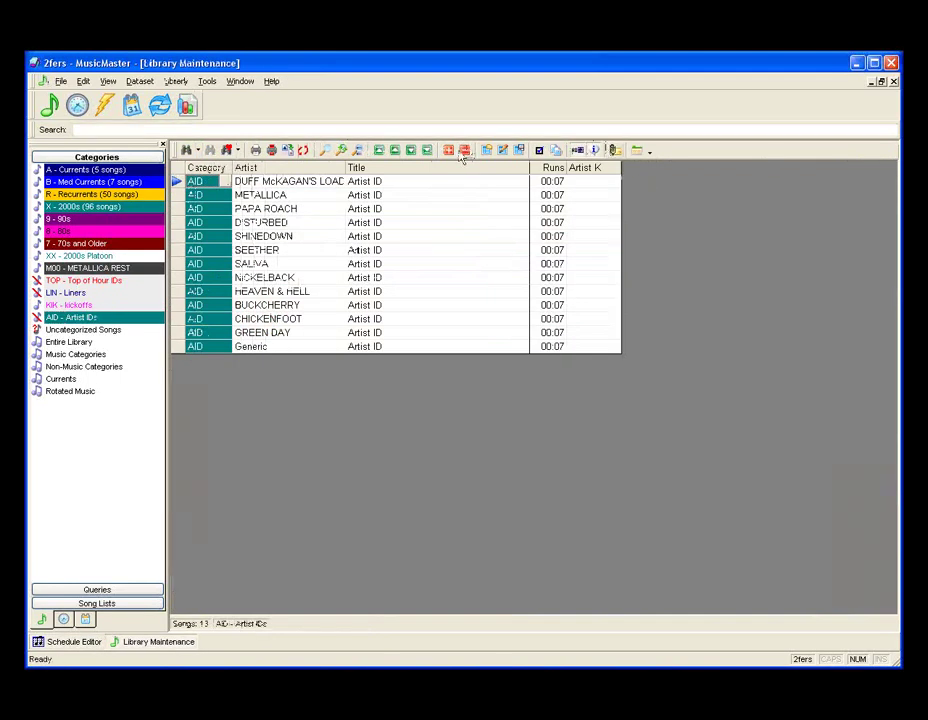
click(449, 151)
click(504, 344)
click(504, 344)
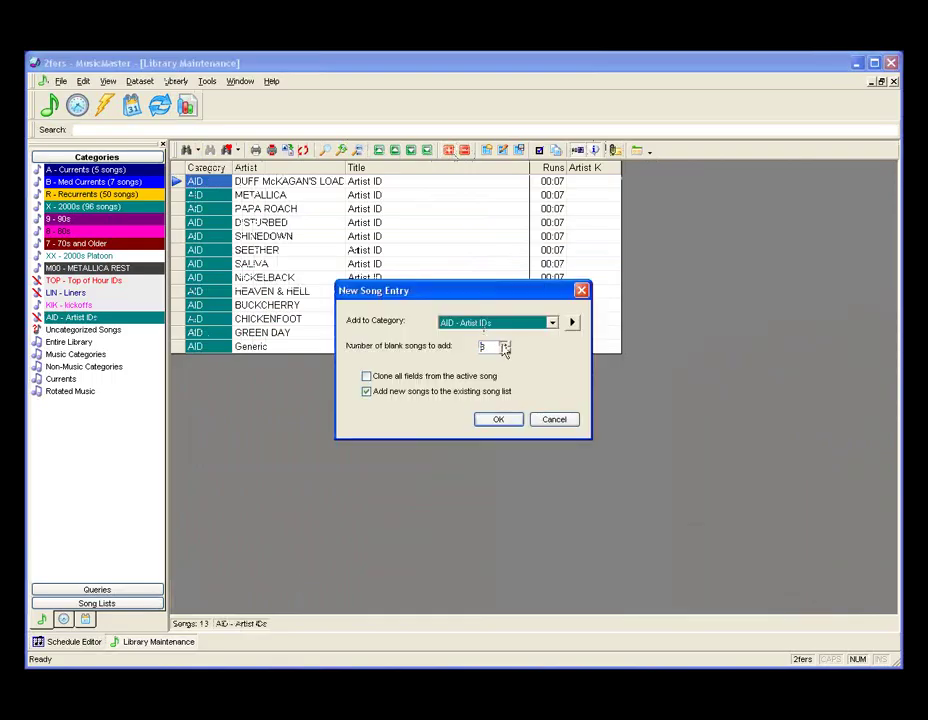
click(504, 344)
click(510, 421)
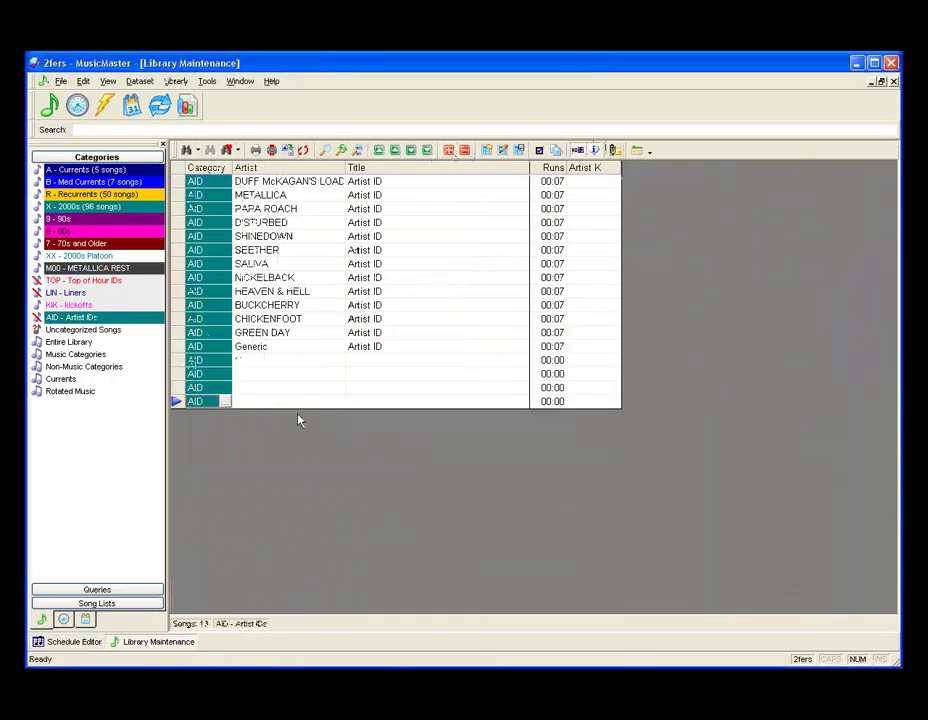
Step: Enter AC/DC, AerOSMITH, LINKIN PARK and VAN HALEN as the artists of the four blank AID songs
click(292, 361)
key(Return)
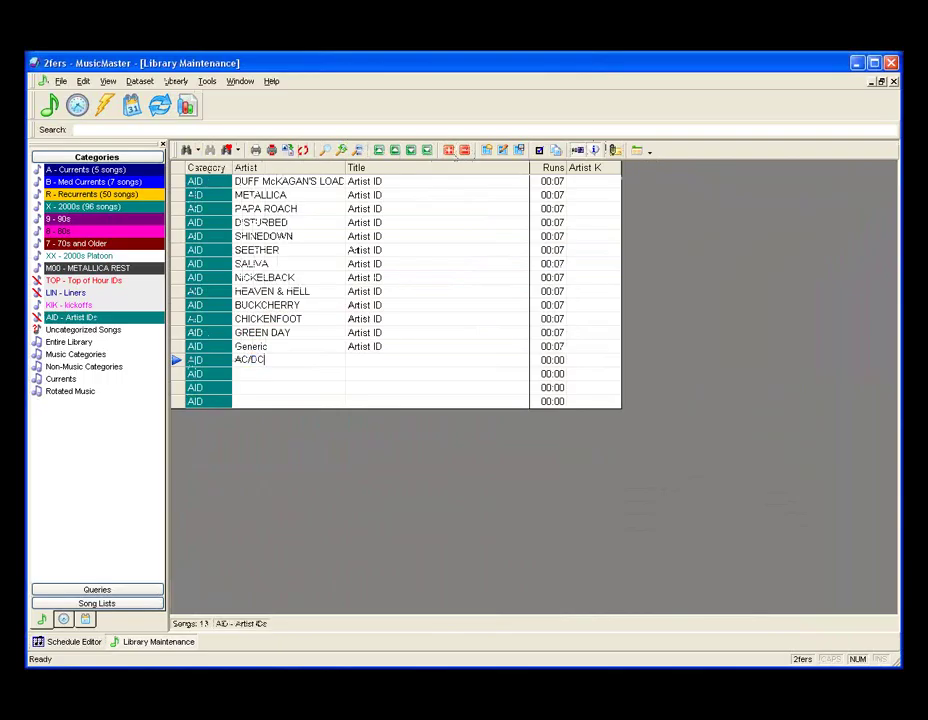
text(AerOSMITH)
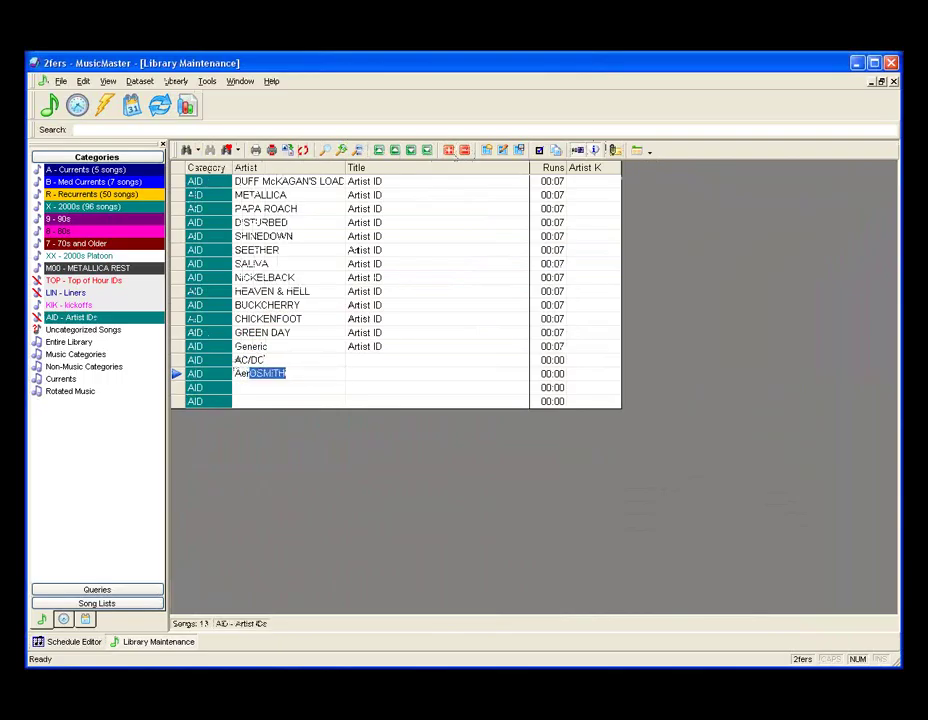
key(Return)
text(L)
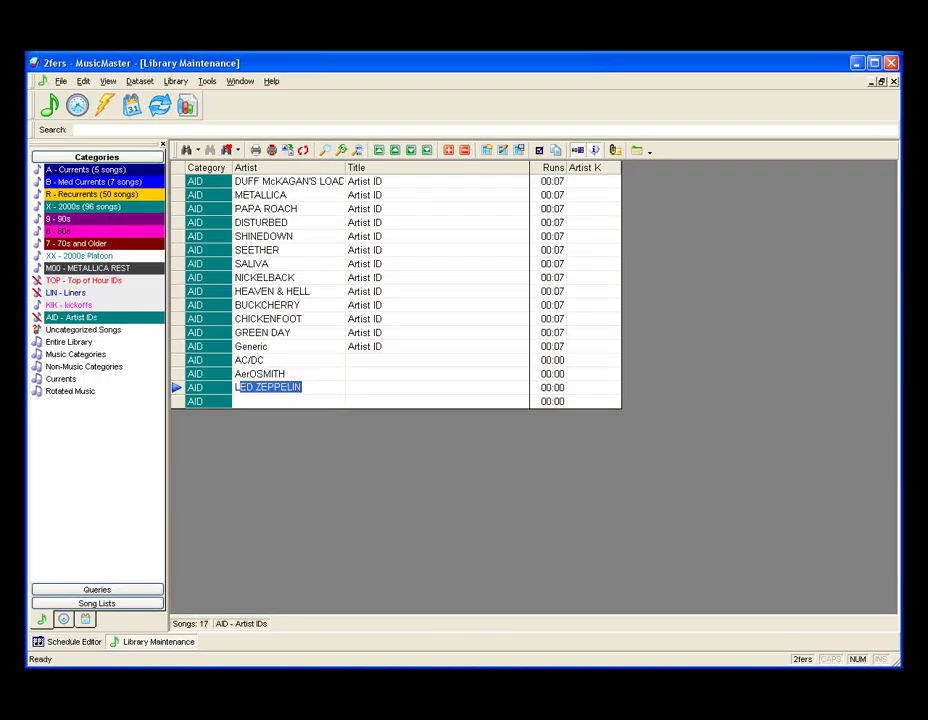
text(INK)
key(Return)
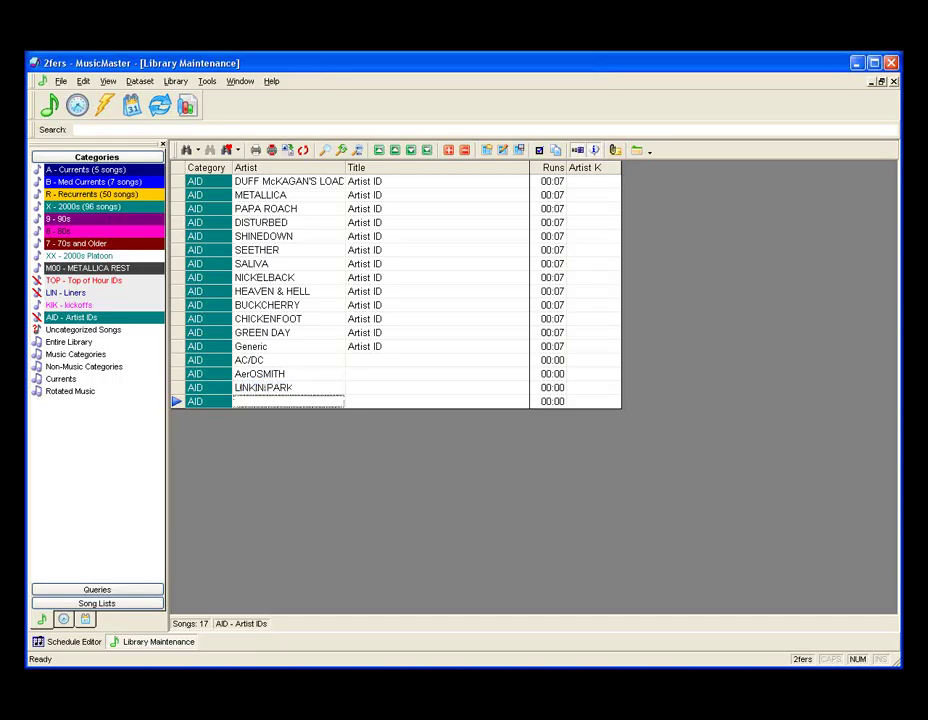
text(VAN HALEN)
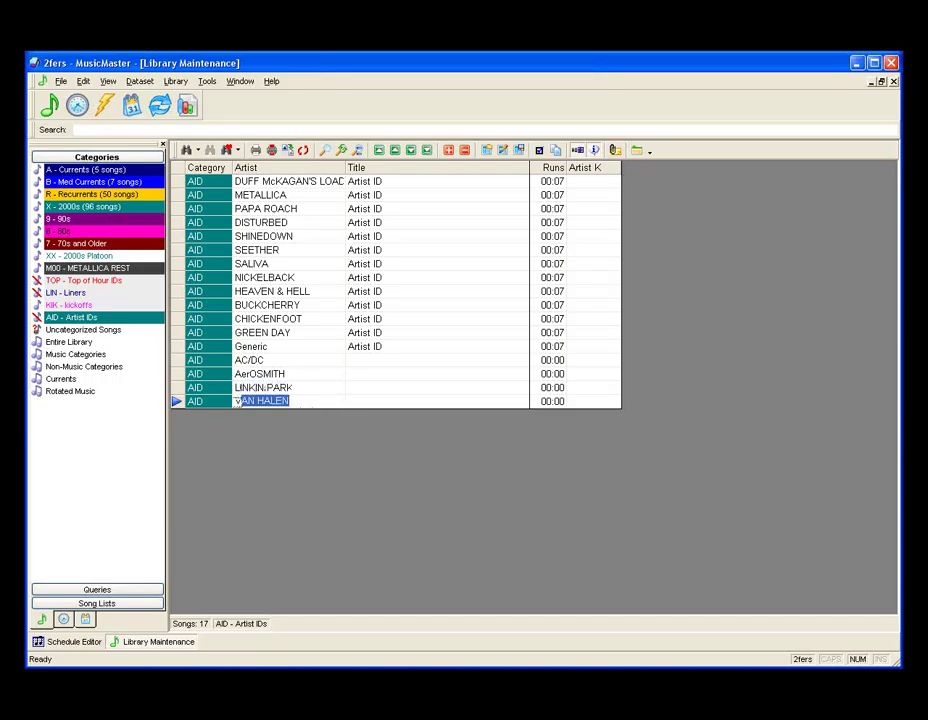
Step: Add the Artist ID field to the grid layout and copy the four new artist names into that field
key(Up)
key(Up)
key(Up)
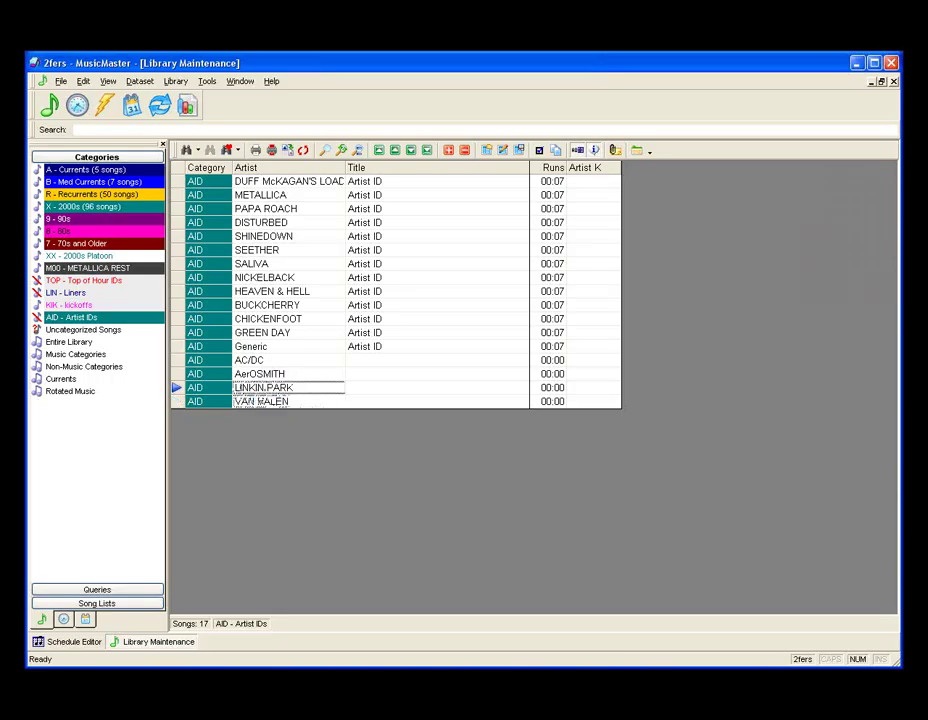
key(shift+Down)
key(shift+Down)
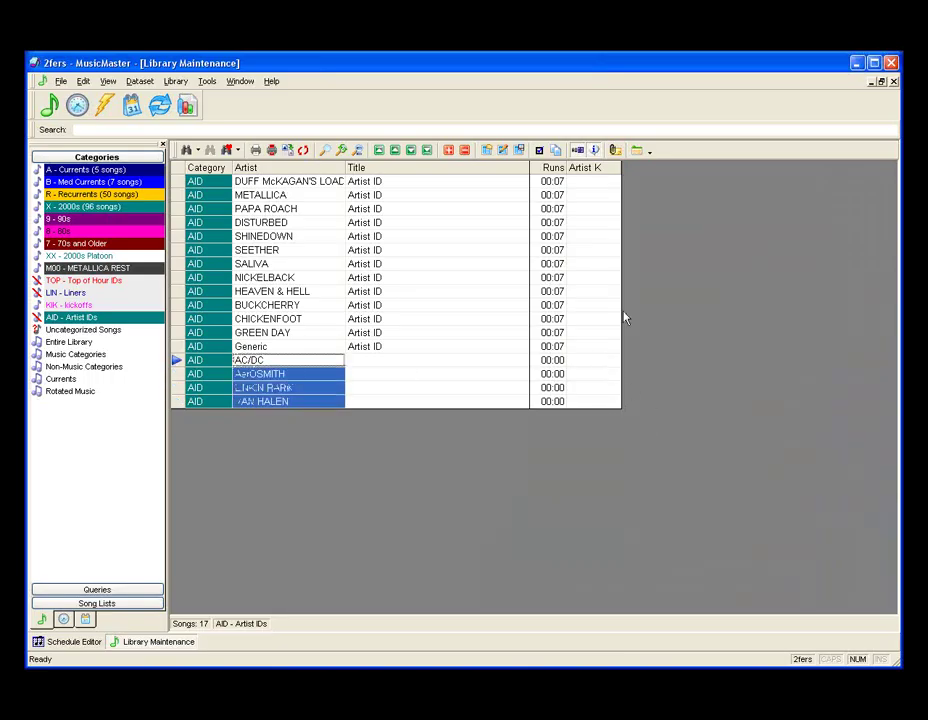
click(517, 152)
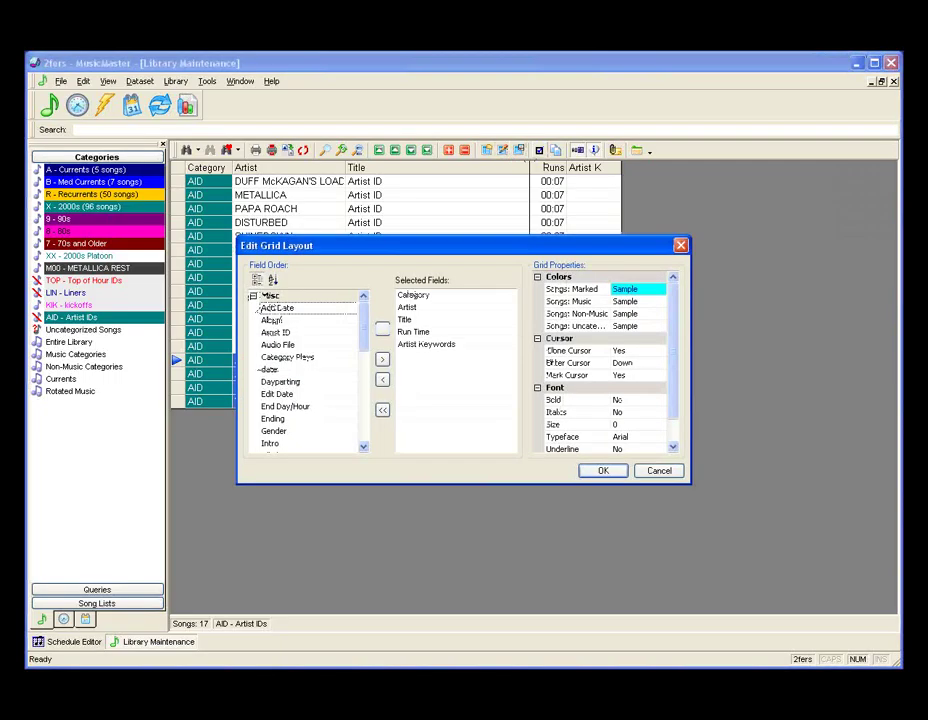
drag(276, 332, 430, 350)
click(601, 471)
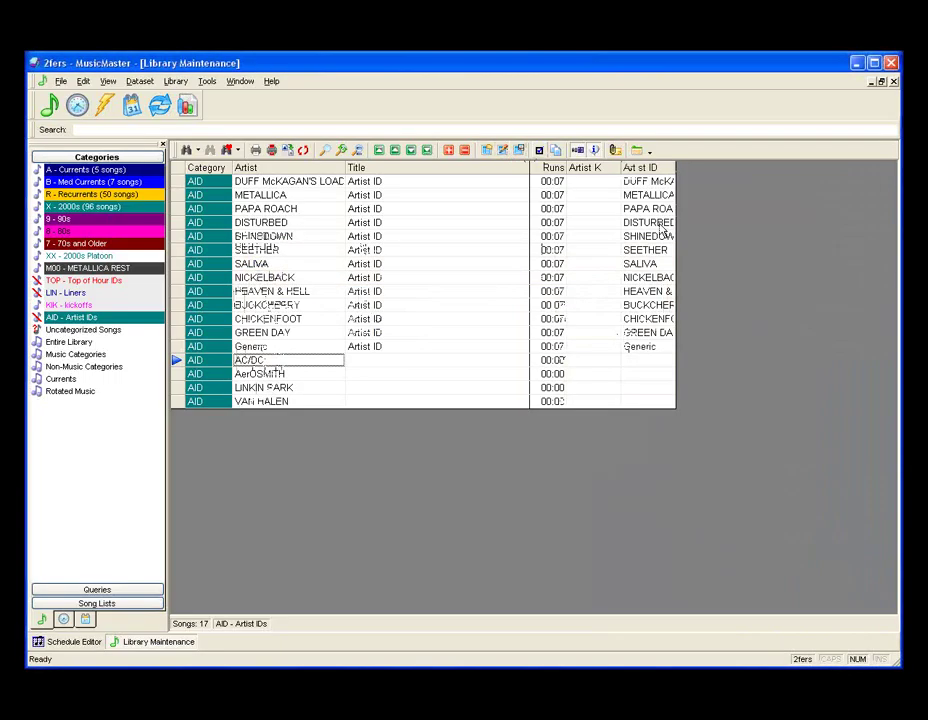
drag(646, 362, 647, 412)
text(AC/DC AEROSMITH LINKIN PARK VAN HALEN)
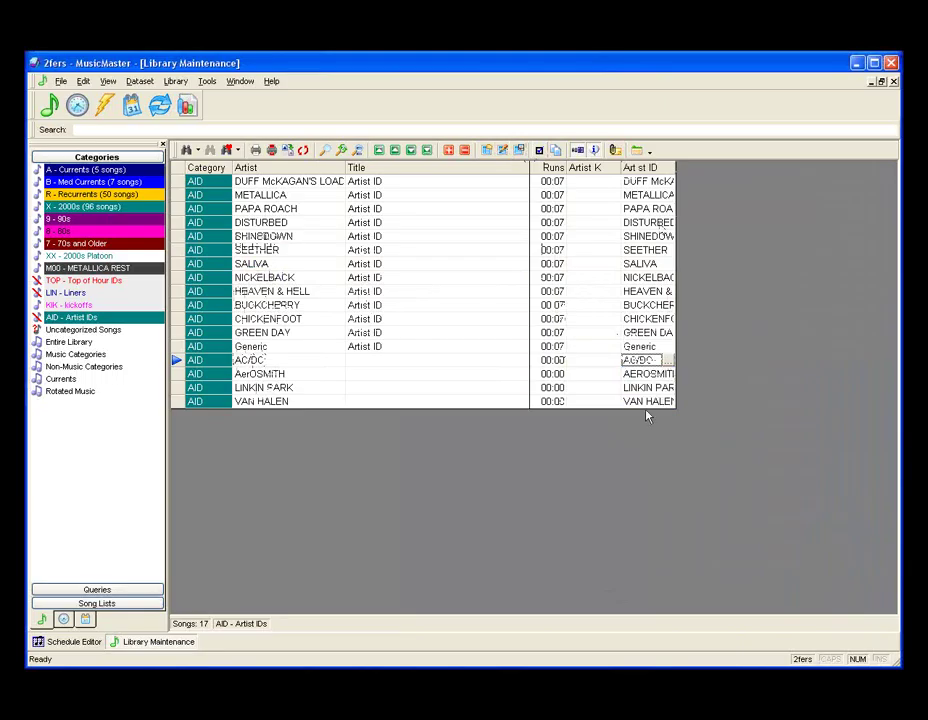
Step: Fill the title Artist ID and the 00:07 run time down from the Generic row to the four new songs
drag(430, 347, 435, 420)
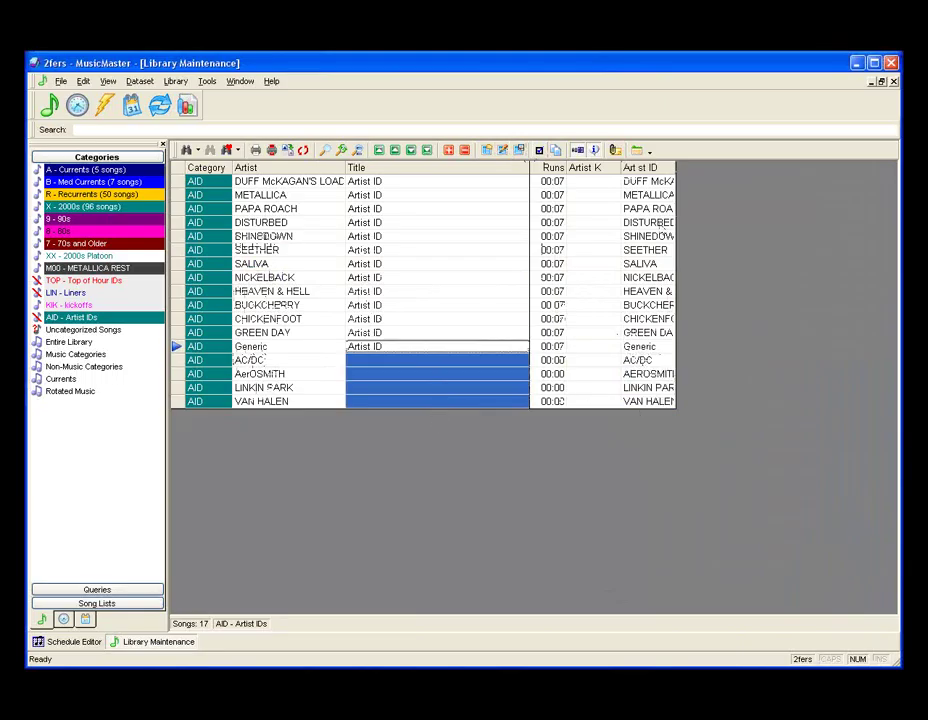
key(ctrl+d)
drag(552, 347, 553, 414)
key(ctrl+d)
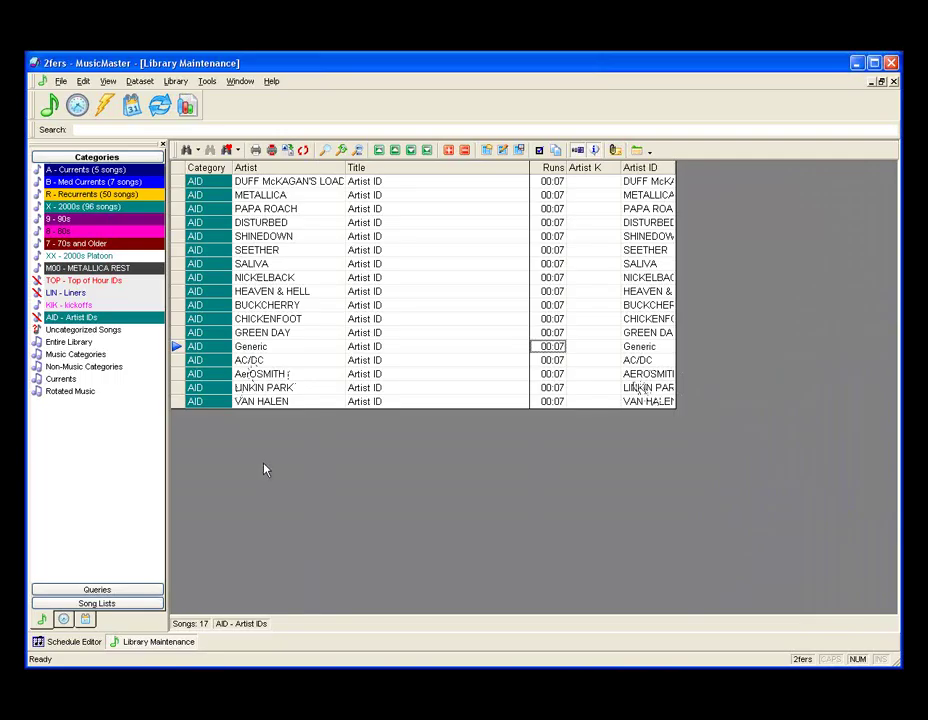
Step: Schedule the hours from 12PM through 5PM of 6/2/2009 with the Automatic Scheduler
click(131, 106)
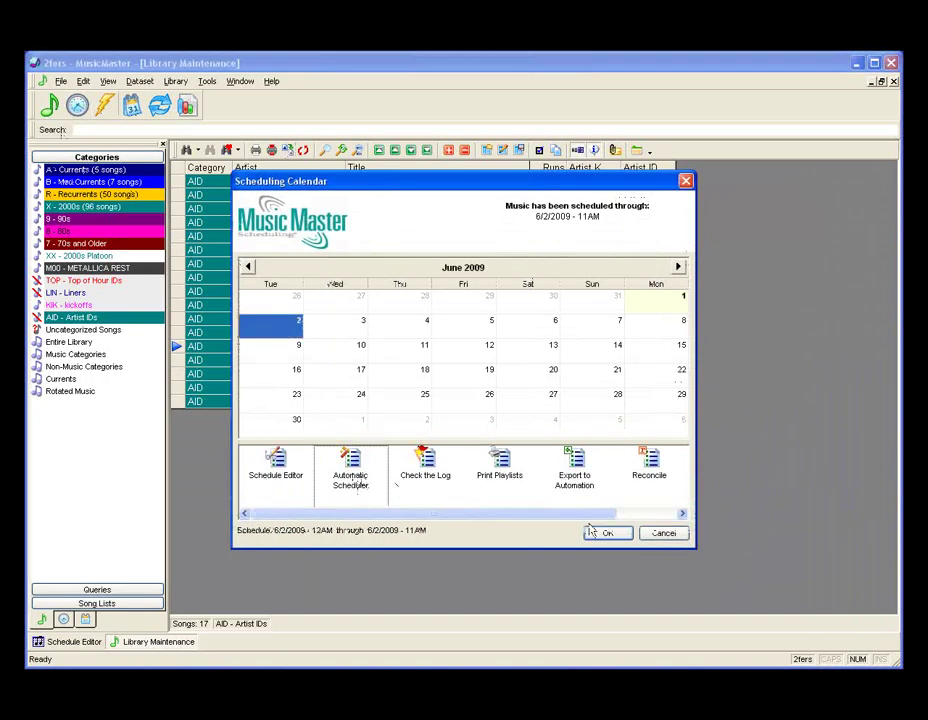
click(598, 536)
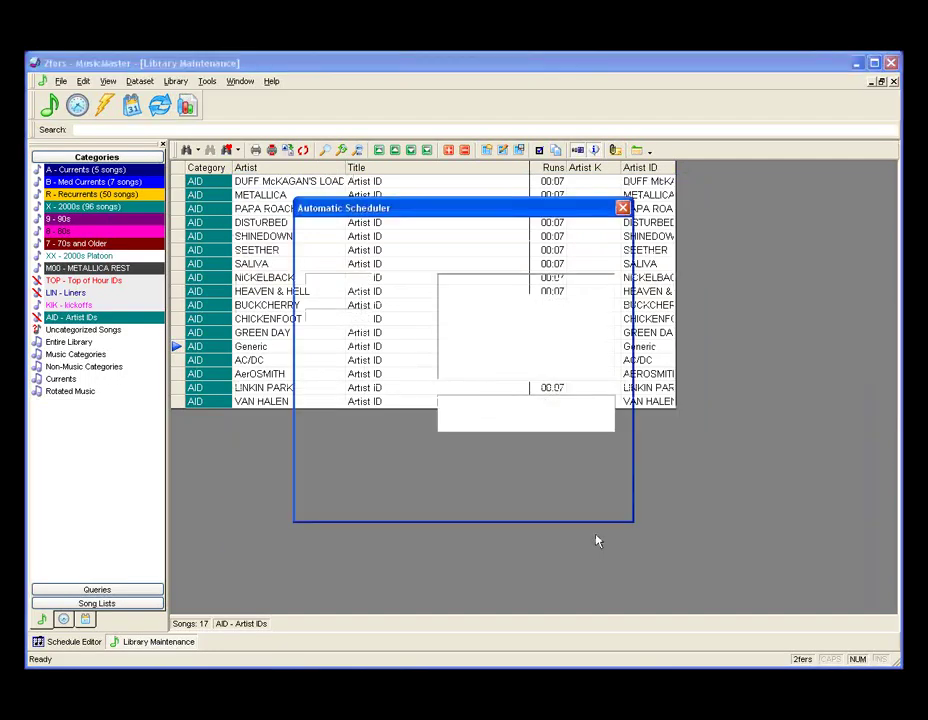
click(411, 281)
drag(408, 312, 406, 329)
click(388, 354)
click(411, 316)
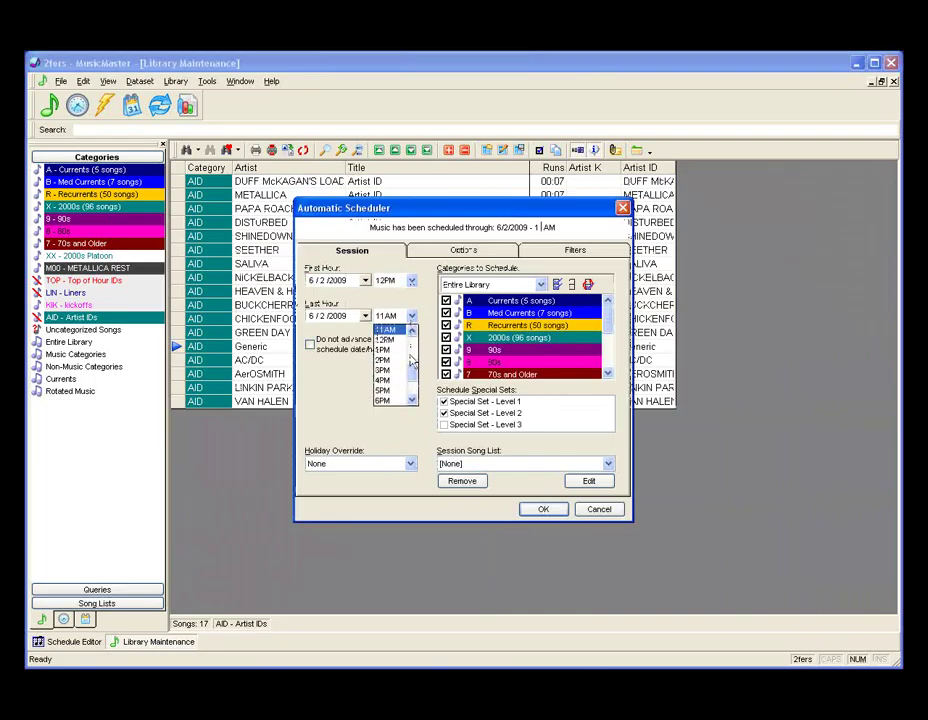
click(387, 397)
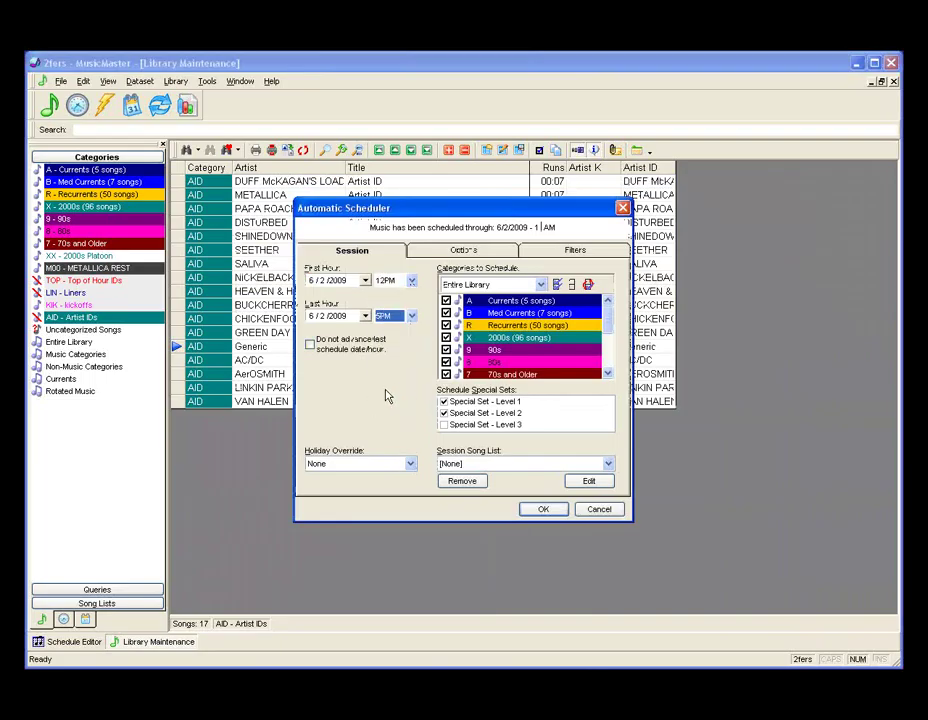
click(541, 508)
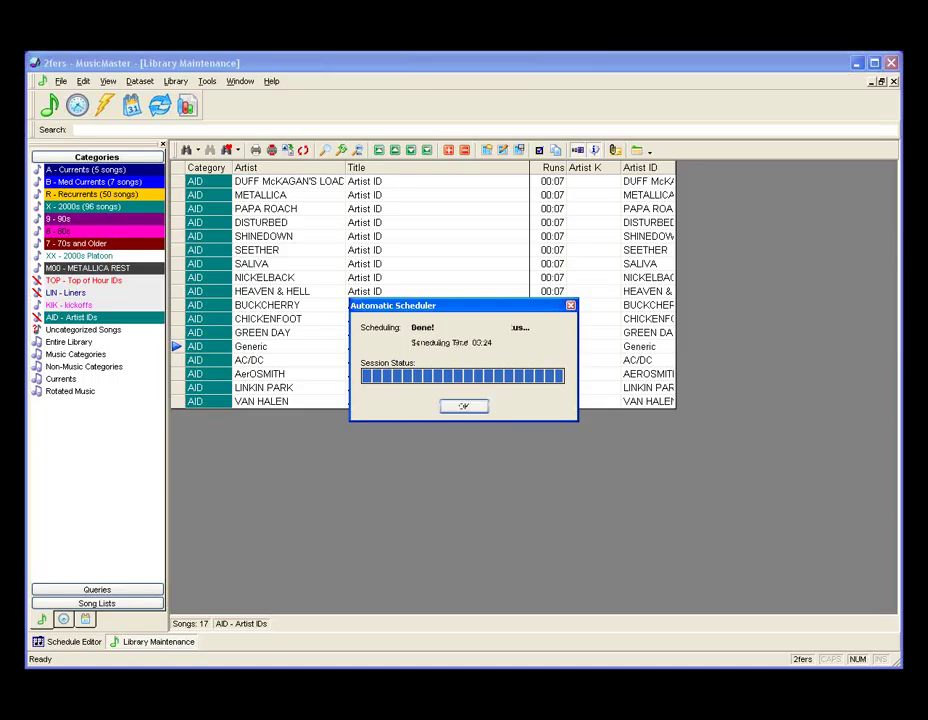
click(464, 409)
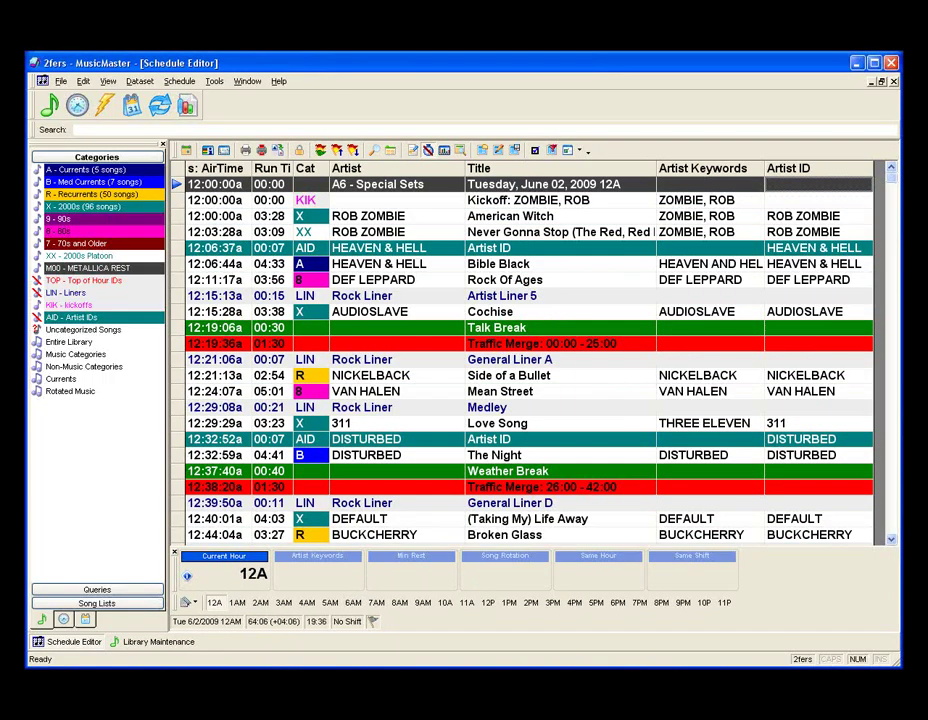
Step: Go to the 12PM hour in the Schedule Editor and check which artist each AID - Artist IDs element is paired with
click(488, 604)
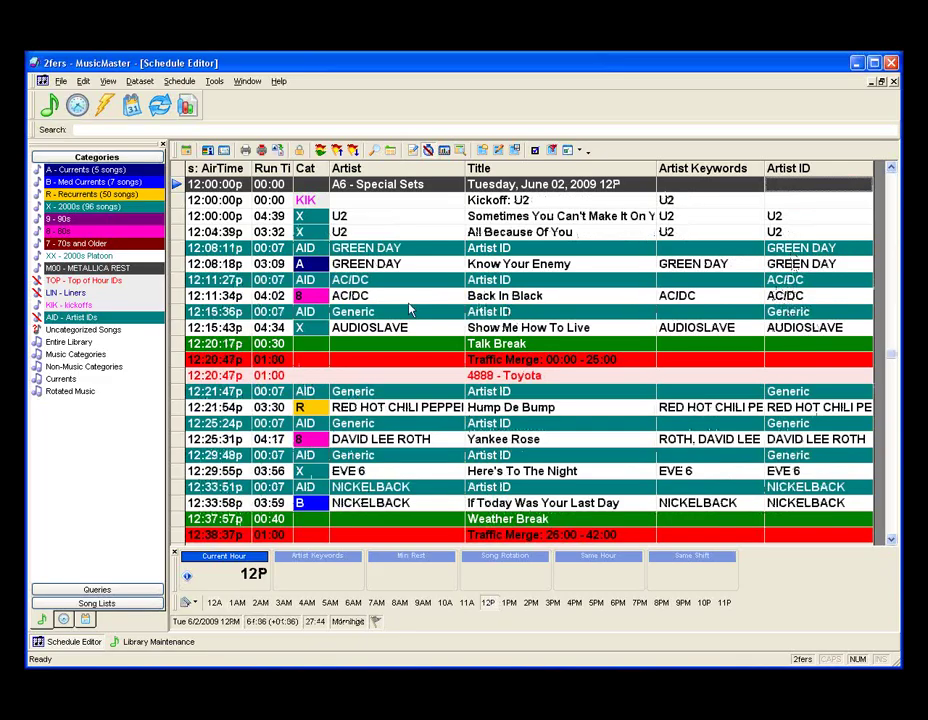
click(177, 283)
shift+click(410, 290)
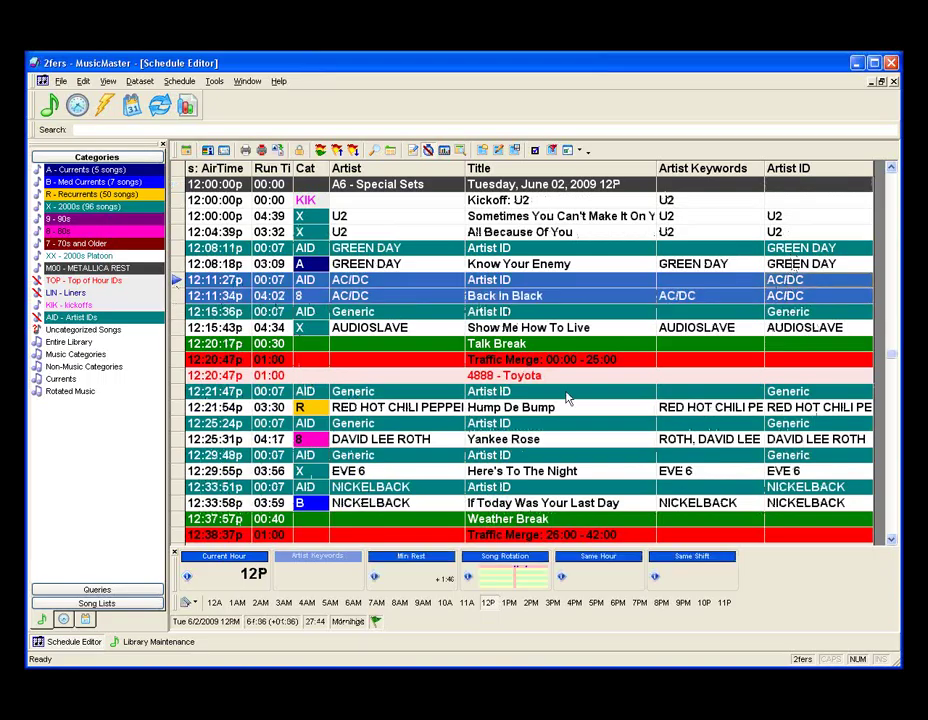
scroll(596, 411, down, 1)
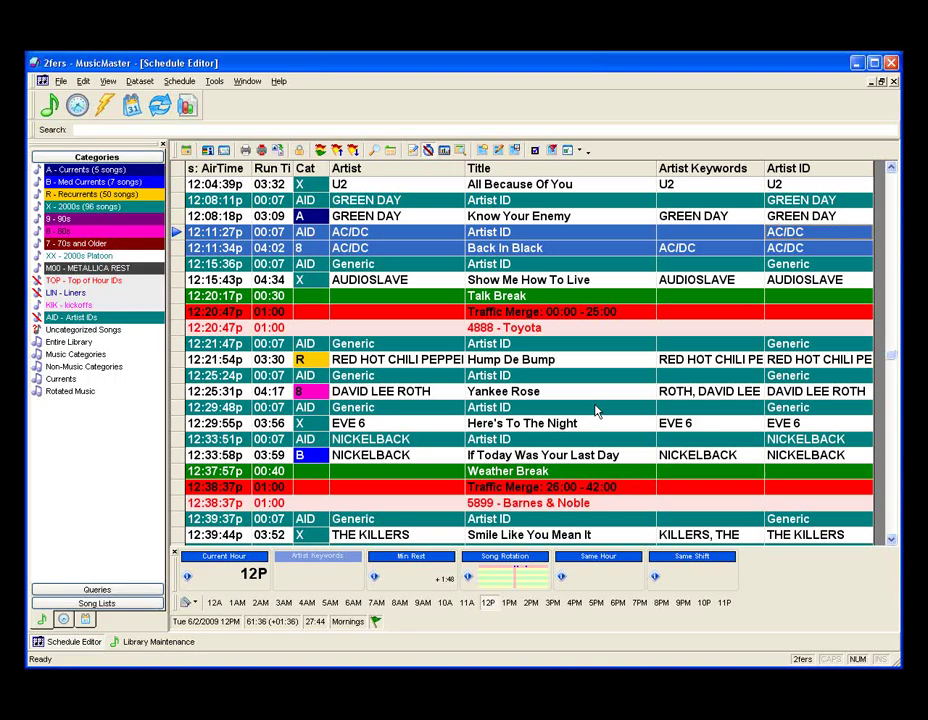
scroll(596, 411, down, 1)
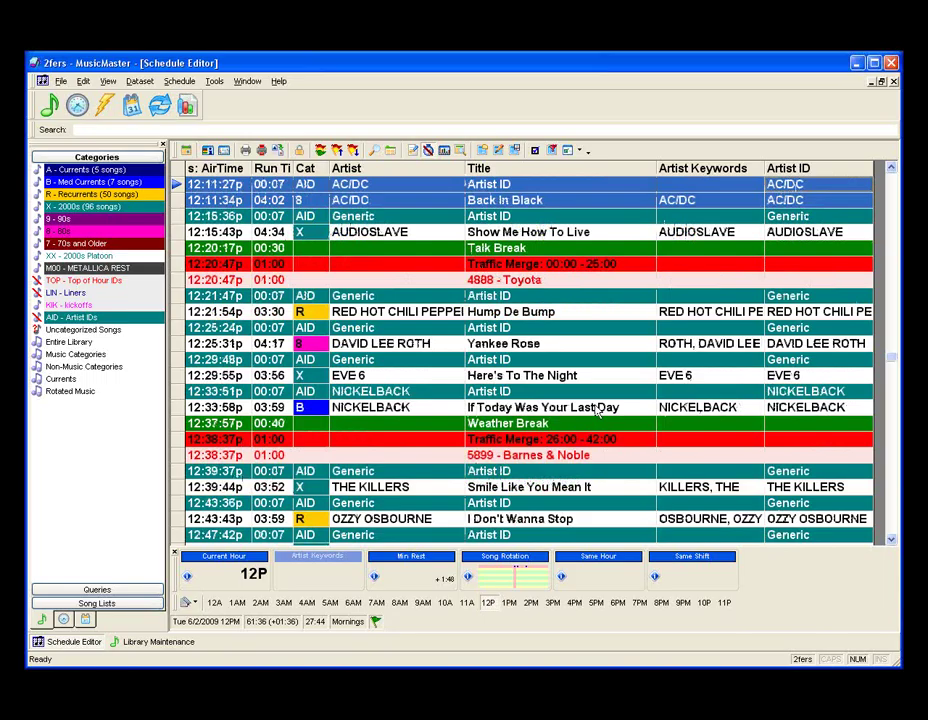
scroll(598, 413, down, 1)
click(175, 362)
scroll(525, 398, down, 3)
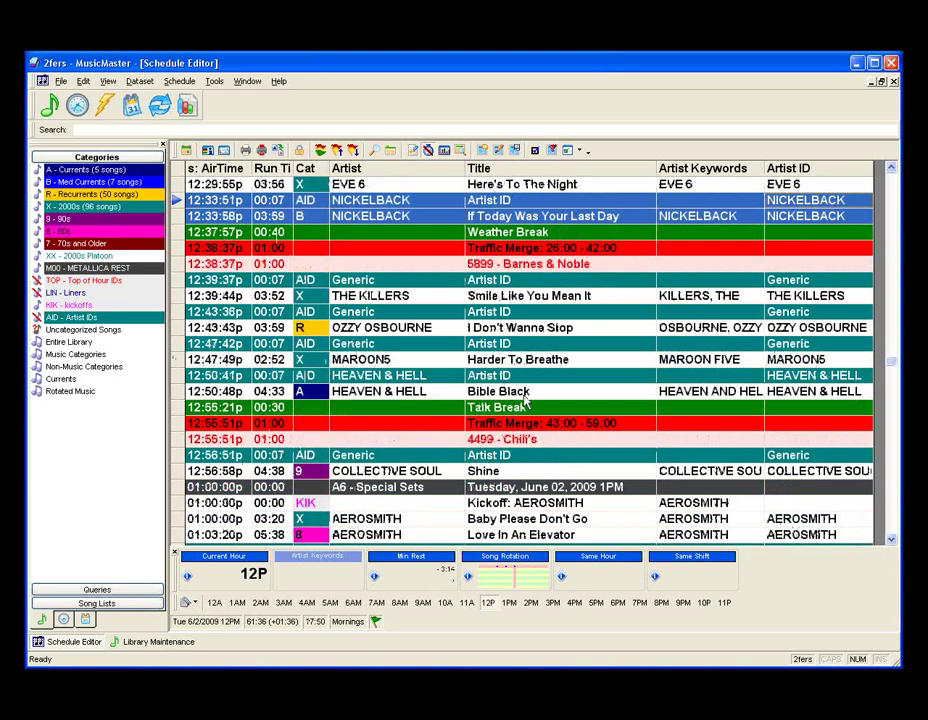
scroll(525, 398, down, 2)
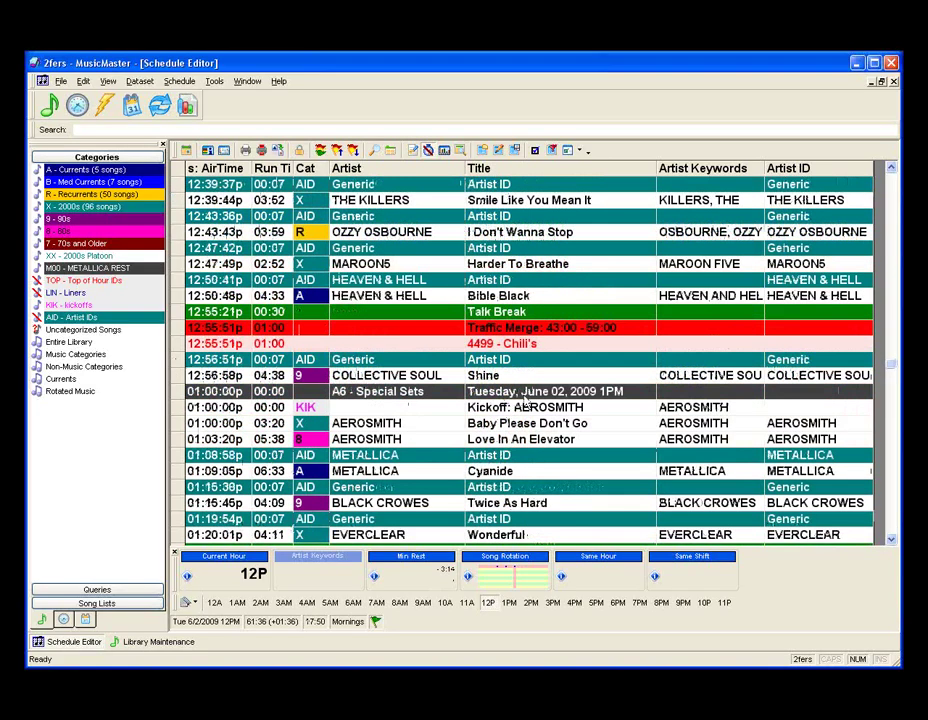
Step: Review the 1PM hour, checking the AEROSMITH kickoff and the Artist IDs placed before each song
scroll(526, 400, down, 2)
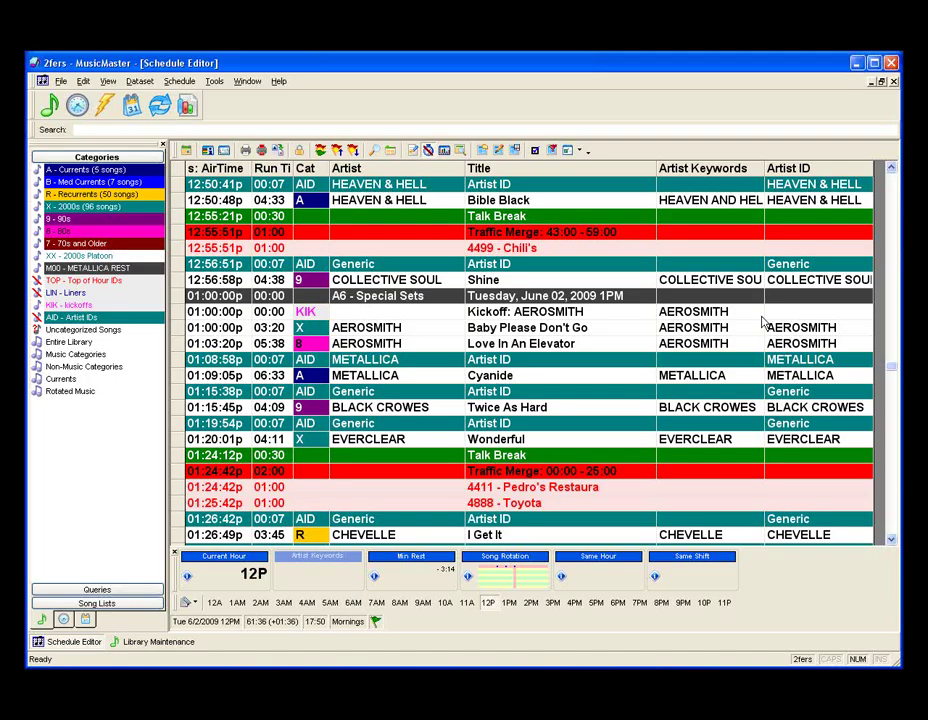
click(758, 314)
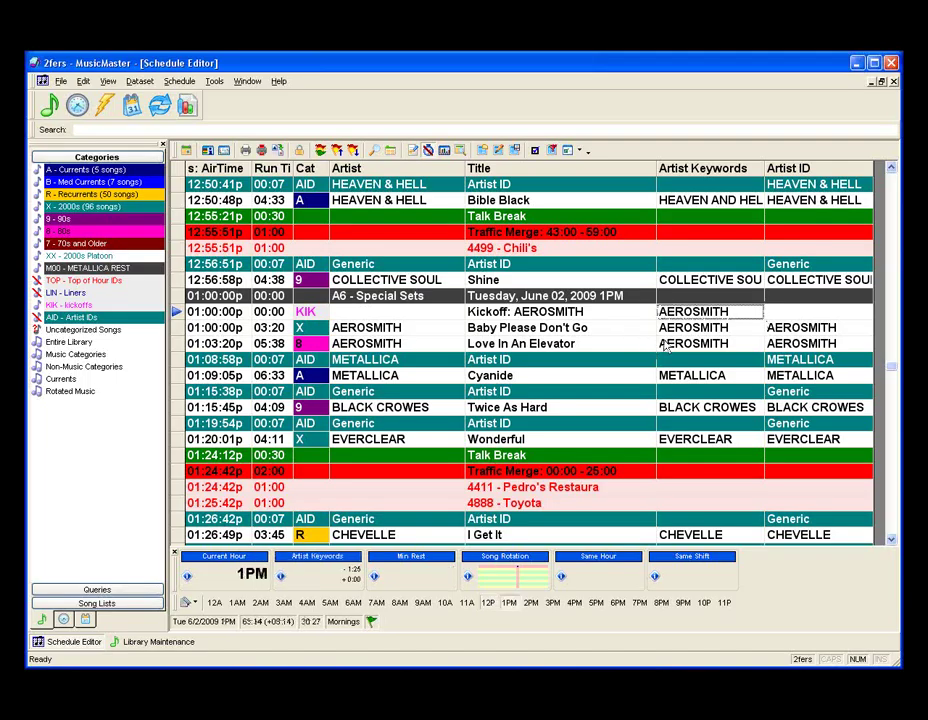
scroll(665, 345, down, 1)
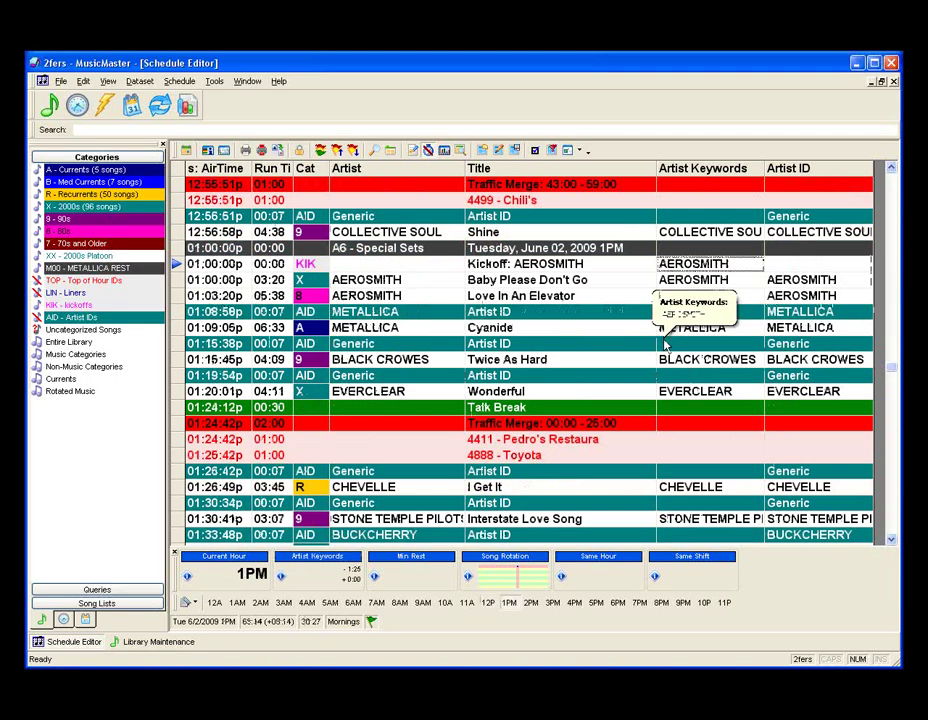
scroll(665, 345, down, 3)
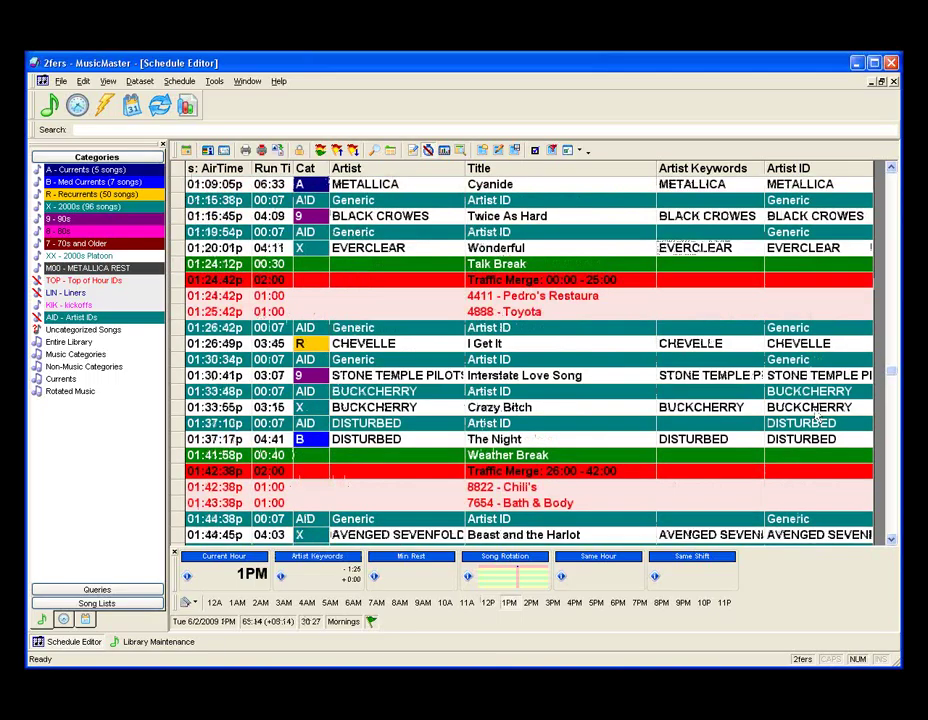
scroll(718, 408, down, 1)
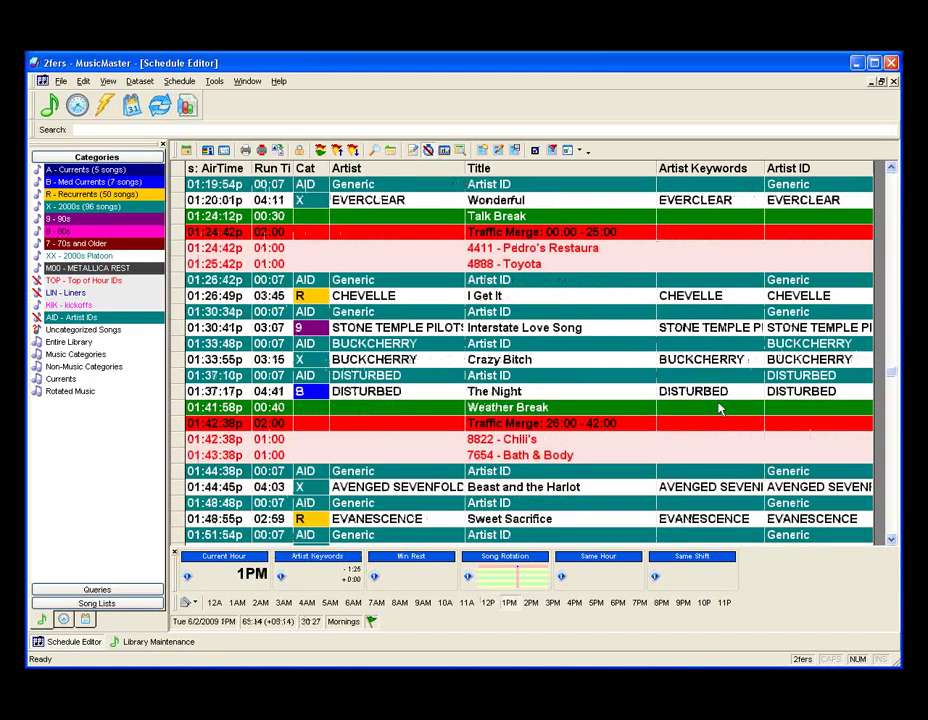
scroll(718, 408, down, 3)
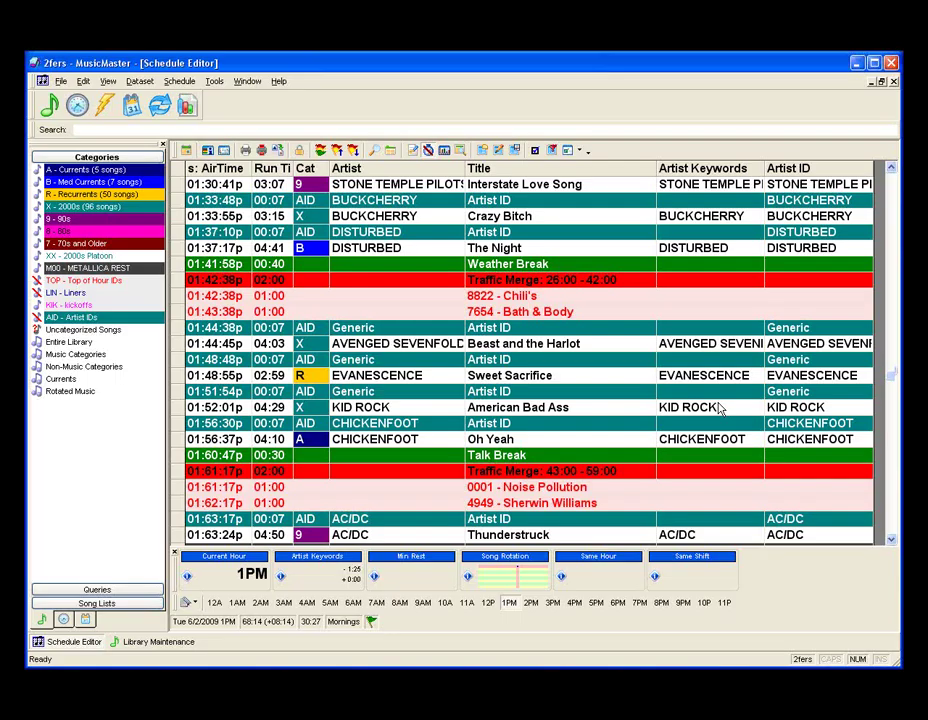
scroll(718, 408, down, 5)
Step: Examine the 2PM and 3PM hours for artist-specific and Generic Artist IDs and for unscheduled positions
scroll(803, 404, down, 3)
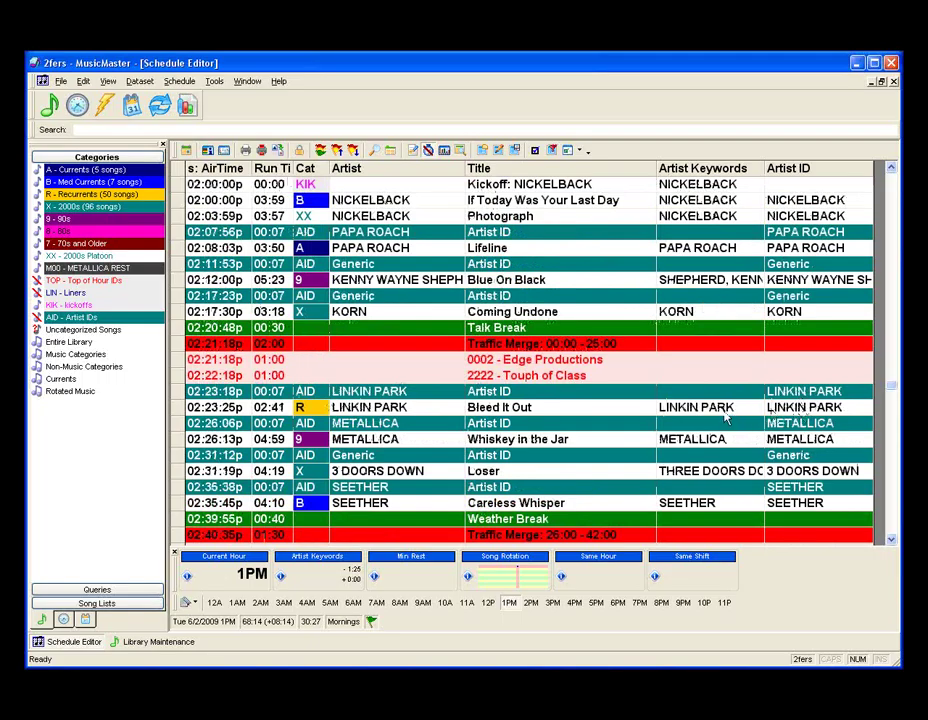
scroll(714, 438, down, 1)
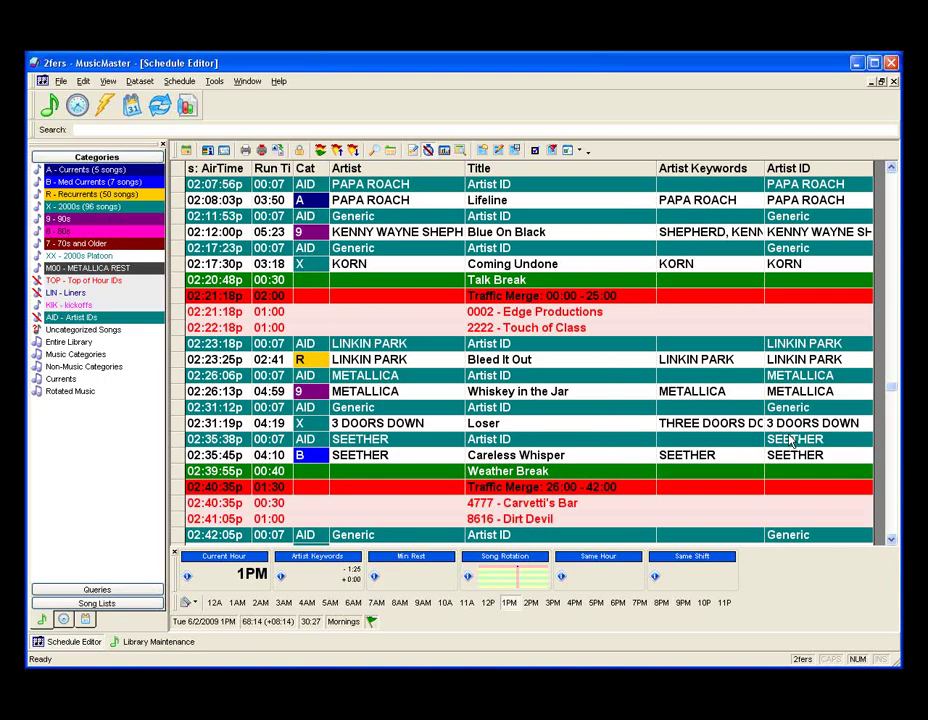
scroll(790, 441, down, 1)
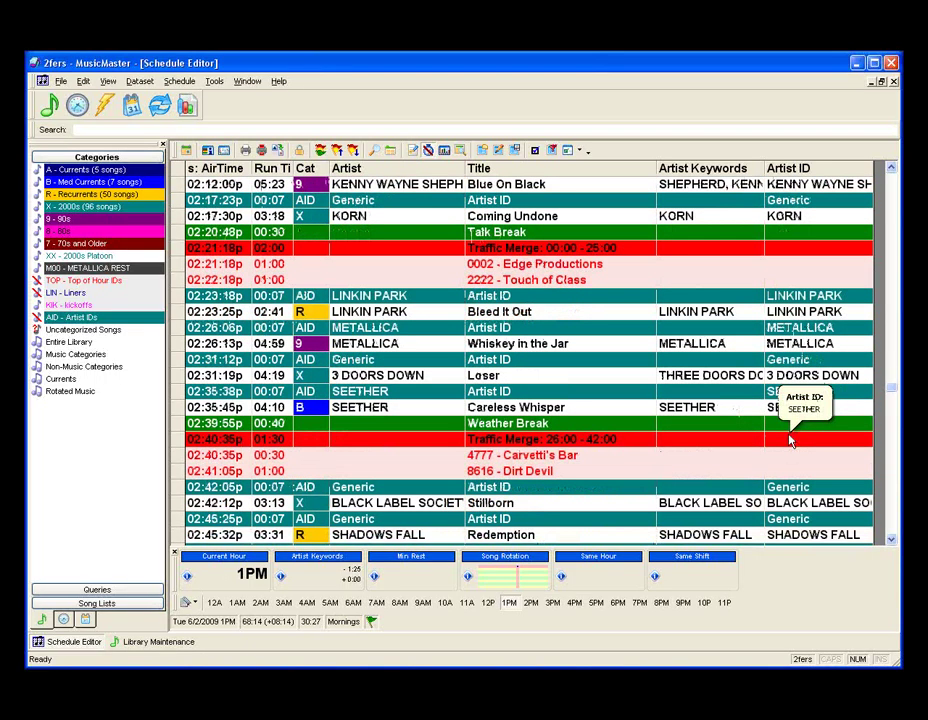
scroll(790, 441, down, 5)
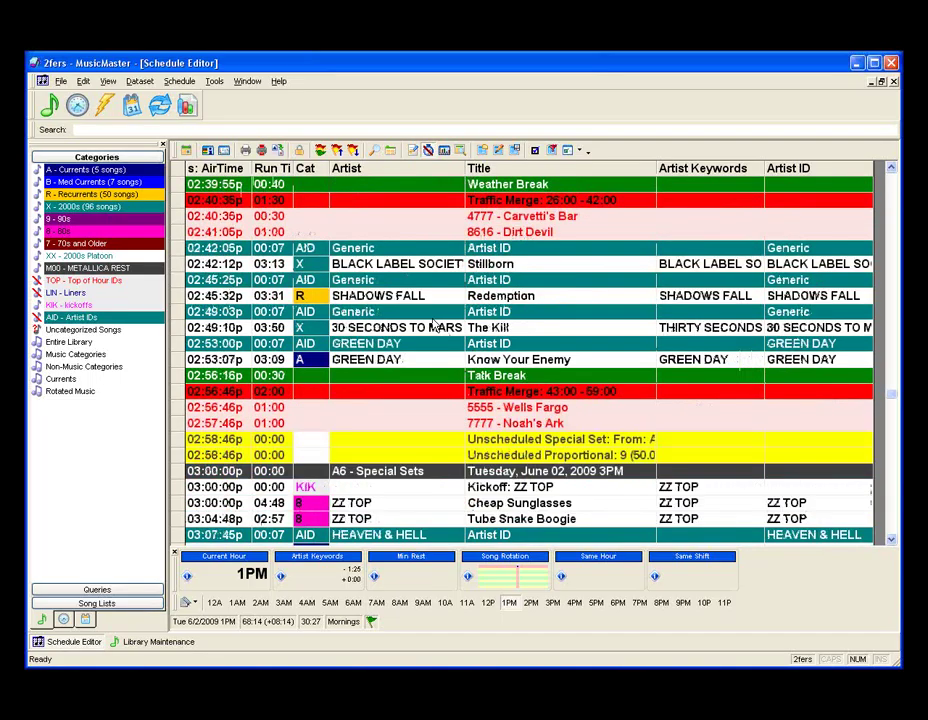
scroll(434, 326, down, 6)
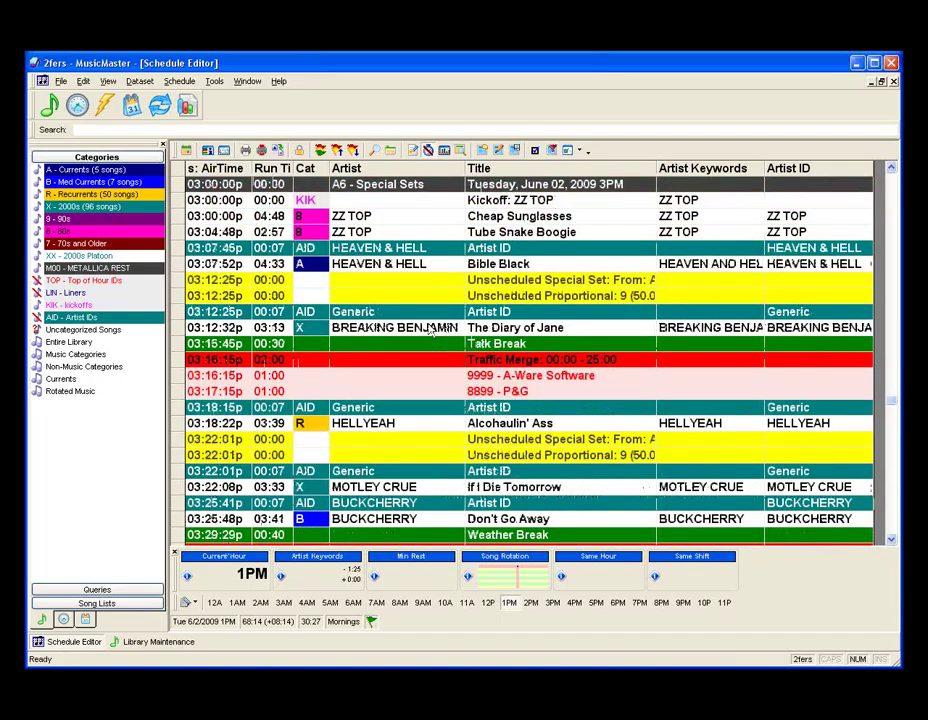
scroll(434, 330, down, 3)
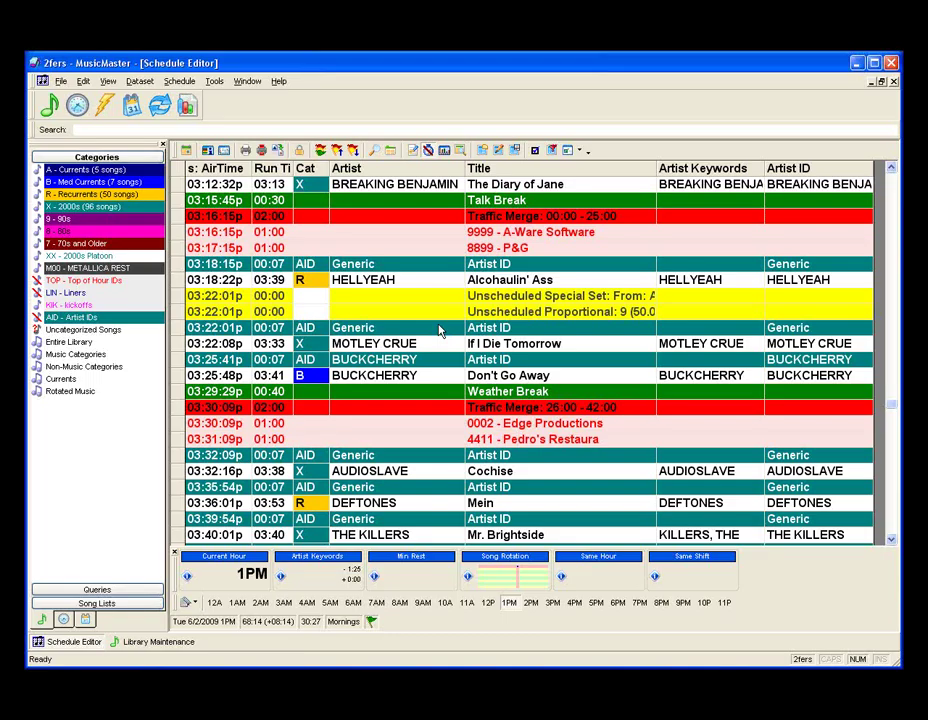
scroll(440, 331, down, 1)
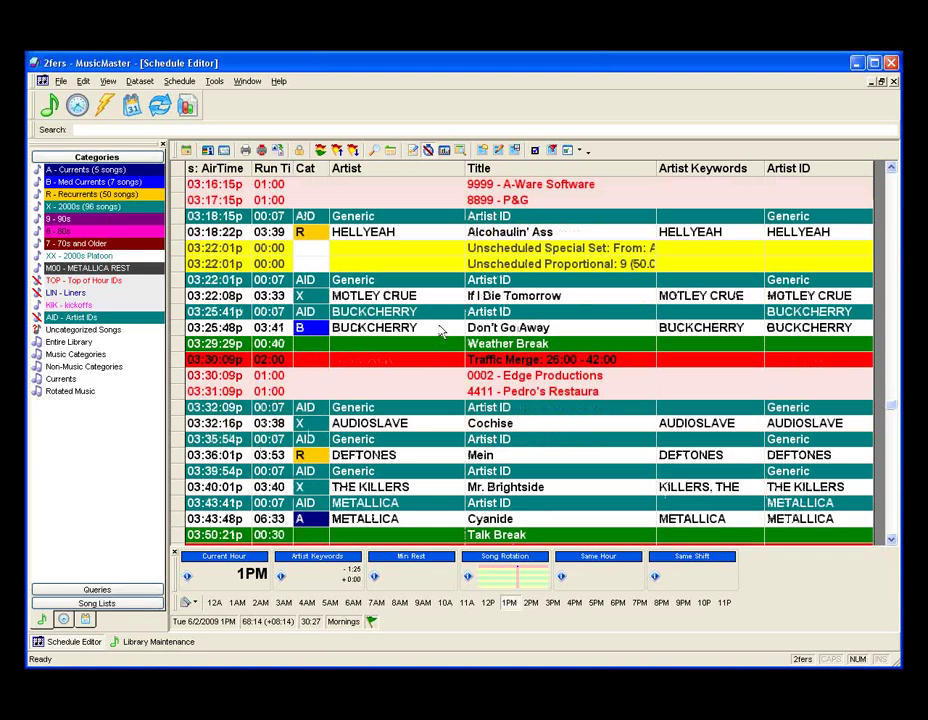
scroll(440, 331, down, 1)
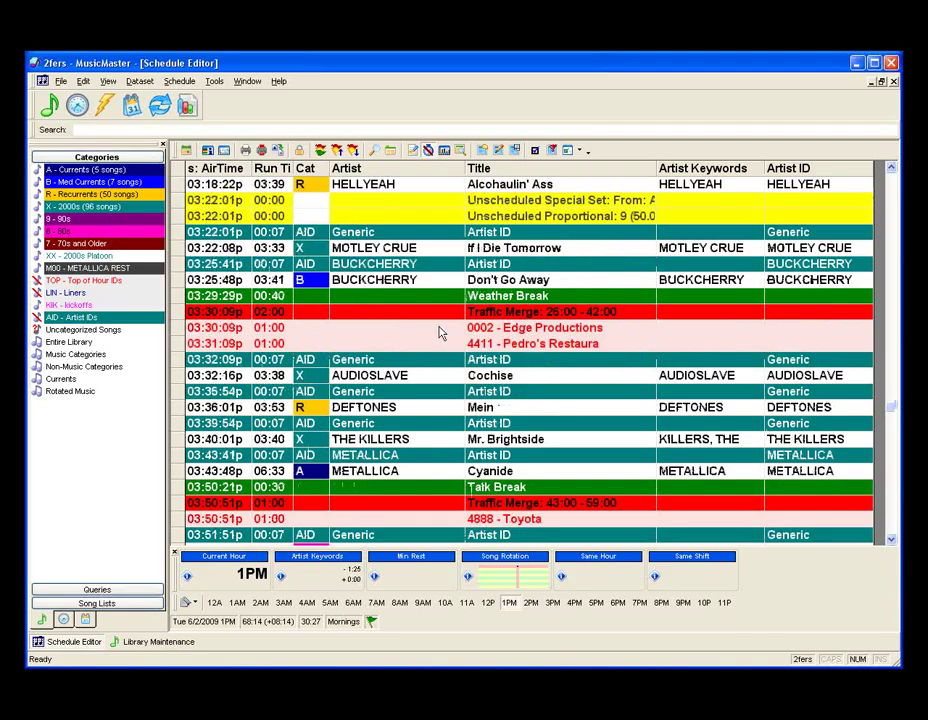
scroll(440, 331, down, 1)
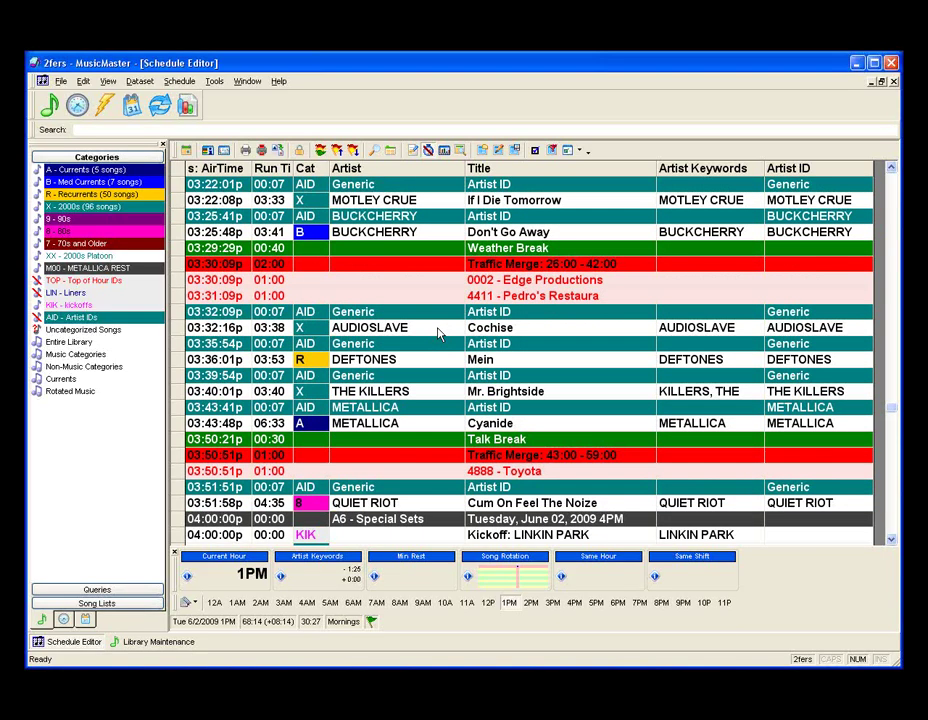